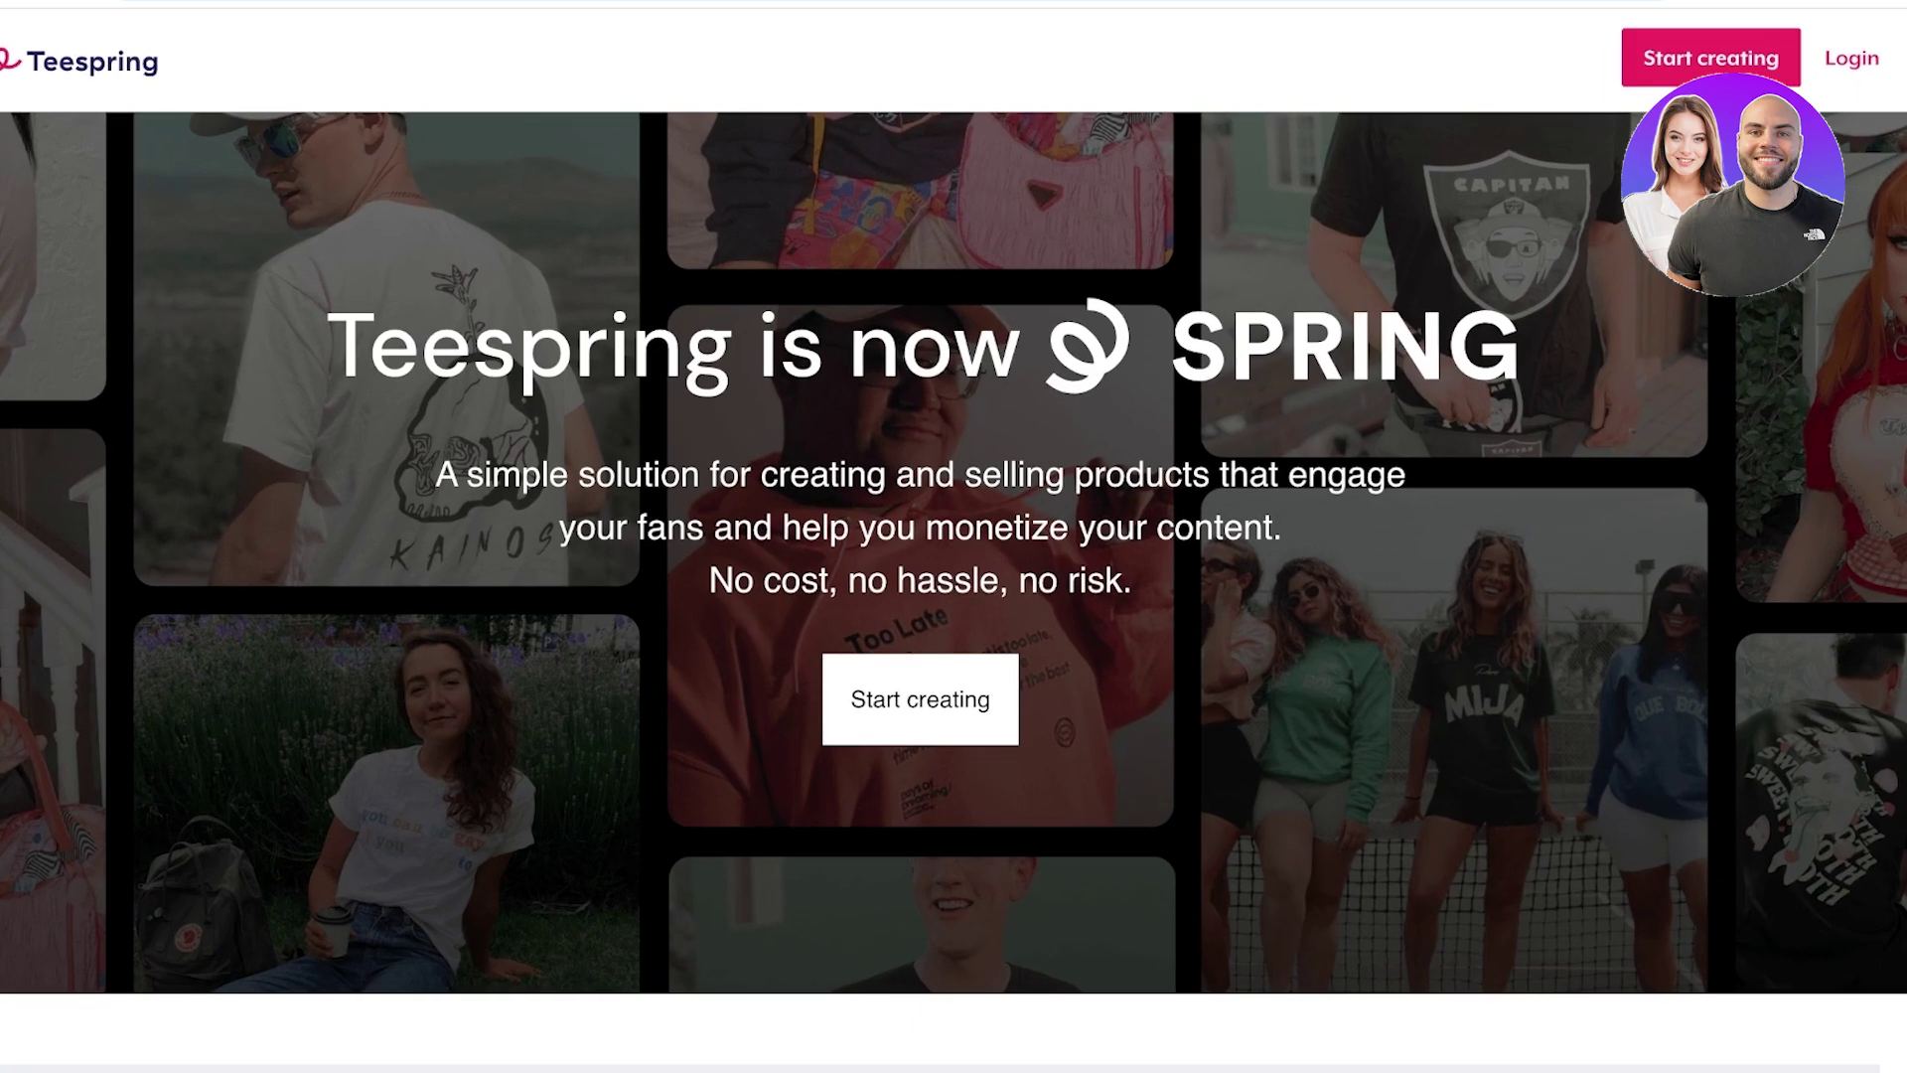
Scroll through the Teespring homepage to reach the Create with Spring sign-up form.
scroll(954, 536, down, 8)
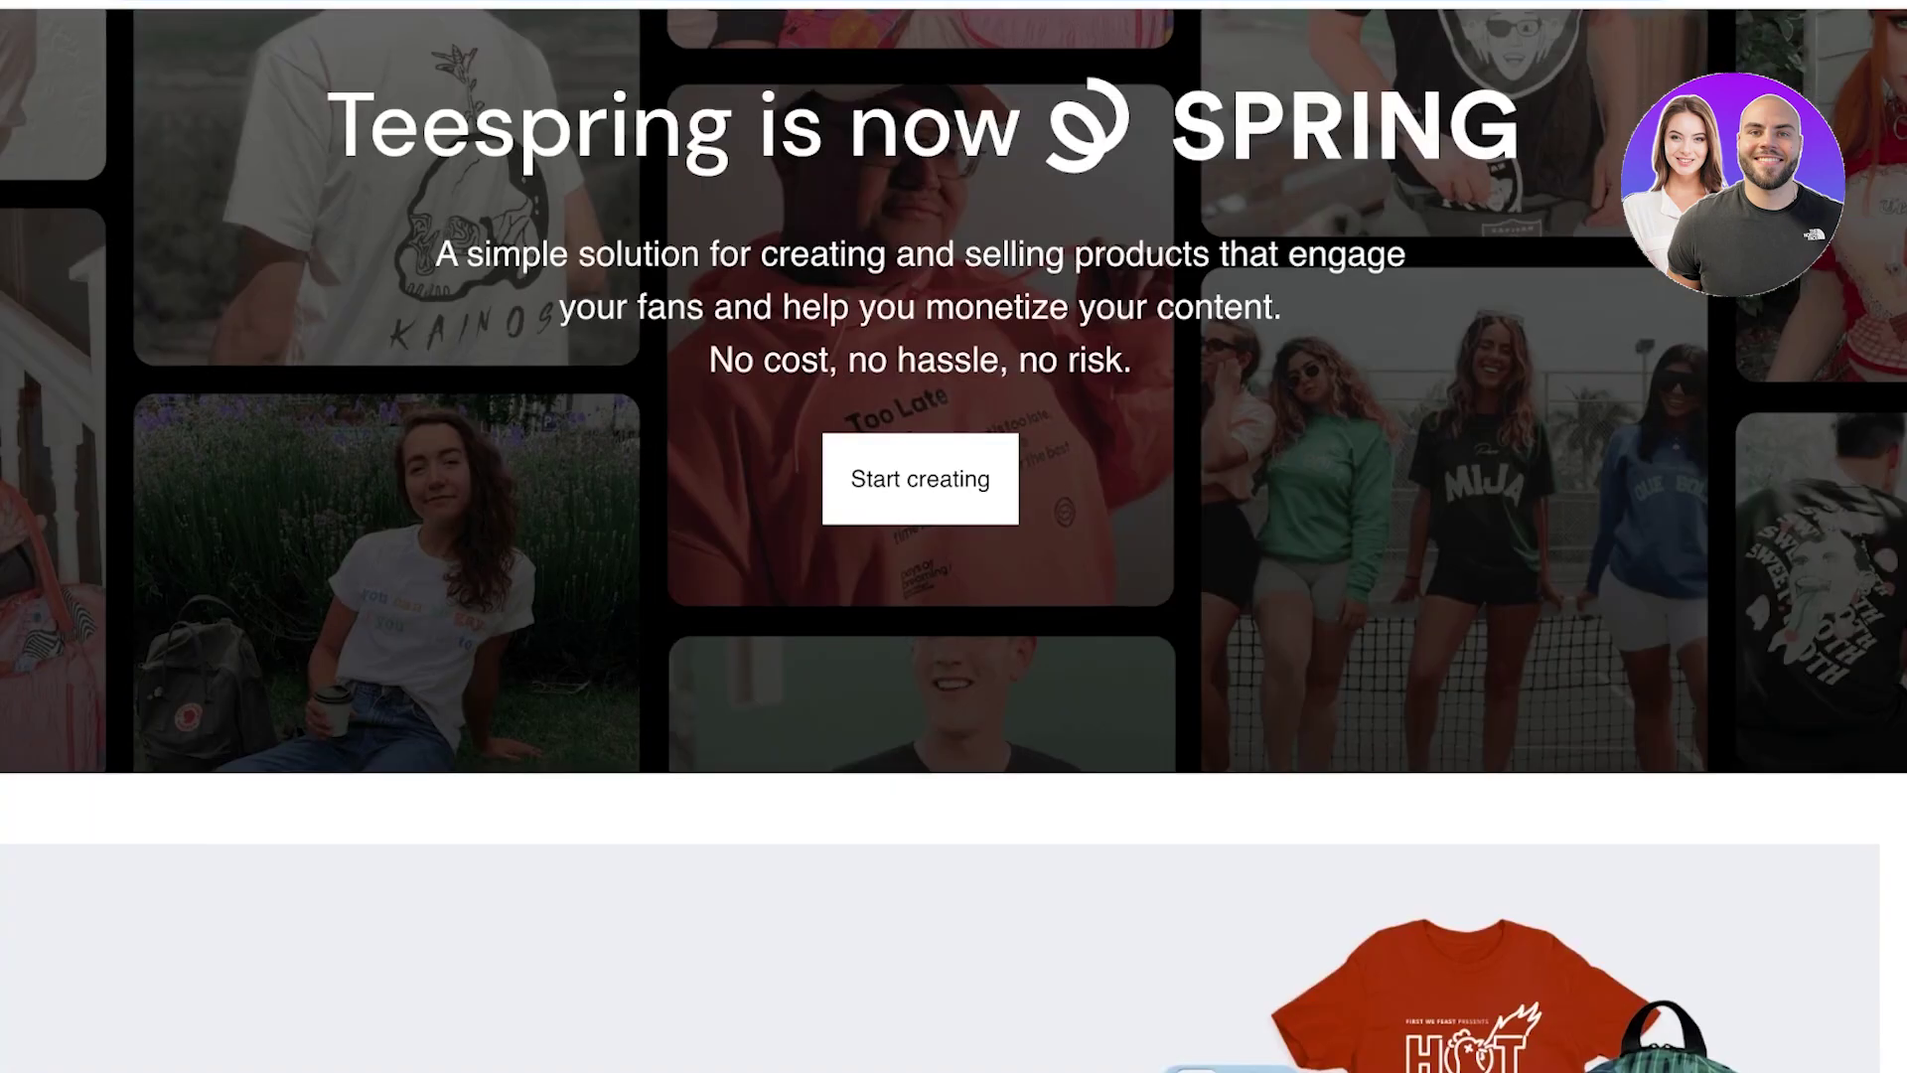
scroll(954, 536, down, 2)
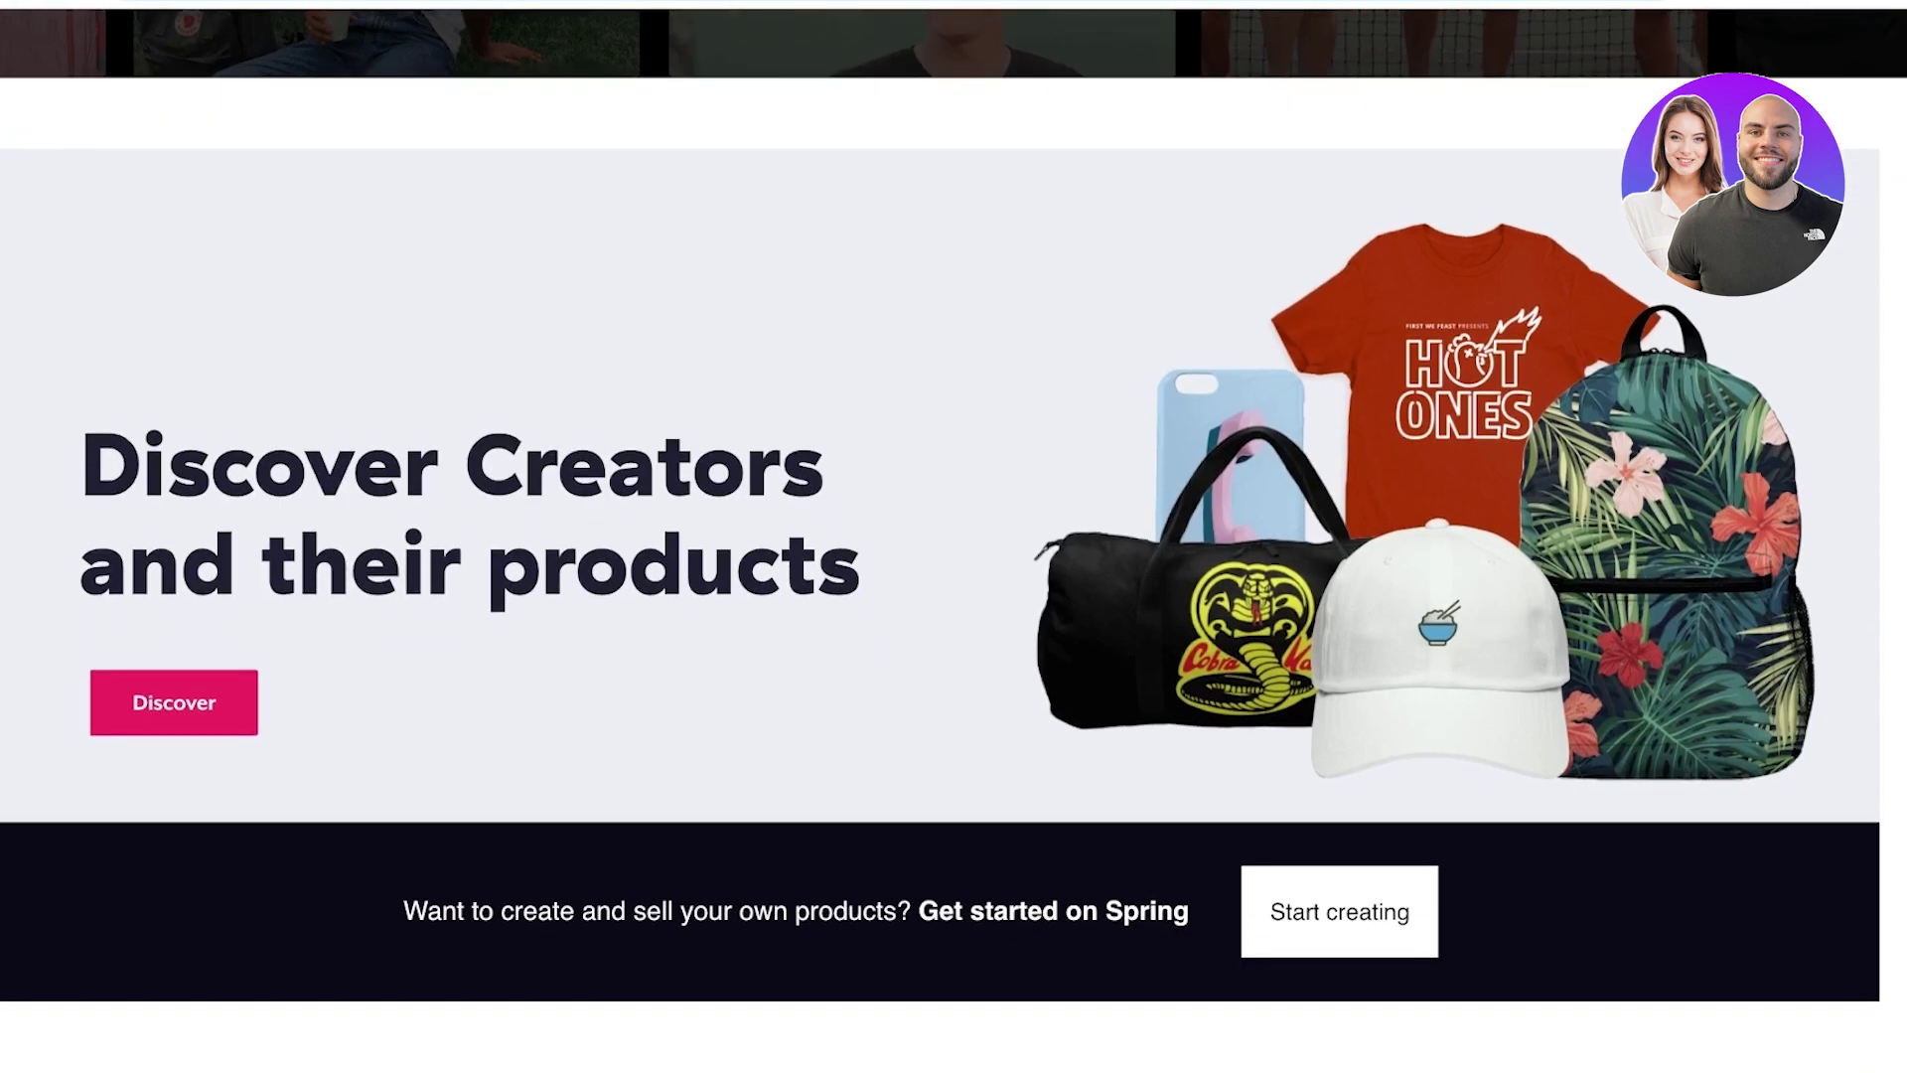
scroll(953, 537, down, 1)
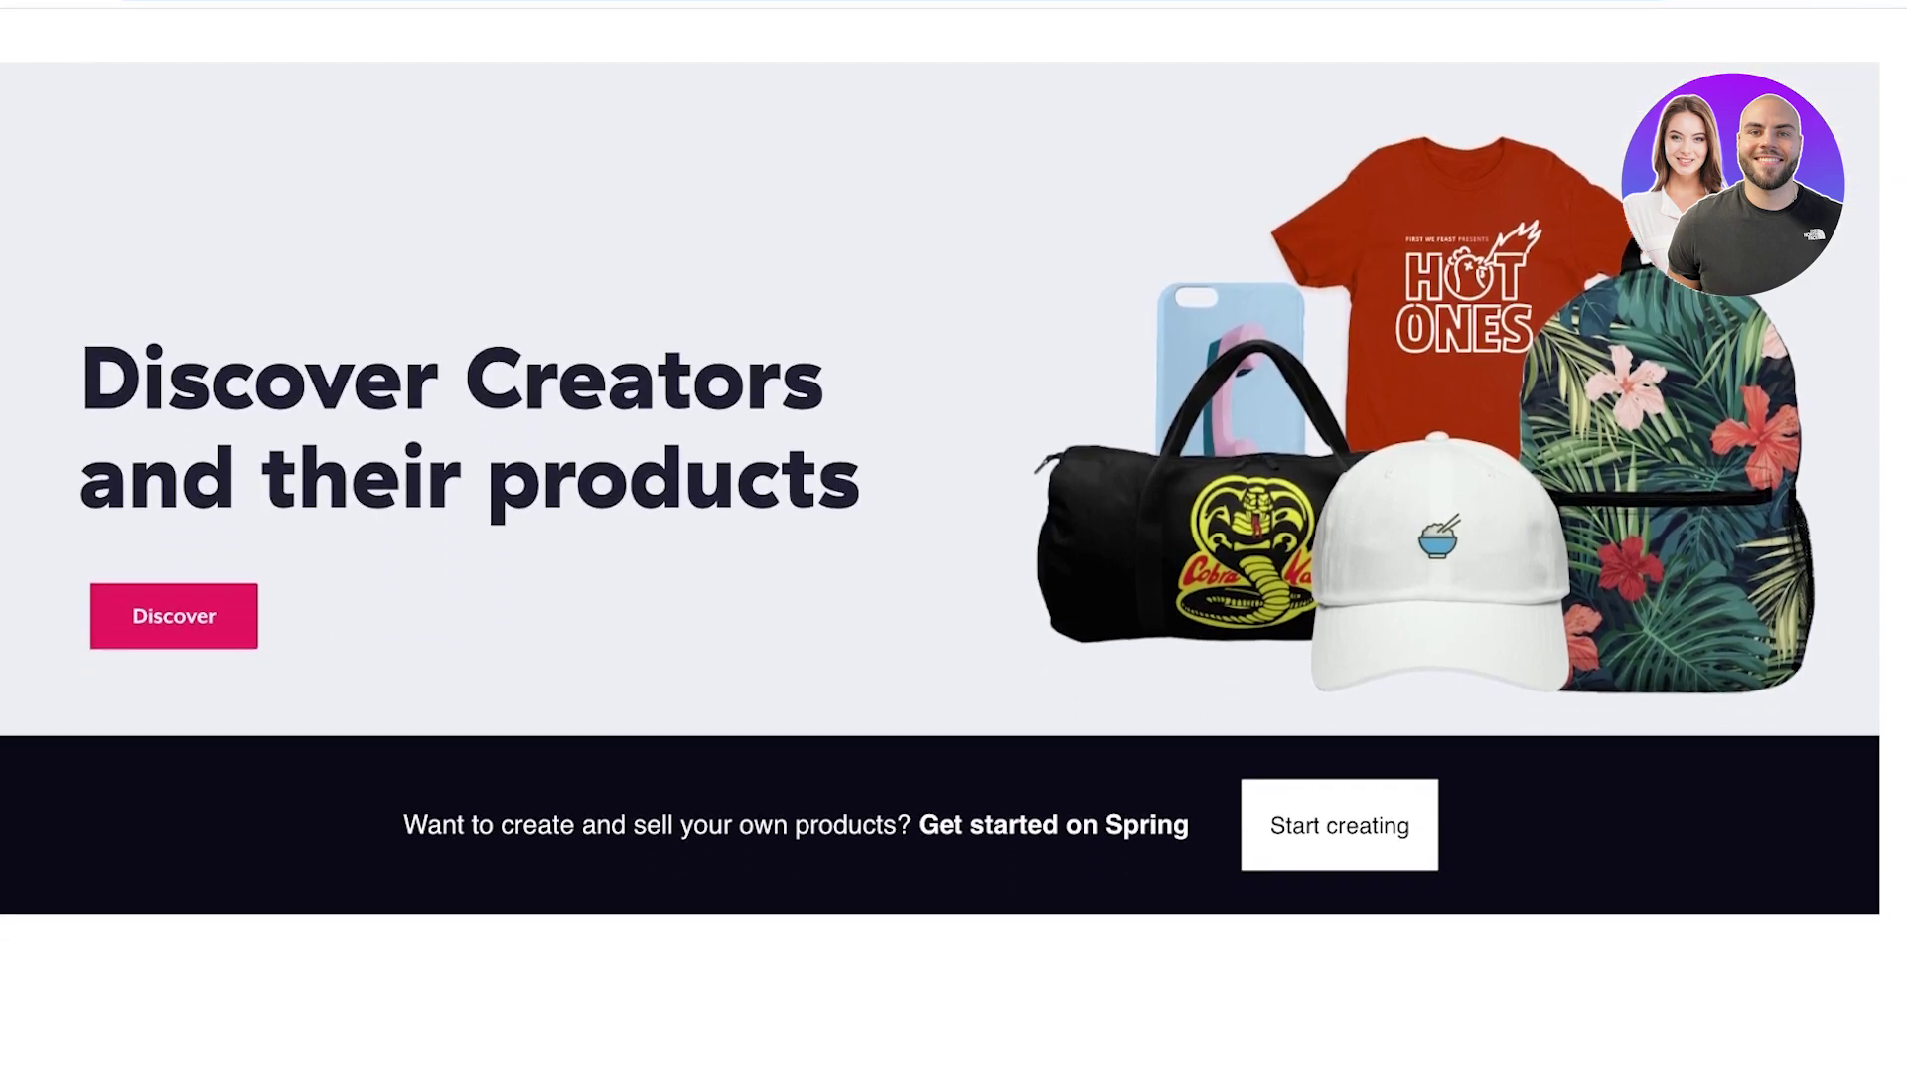
scroll(954, 537, up, 10)
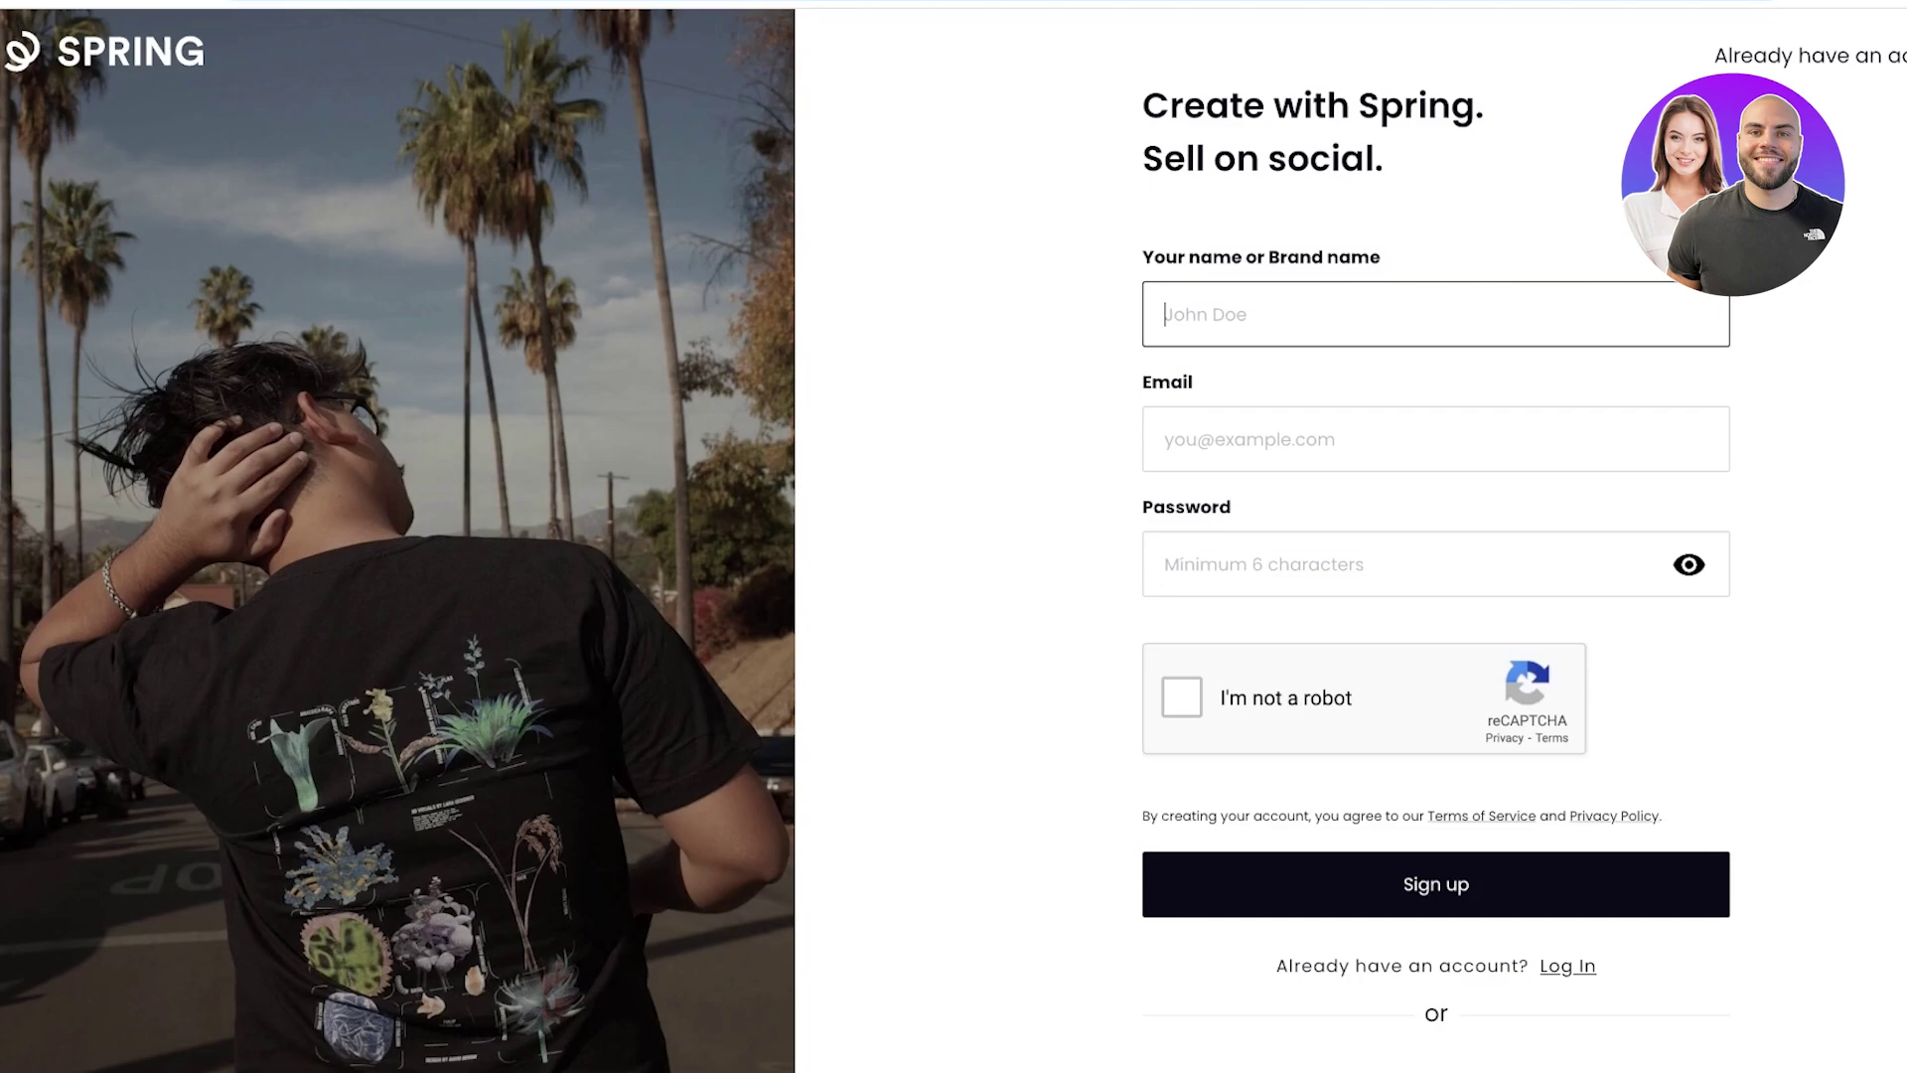
Fill the sign-up form with a name, e-mail address and password, and tick the reCAPTCHA box.
text(A)
key(BackSpace)
text(Lily)
click(1168, 440)
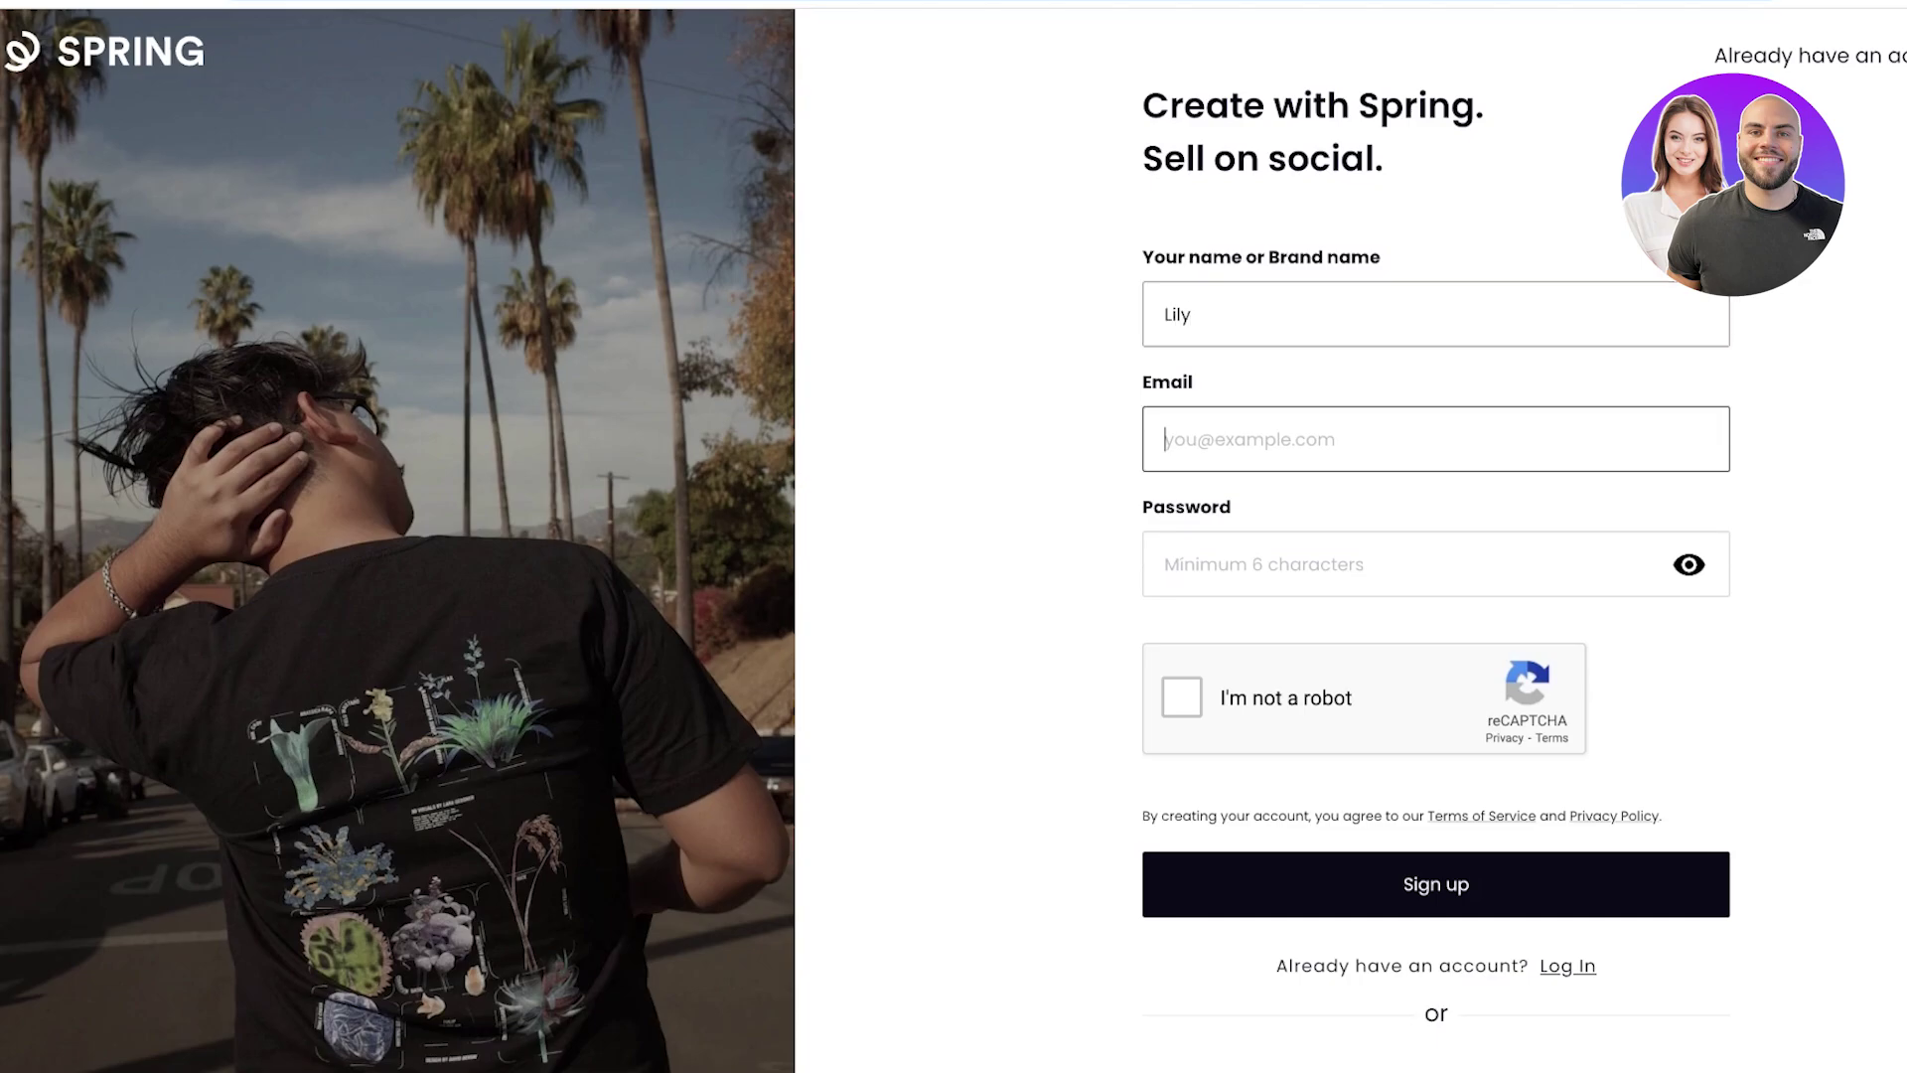
text(lily)
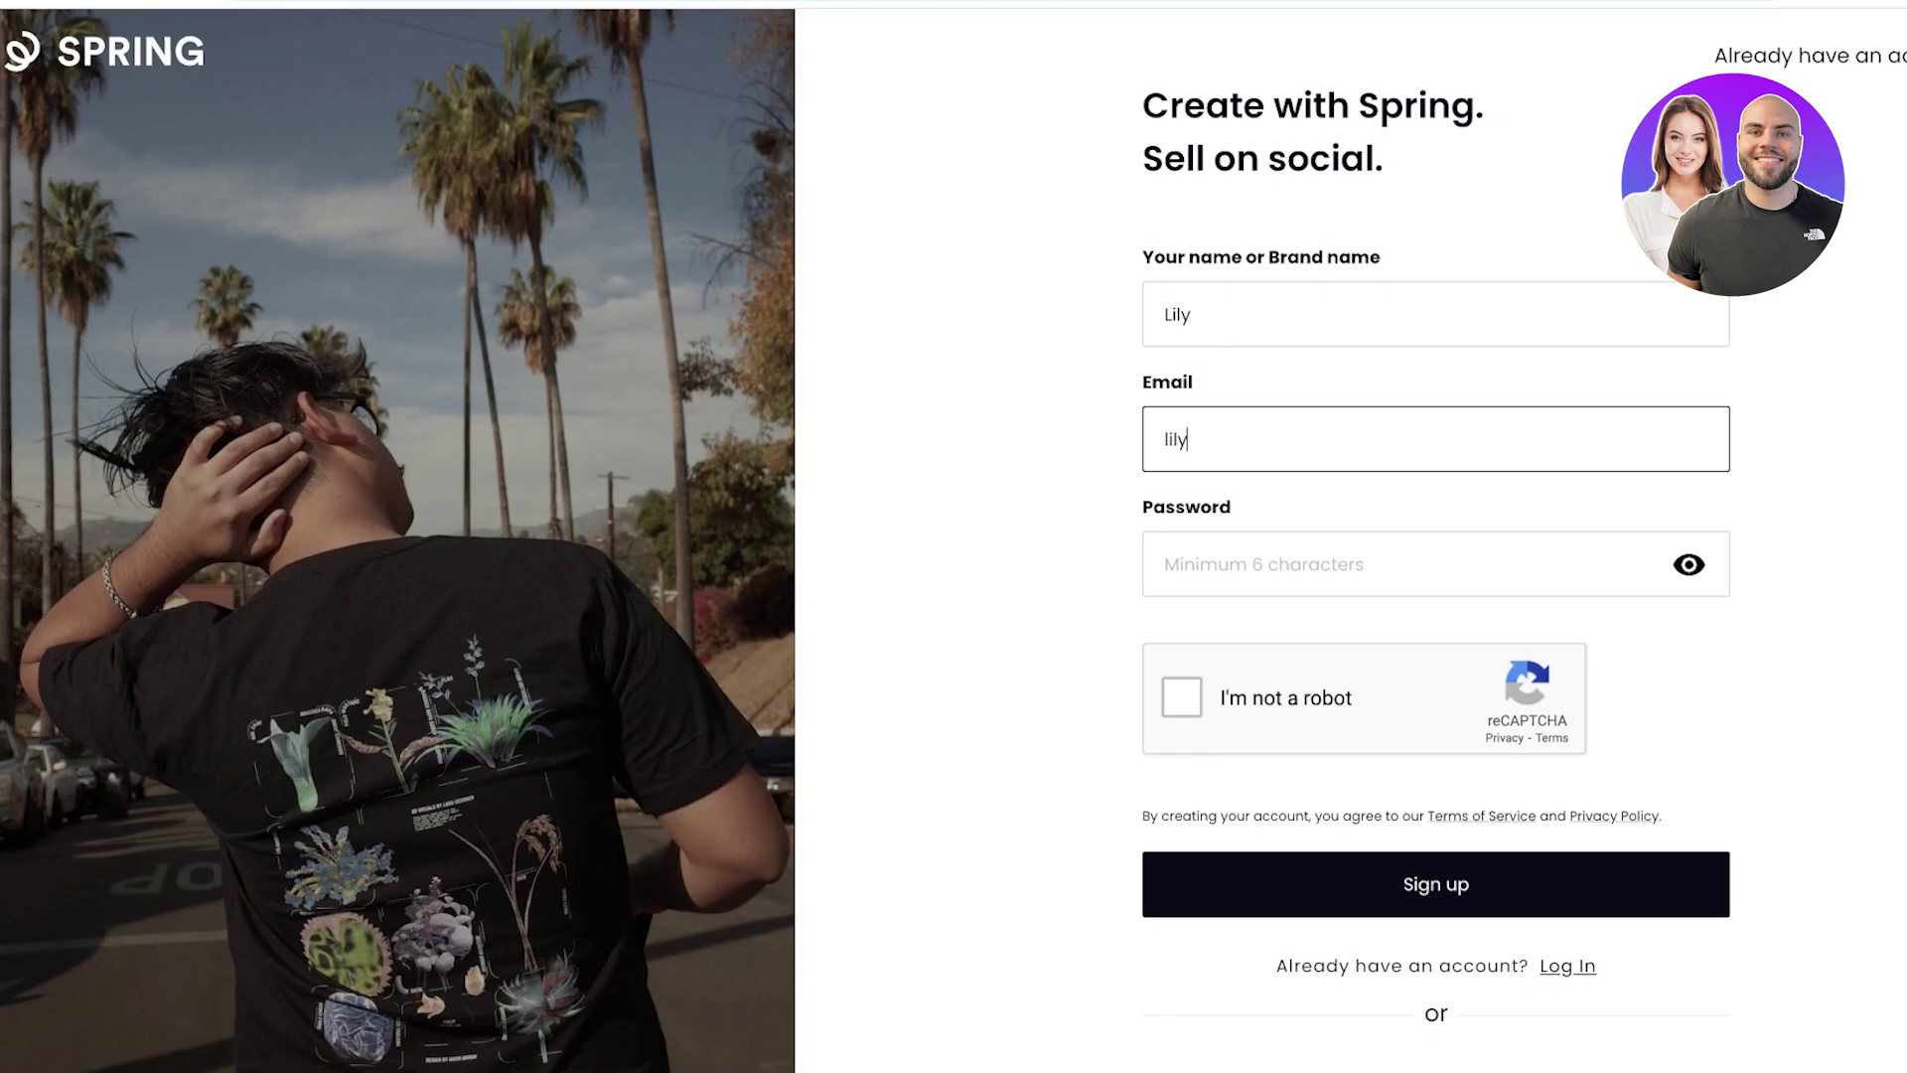
click(1167, 564)
text(•••••)
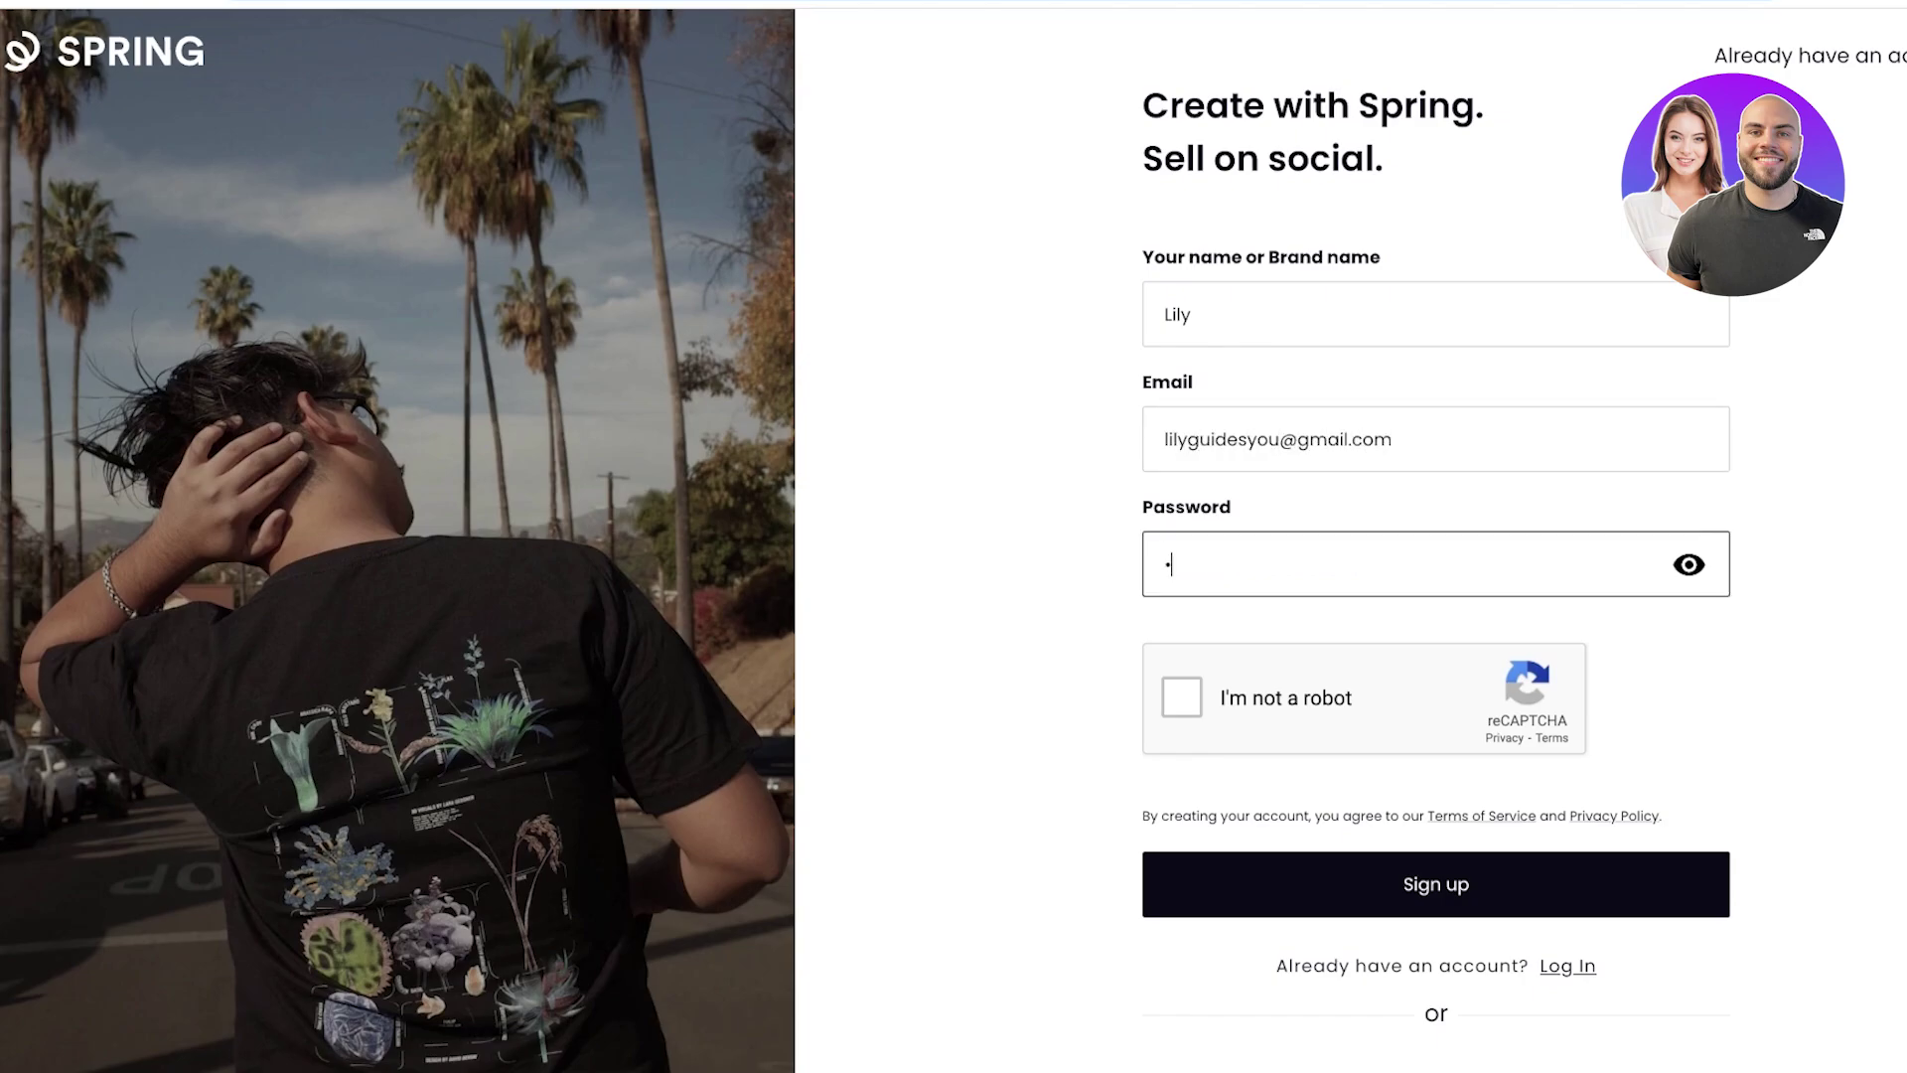
text(••••)
click(1181, 696)
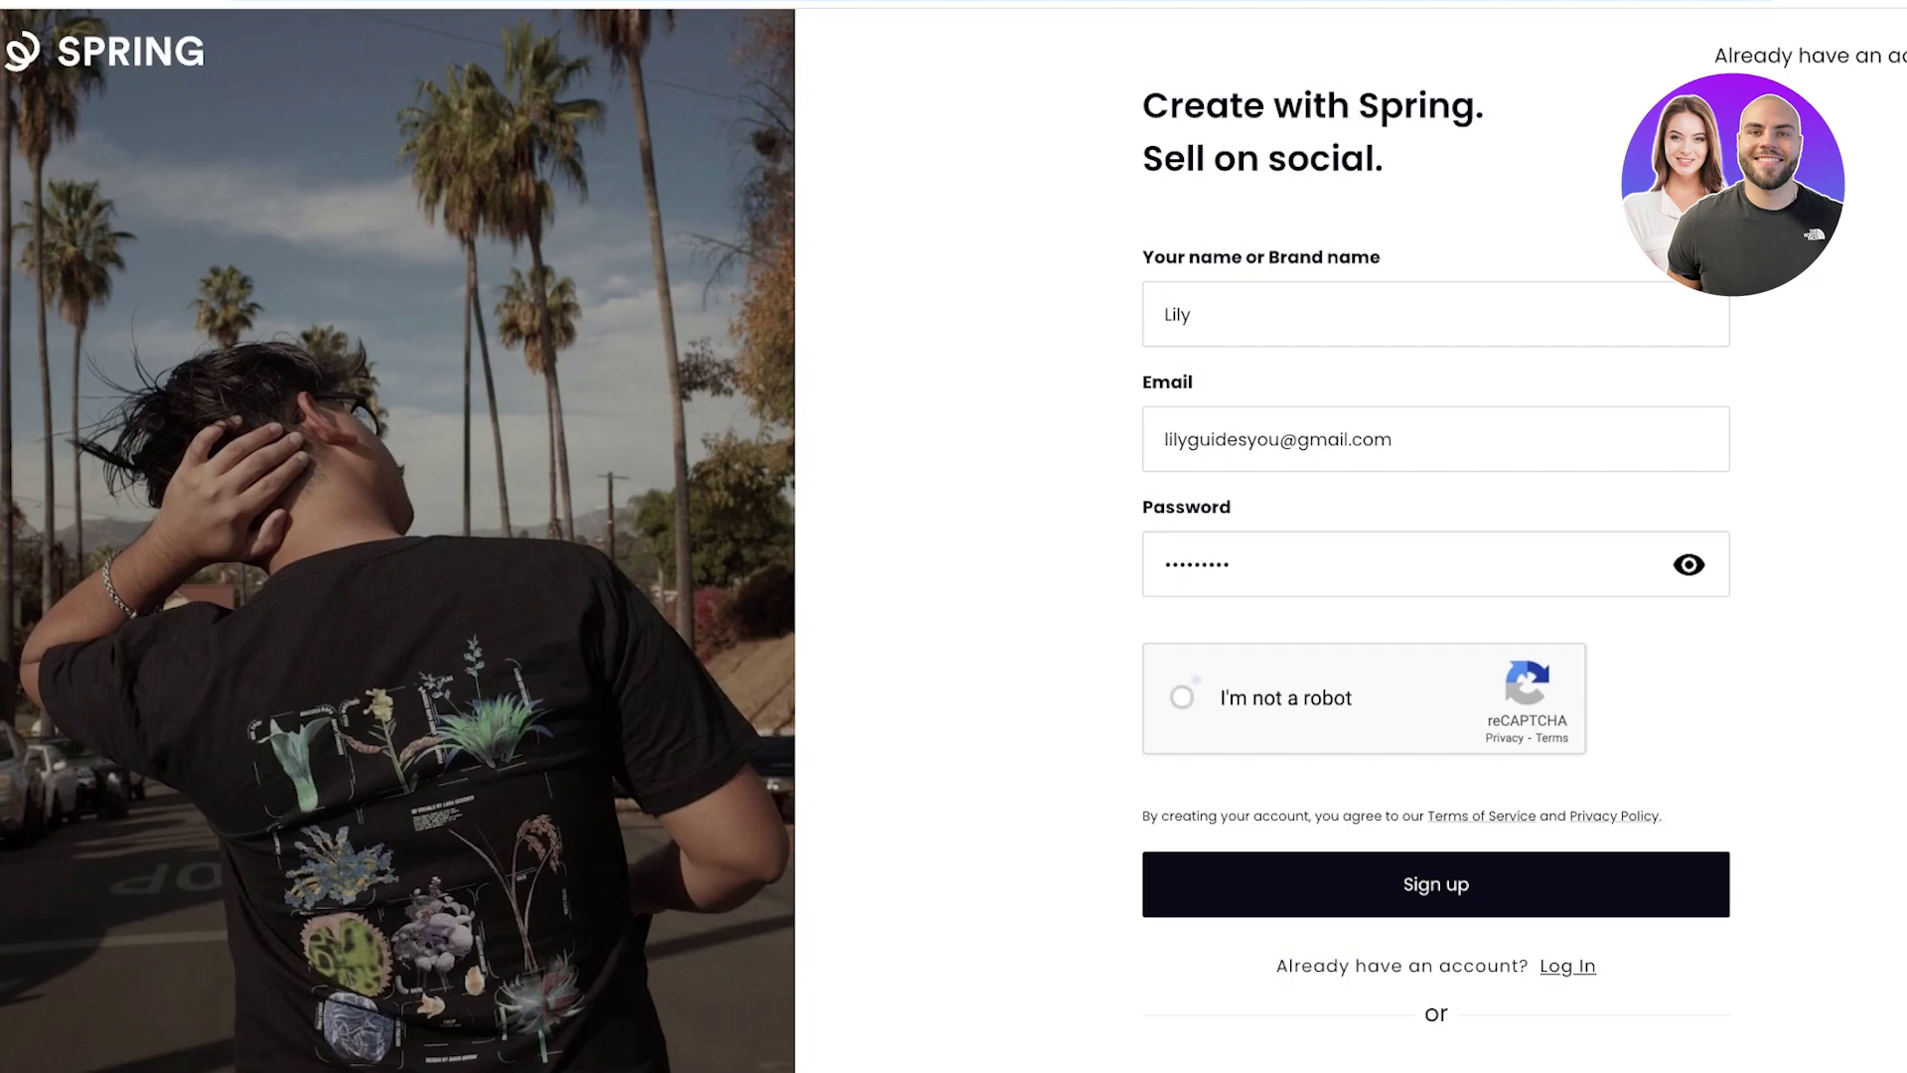
scroll(1436, 556, down, 1)
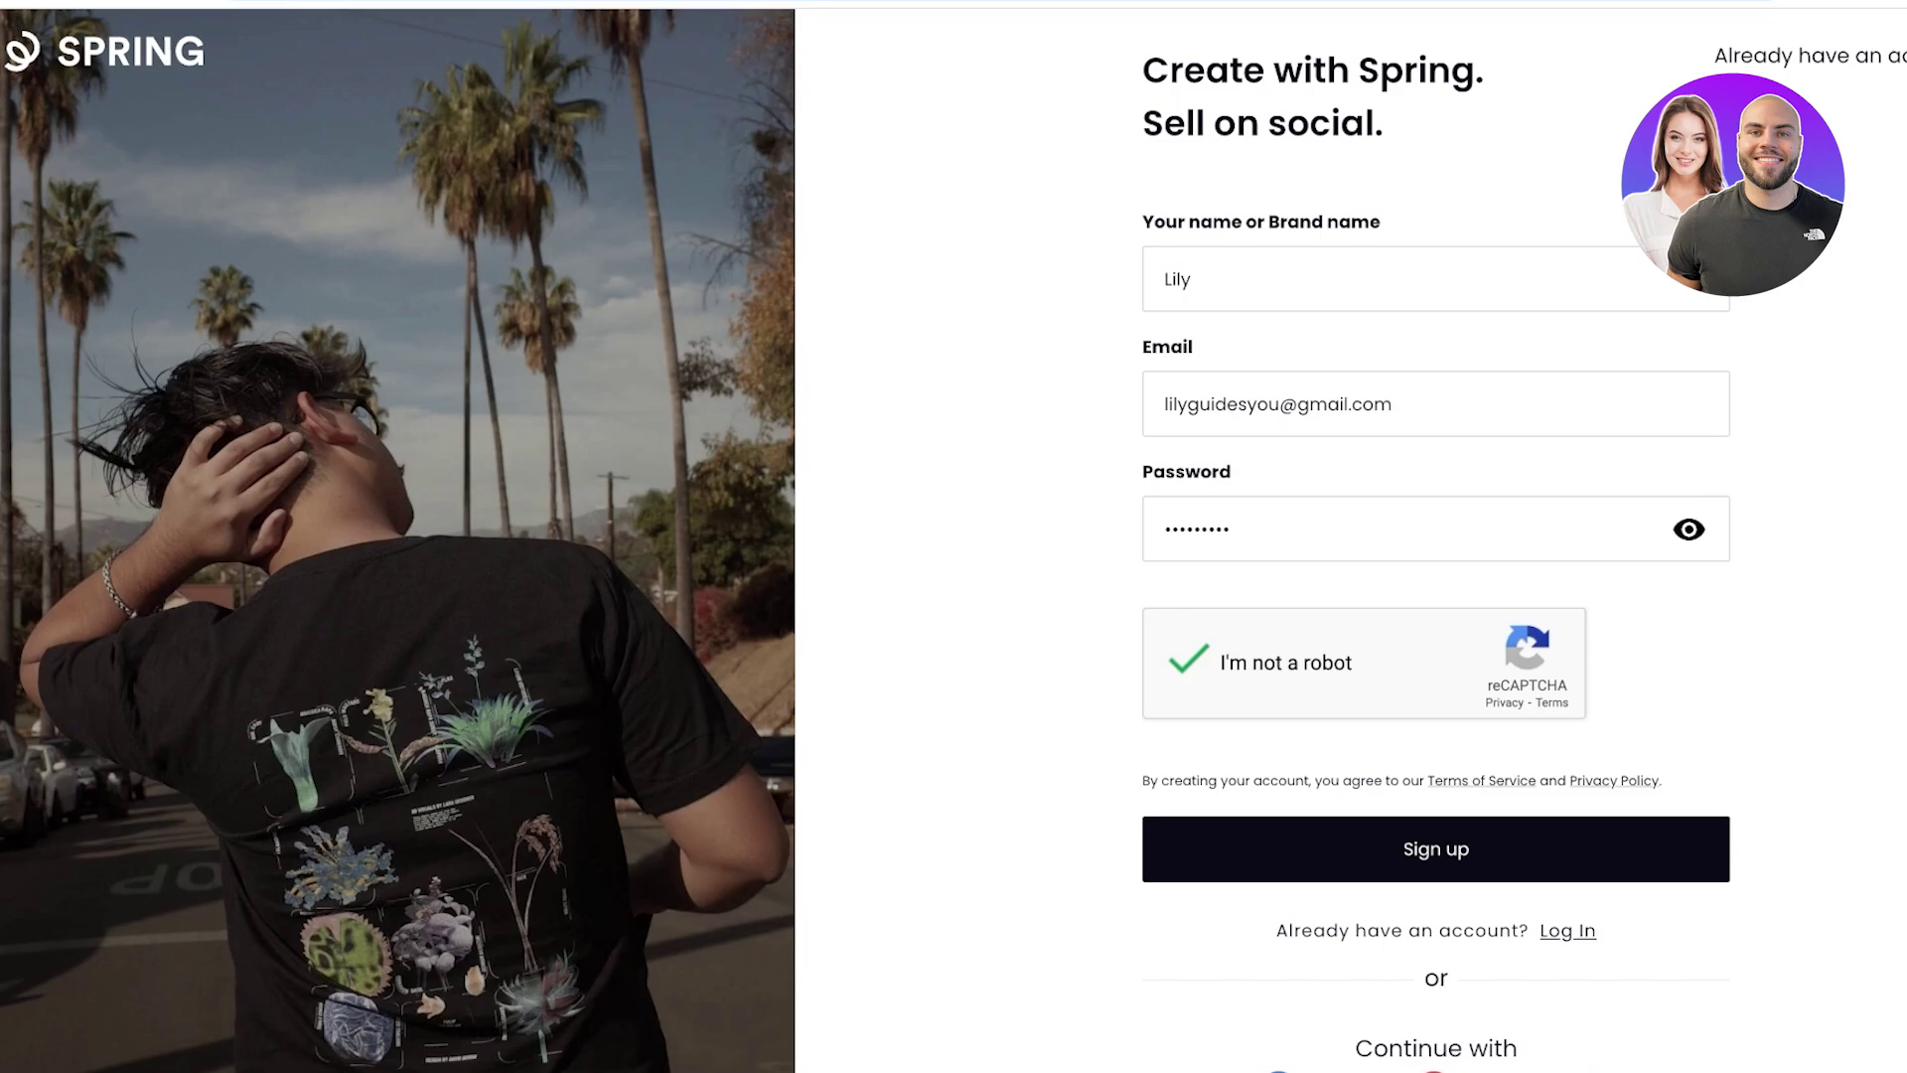
Submit the sign-up, then set the store URL to 'lily' and continue.
key(Return)
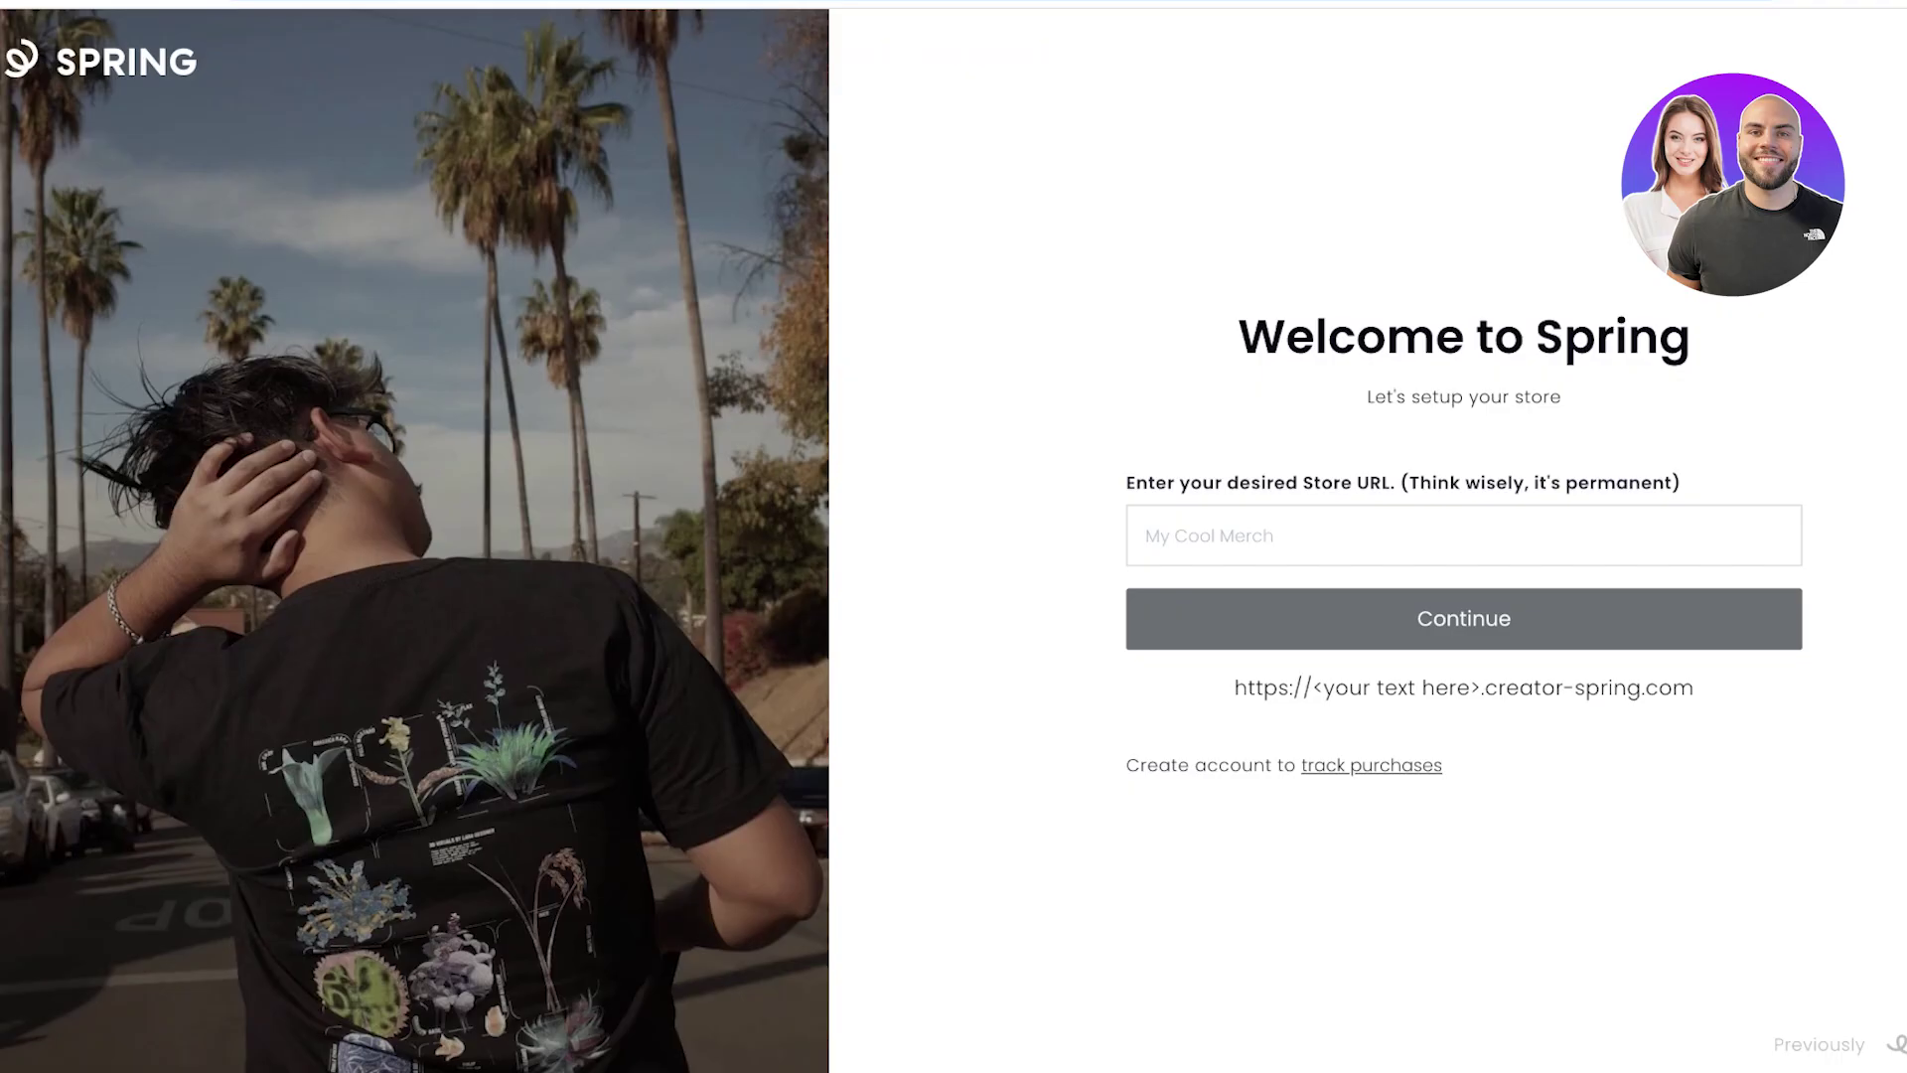
click(1147, 535)
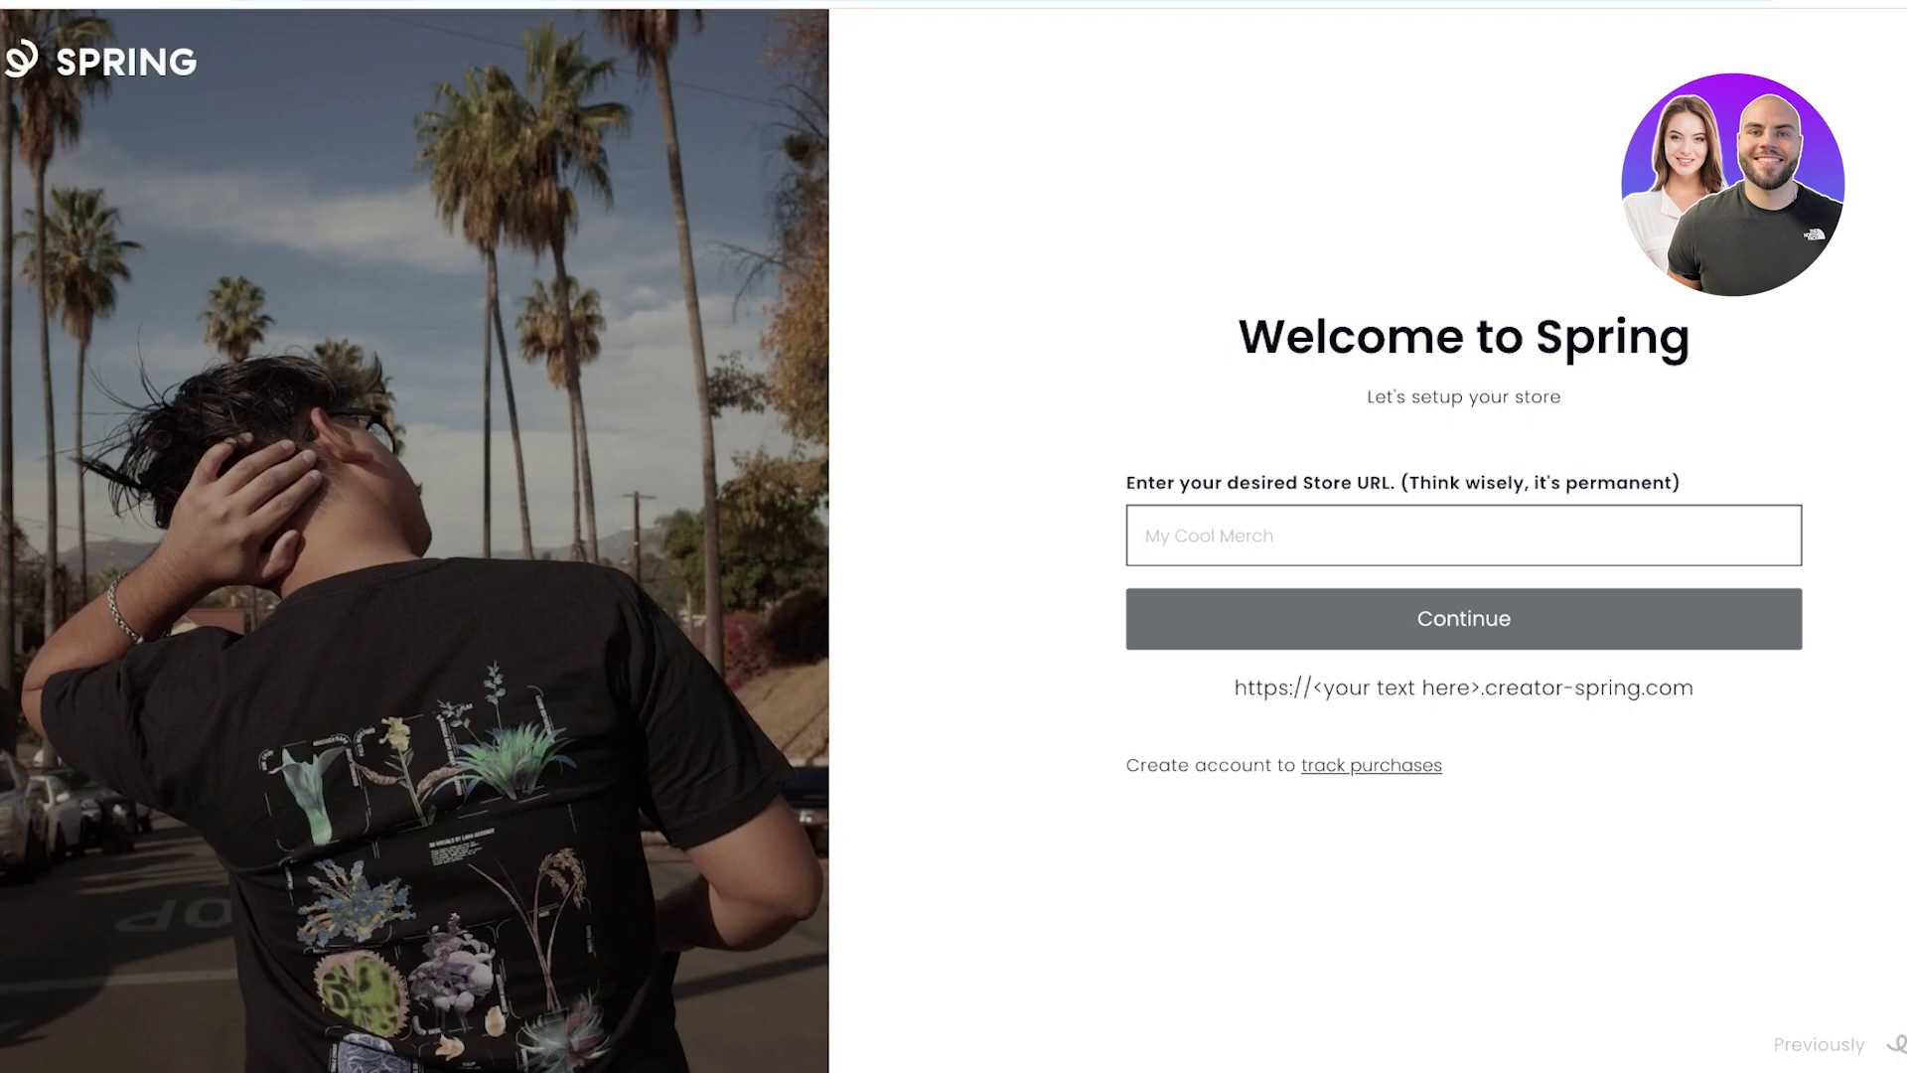
text(lily)
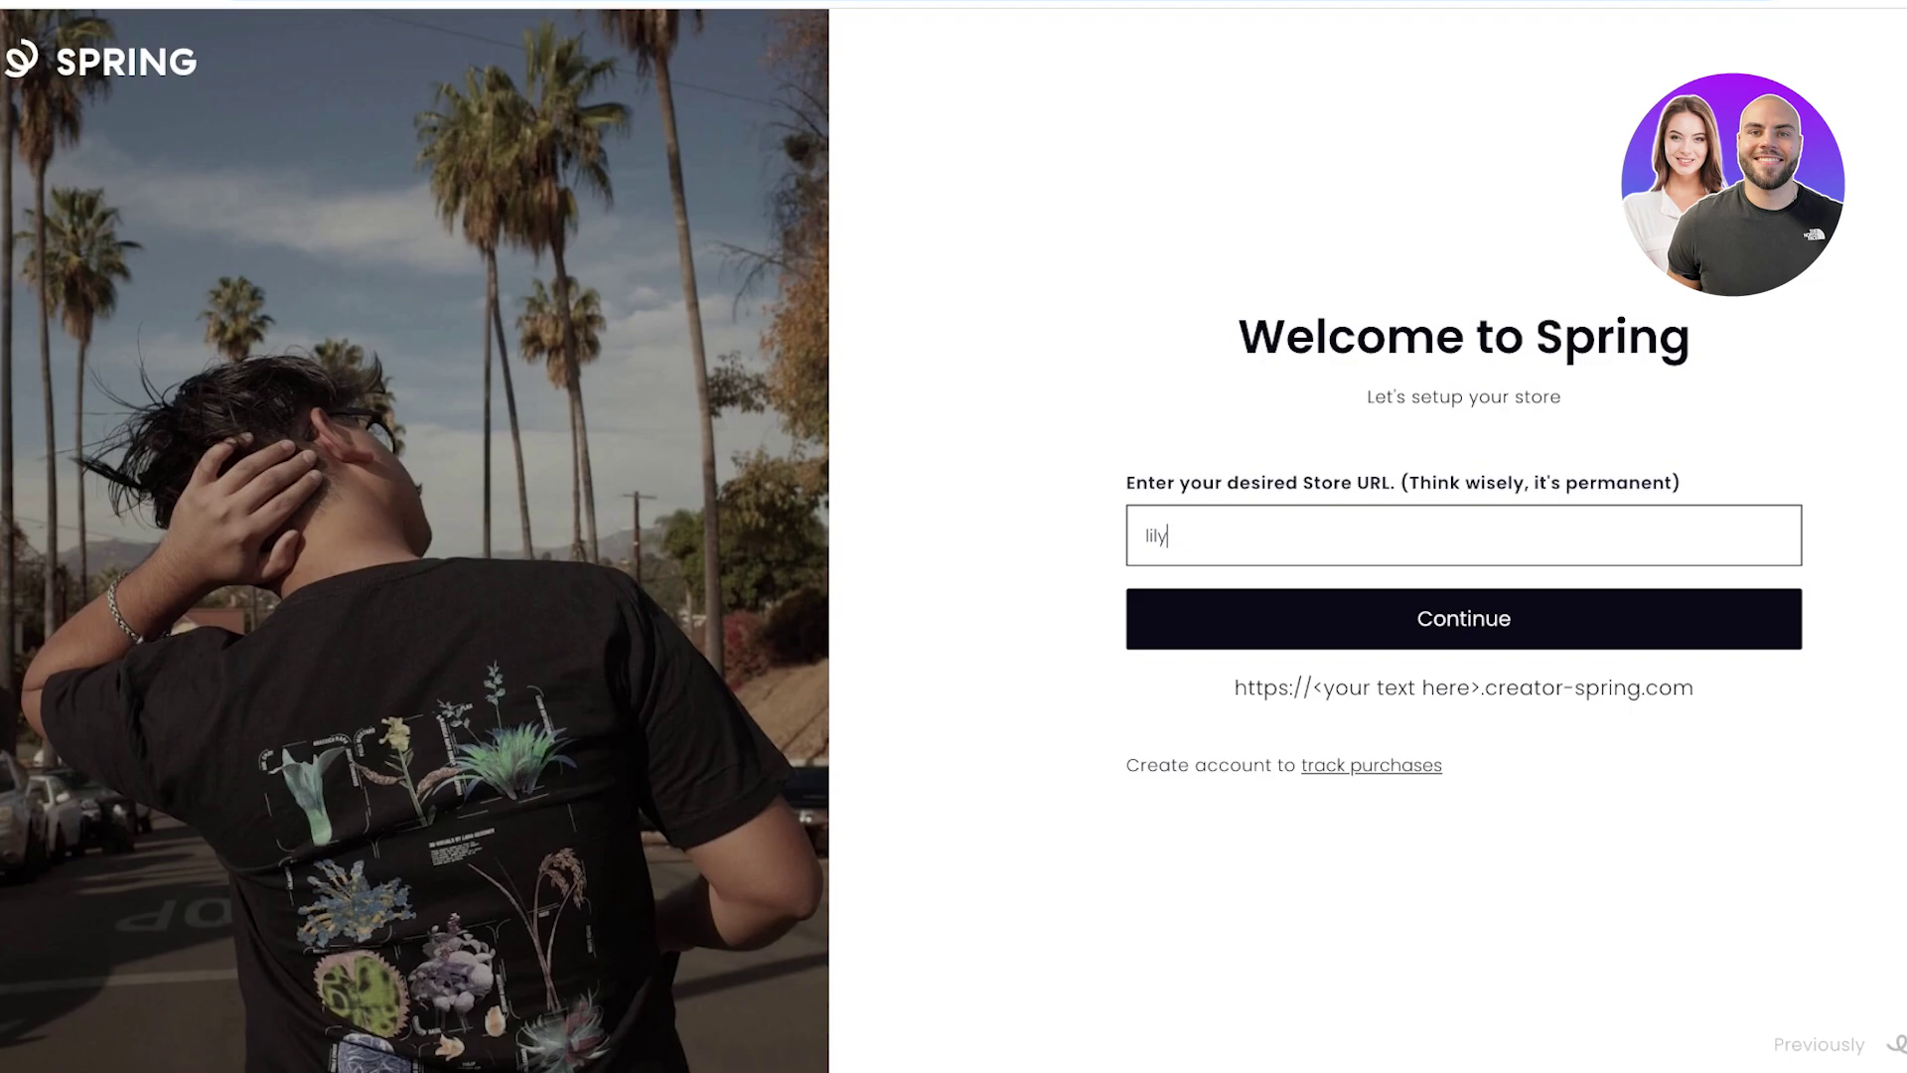
key(Return)
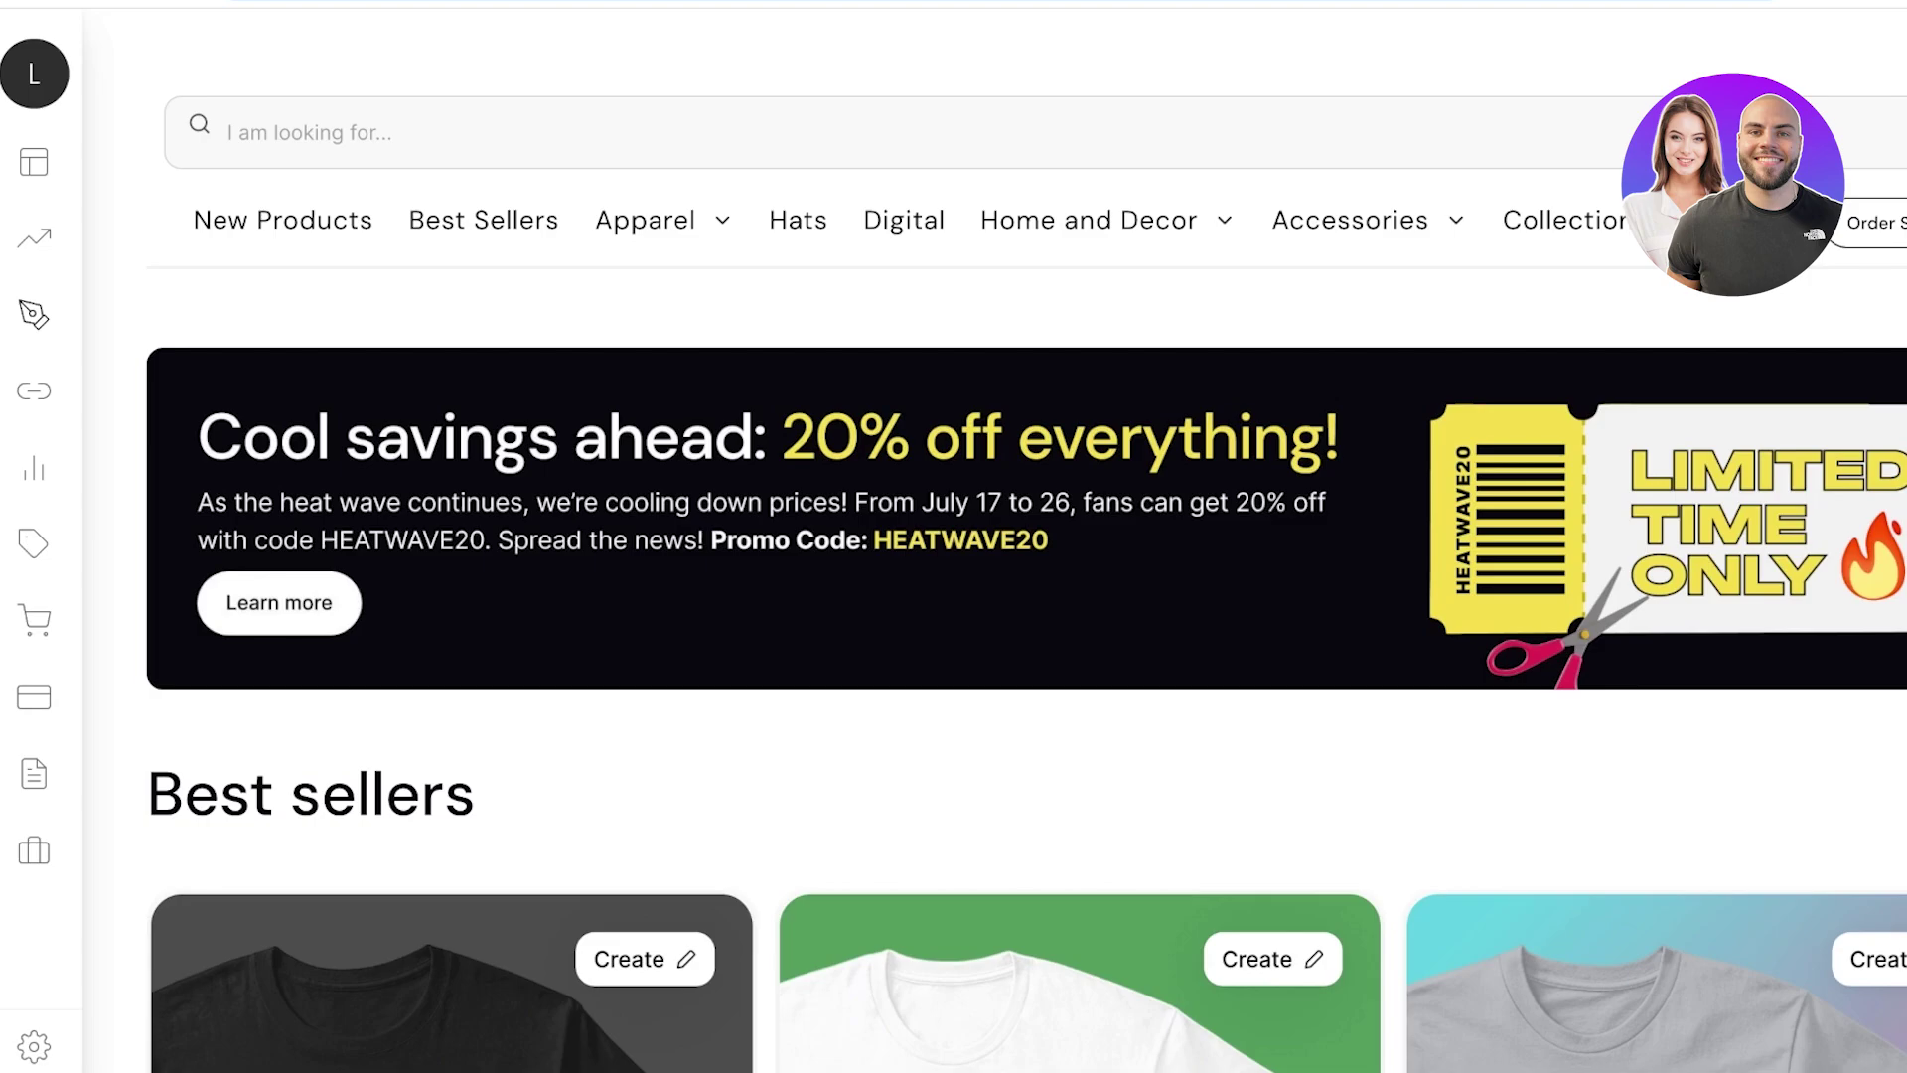
Go to Integrations > Stores to see the lily-87.creator-spring.com address and custom-domain options.
mouse_move(34, 315)
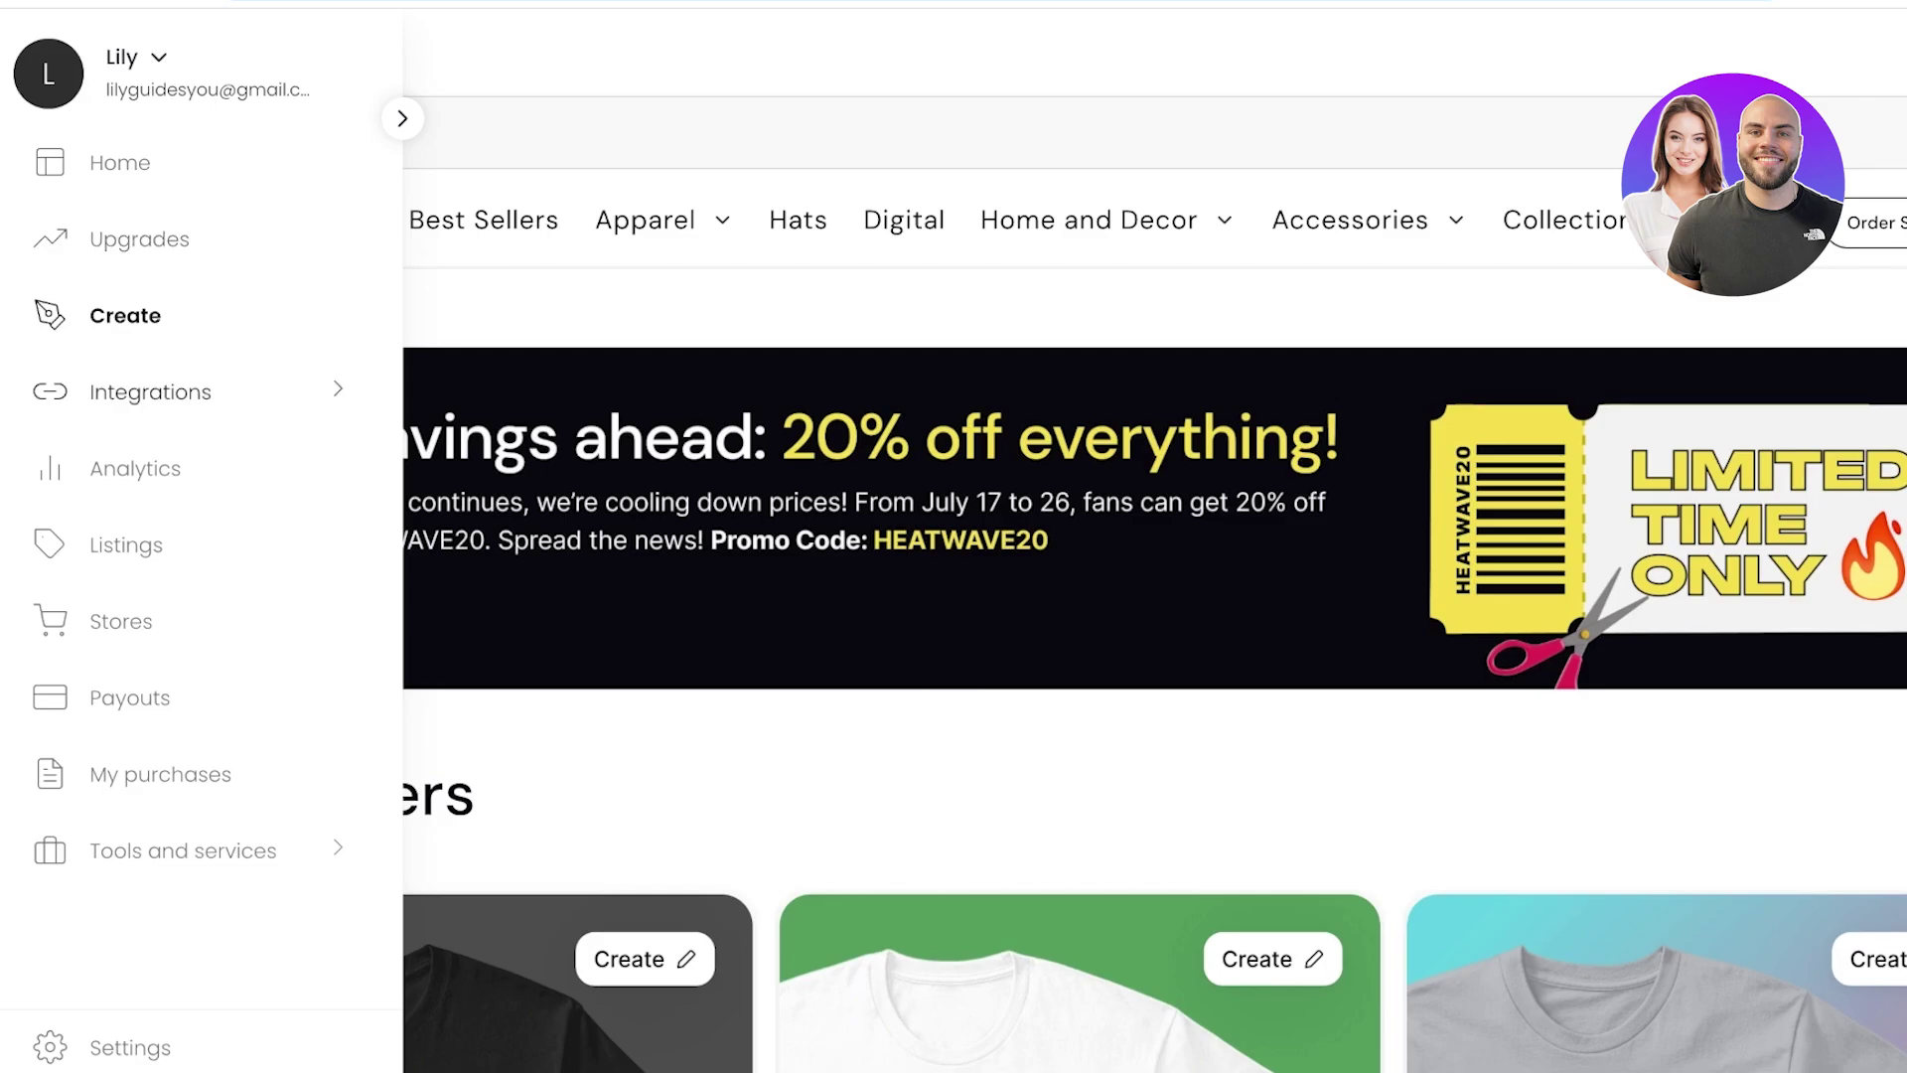
click(150, 391)
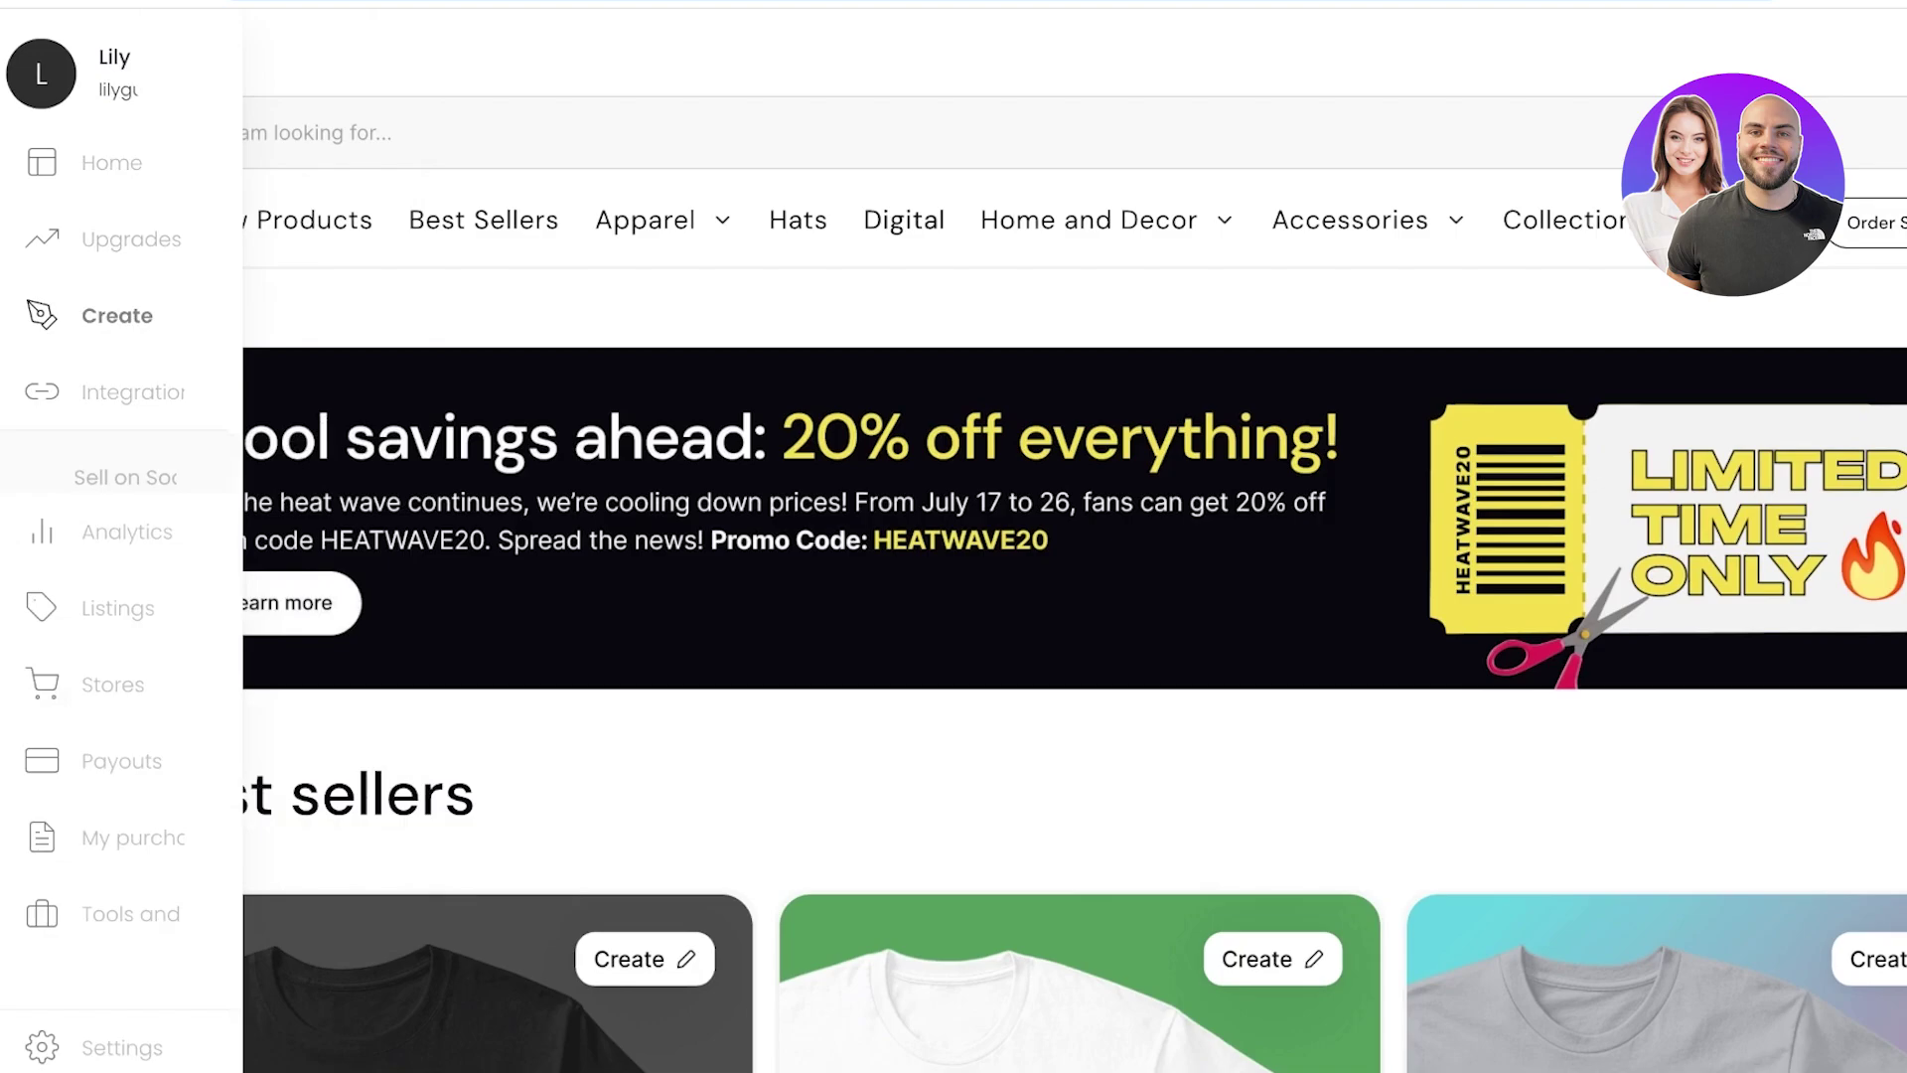
mouse_move(40, 1038)
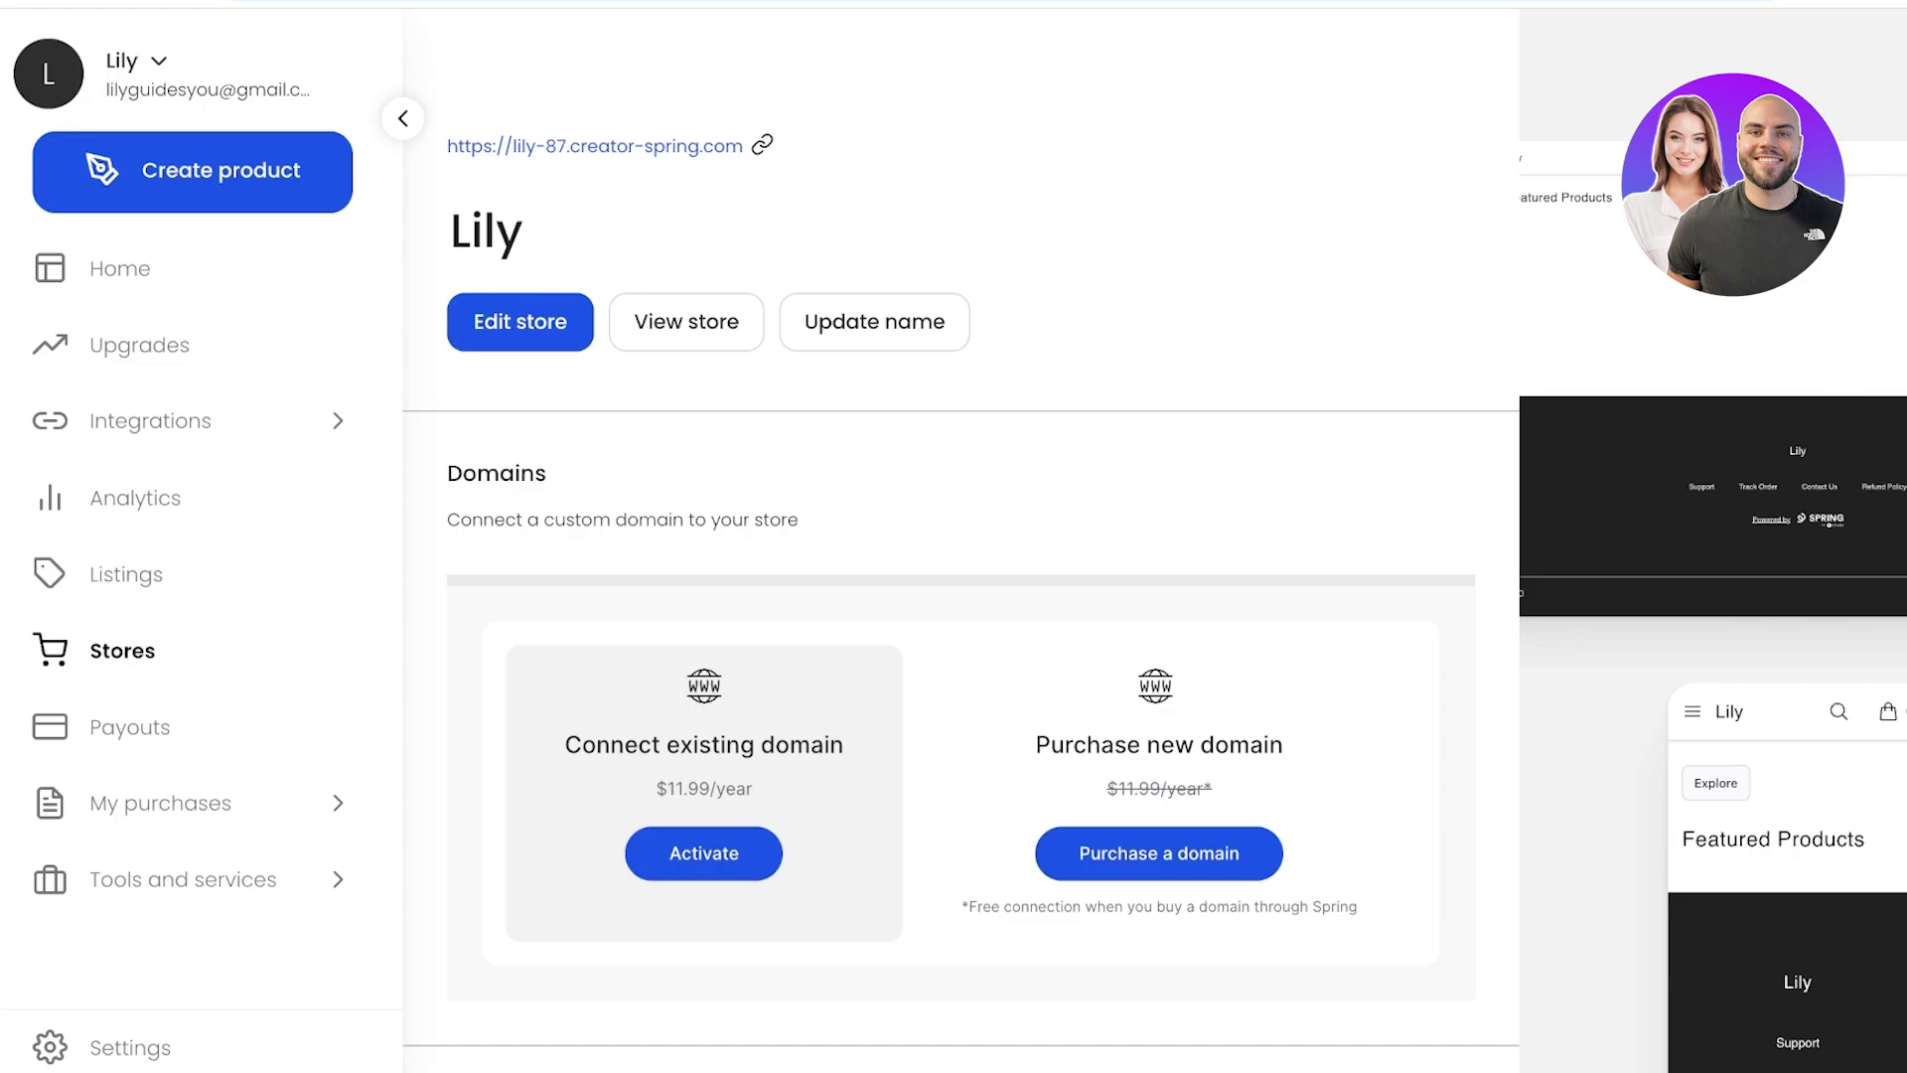
Return to the Home dashboard and expand the Integrations list in the sidebar.
scroll(960, 542, down, 3)
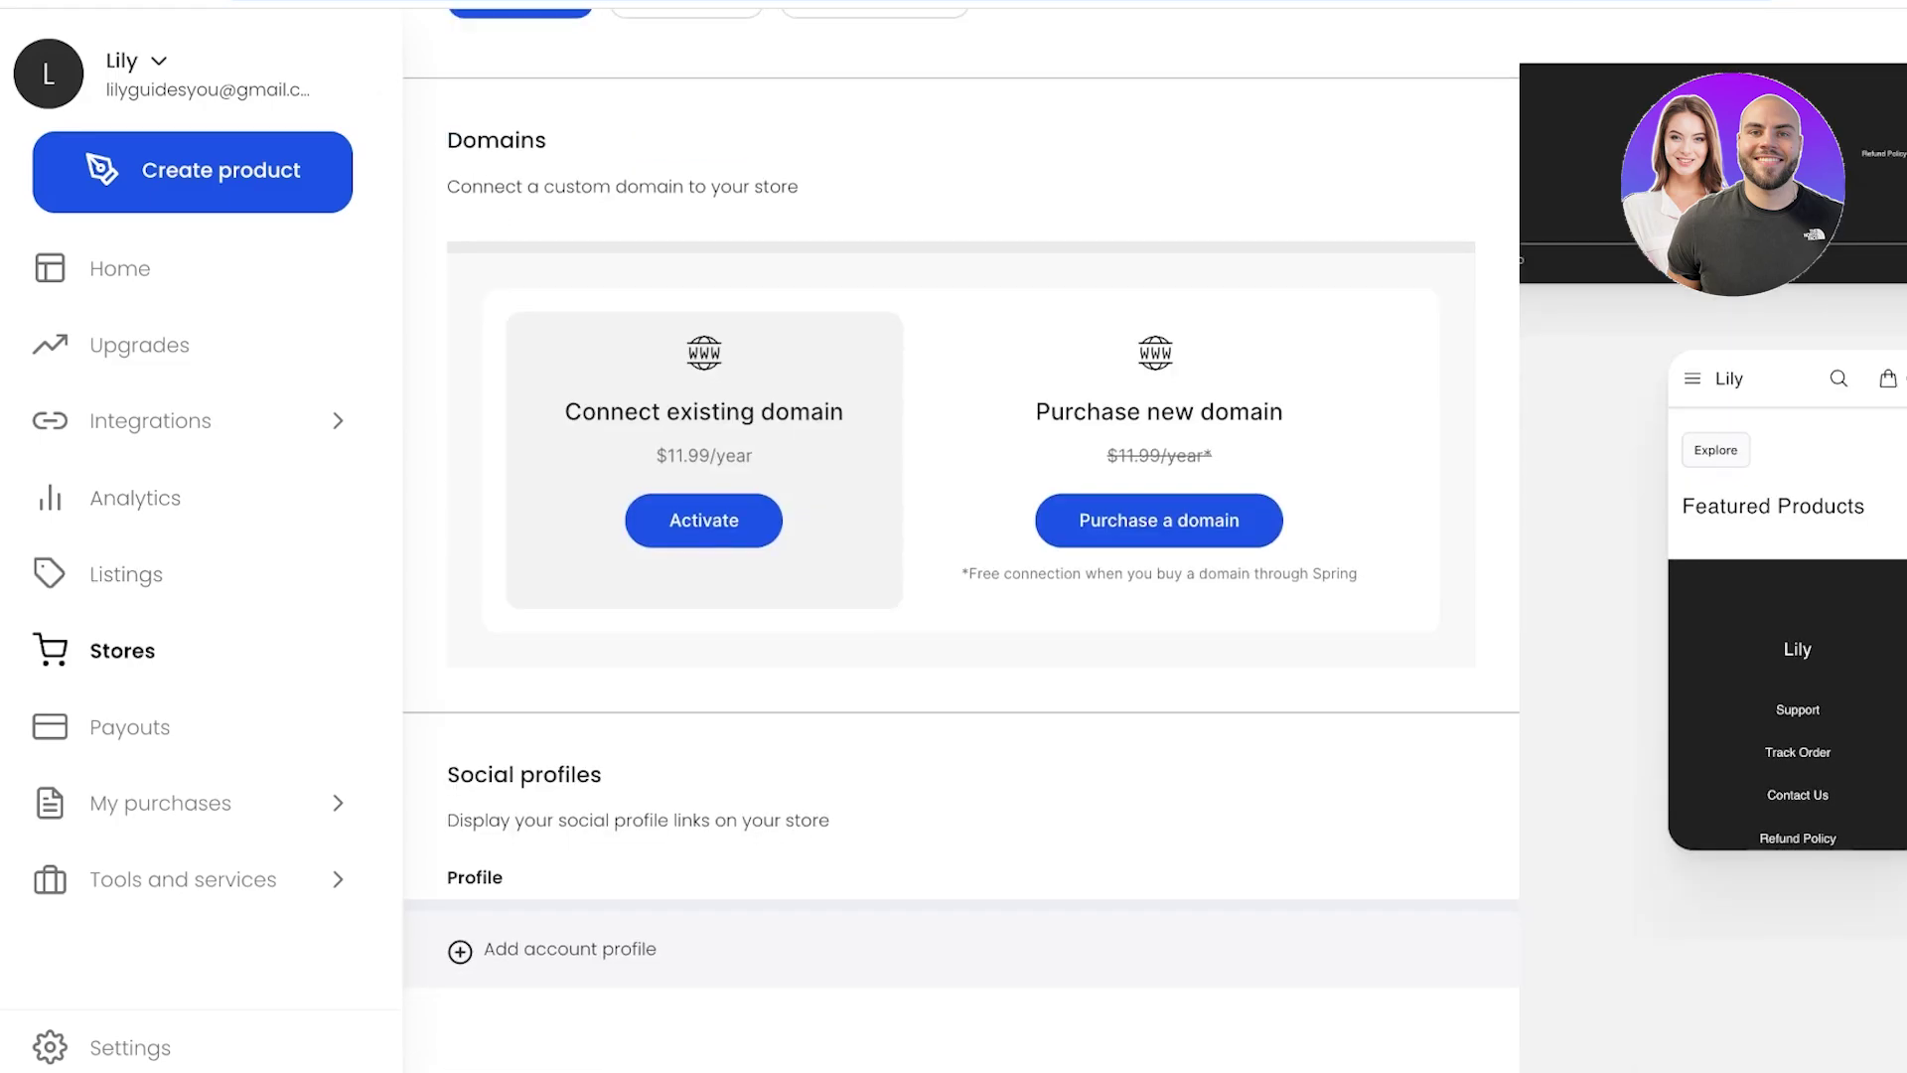
click(120, 268)
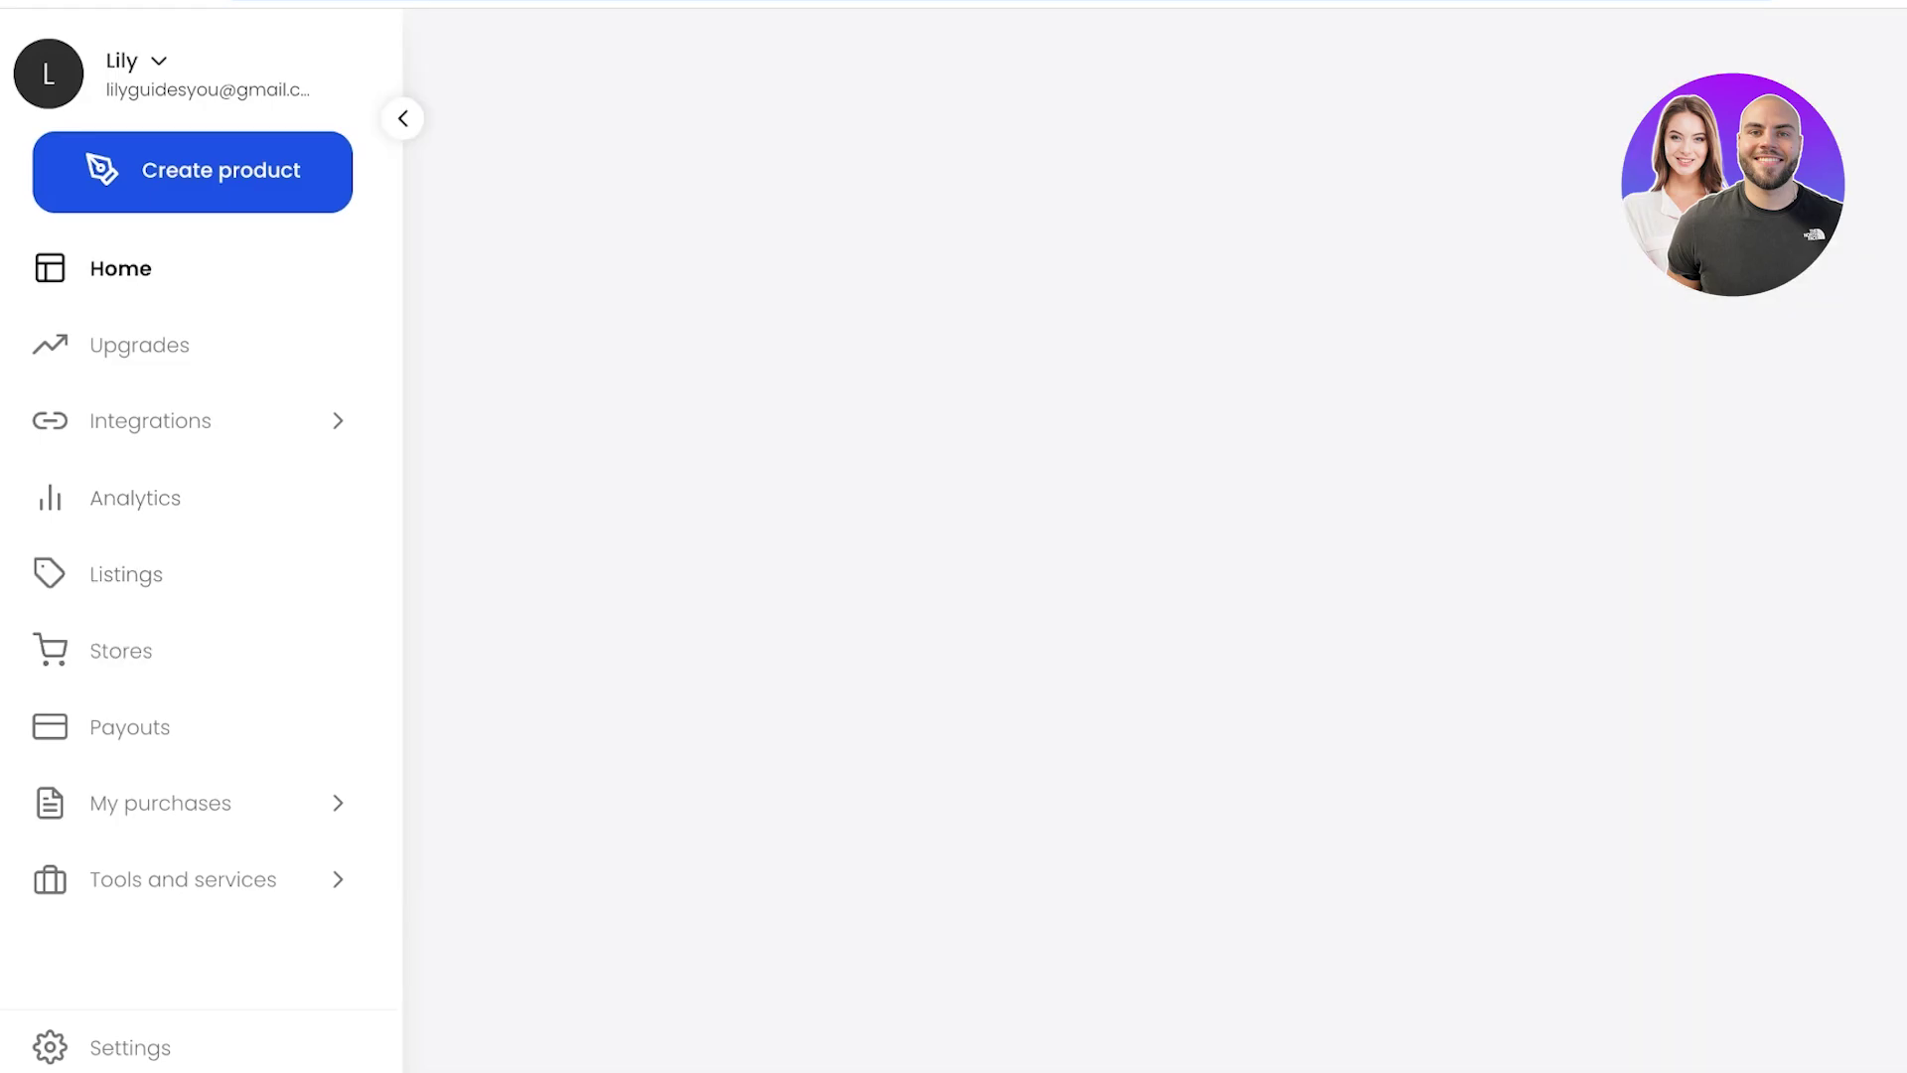
scroll(1178, 527, down, 1)
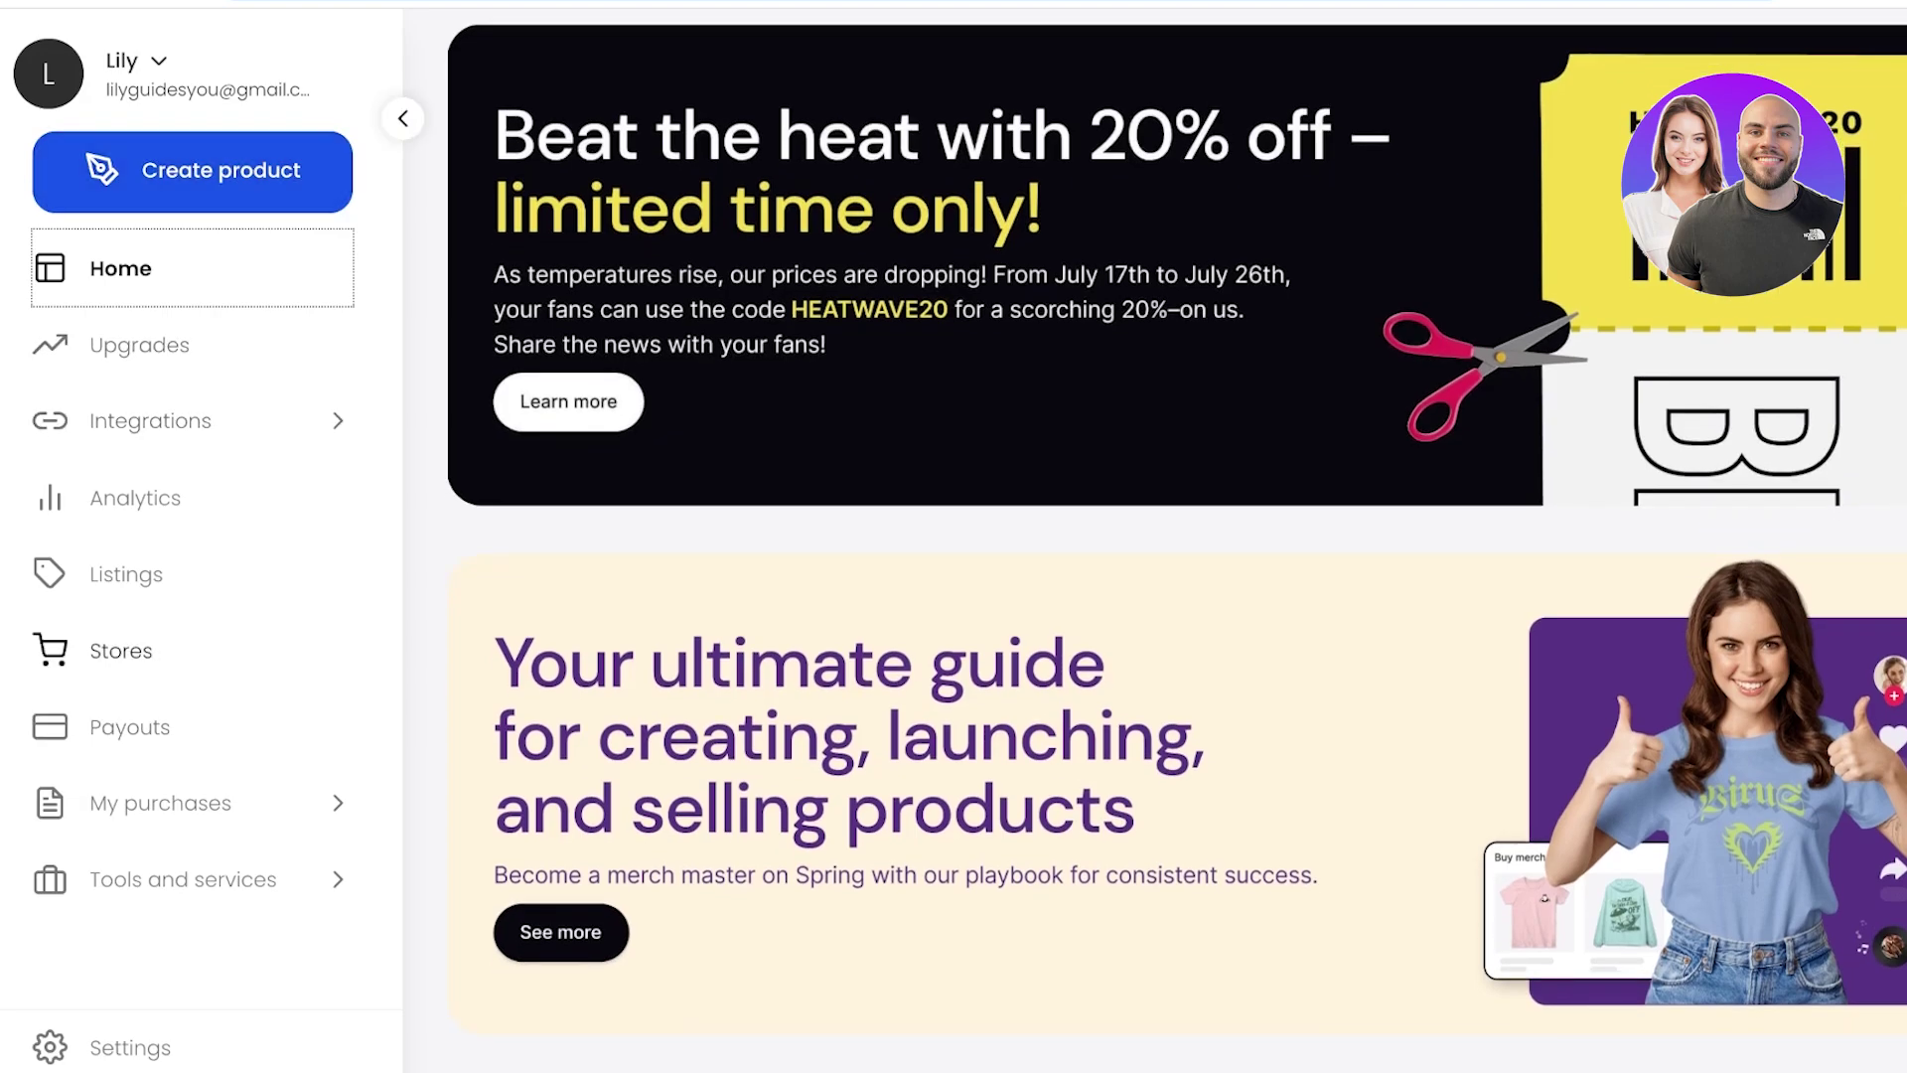
click(150, 421)
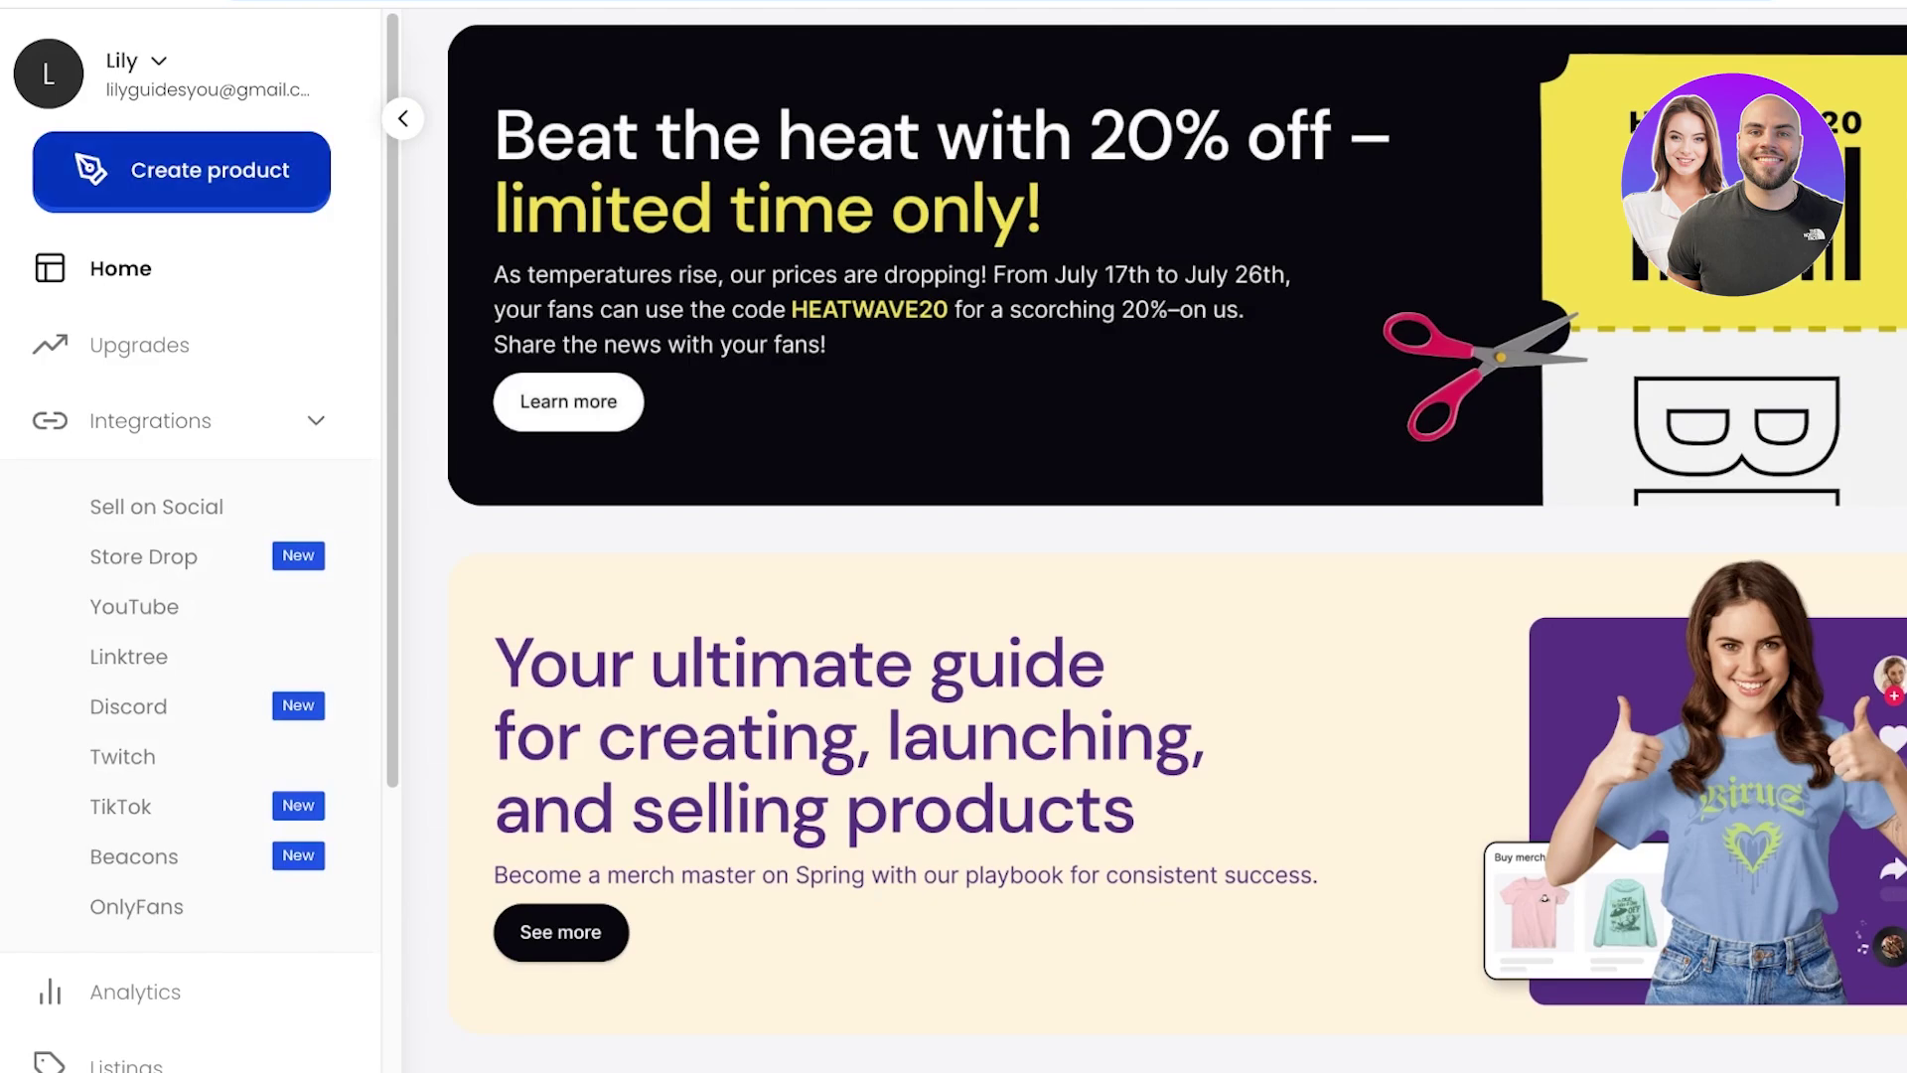
Start a new product and browse the catalog to Accessories > Footwear.
click(182, 171)
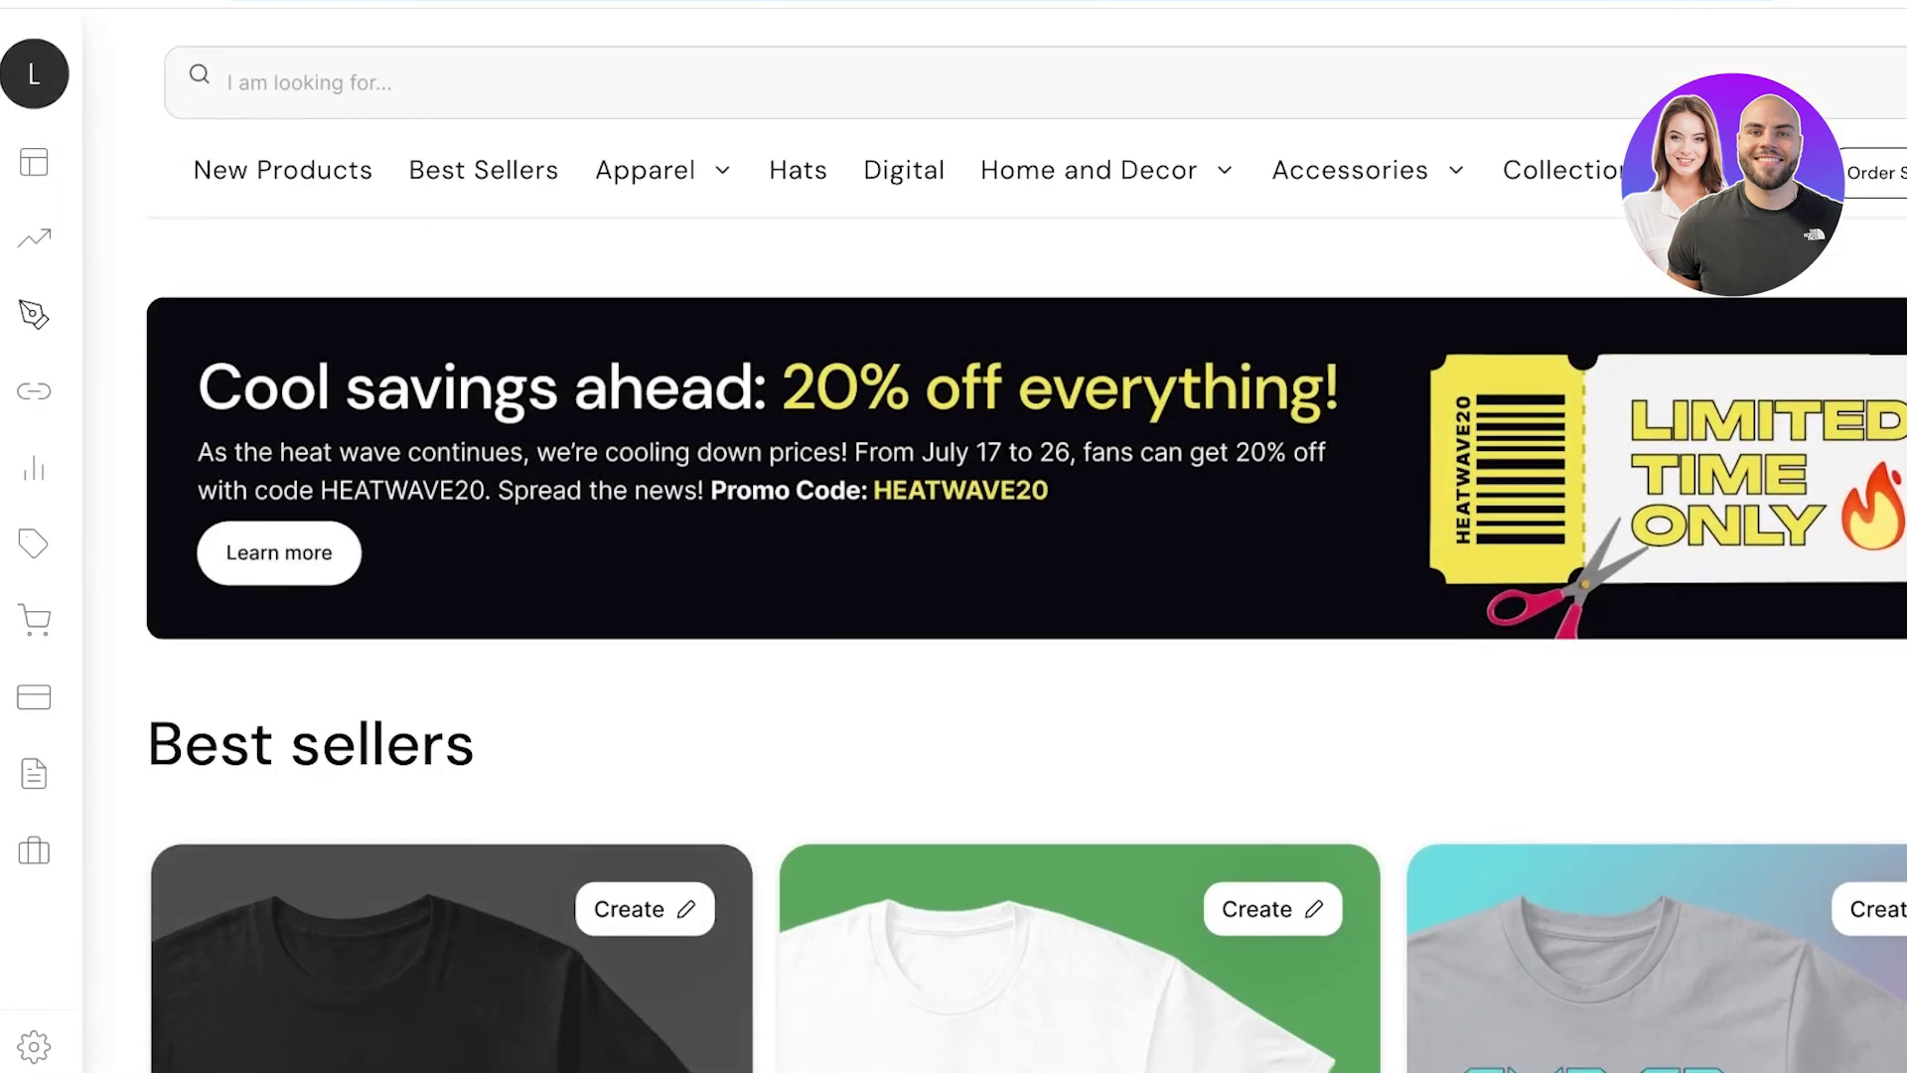
mouse_move(1561, 163)
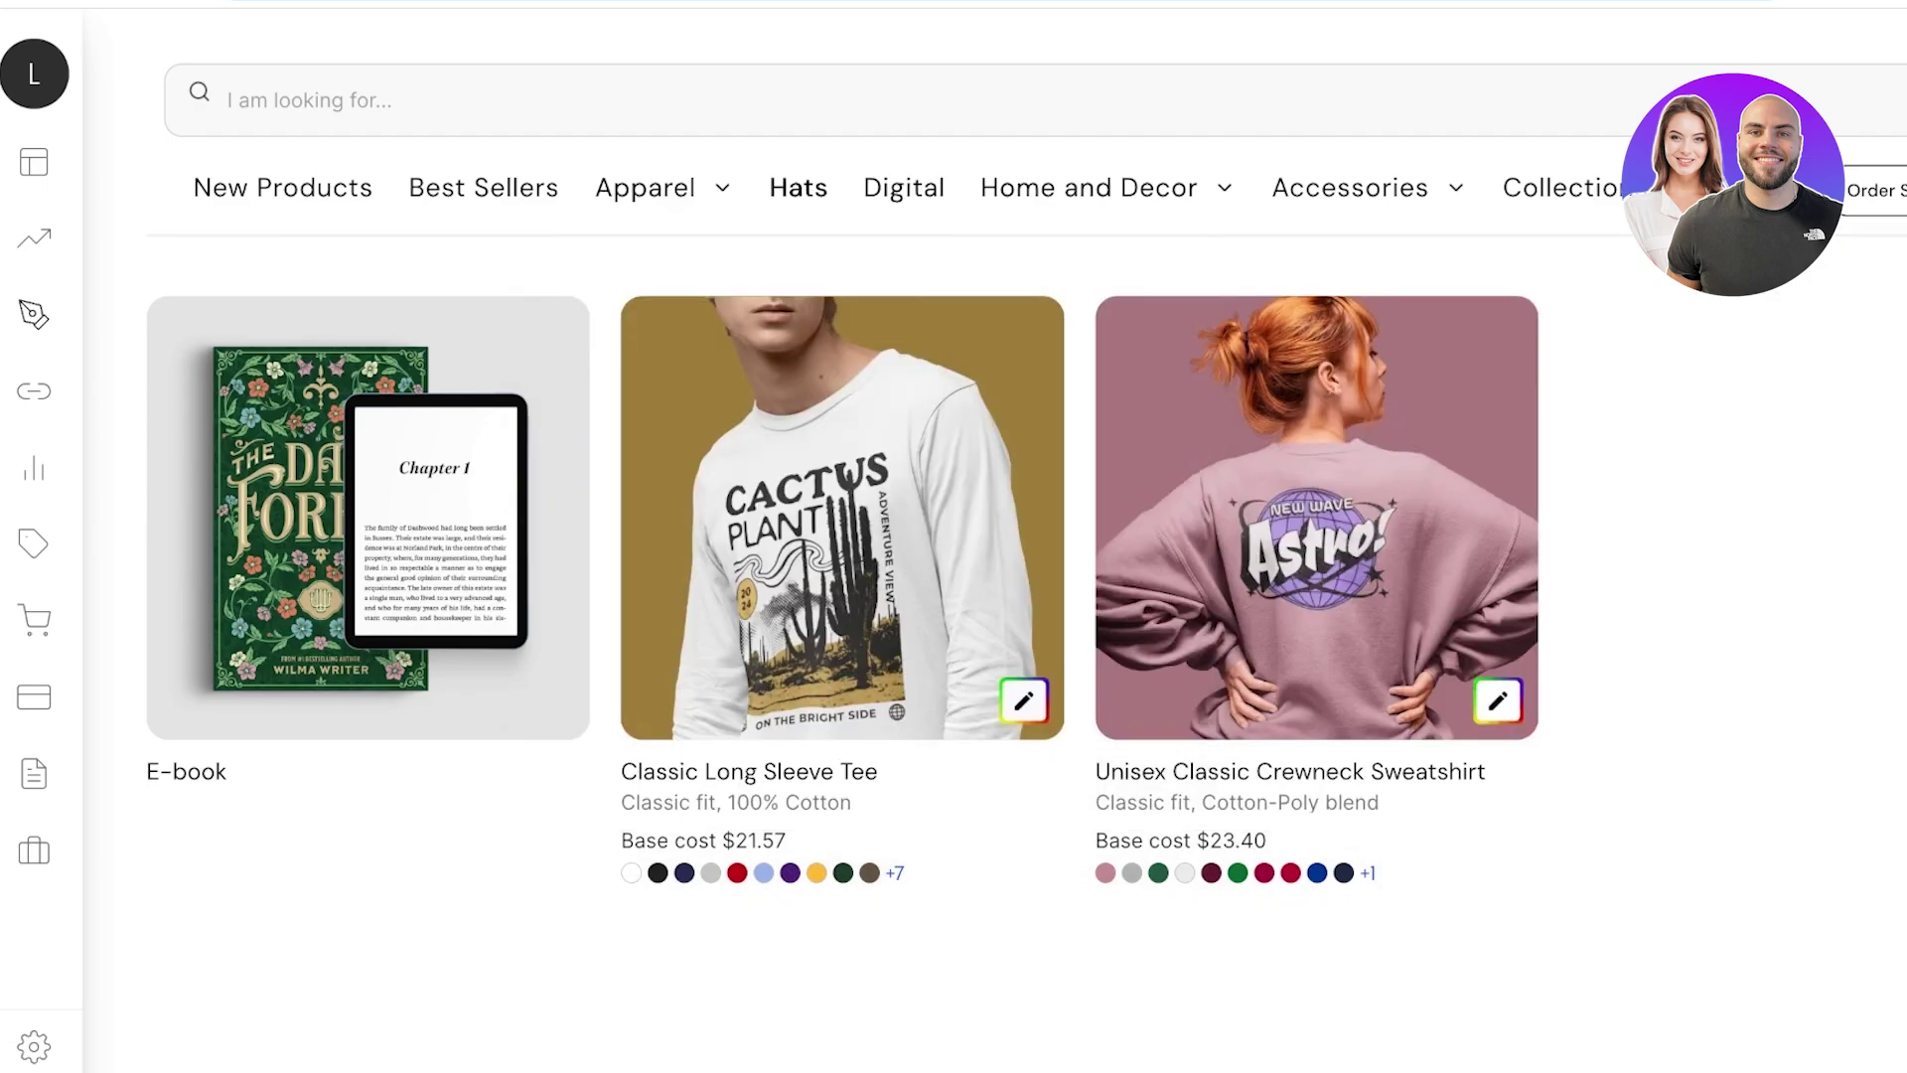
mouse_move(1088, 188)
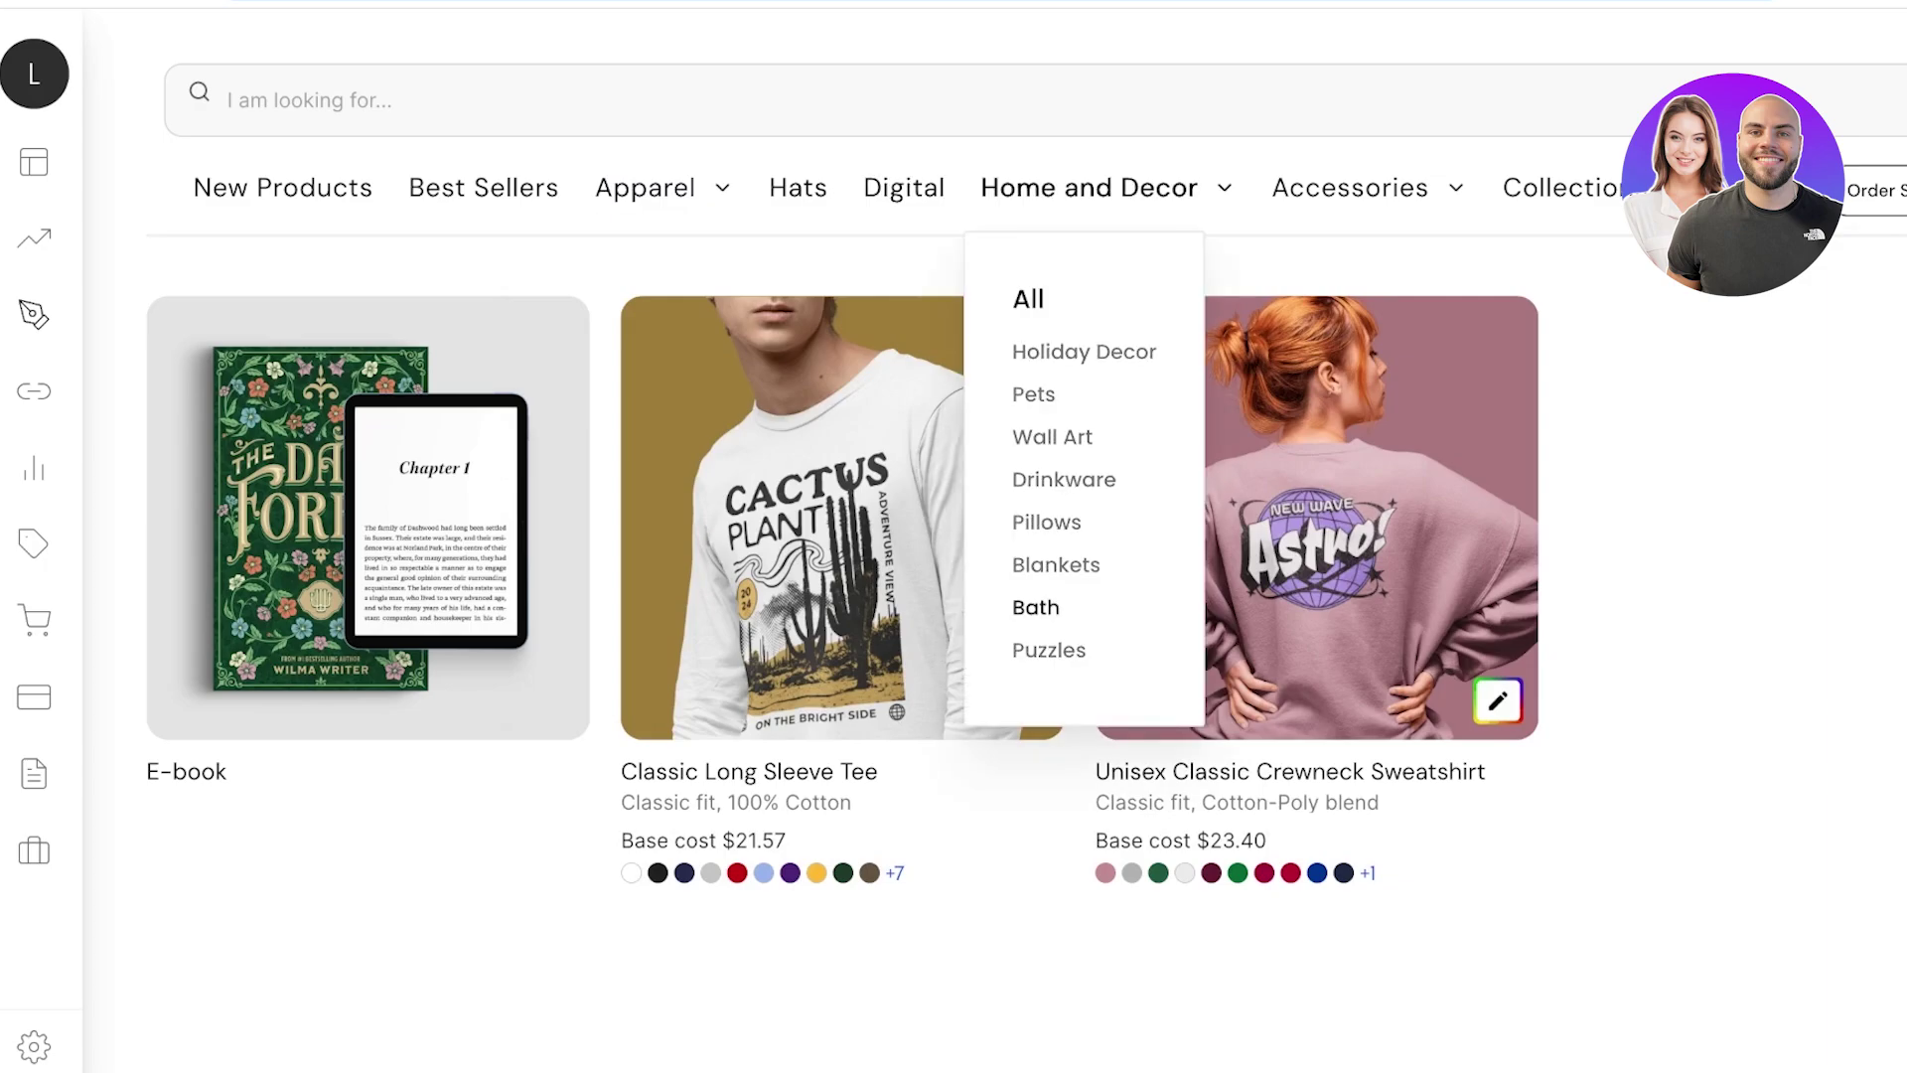
mouse_move(1350, 188)
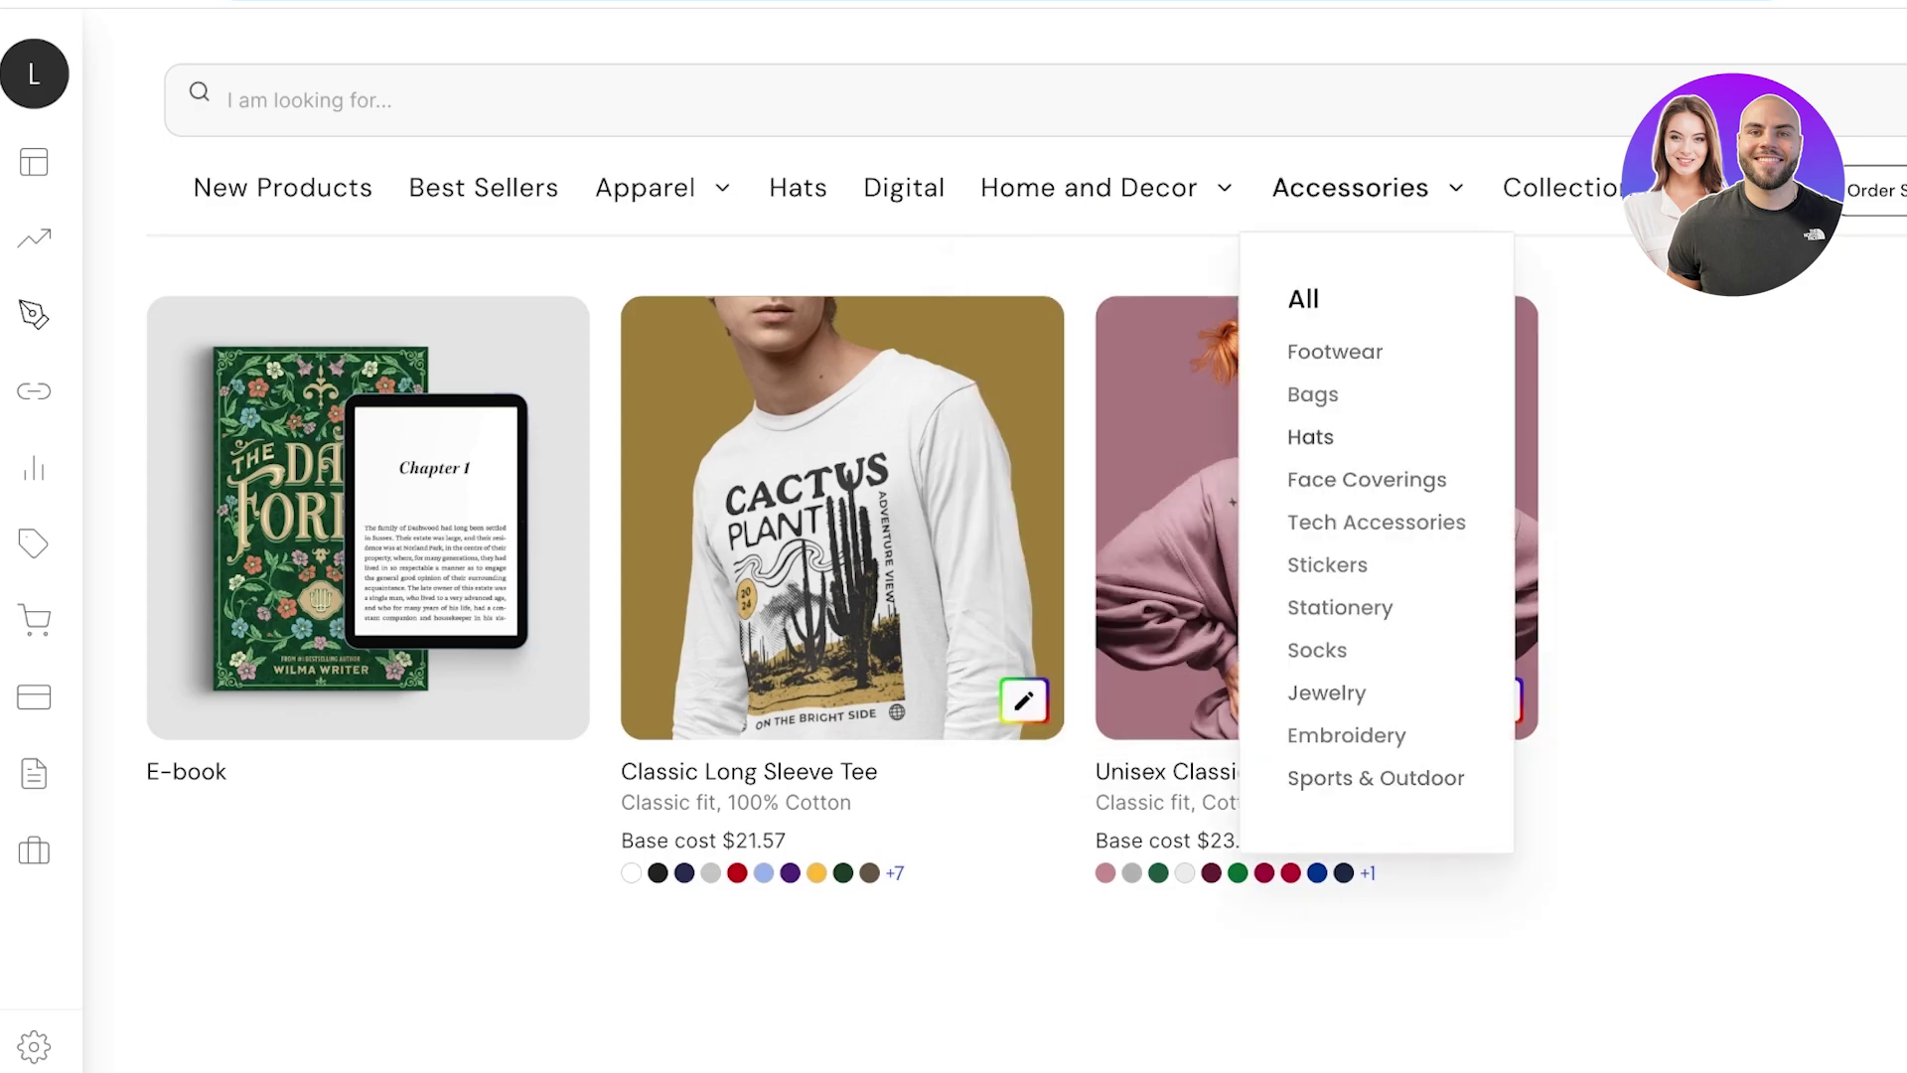
click(1335, 352)
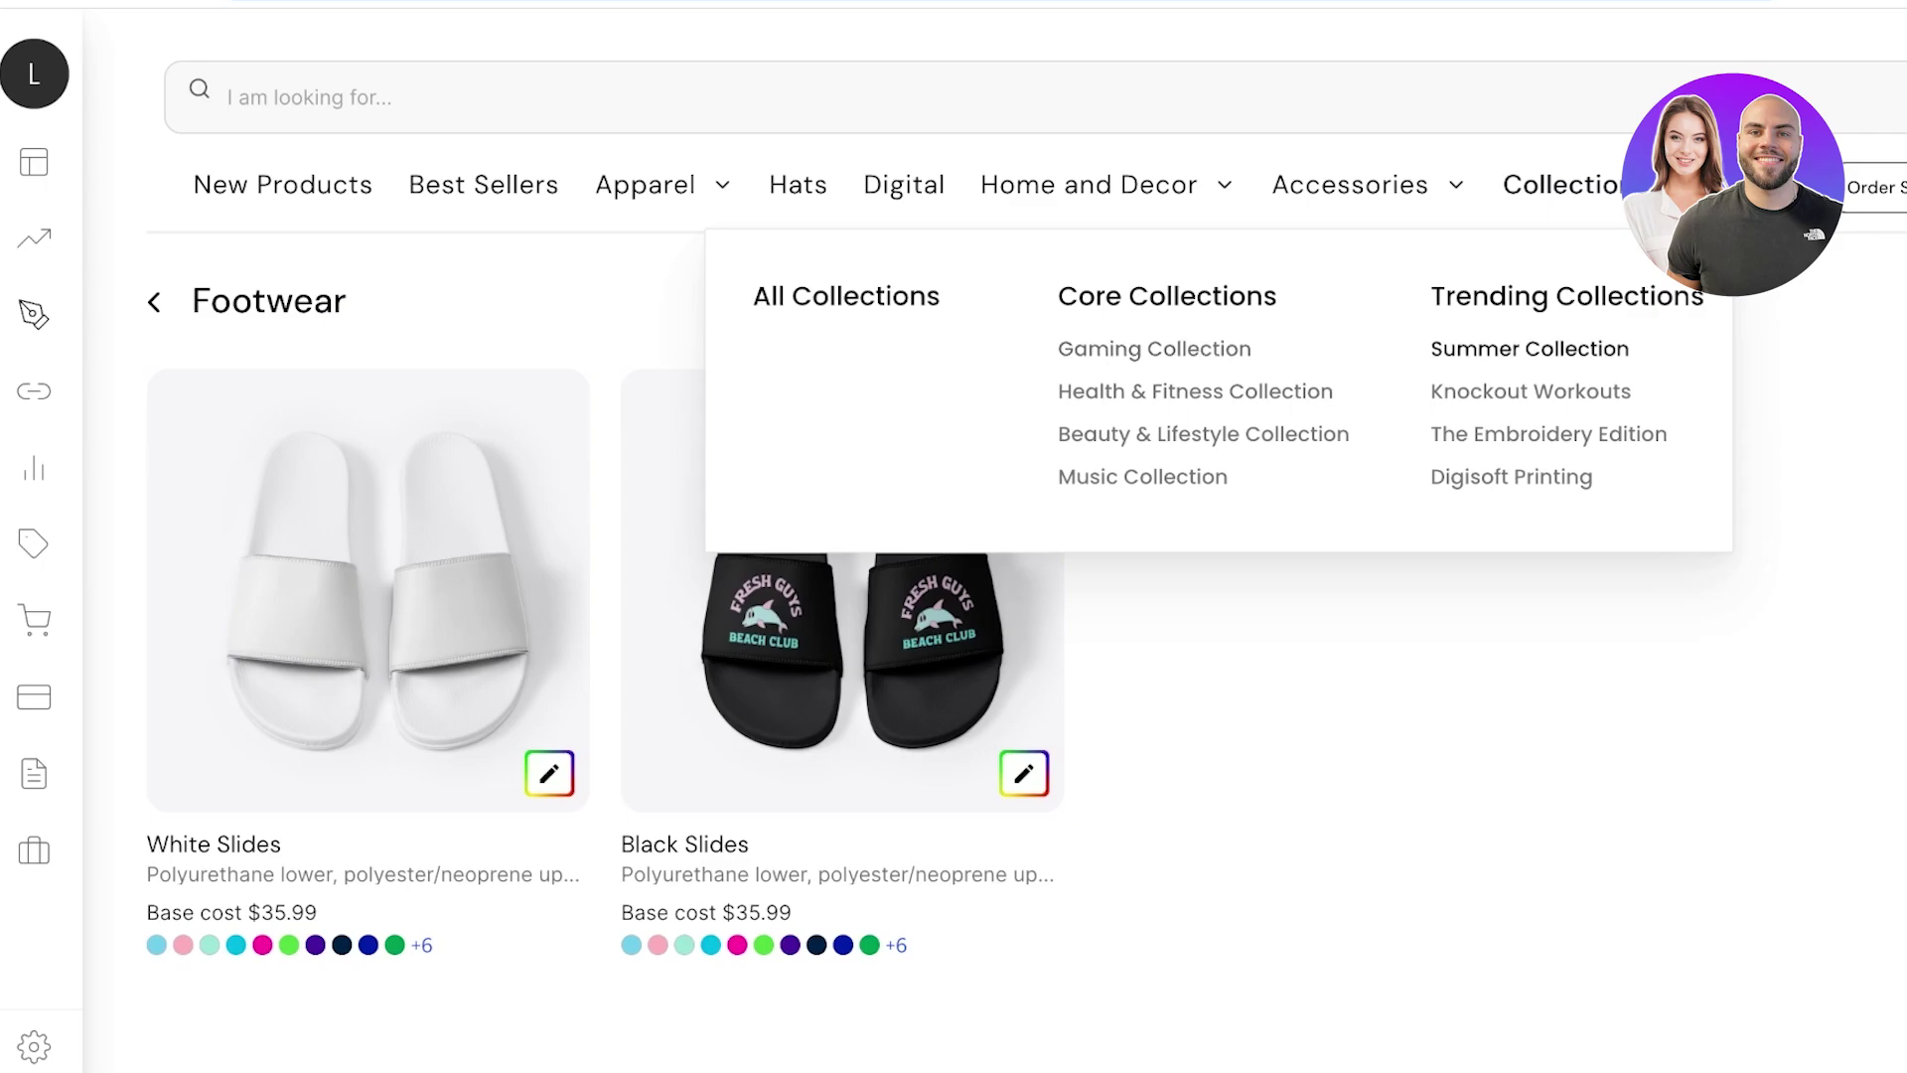
Open the Summer Collection and scroll through its products.
click(1530, 349)
scroll(993, 596, down, 3)
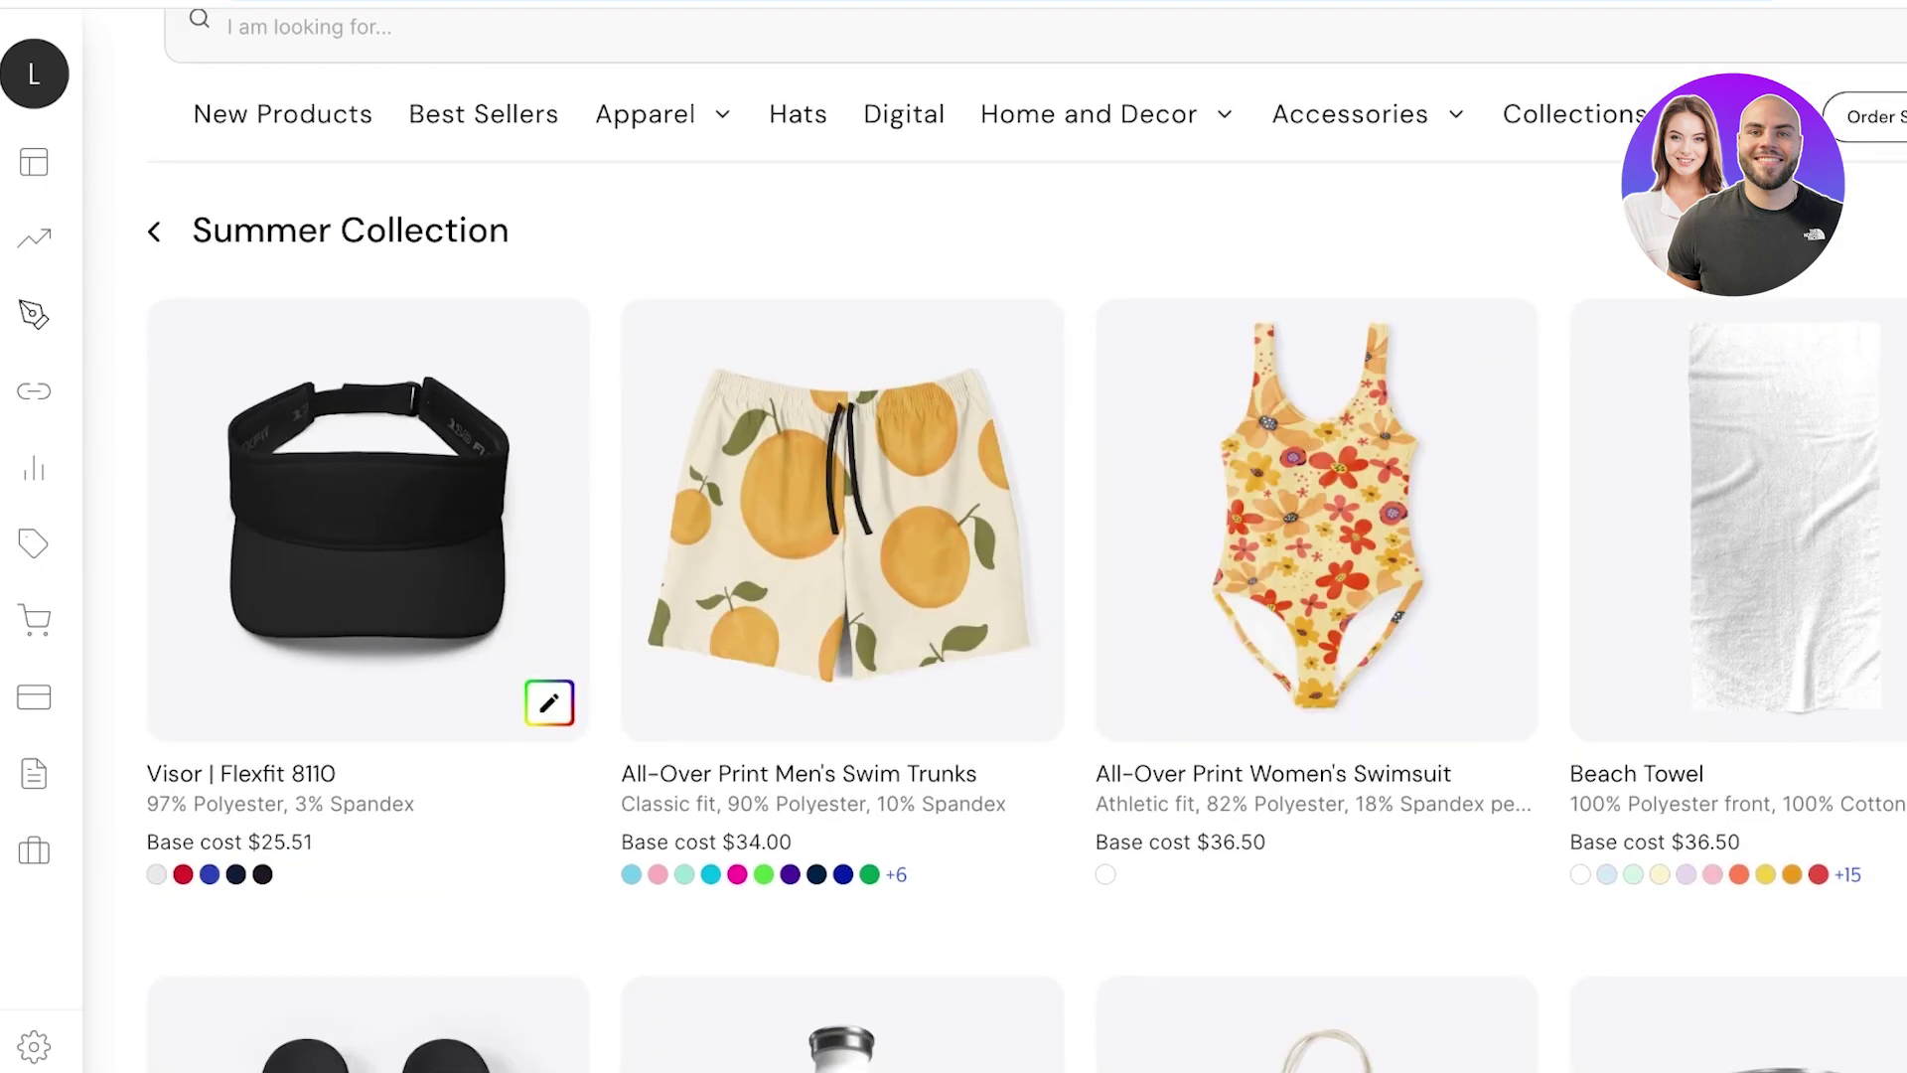
scroll(993, 596, up, 2)
scroll(993, 597, down, 5)
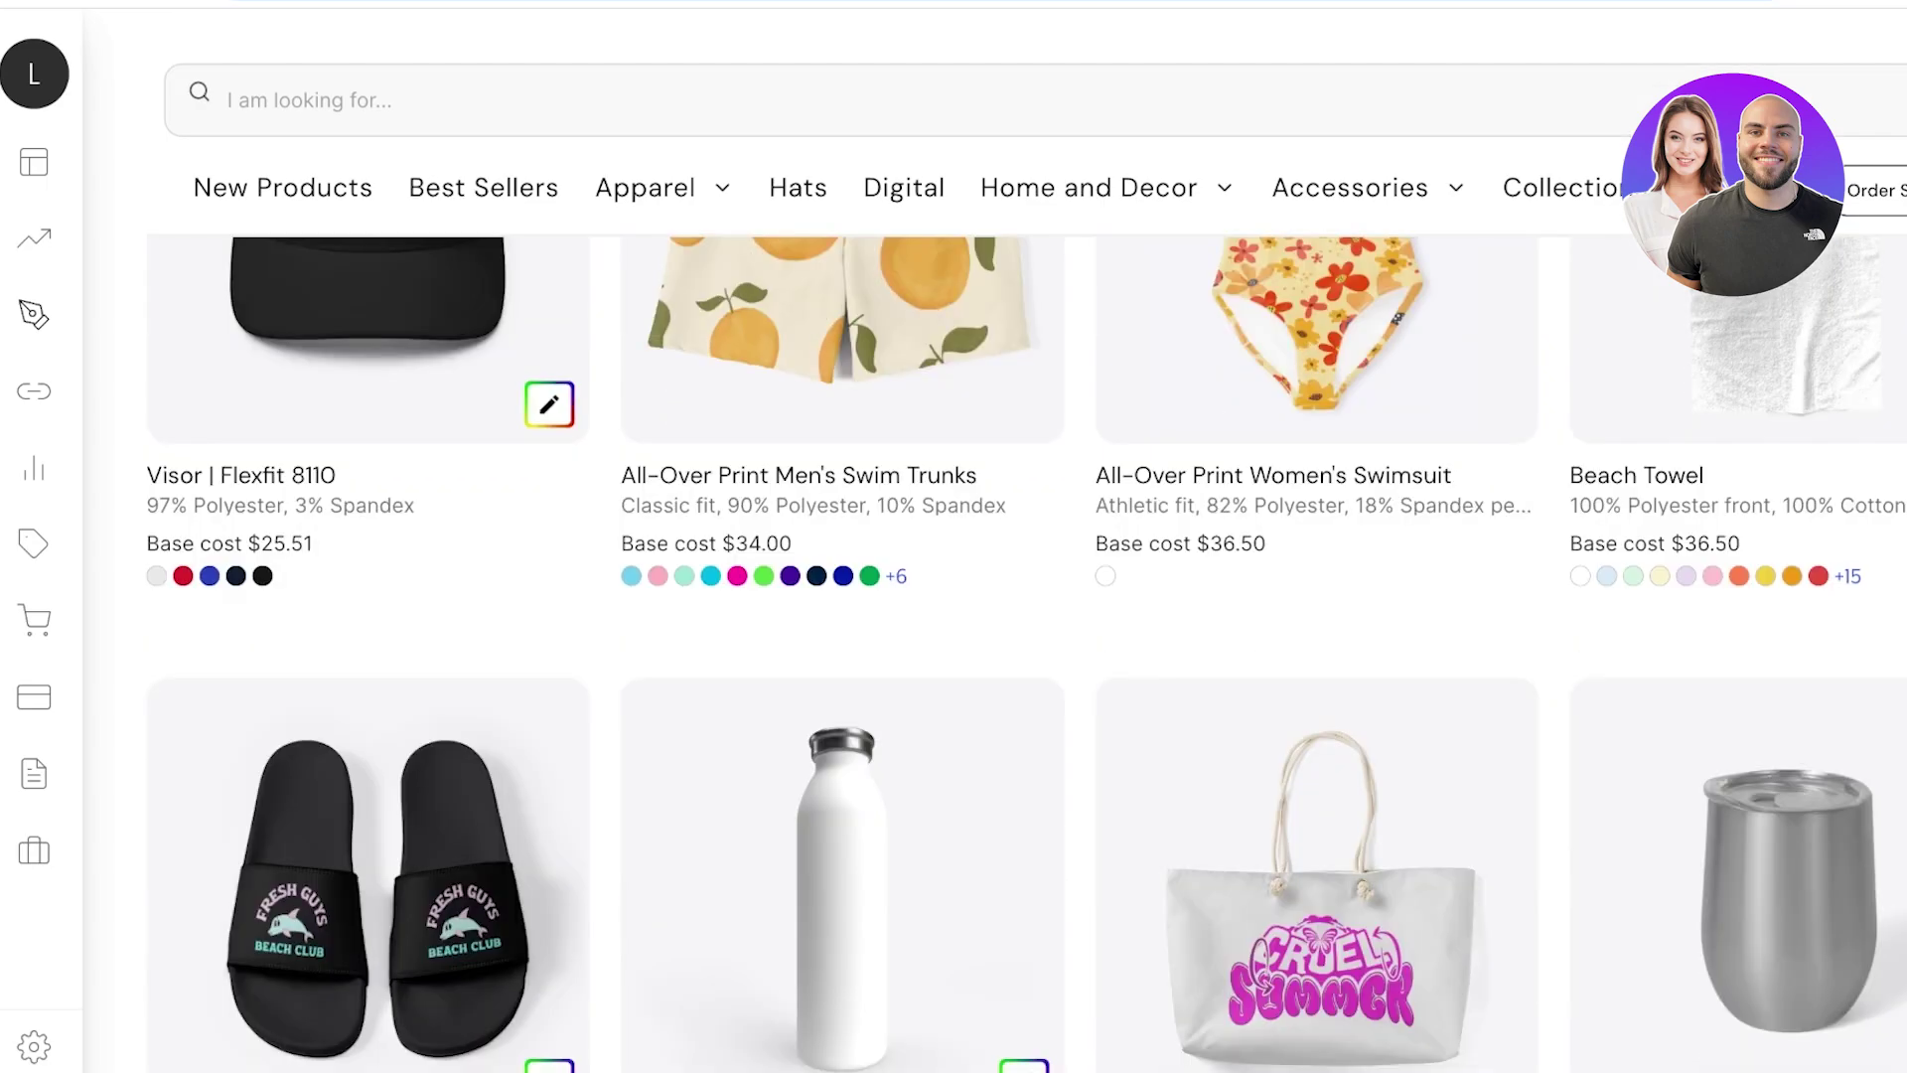
scroll(993, 596, down, 5)
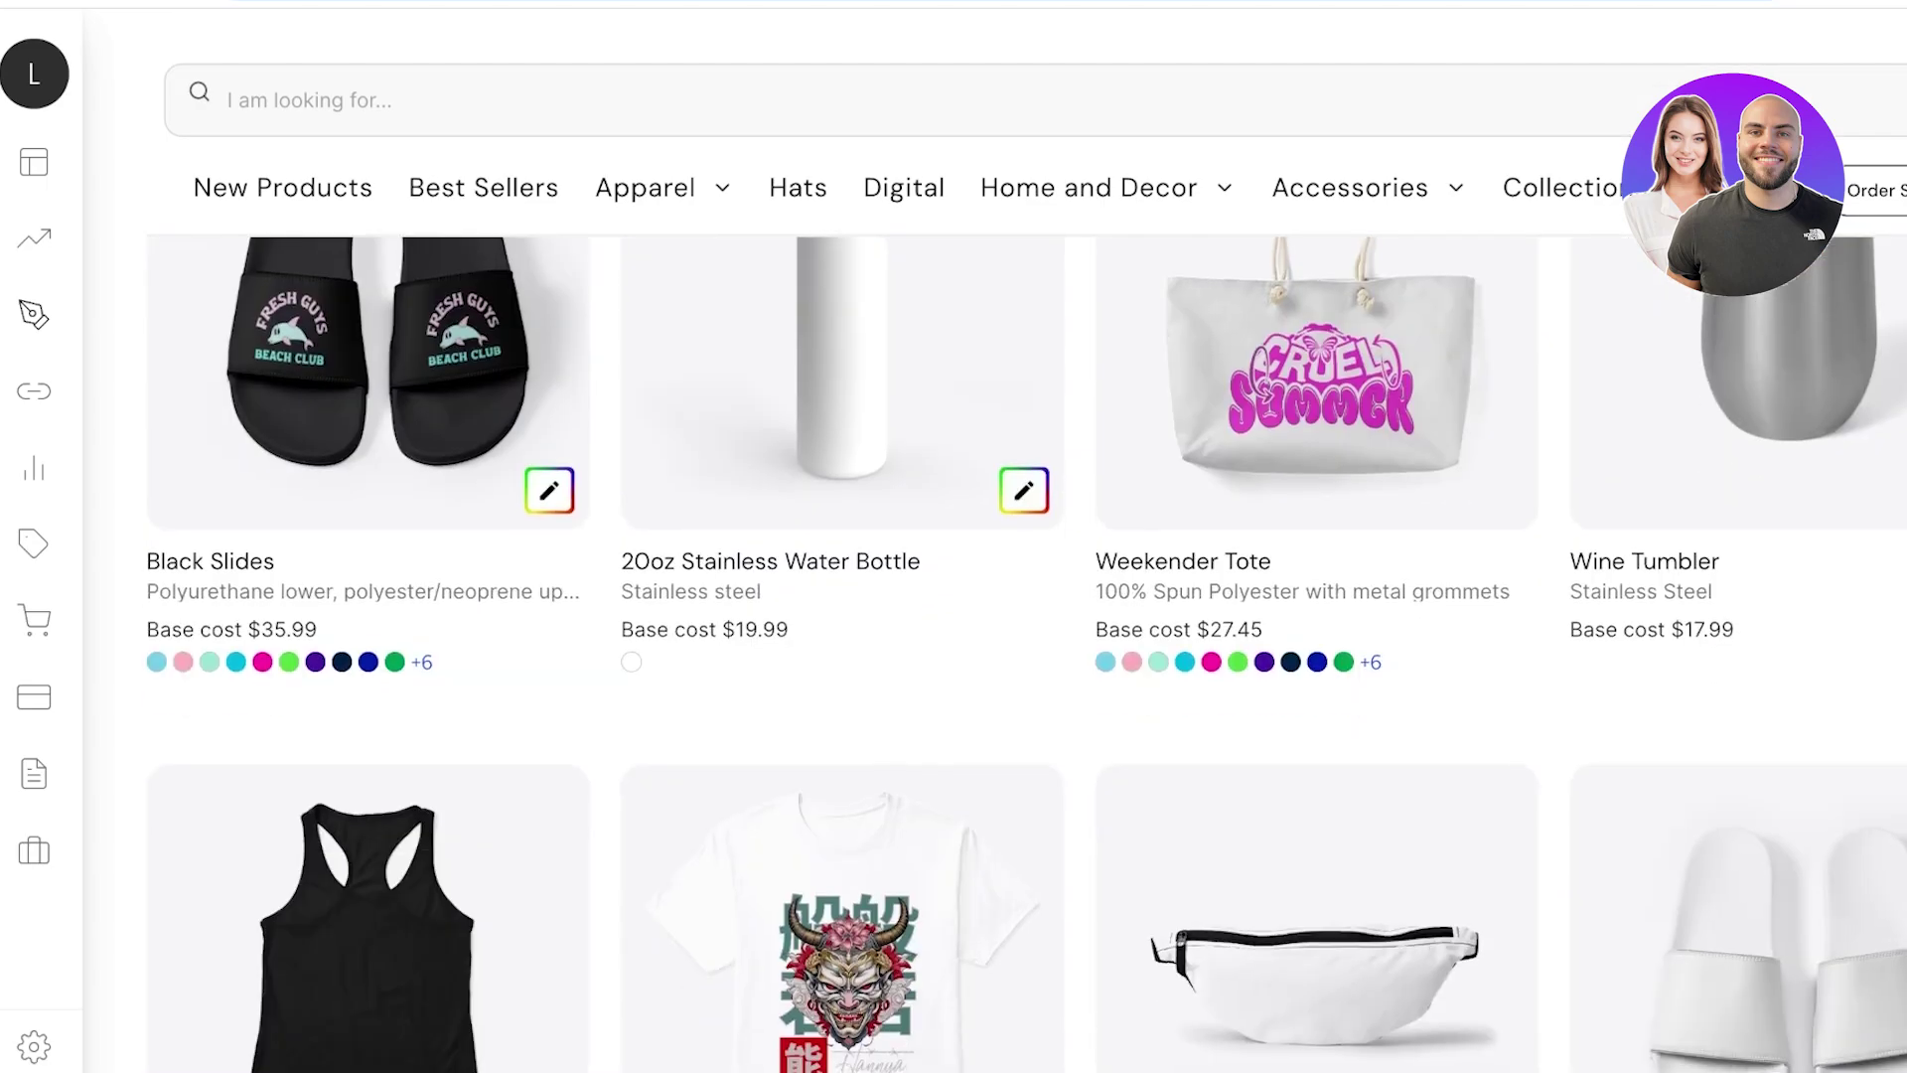
scroll(993, 596, down, 6)
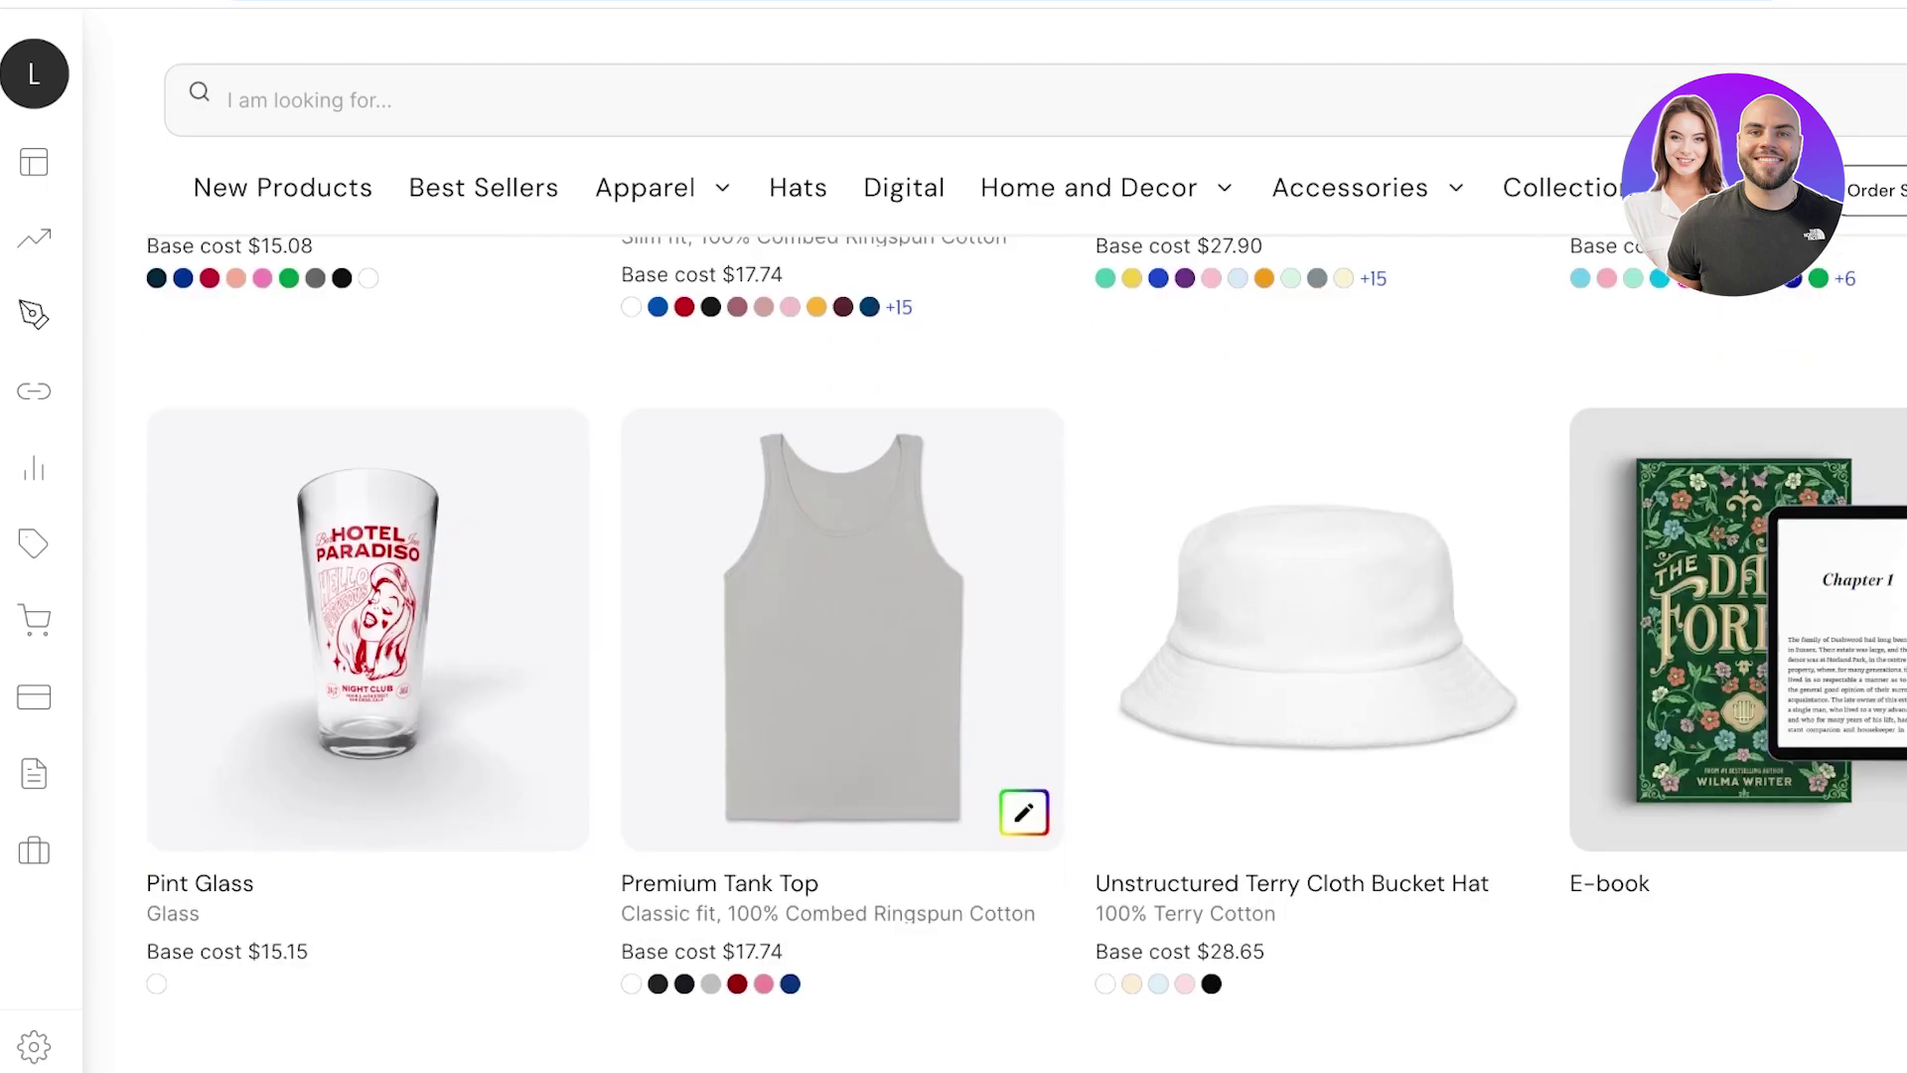
scroll(994, 596, up, 15)
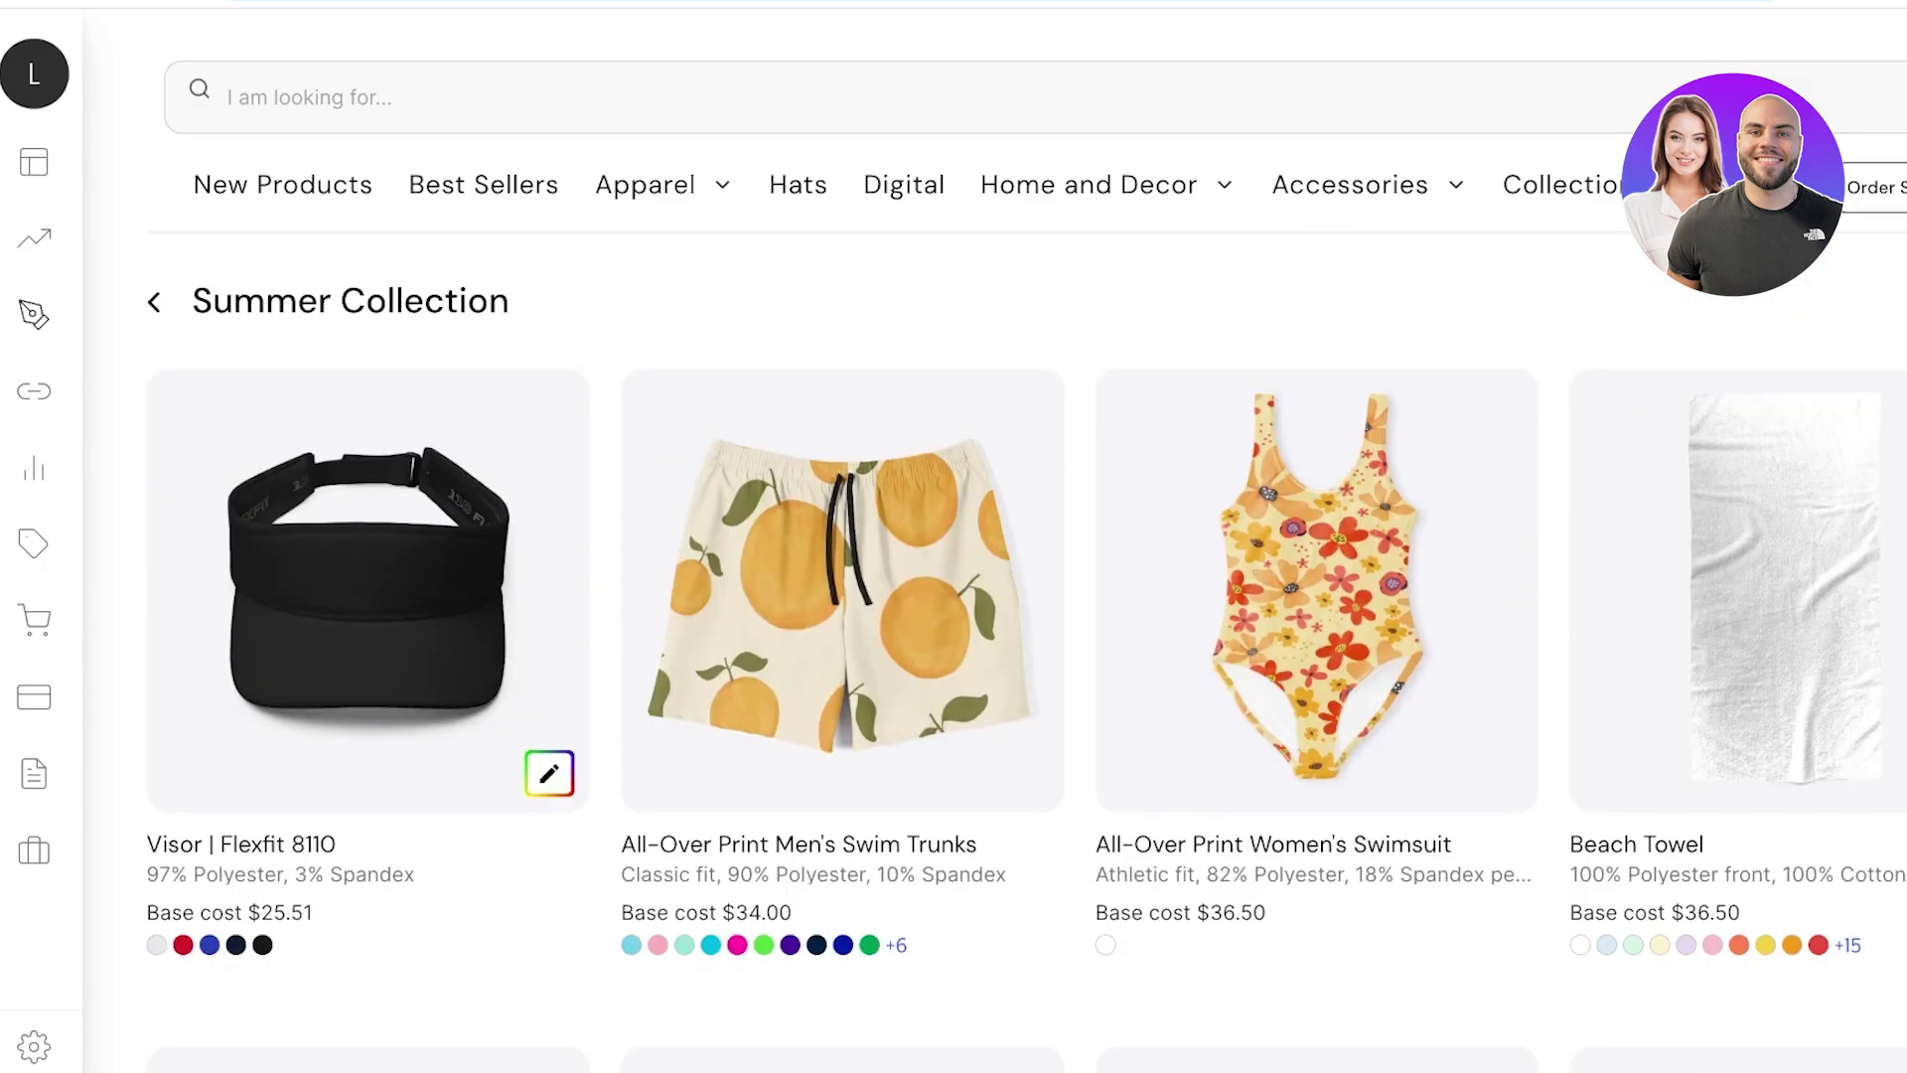
scroll(993, 596, down, 3)
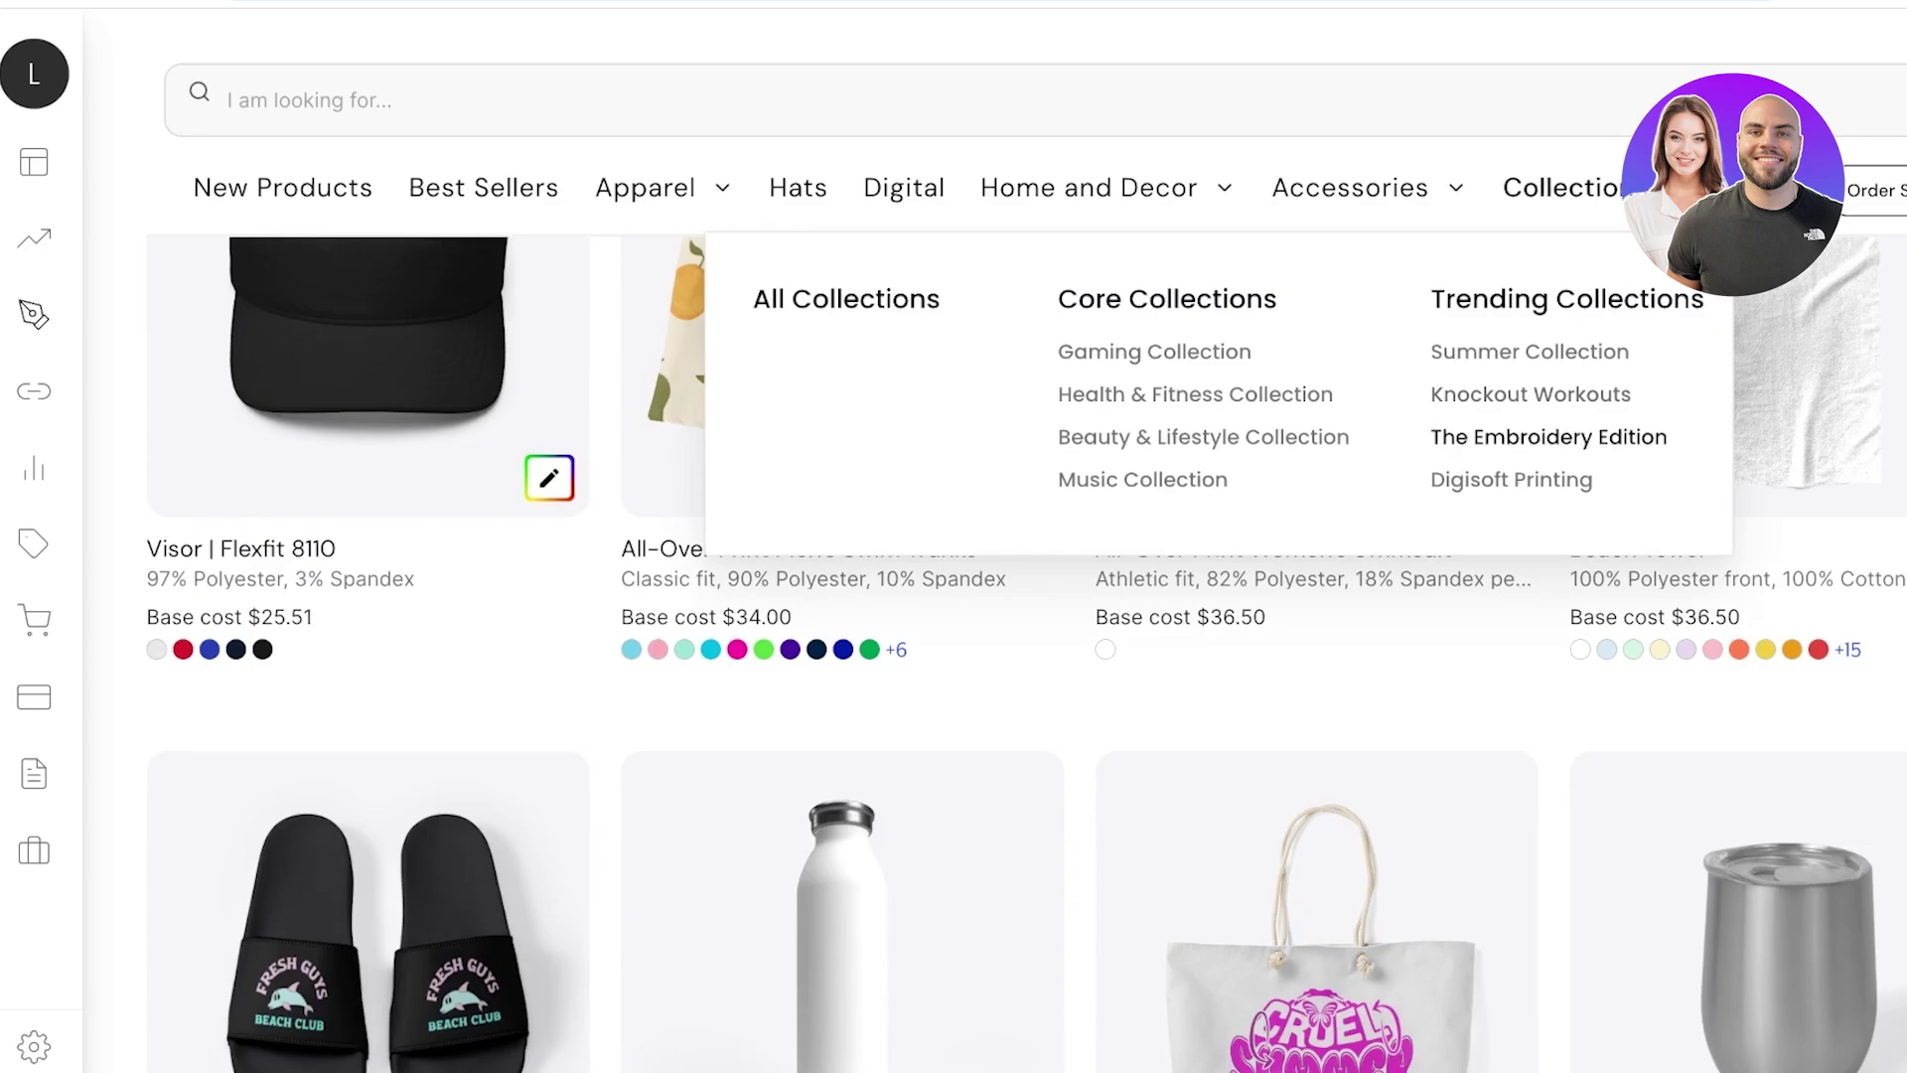
Open the Beauty & Lifestyle Collection, then browse the Gaming Collection.
click(1202, 437)
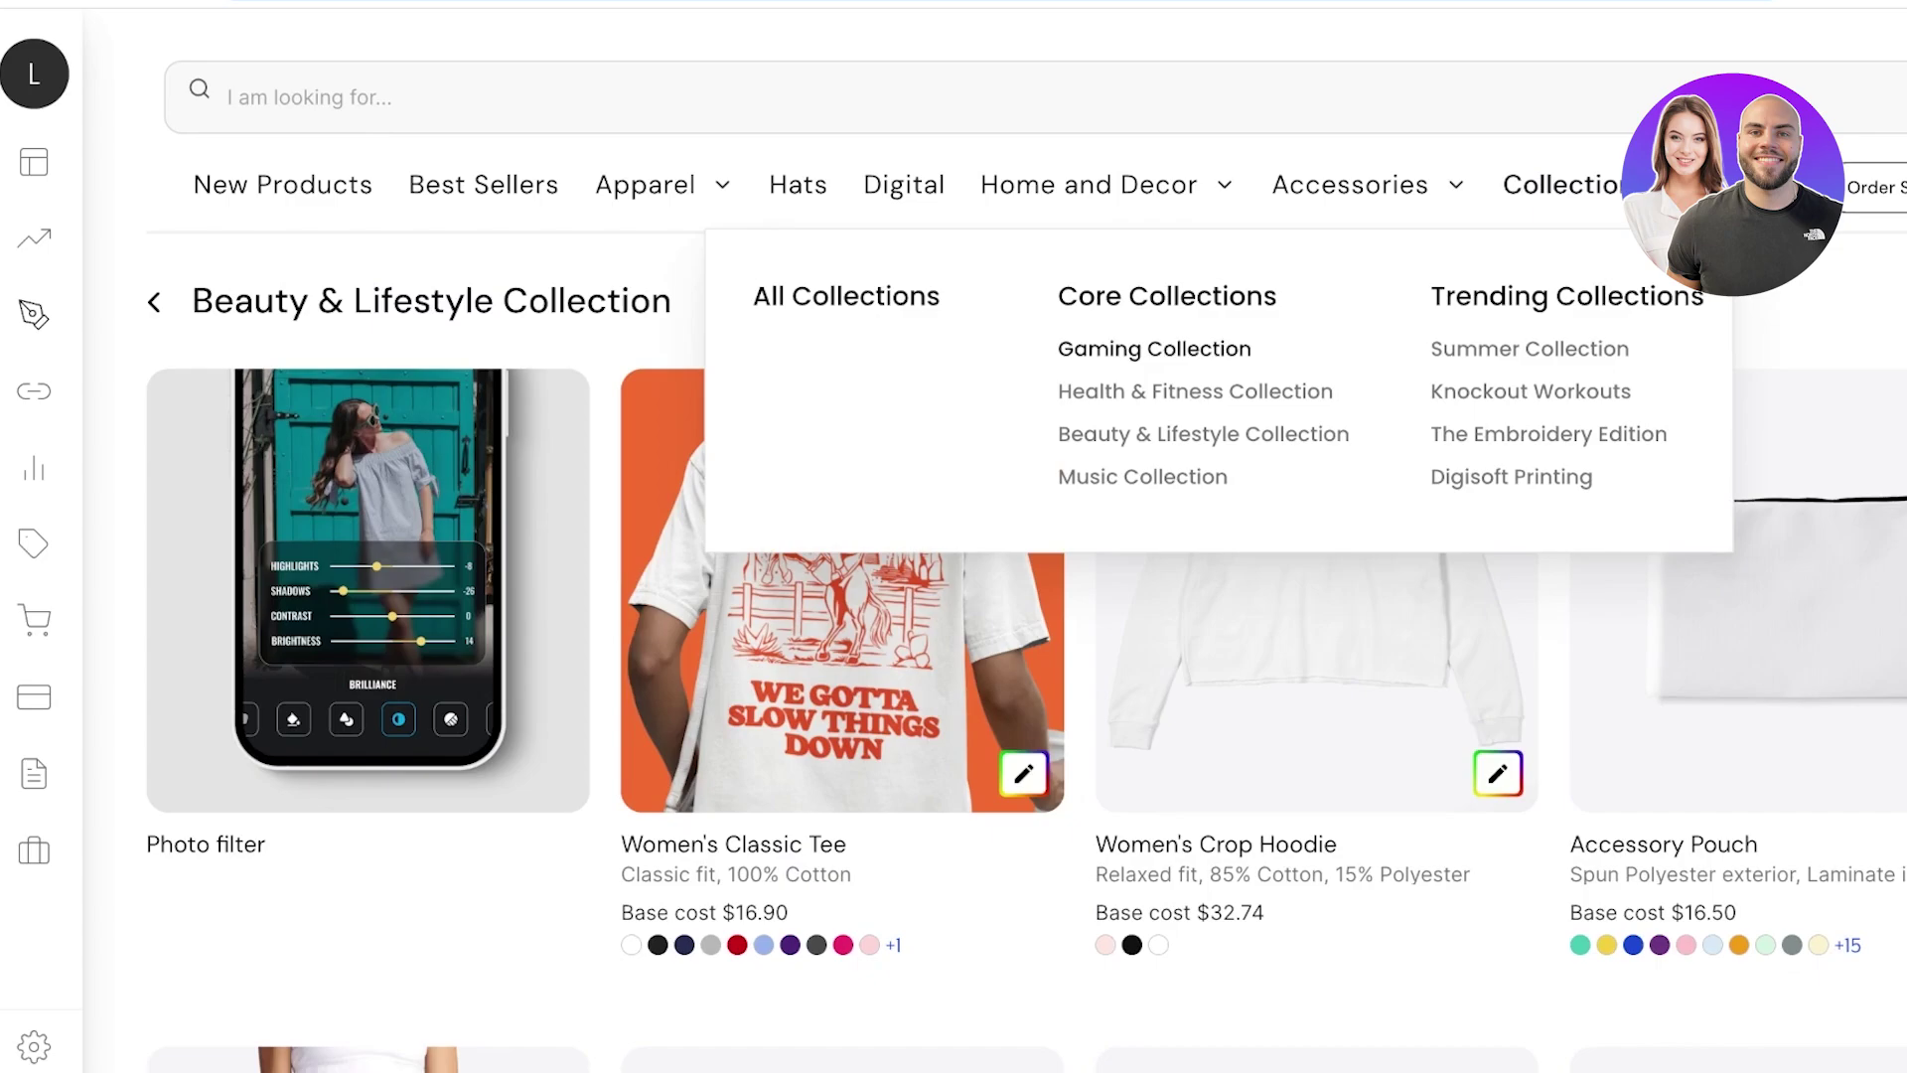
click(1155, 349)
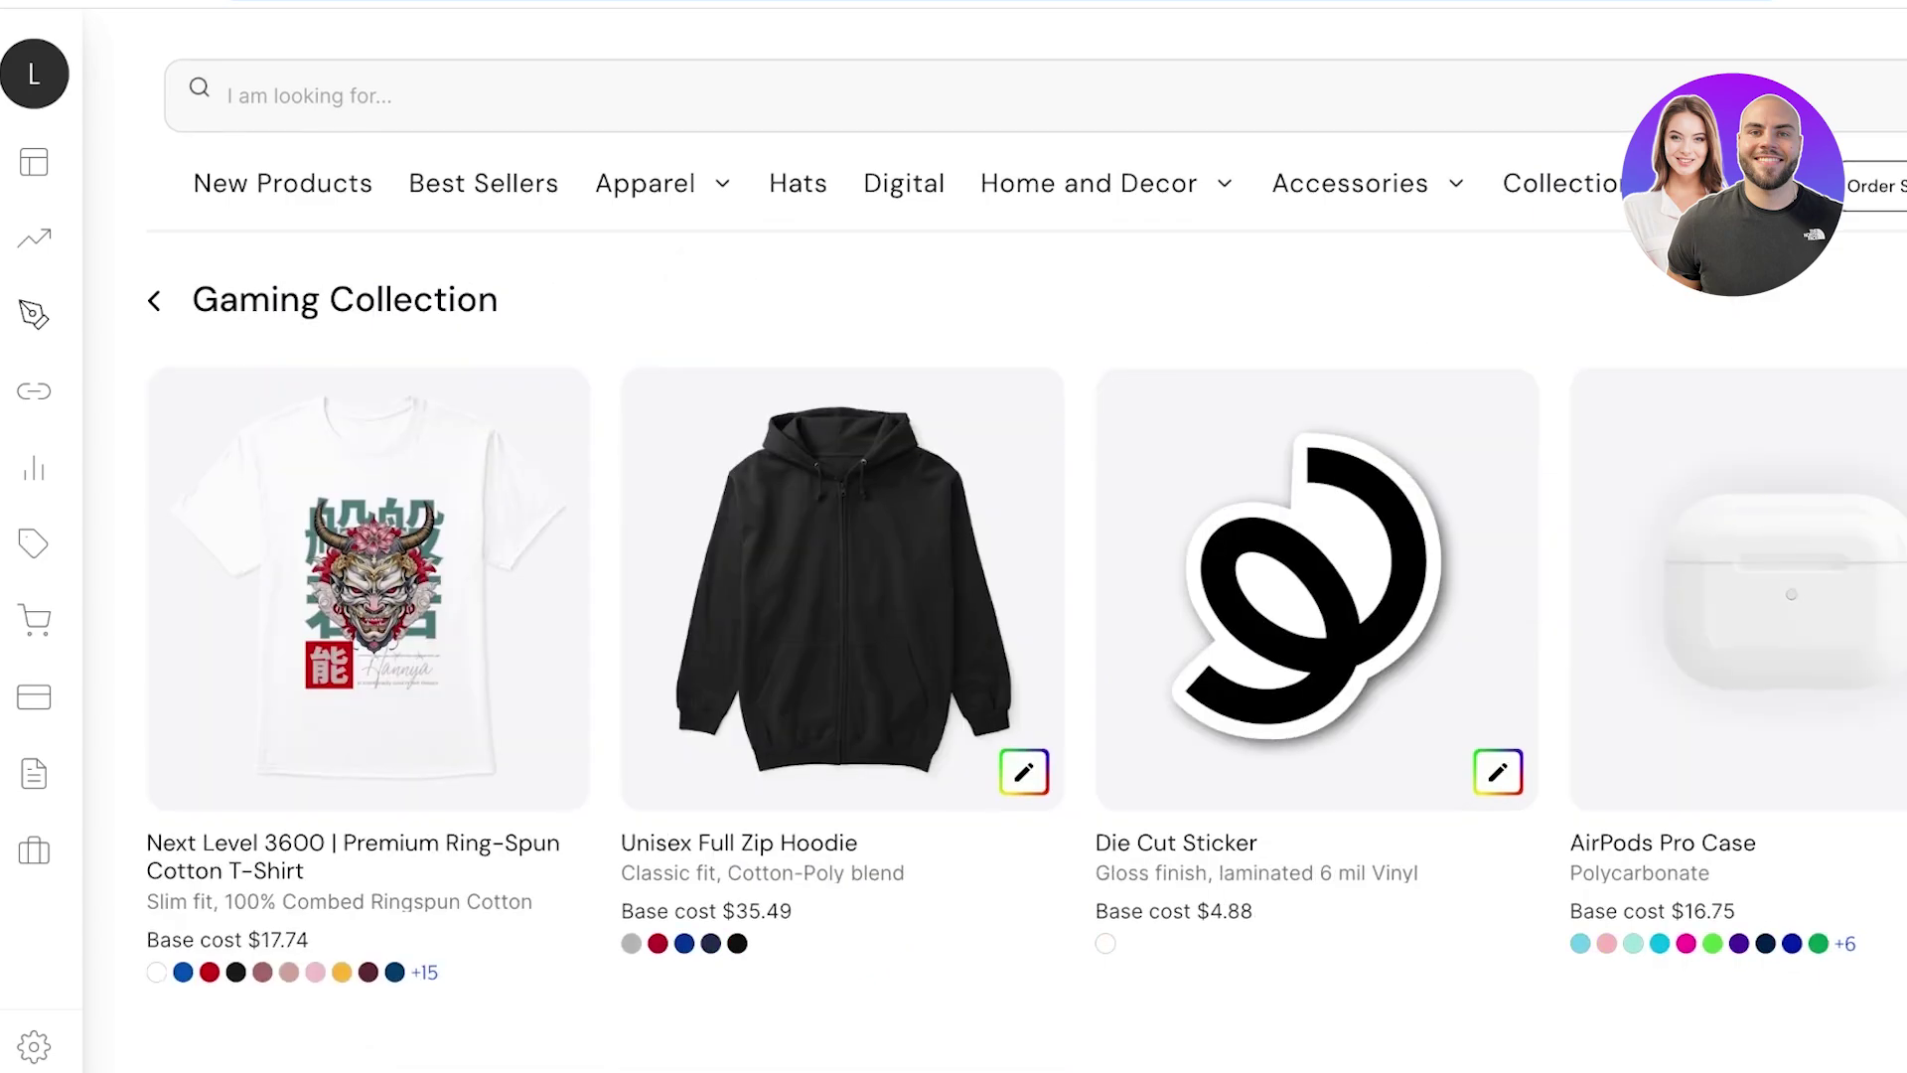
scroll(1026, 653, down, 5)
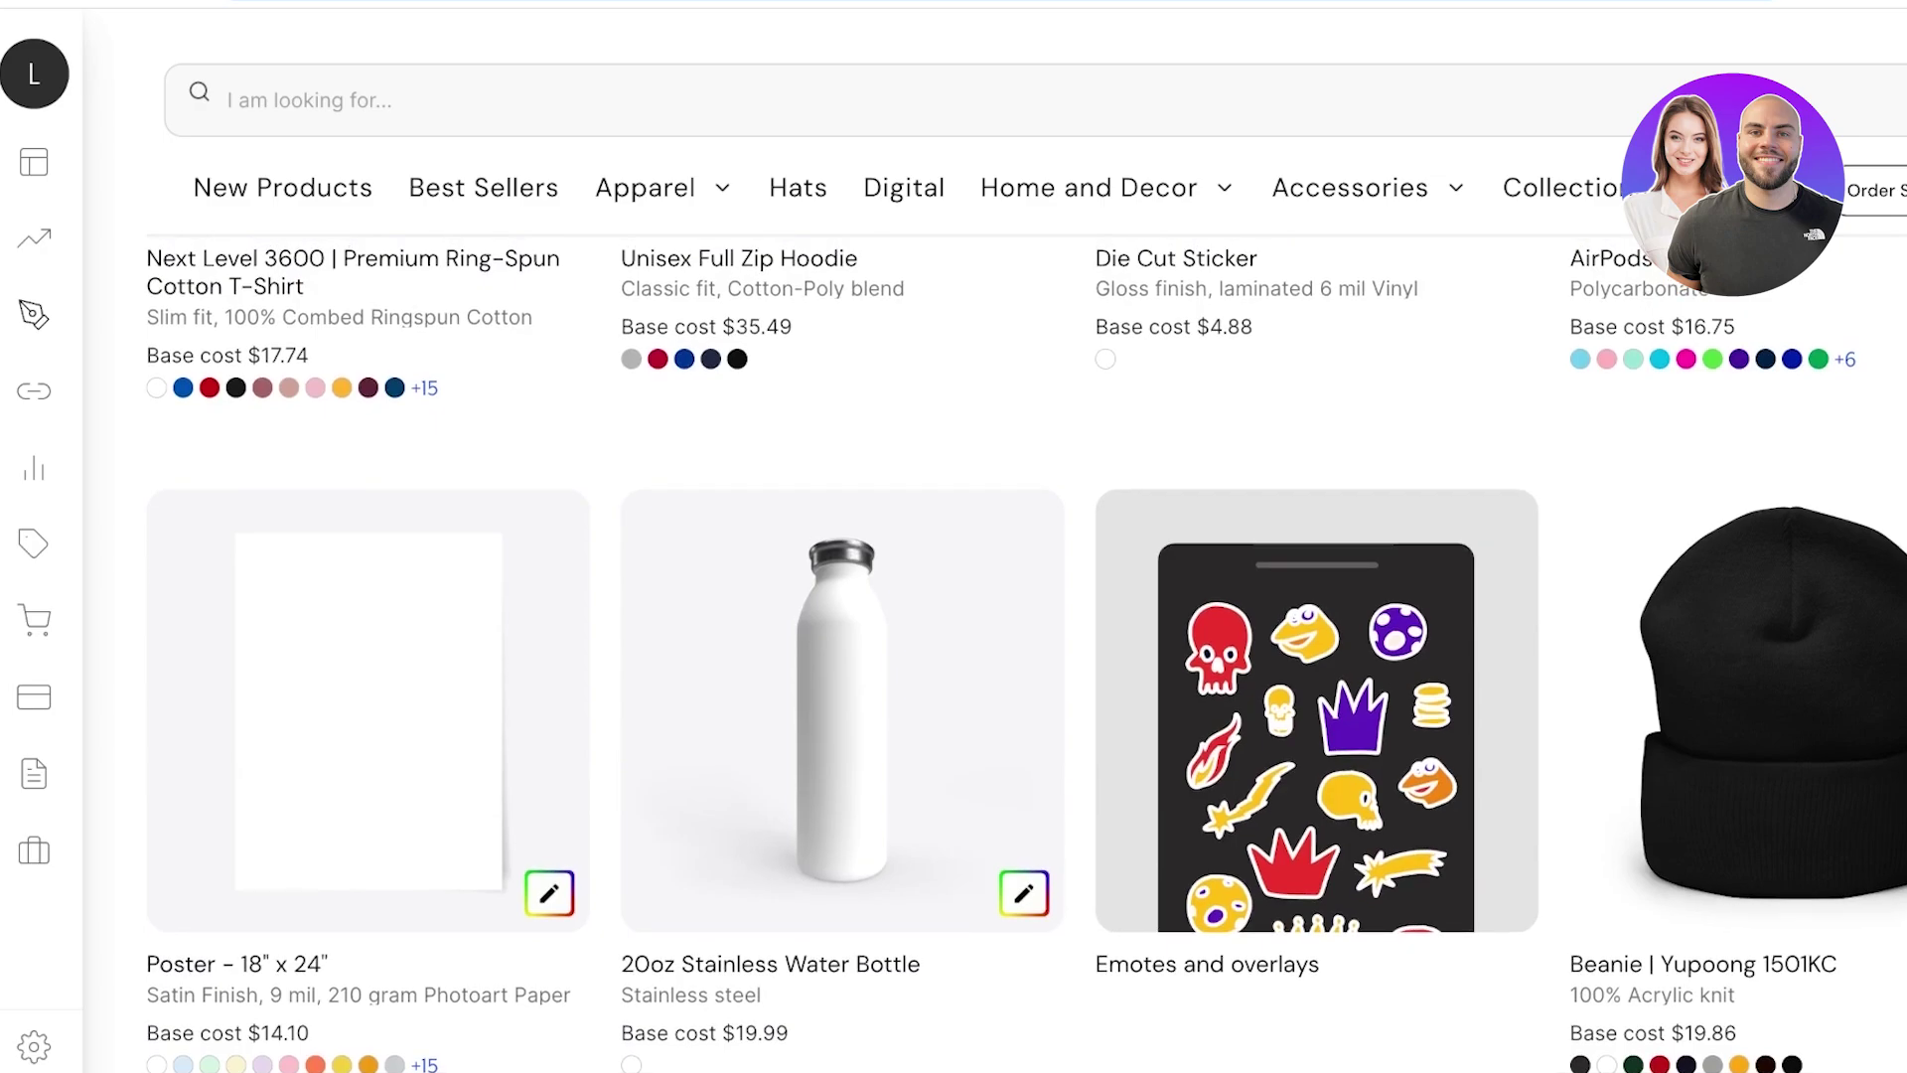
scroll(1027, 654, up, 5)
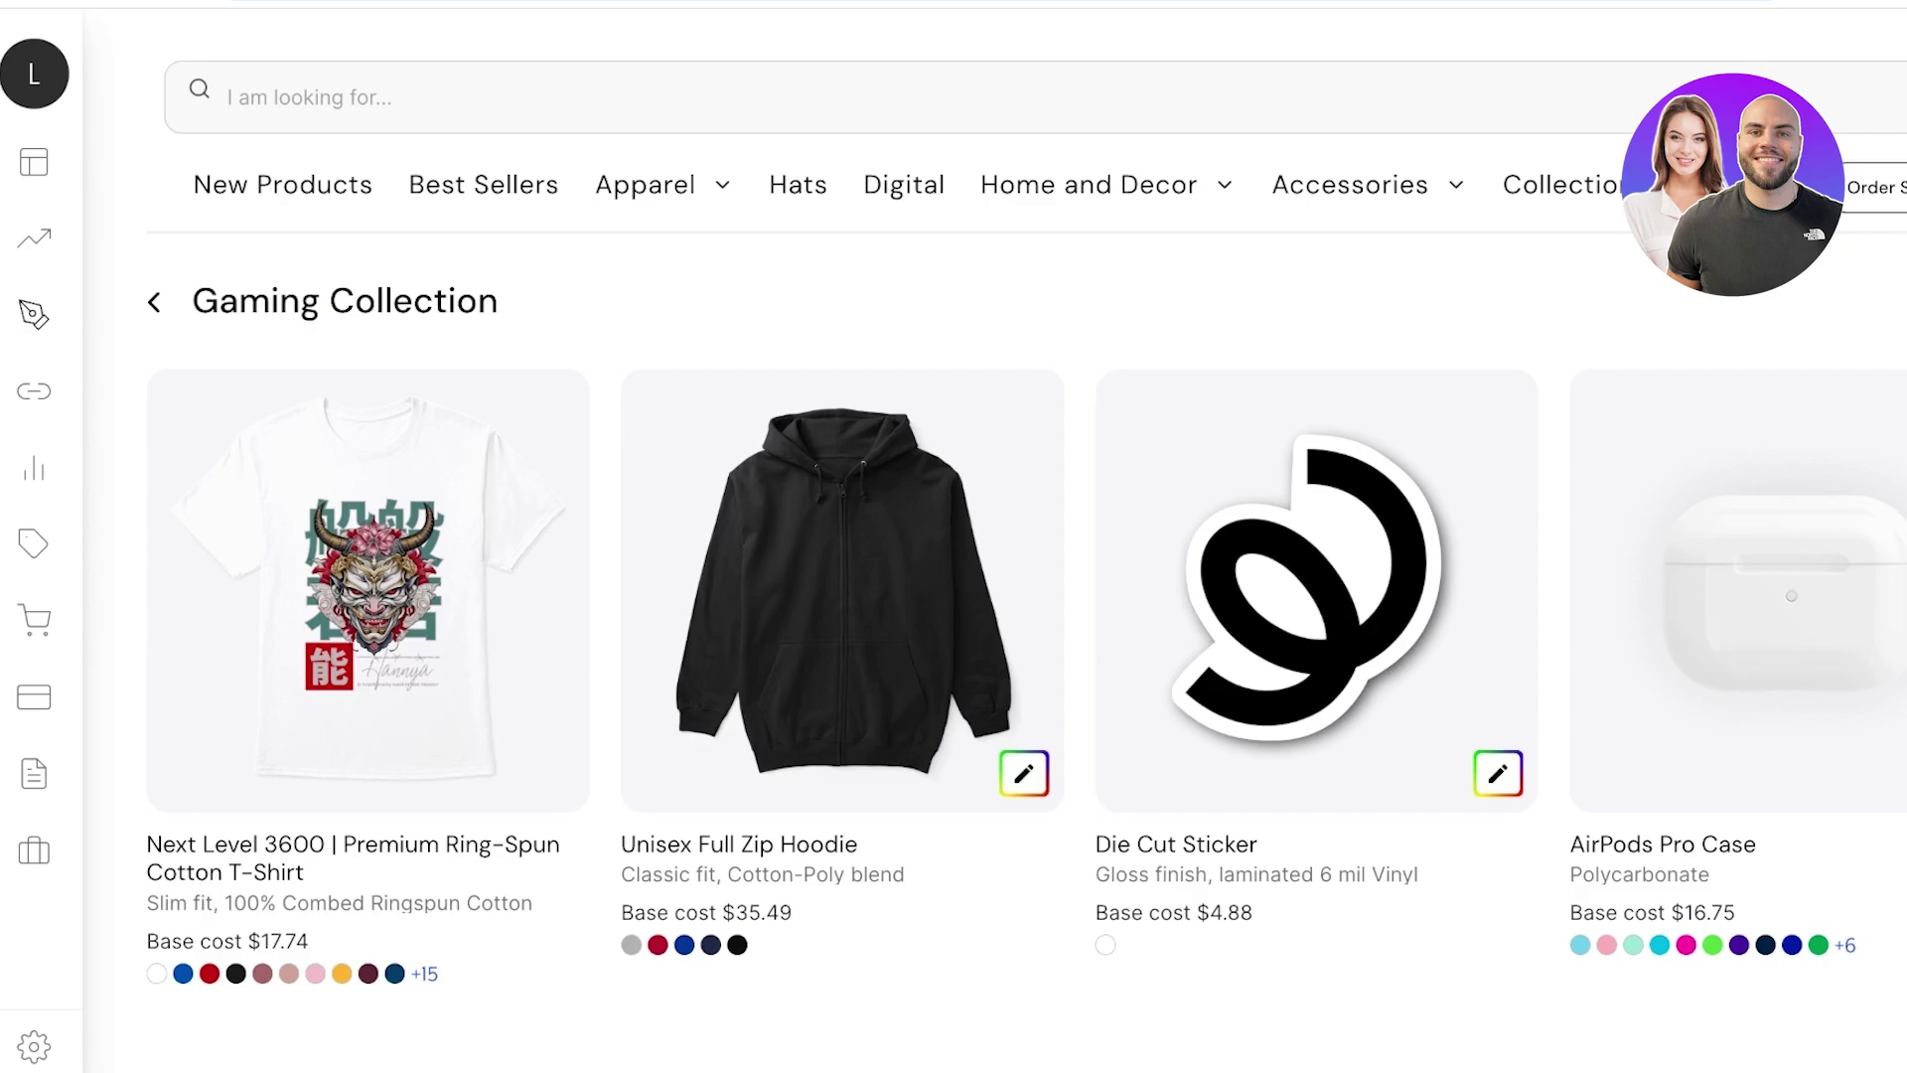
Show the women's T-shirts catalogue via Apparel > Women > T-Shirts.
mouse_move(645, 185)
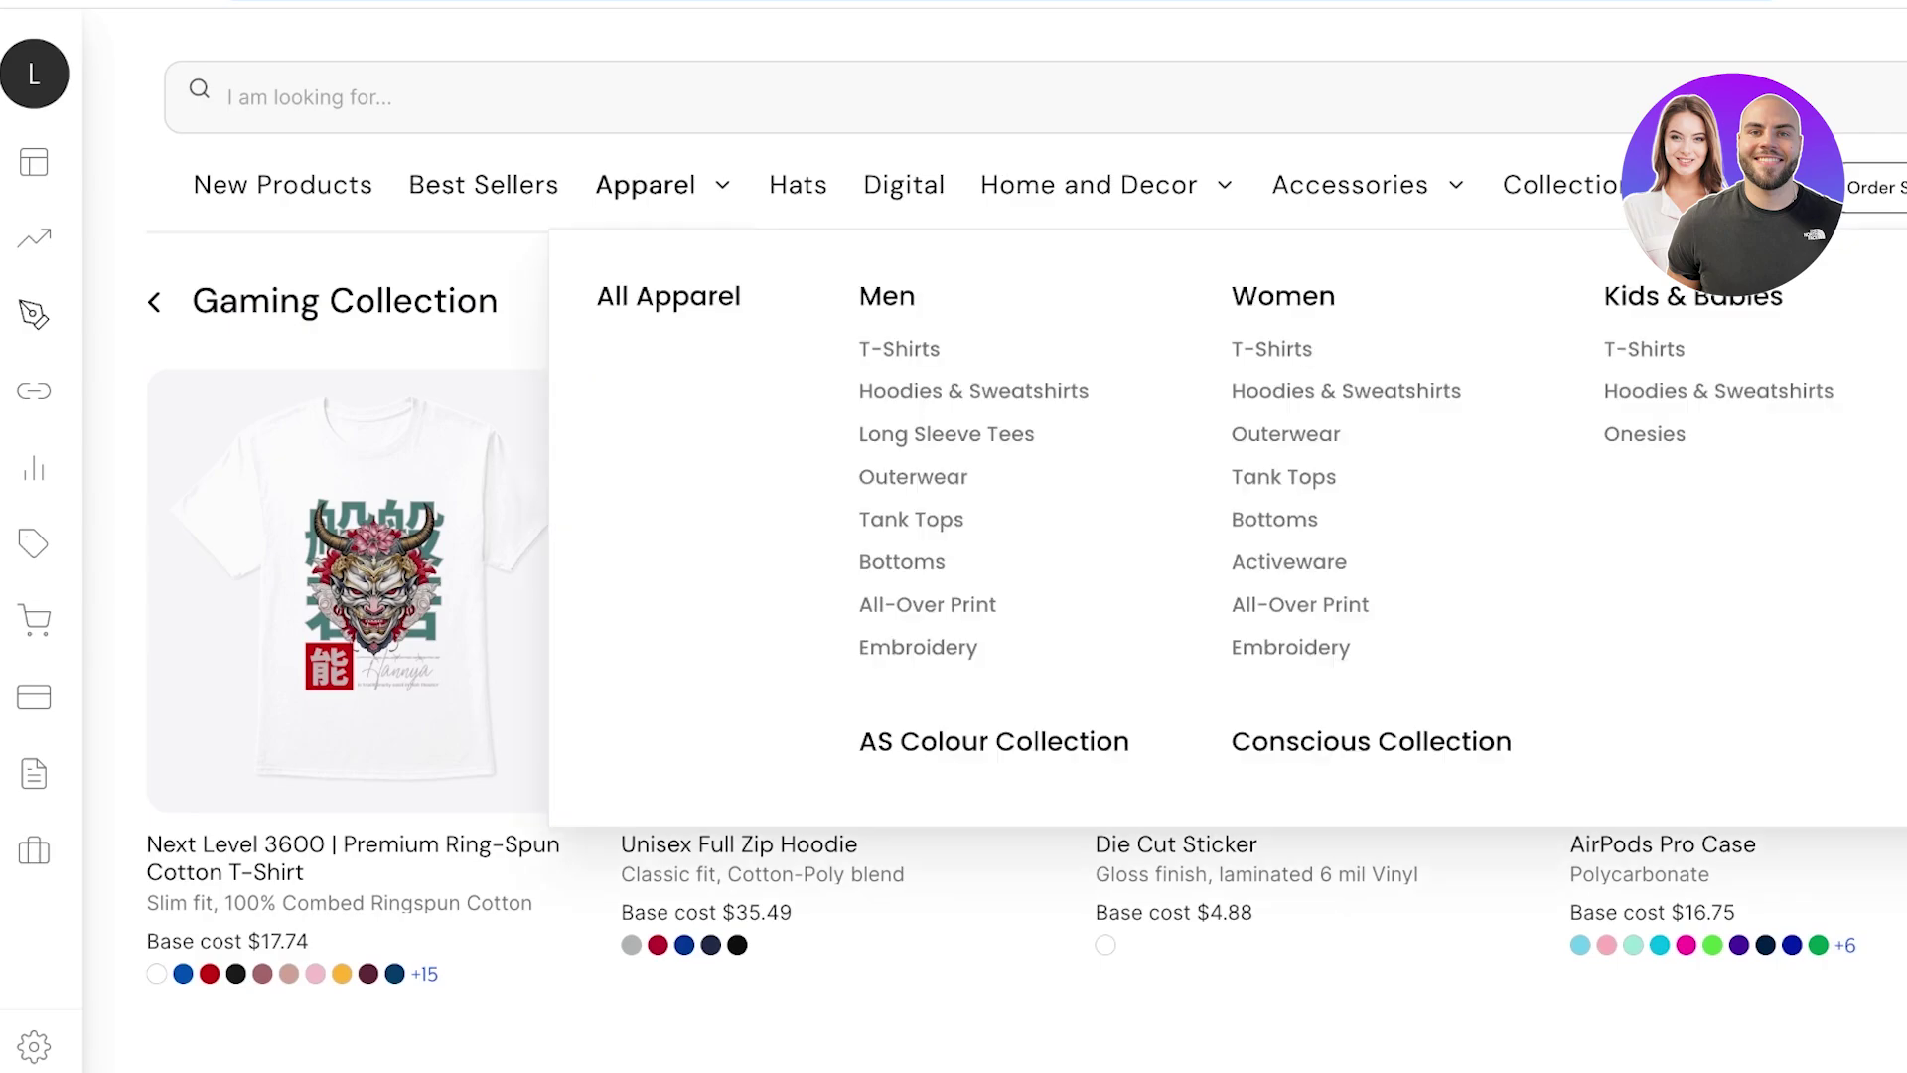
click(1271, 348)
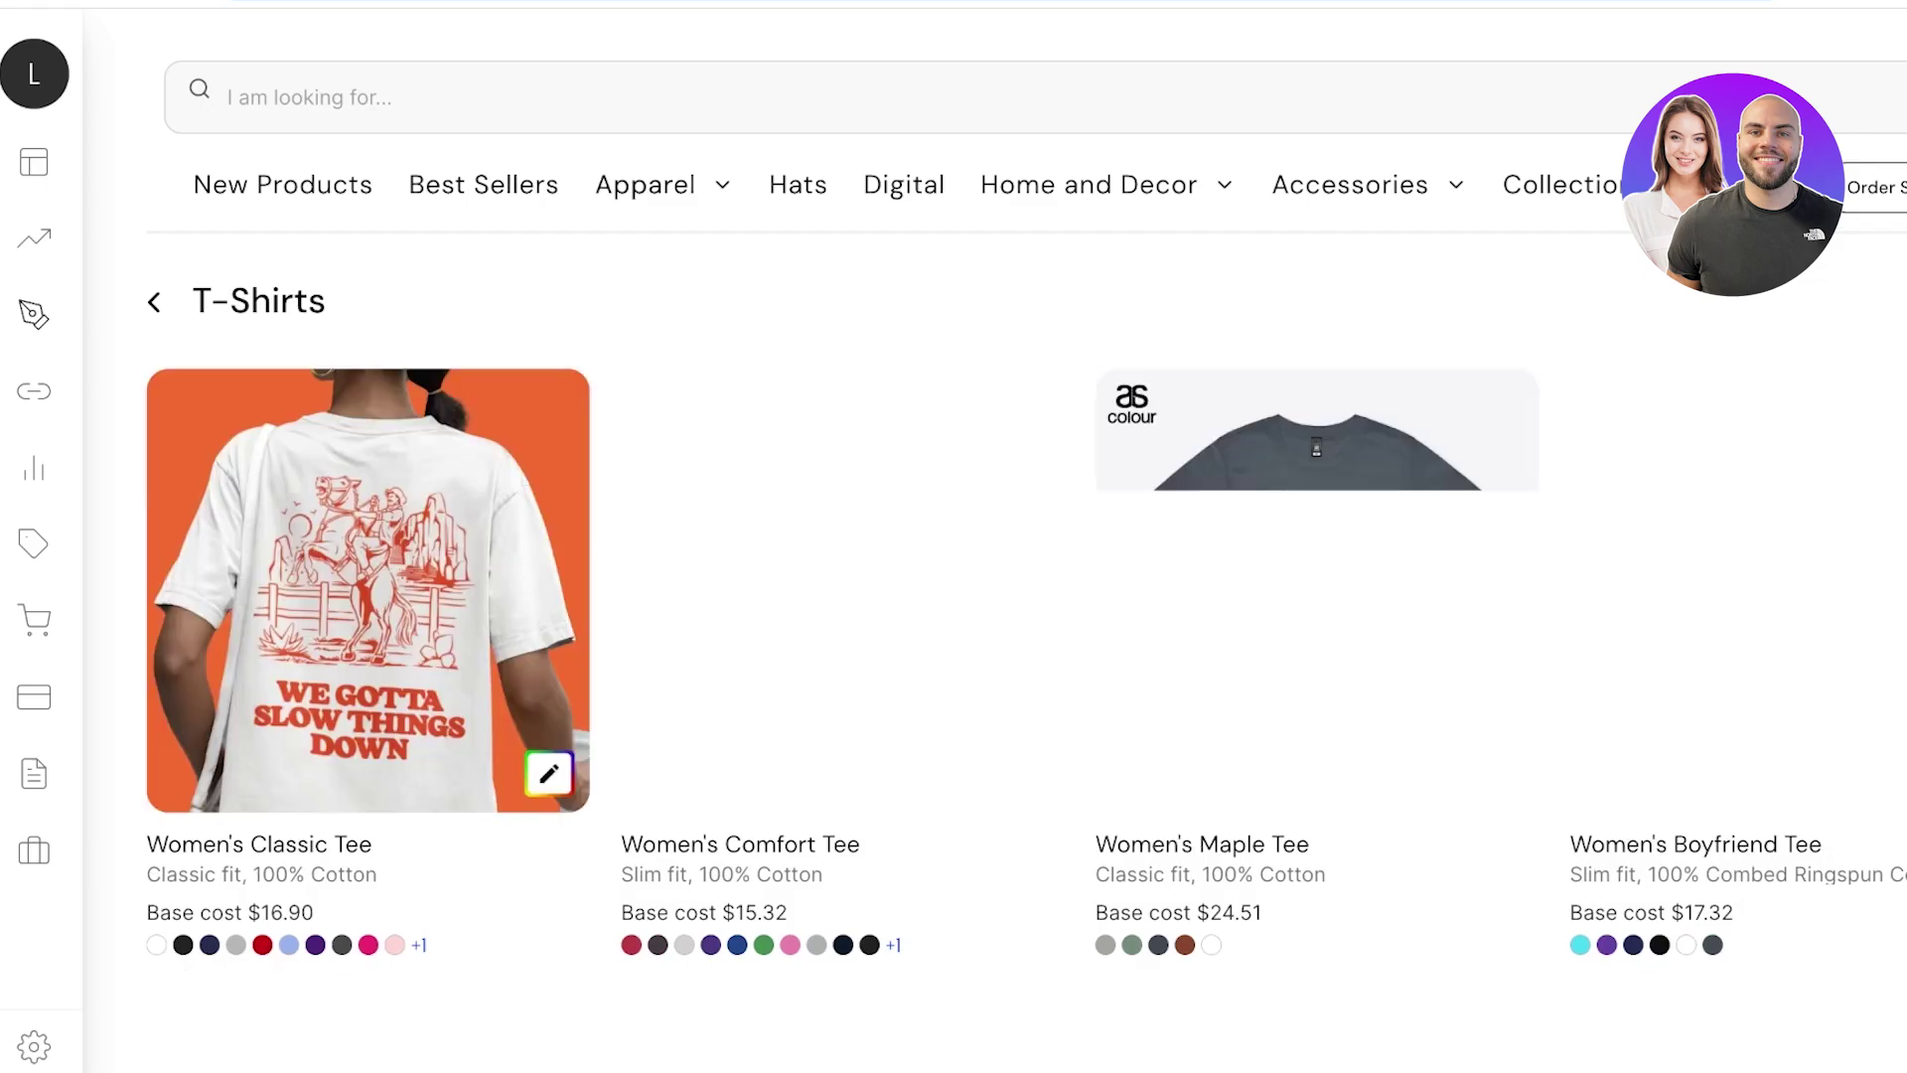
mouse_move(646, 185)
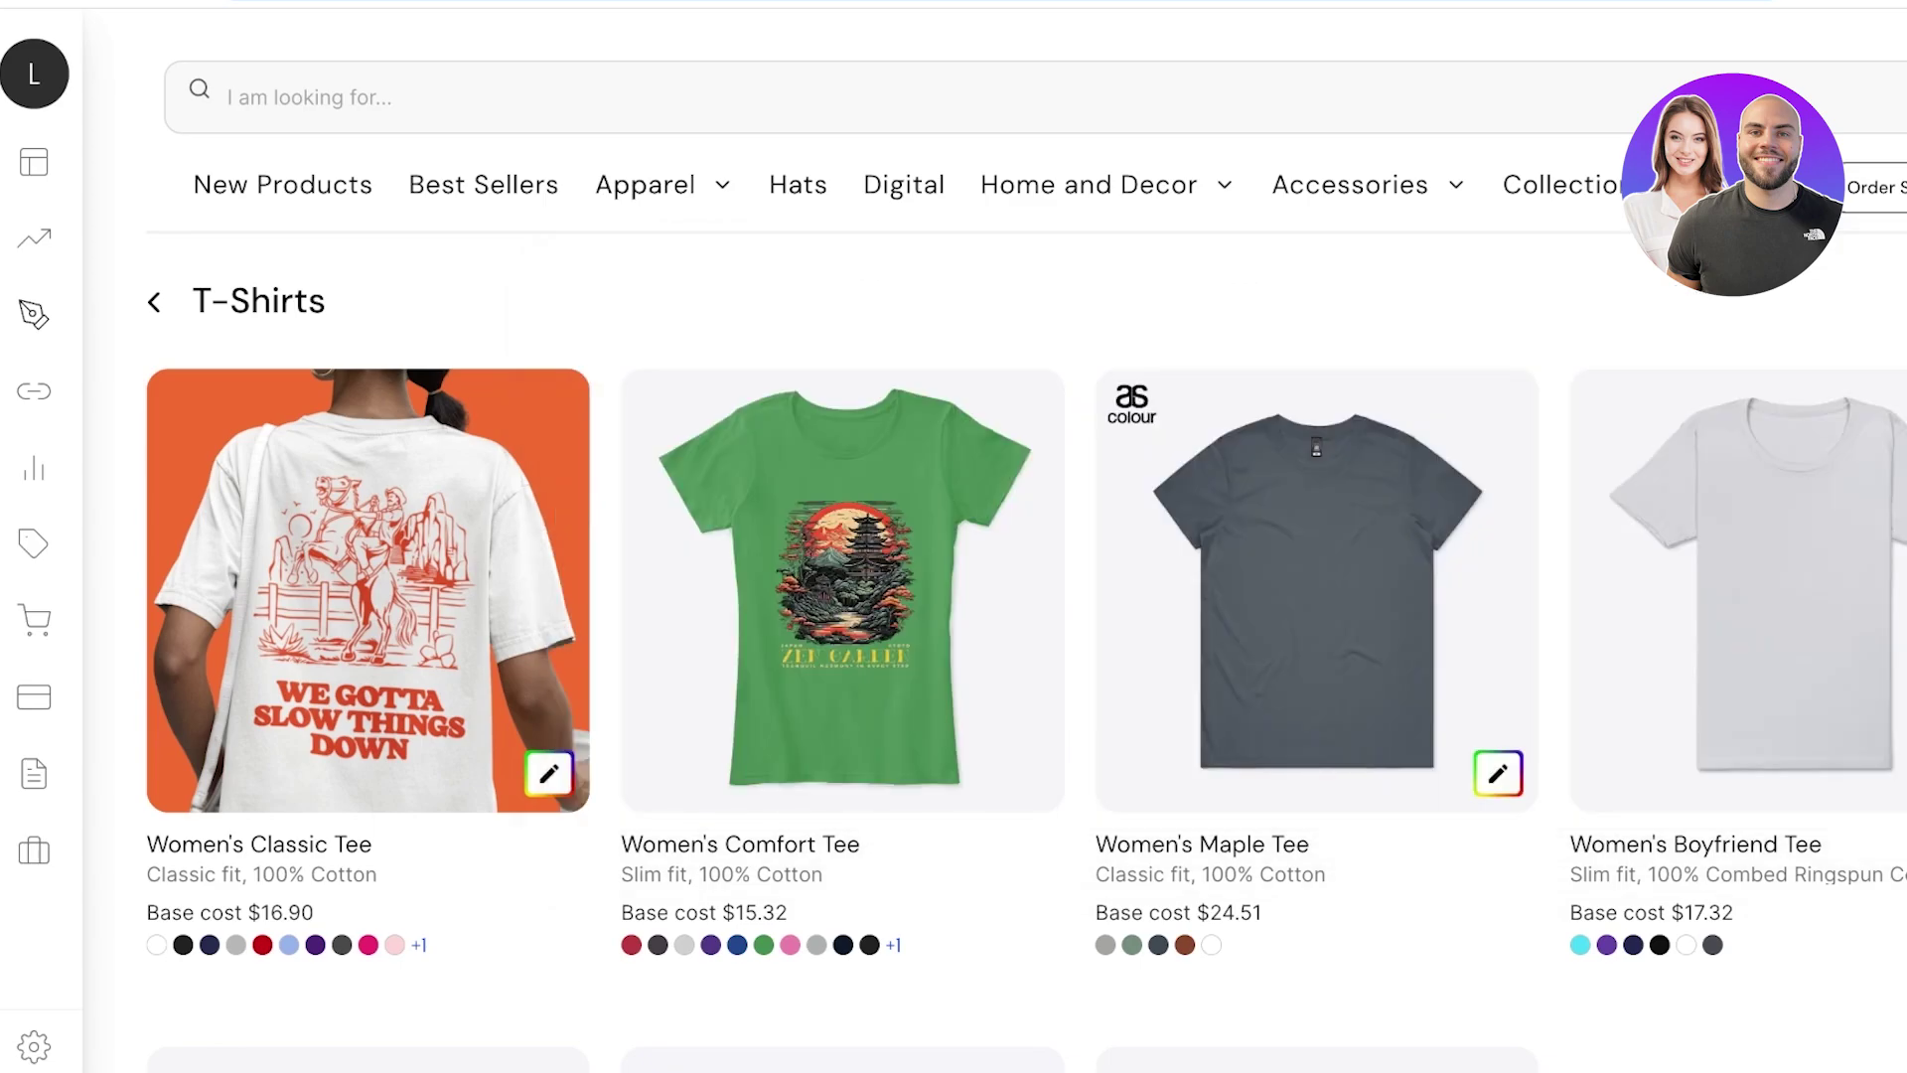
Scroll through the women's tee grid to compare styles, including the Women's Classic Tee.
scroll(993, 645, down, 3)
scroll(994, 645, up, 2)
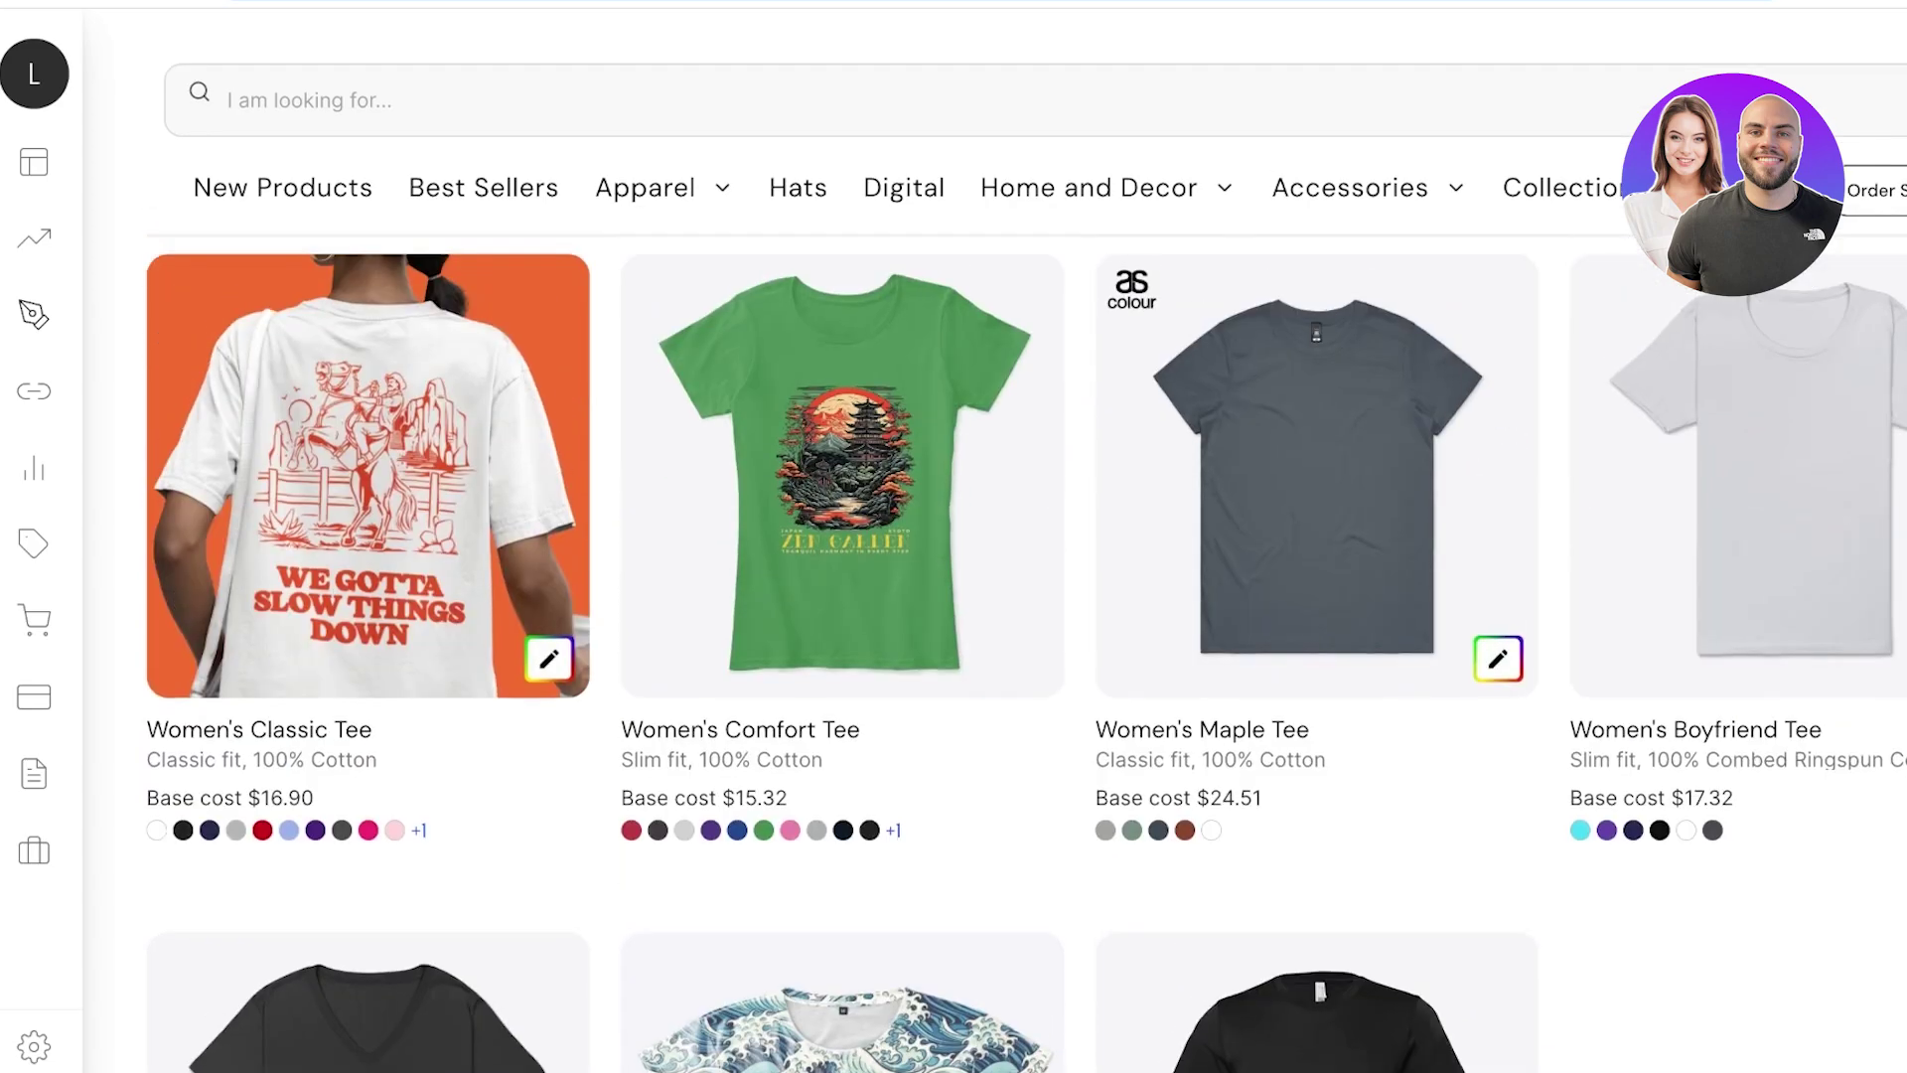
scroll(994, 646, down, 5)
scroll(994, 646, up, 6)
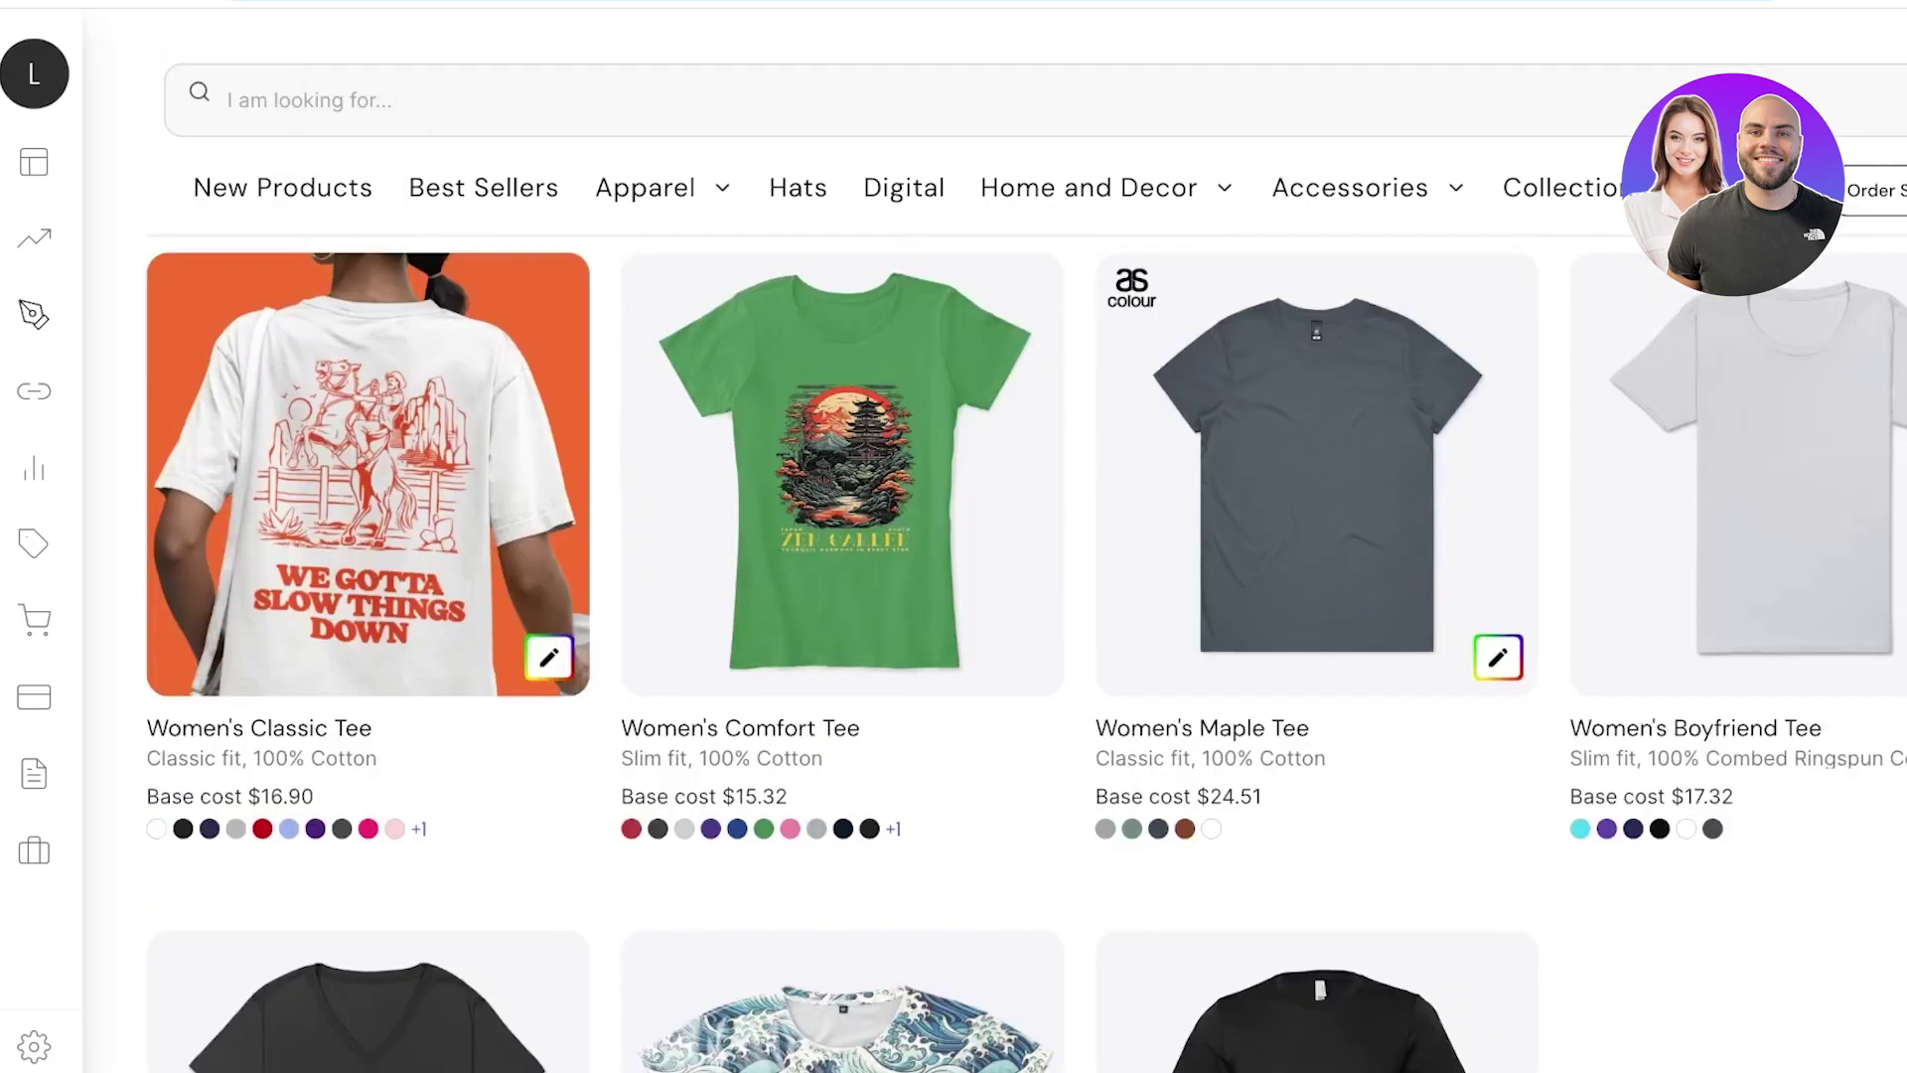
scroll(994, 646, down, 2)
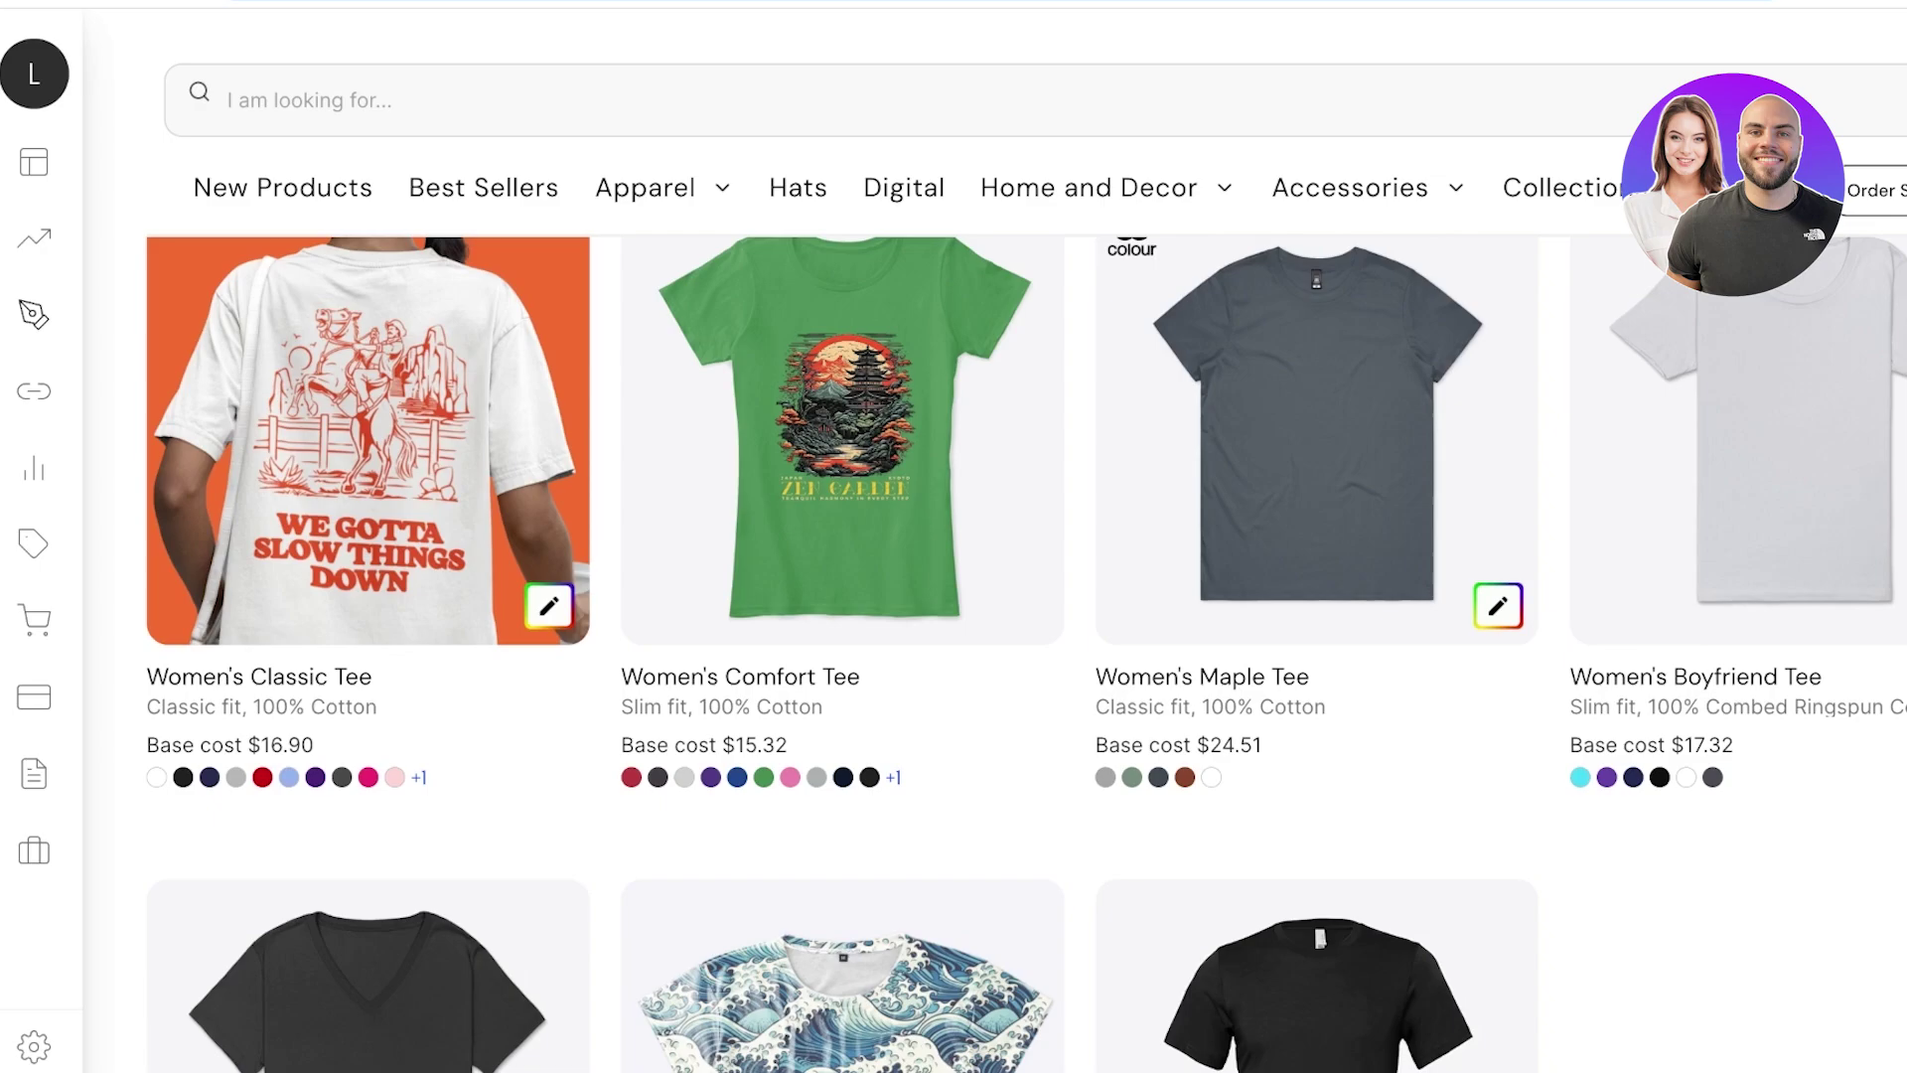
scroll(994, 645, down, 5)
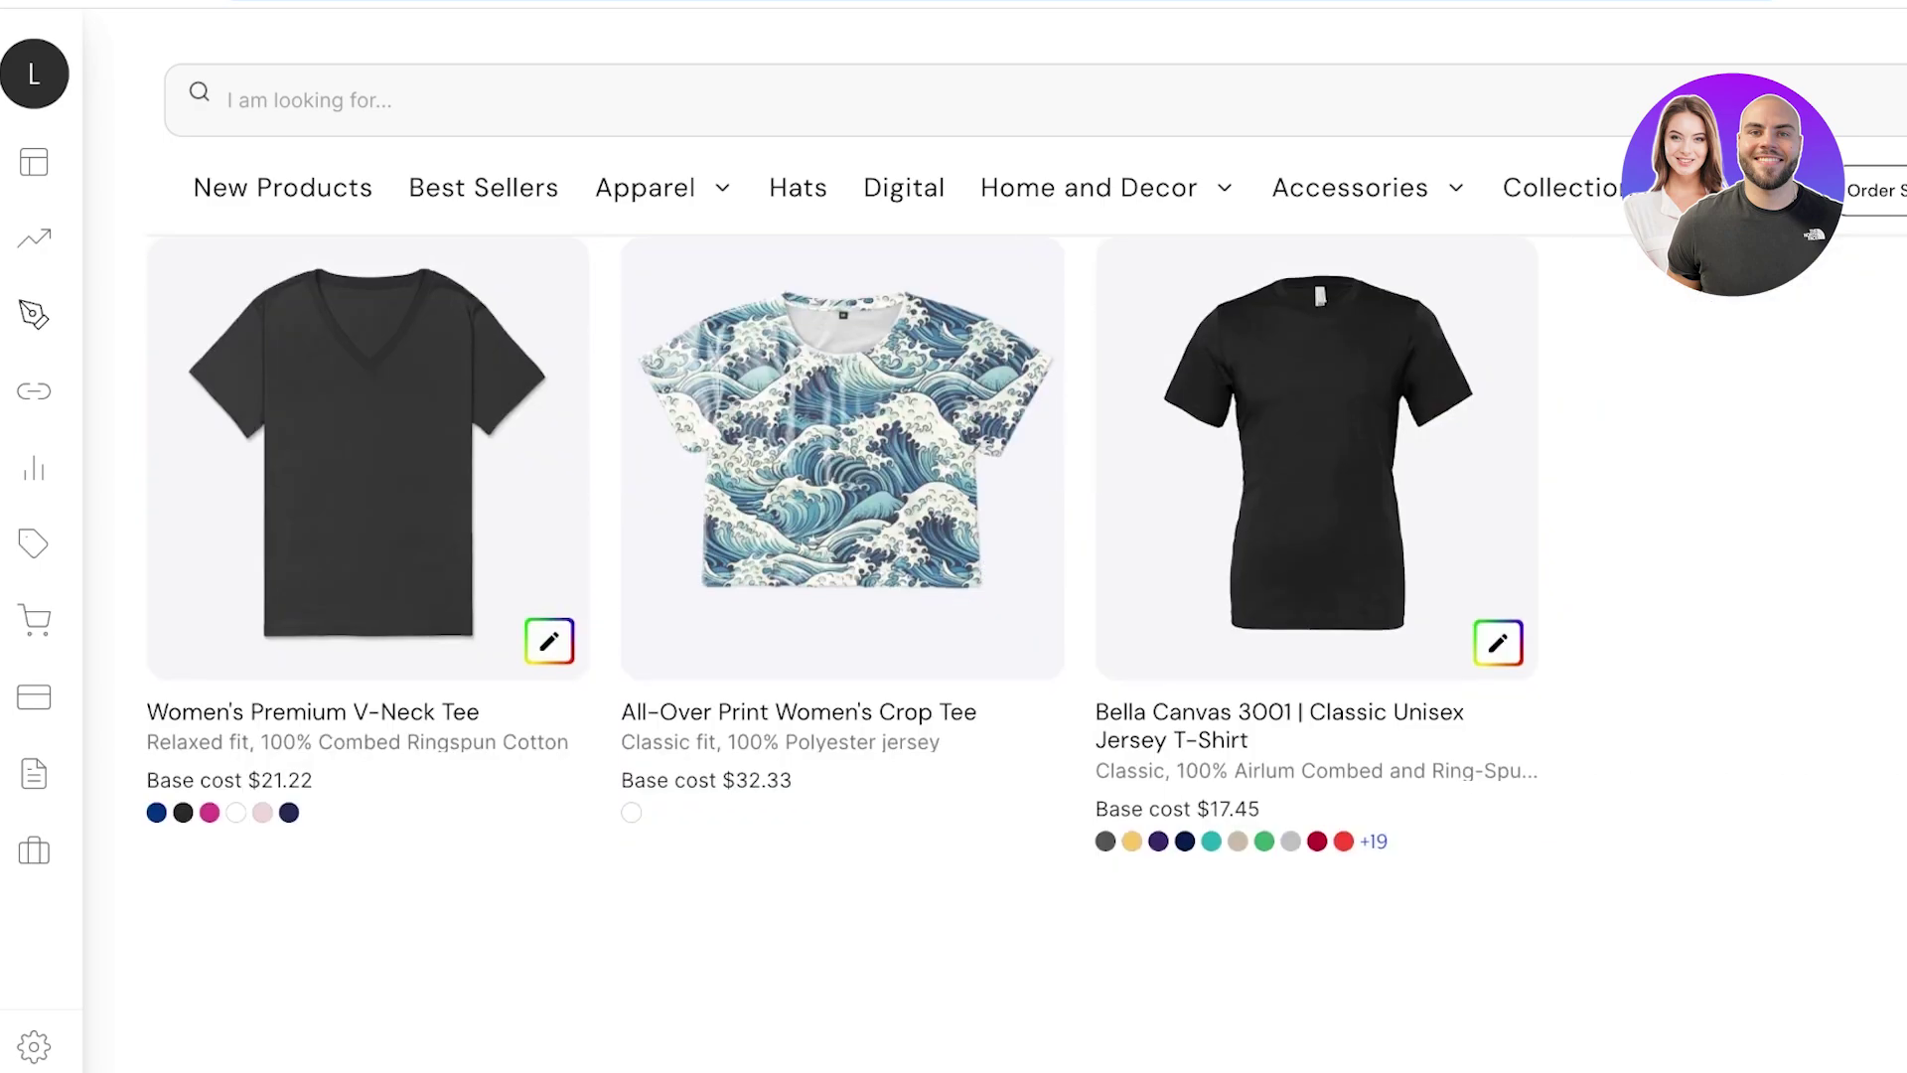
scroll(844, 646, up, 2)
scroll(844, 646, down, 2)
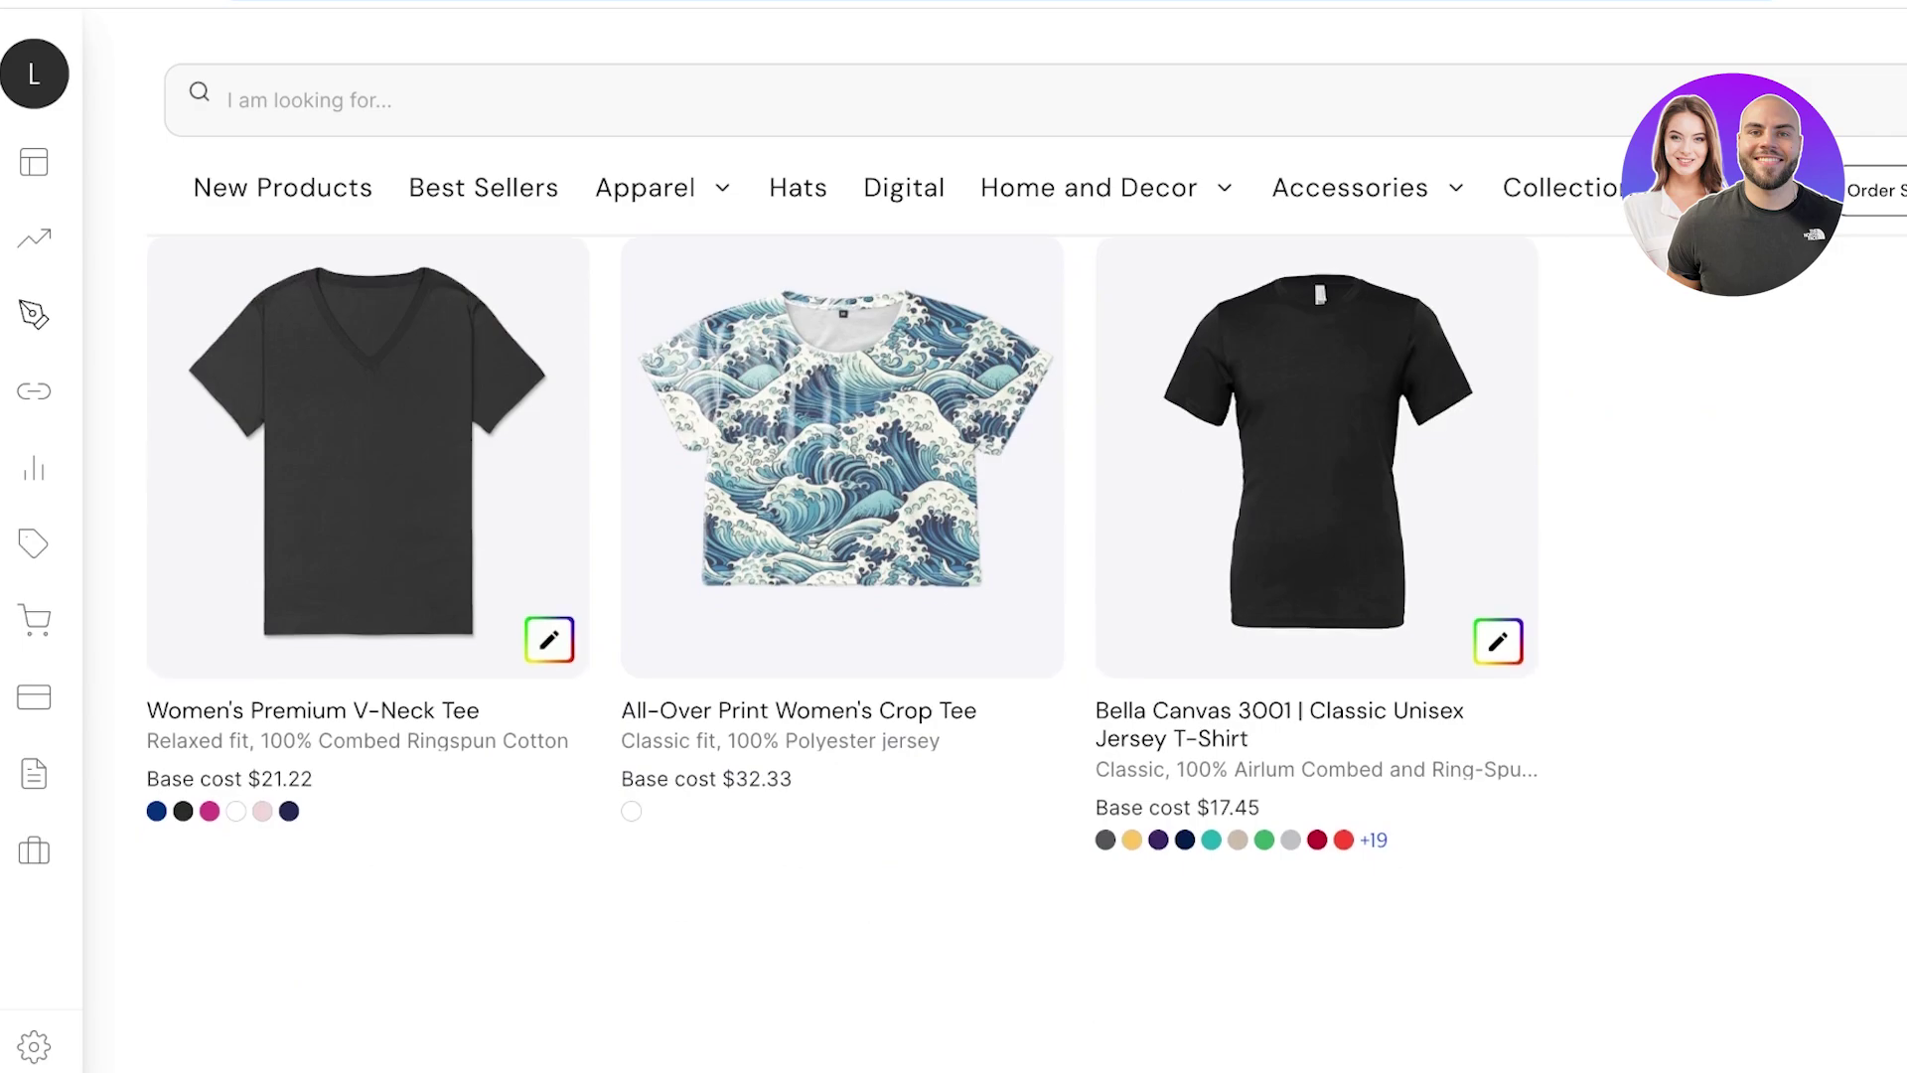
scroll(844, 646, up, 5)
scroll(844, 645, down, 1)
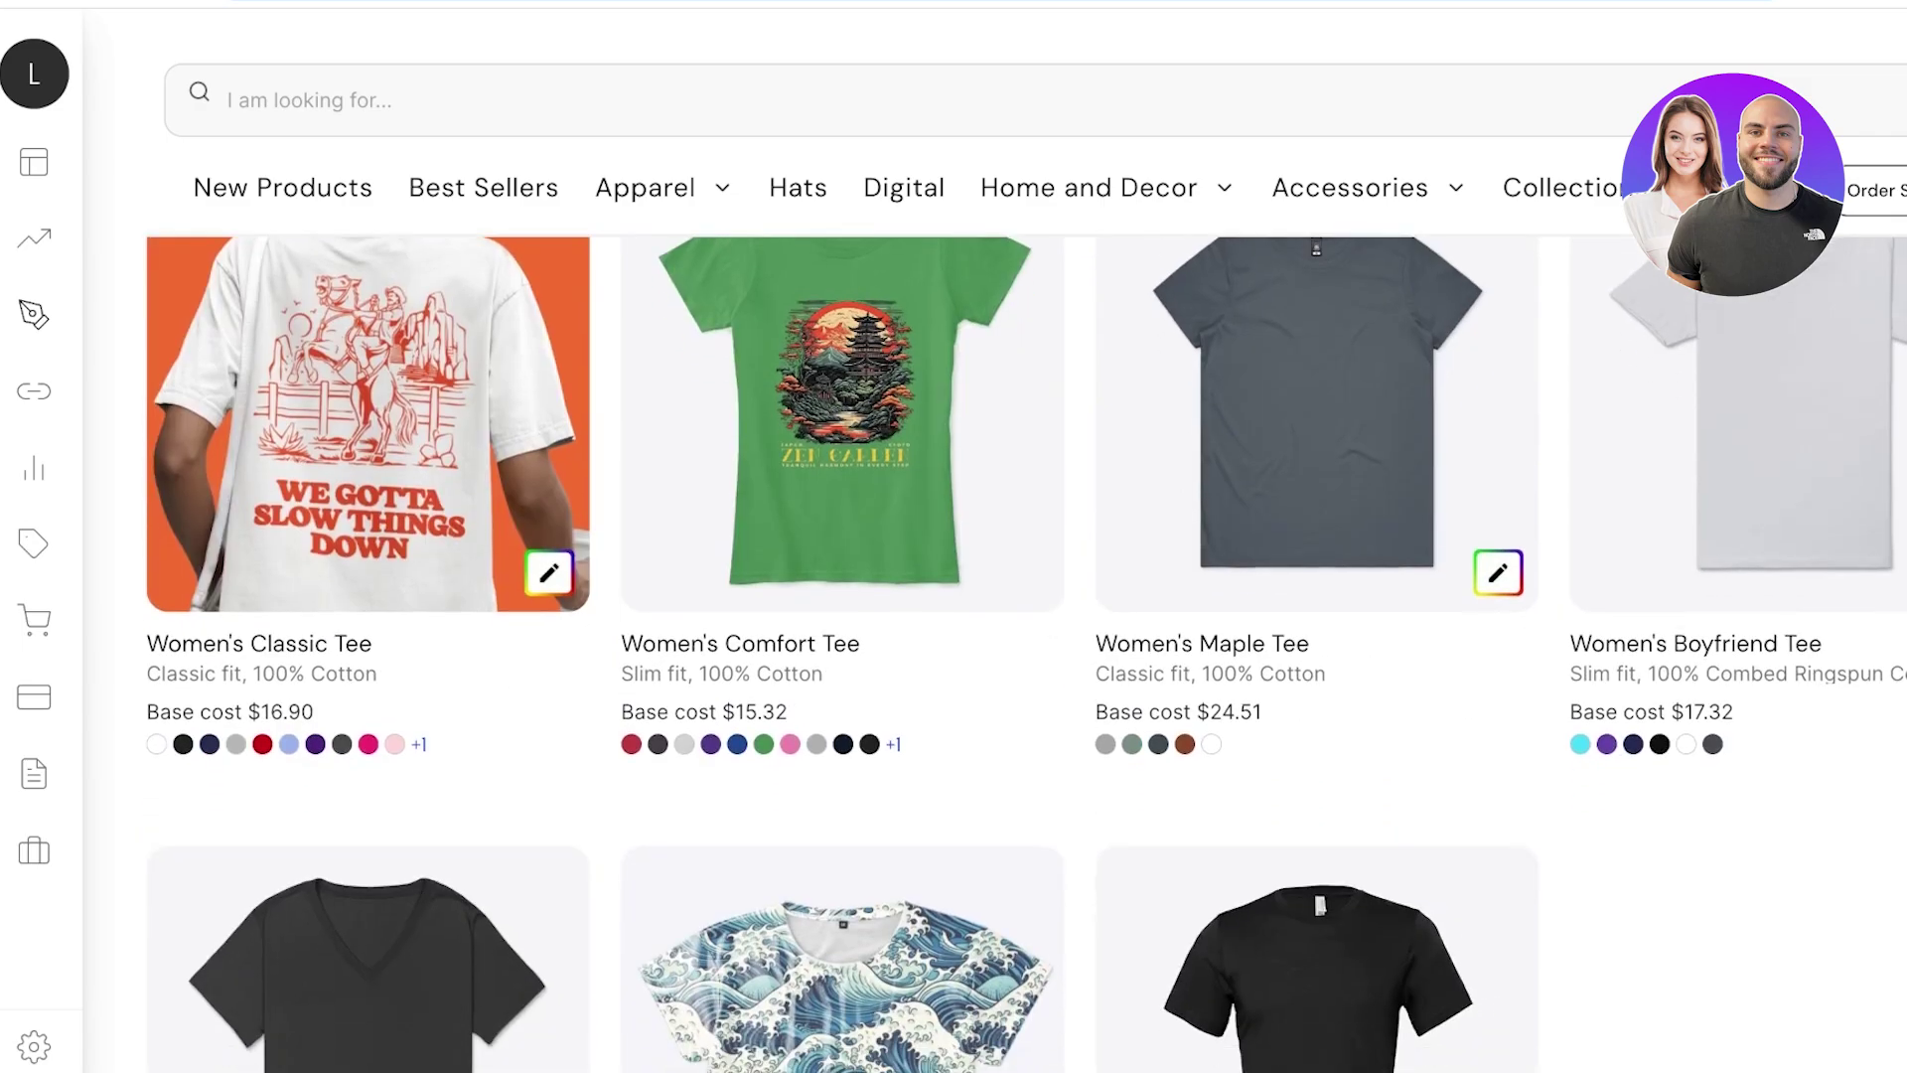
scroll(844, 645, down, 6)
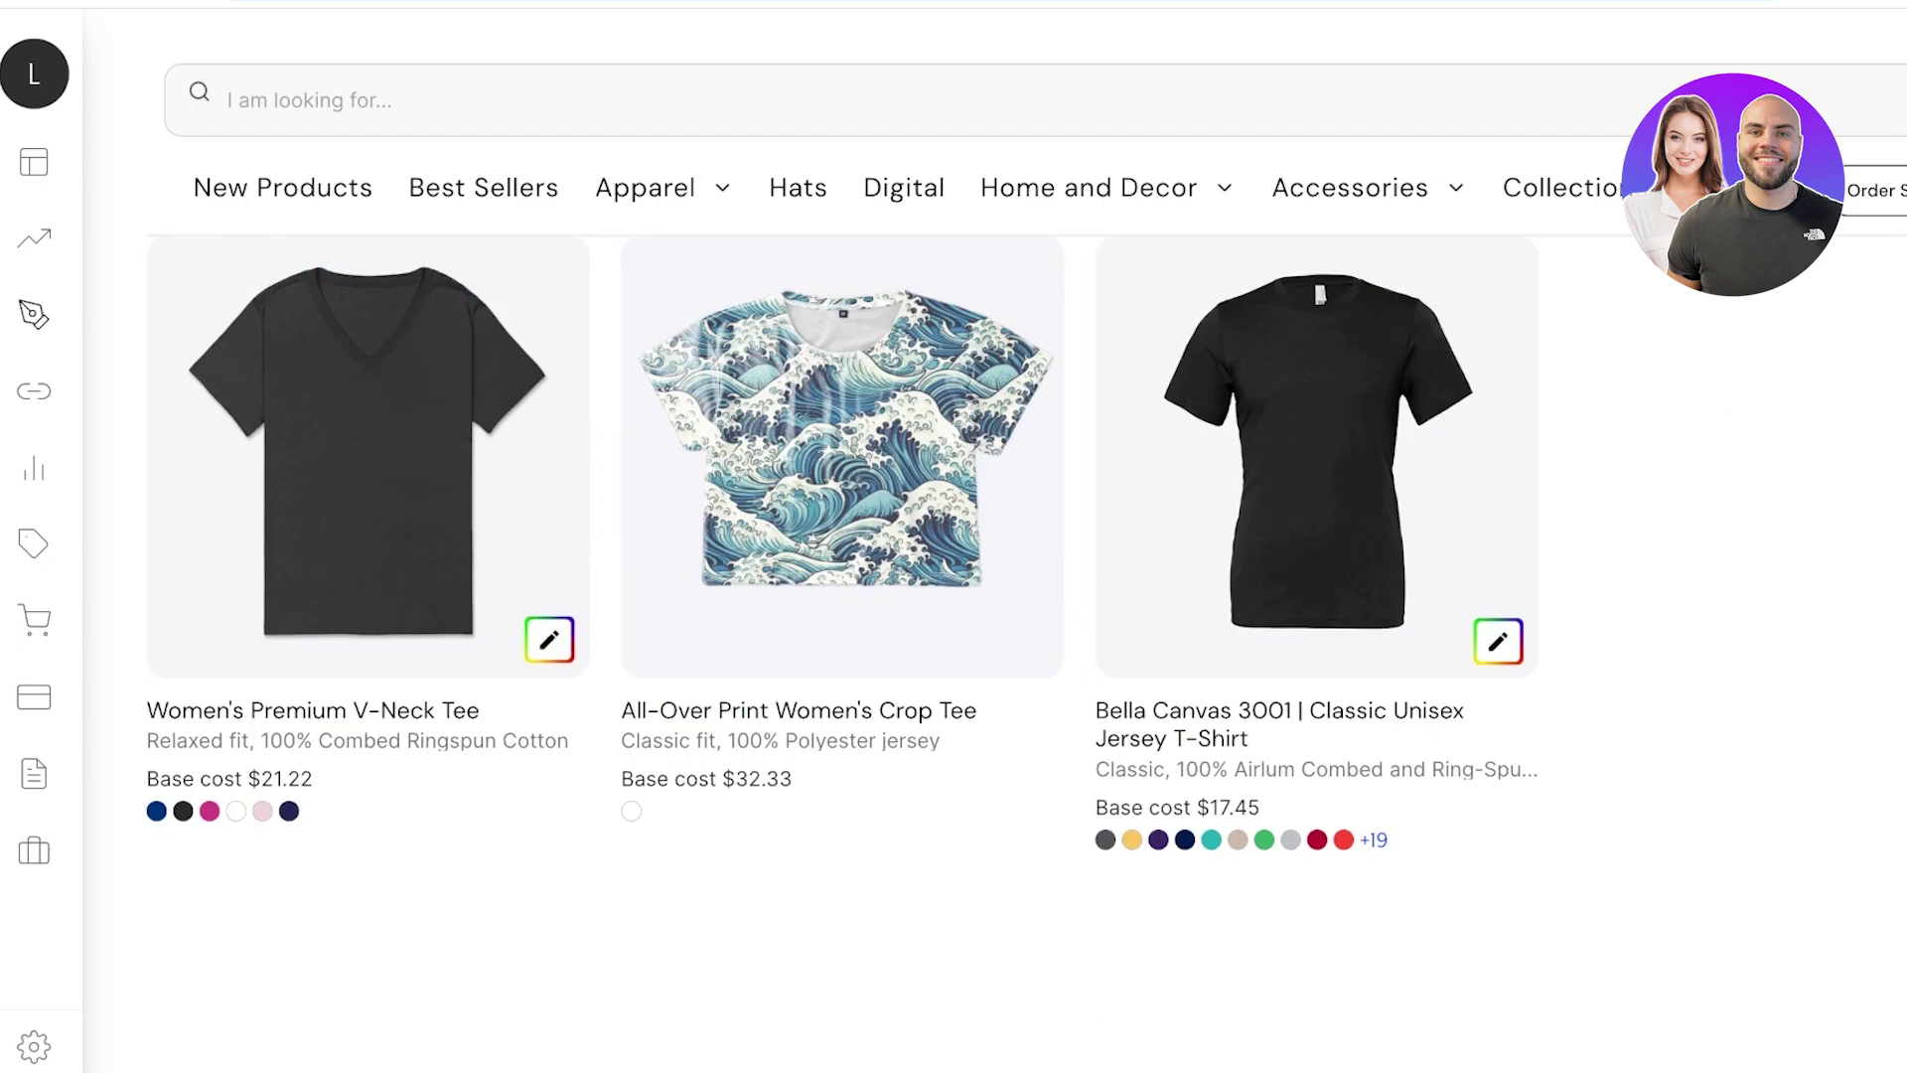
scroll(844, 645, up, 6)
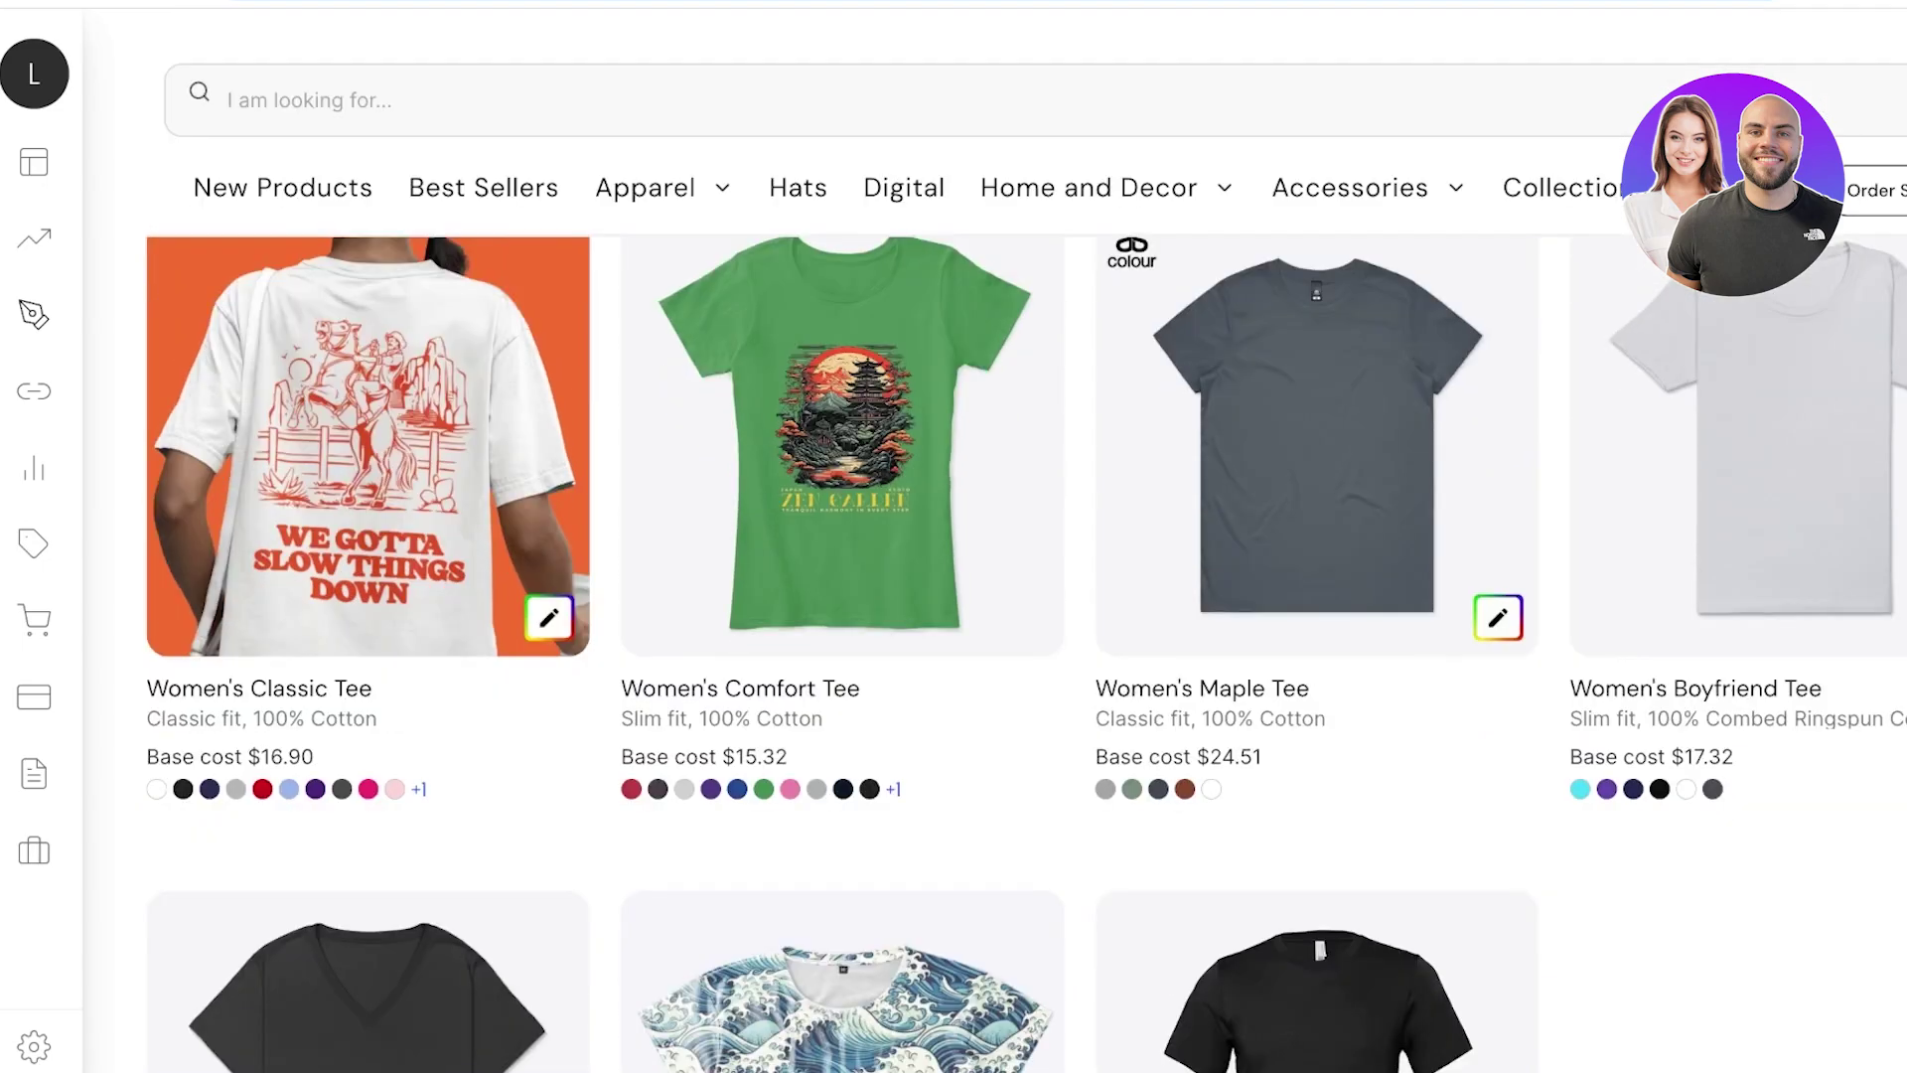
scroll(844, 646, down, 6)
scroll(844, 646, up, 3)
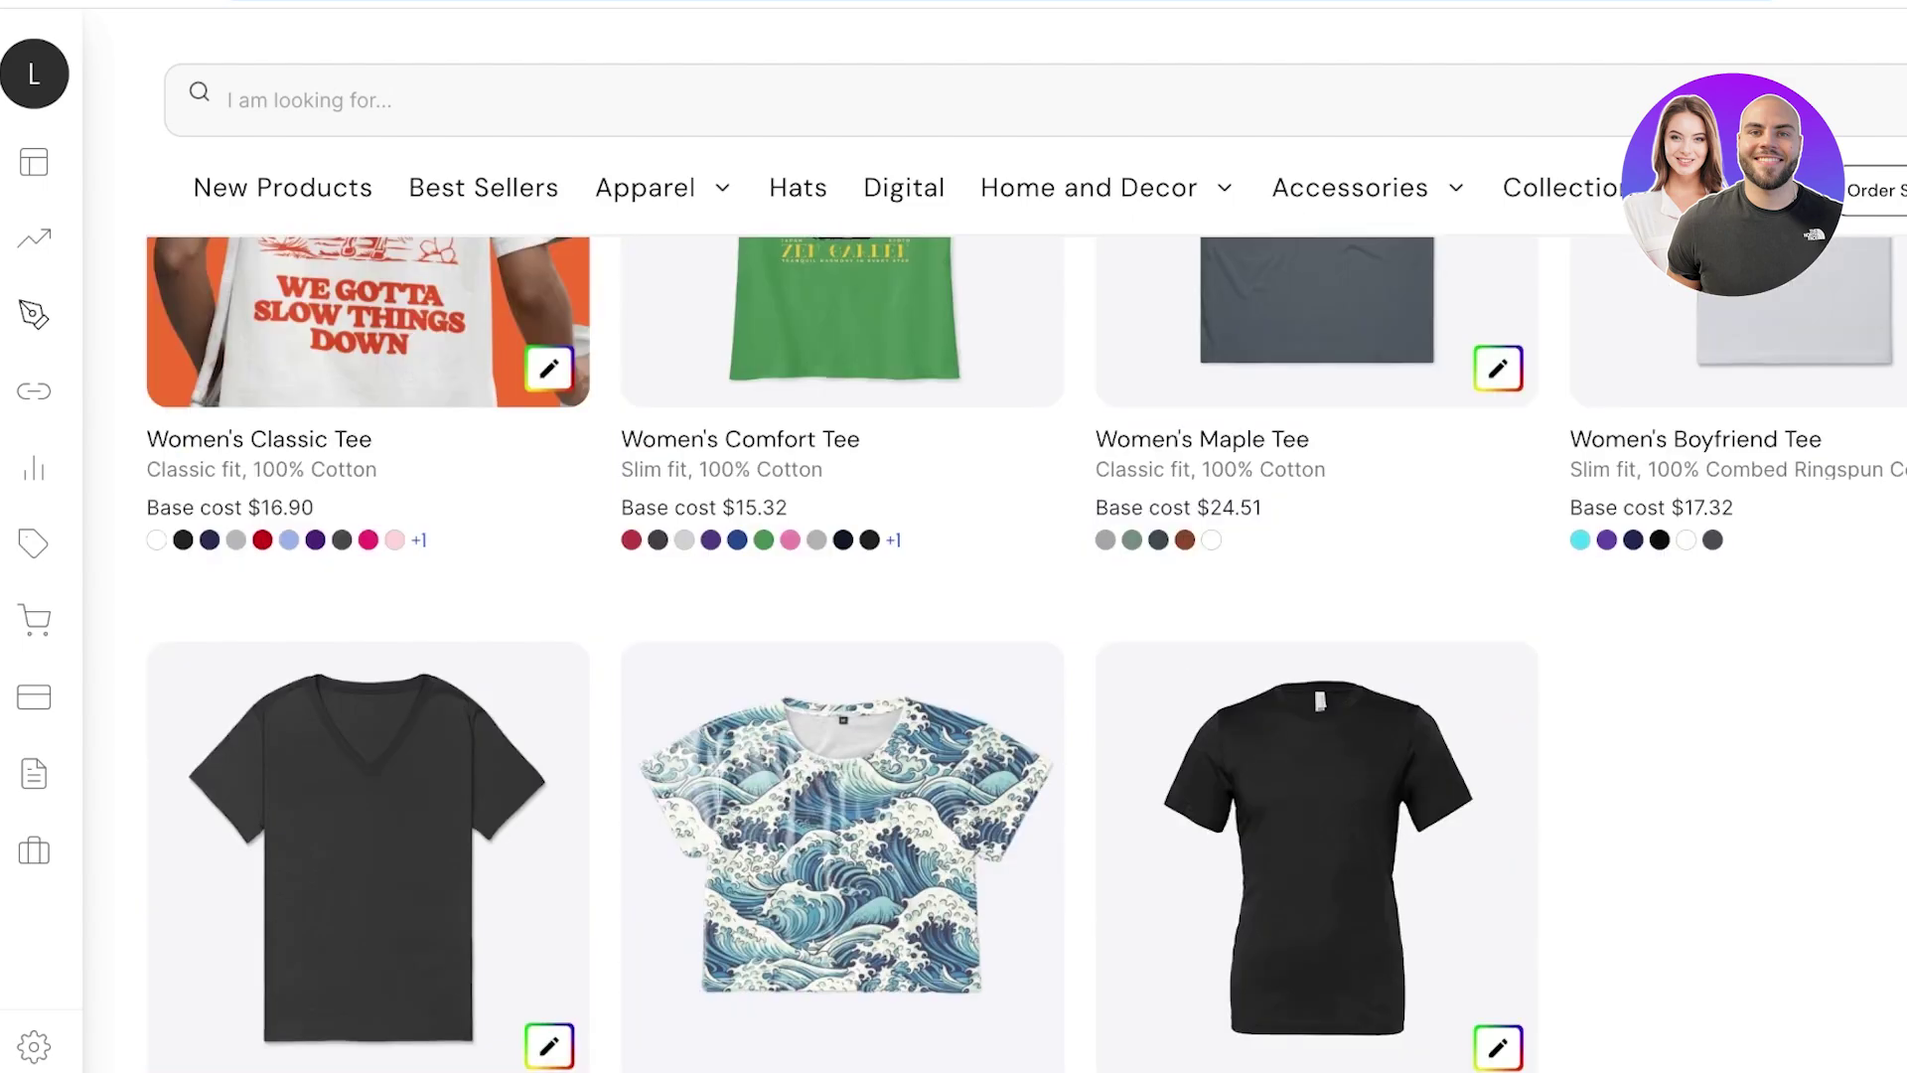
scroll(844, 646, up, 4)
scroll(844, 646, down, 1)
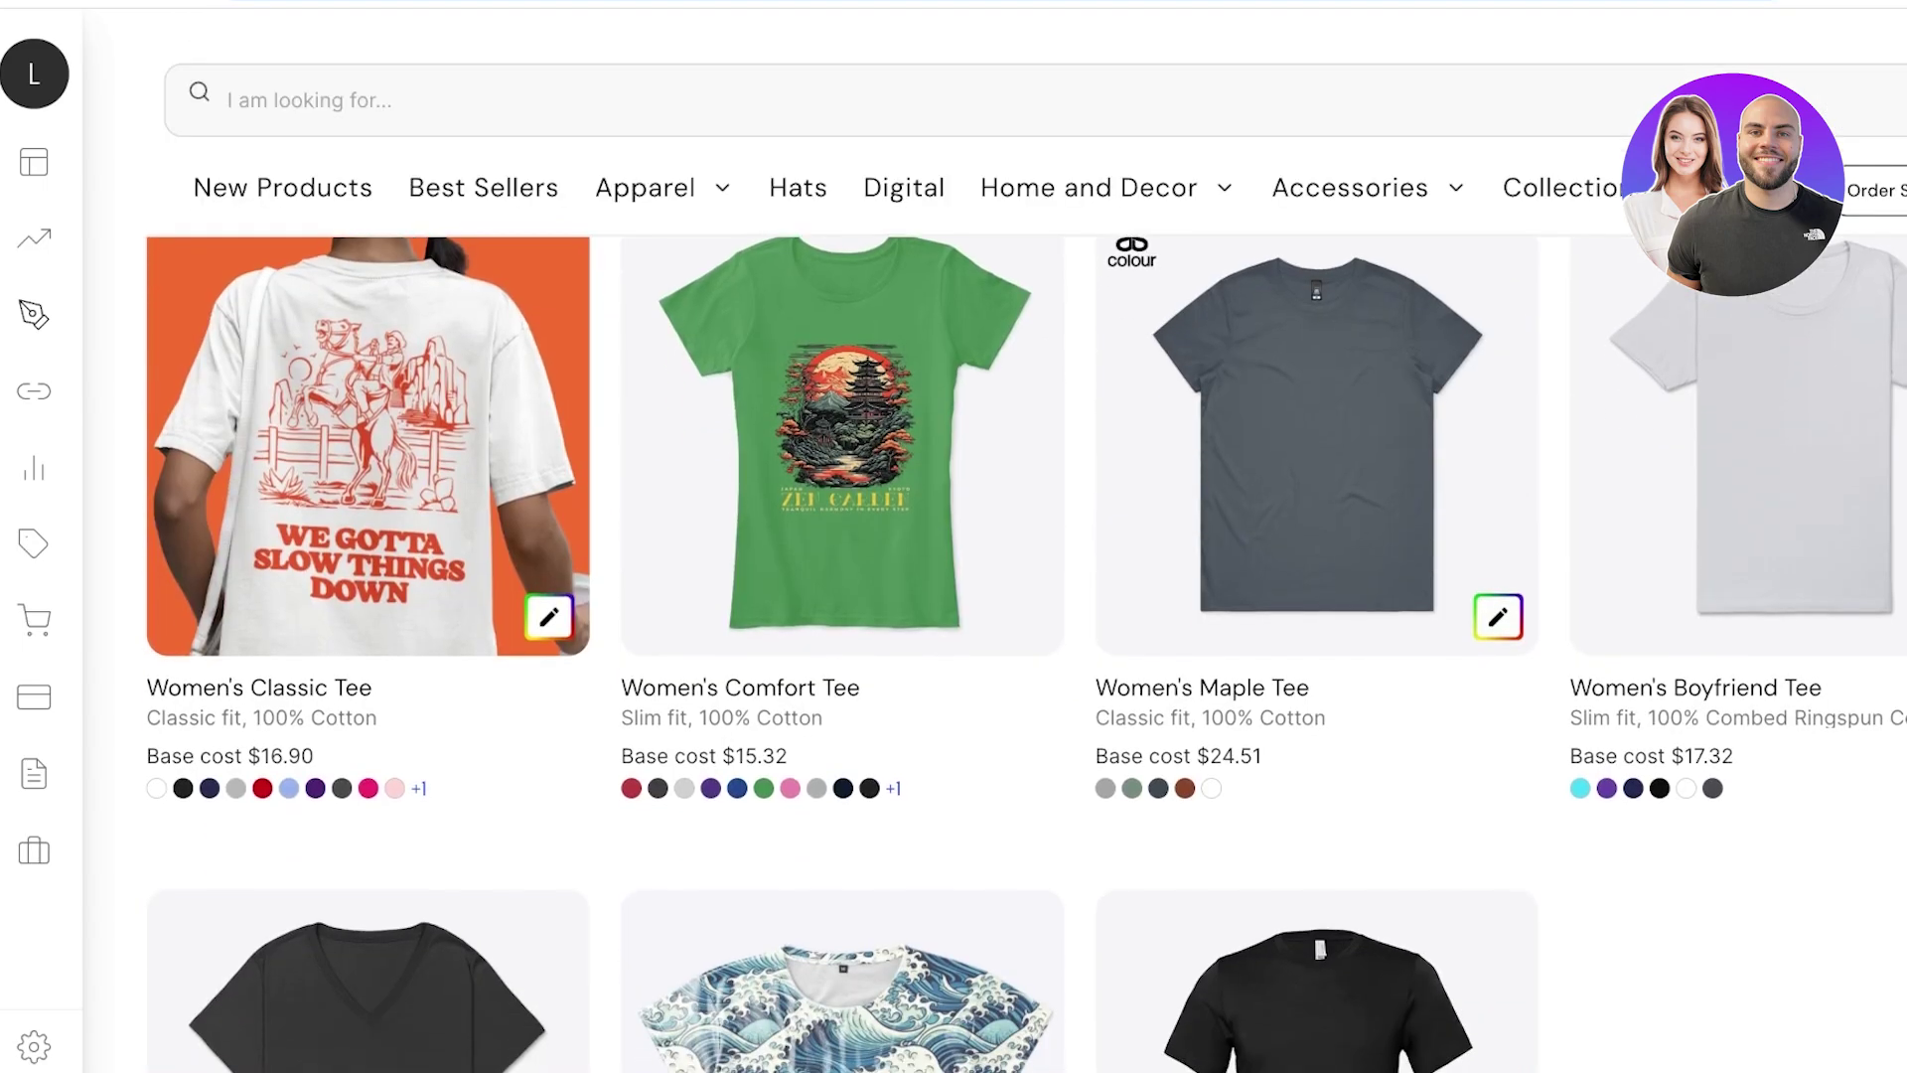
scroll(844, 646, down, 2)
scroll(845, 646, down, 3)
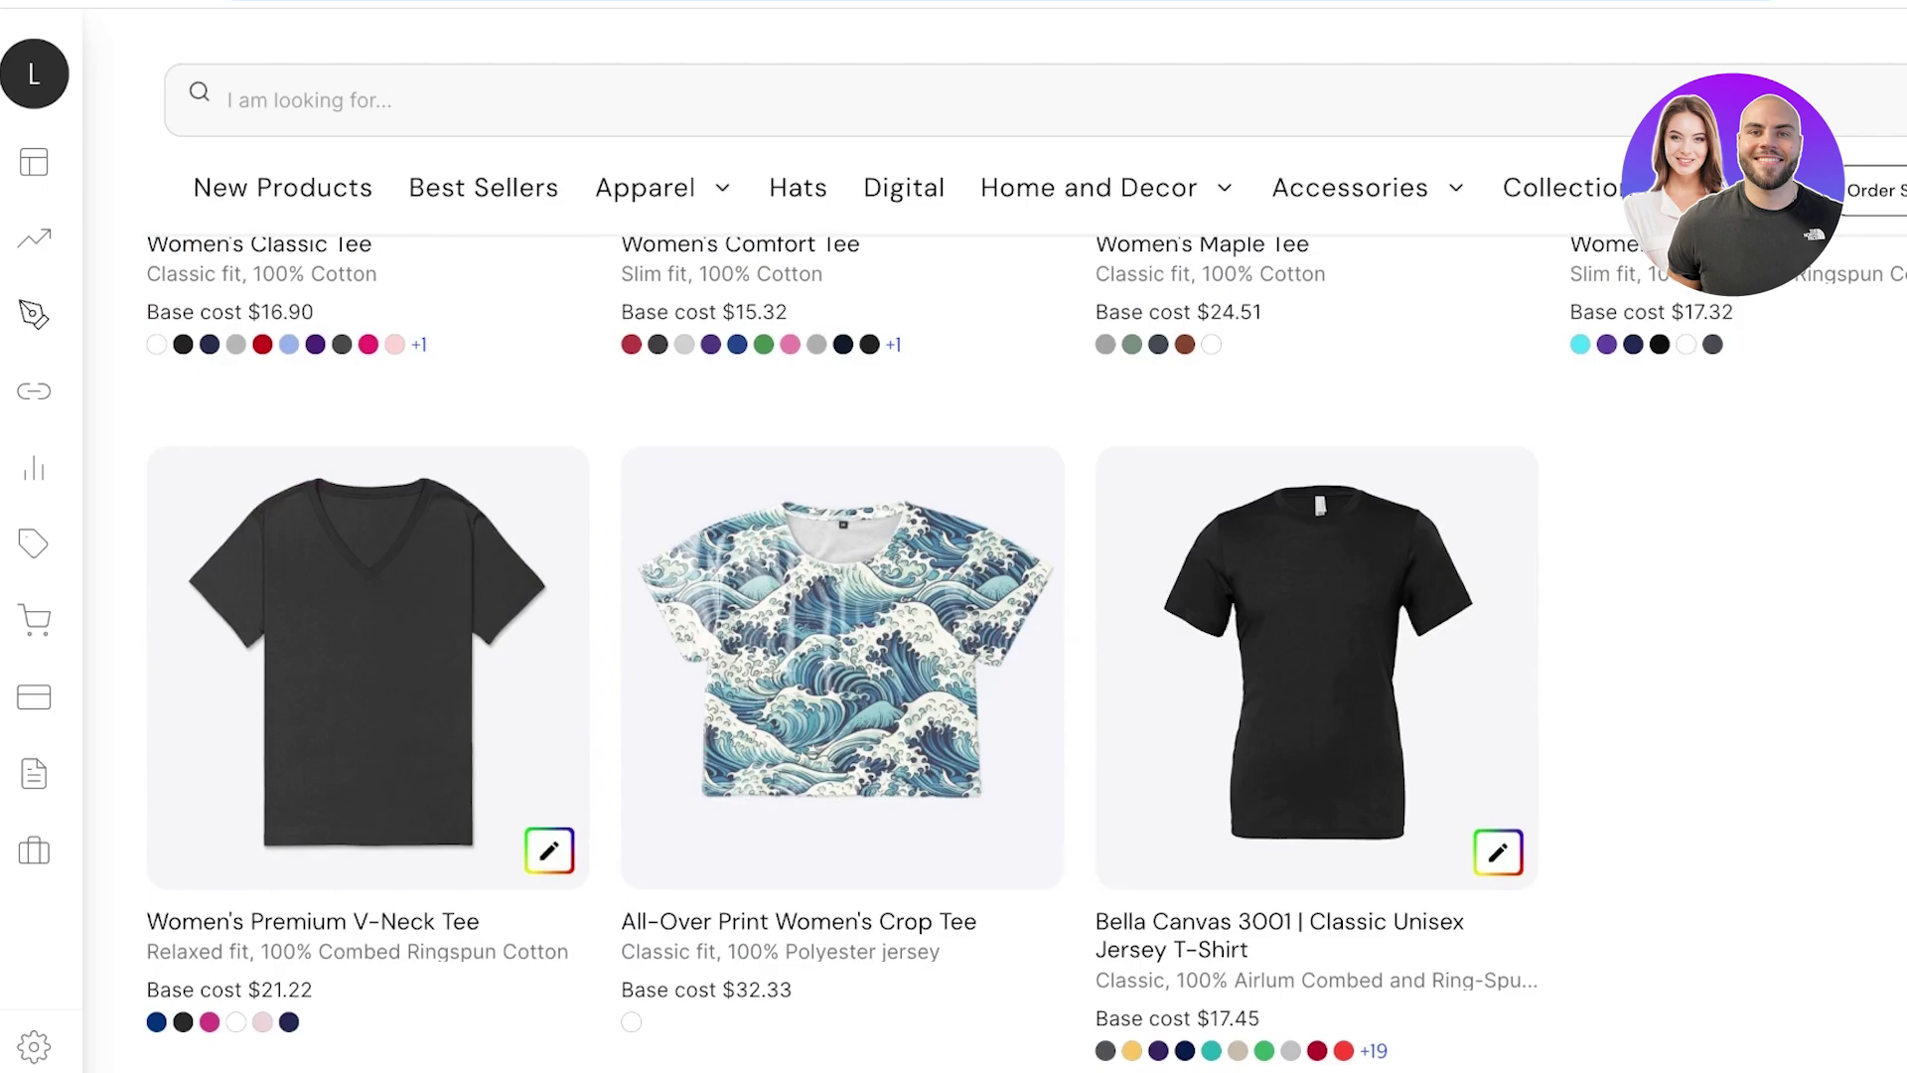
scroll(845, 646, up, 4)
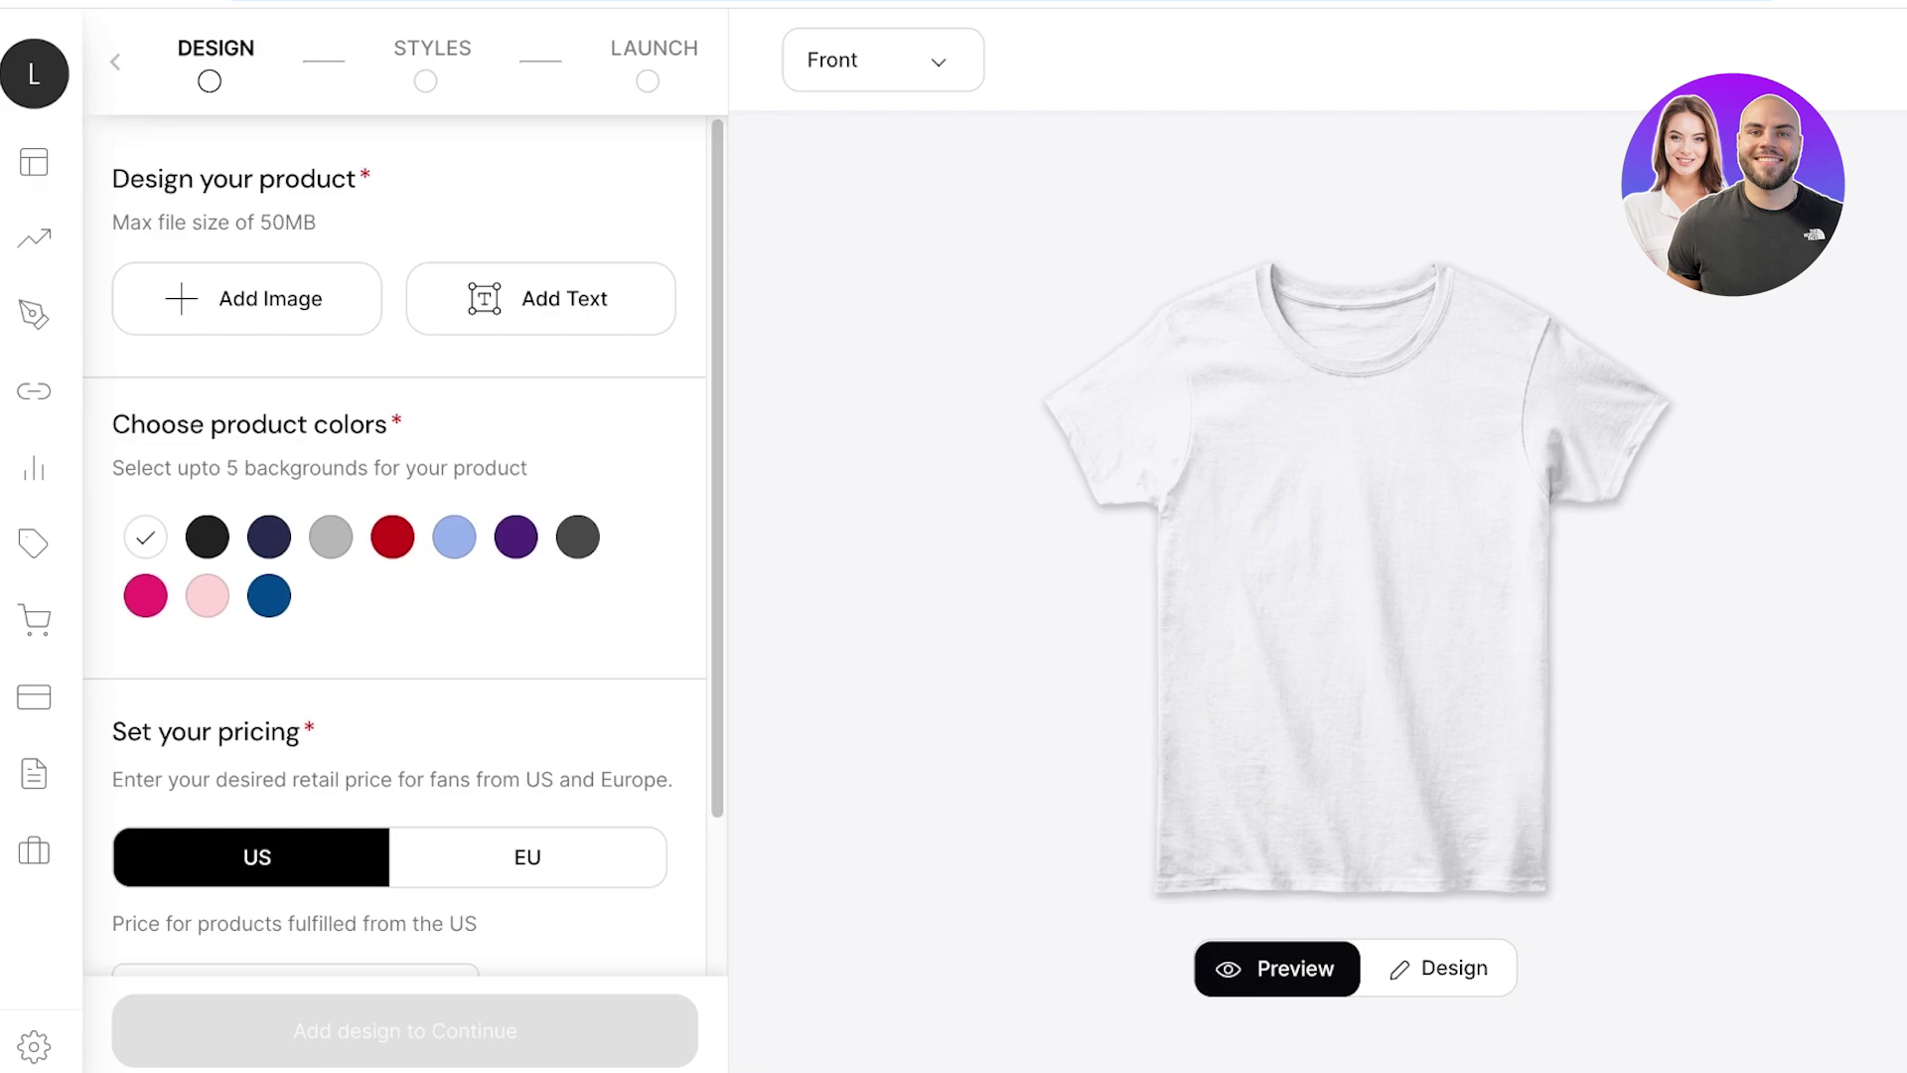
Change the tee colours to light pink and dark grey, removing white.
click(206, 596)
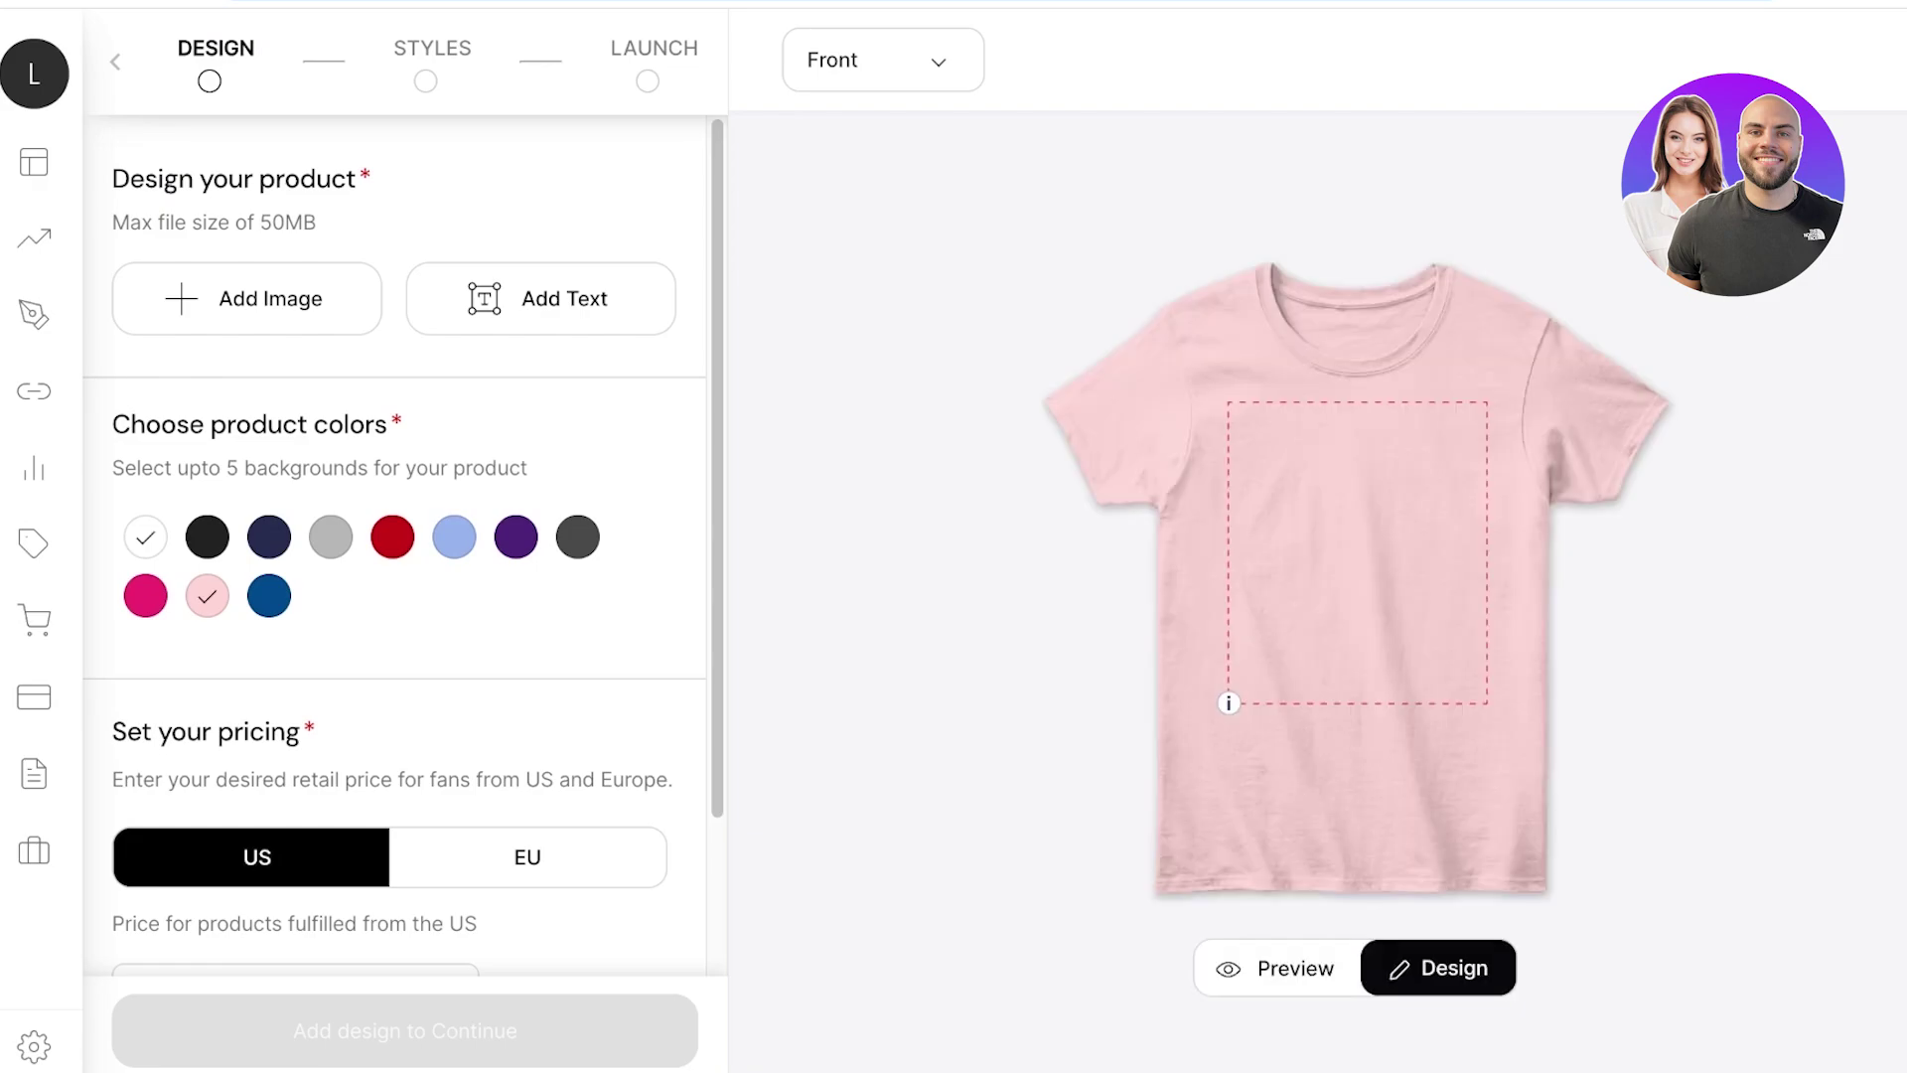
click(145, 536)
click(577, 537)
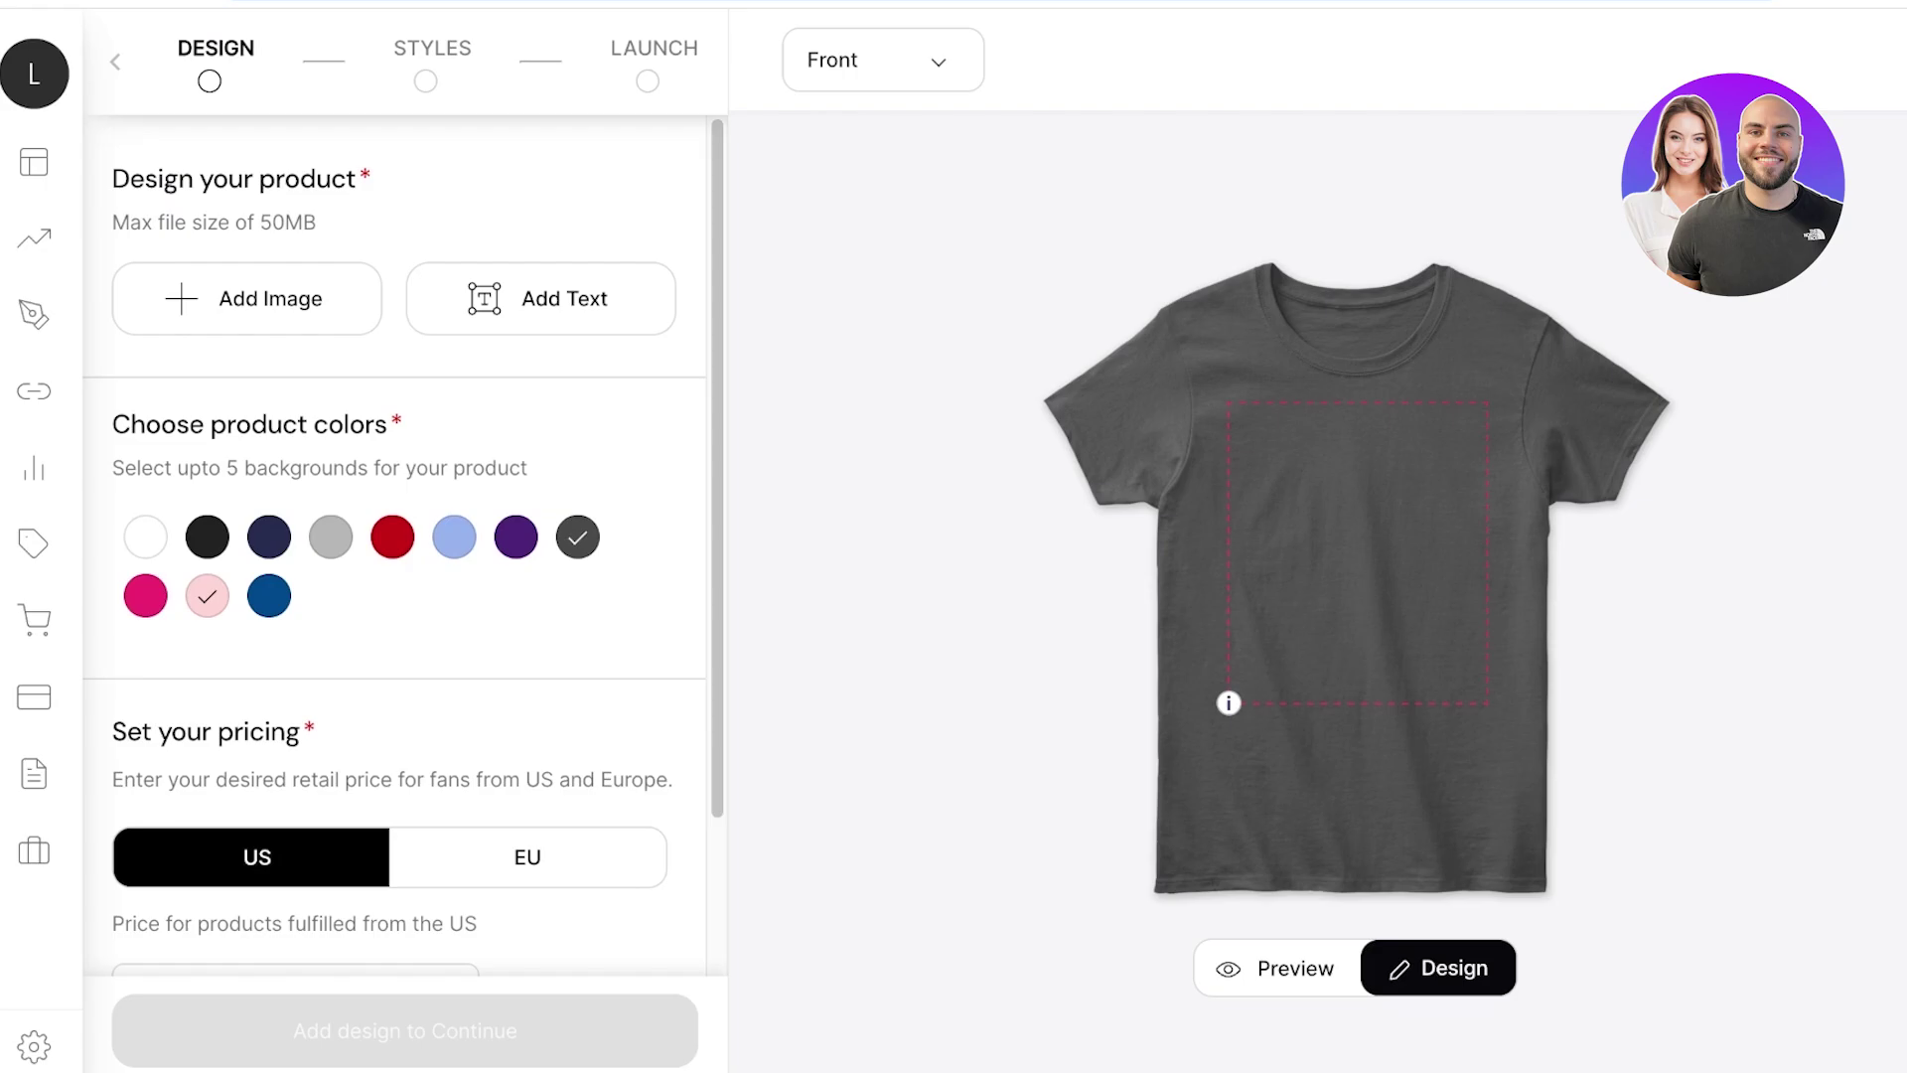
key(ctrl+t)
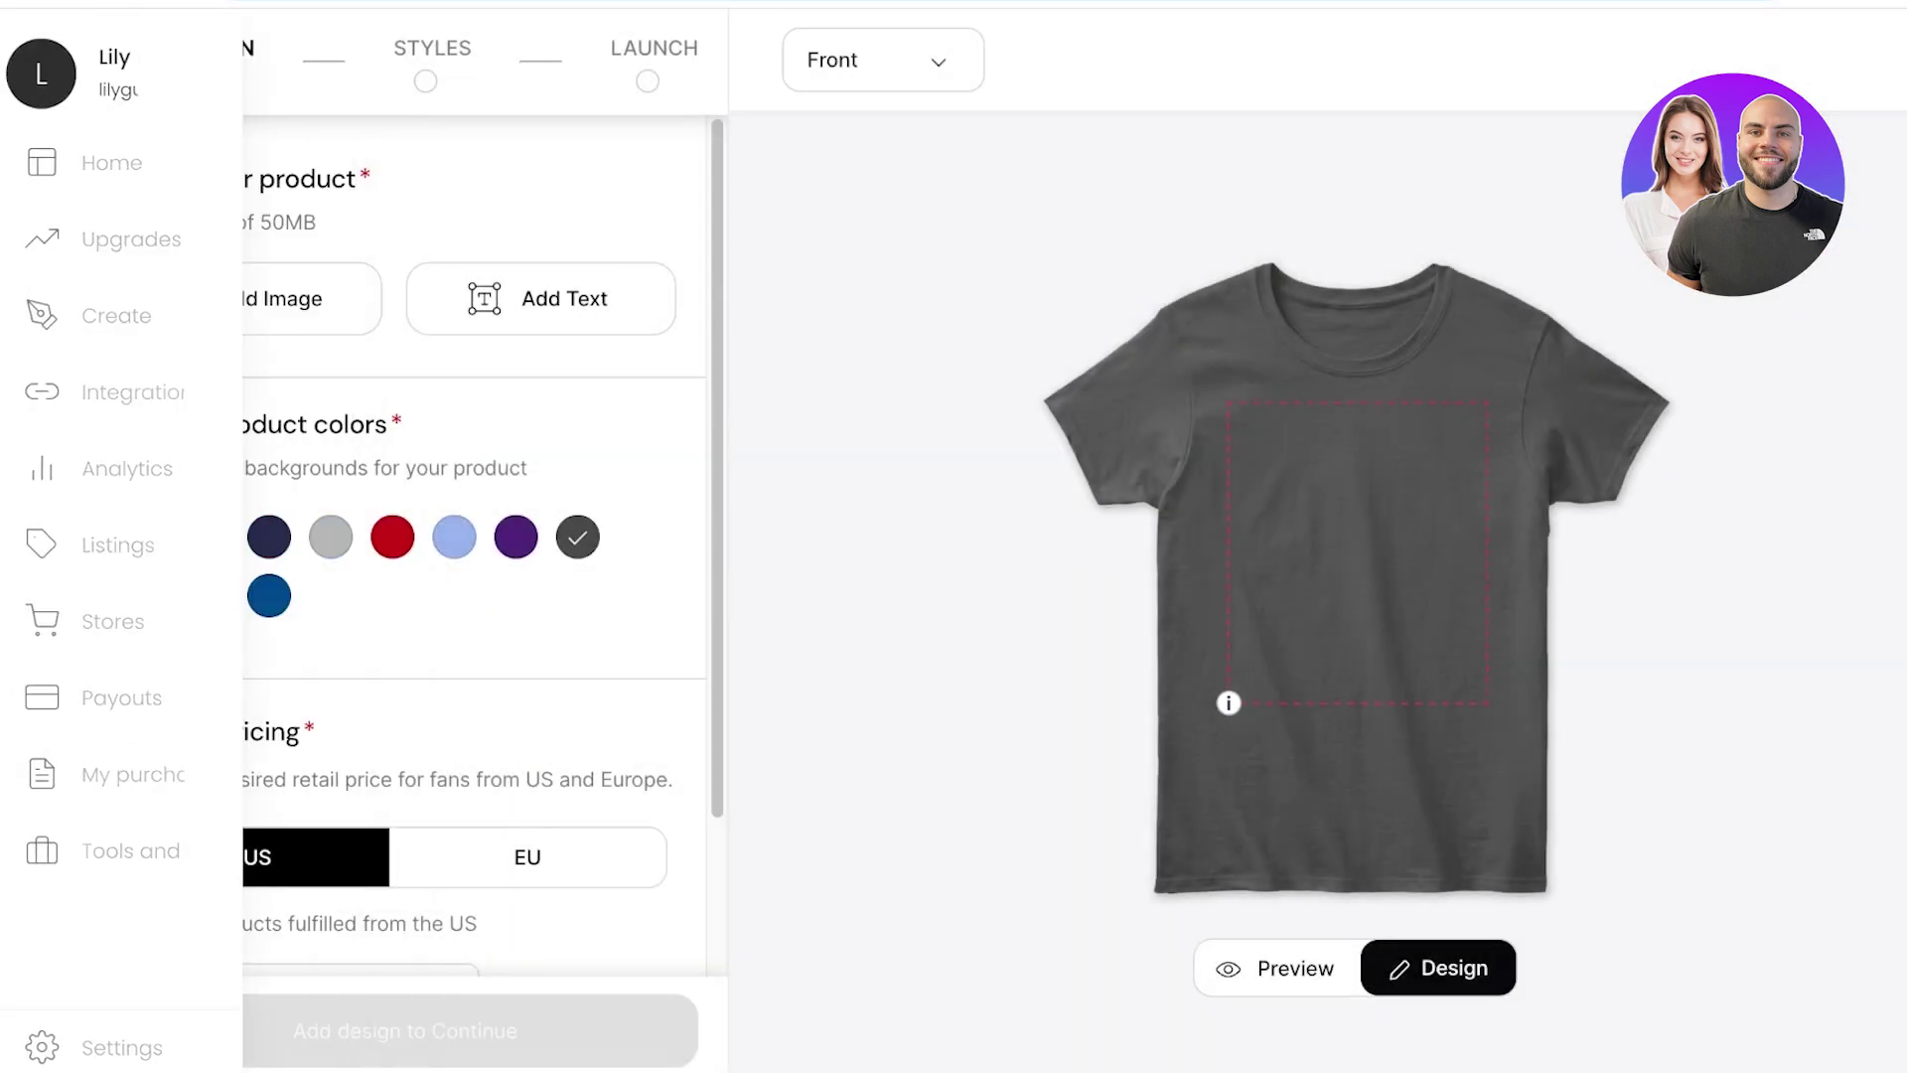
Highlight the 50MB maximum file size note for artwork uploads.
drag(260, 223, 285, 223)
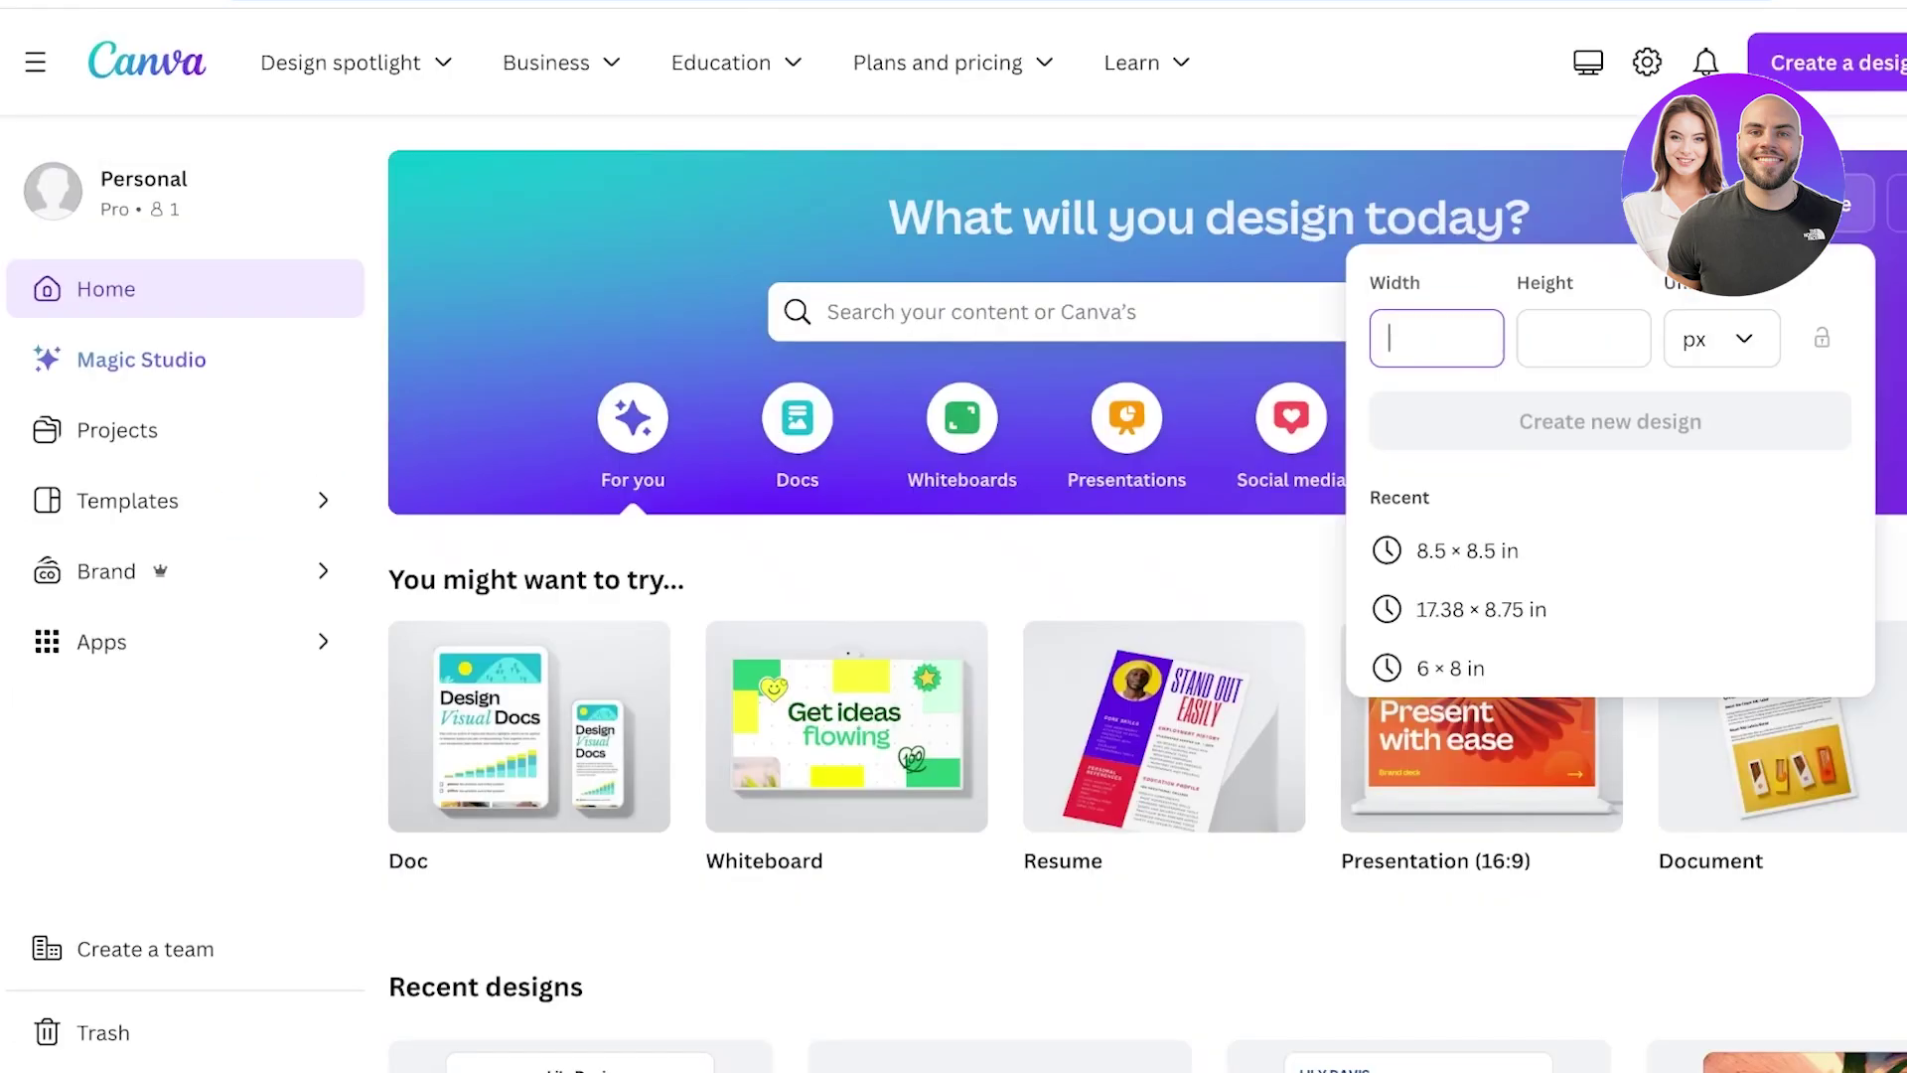
Enter a custom Canva size of width 20 and height 25 in inches.
text(208)
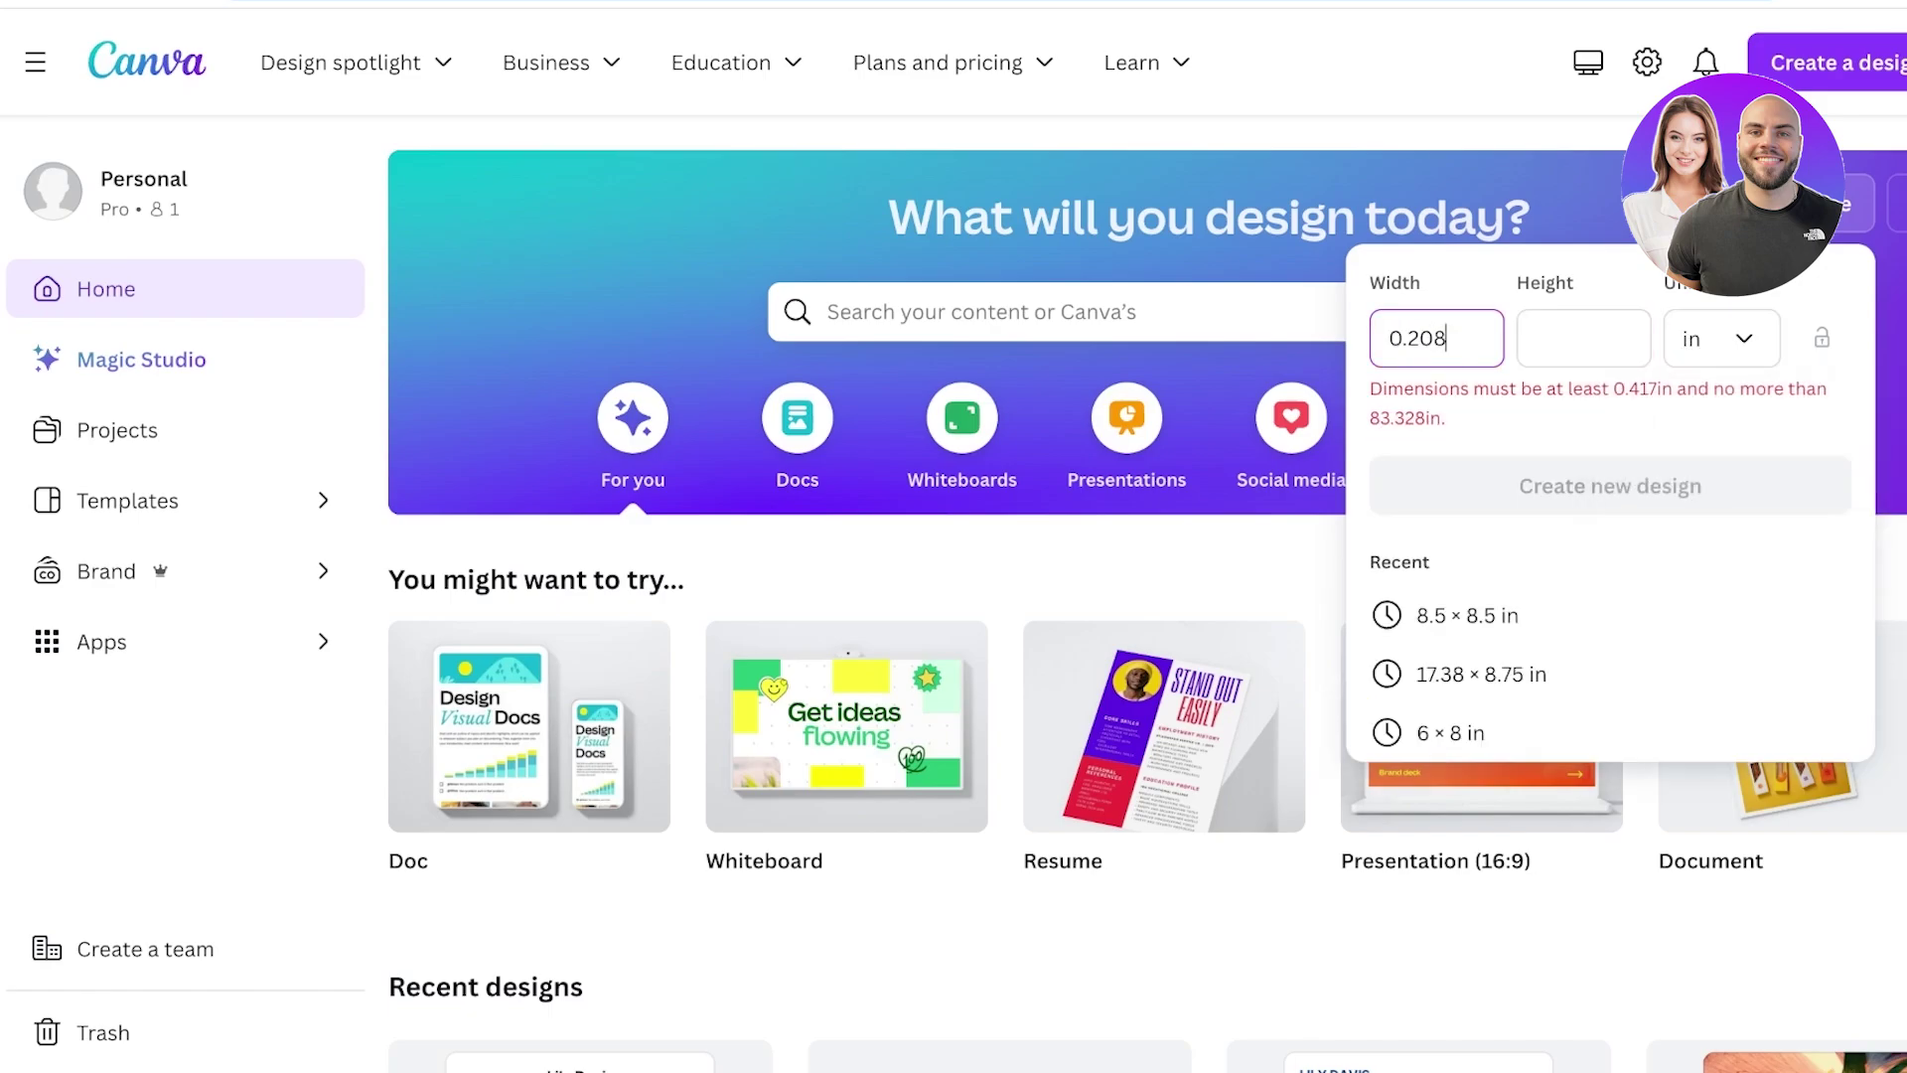
key(ctrl+a)
text(20)
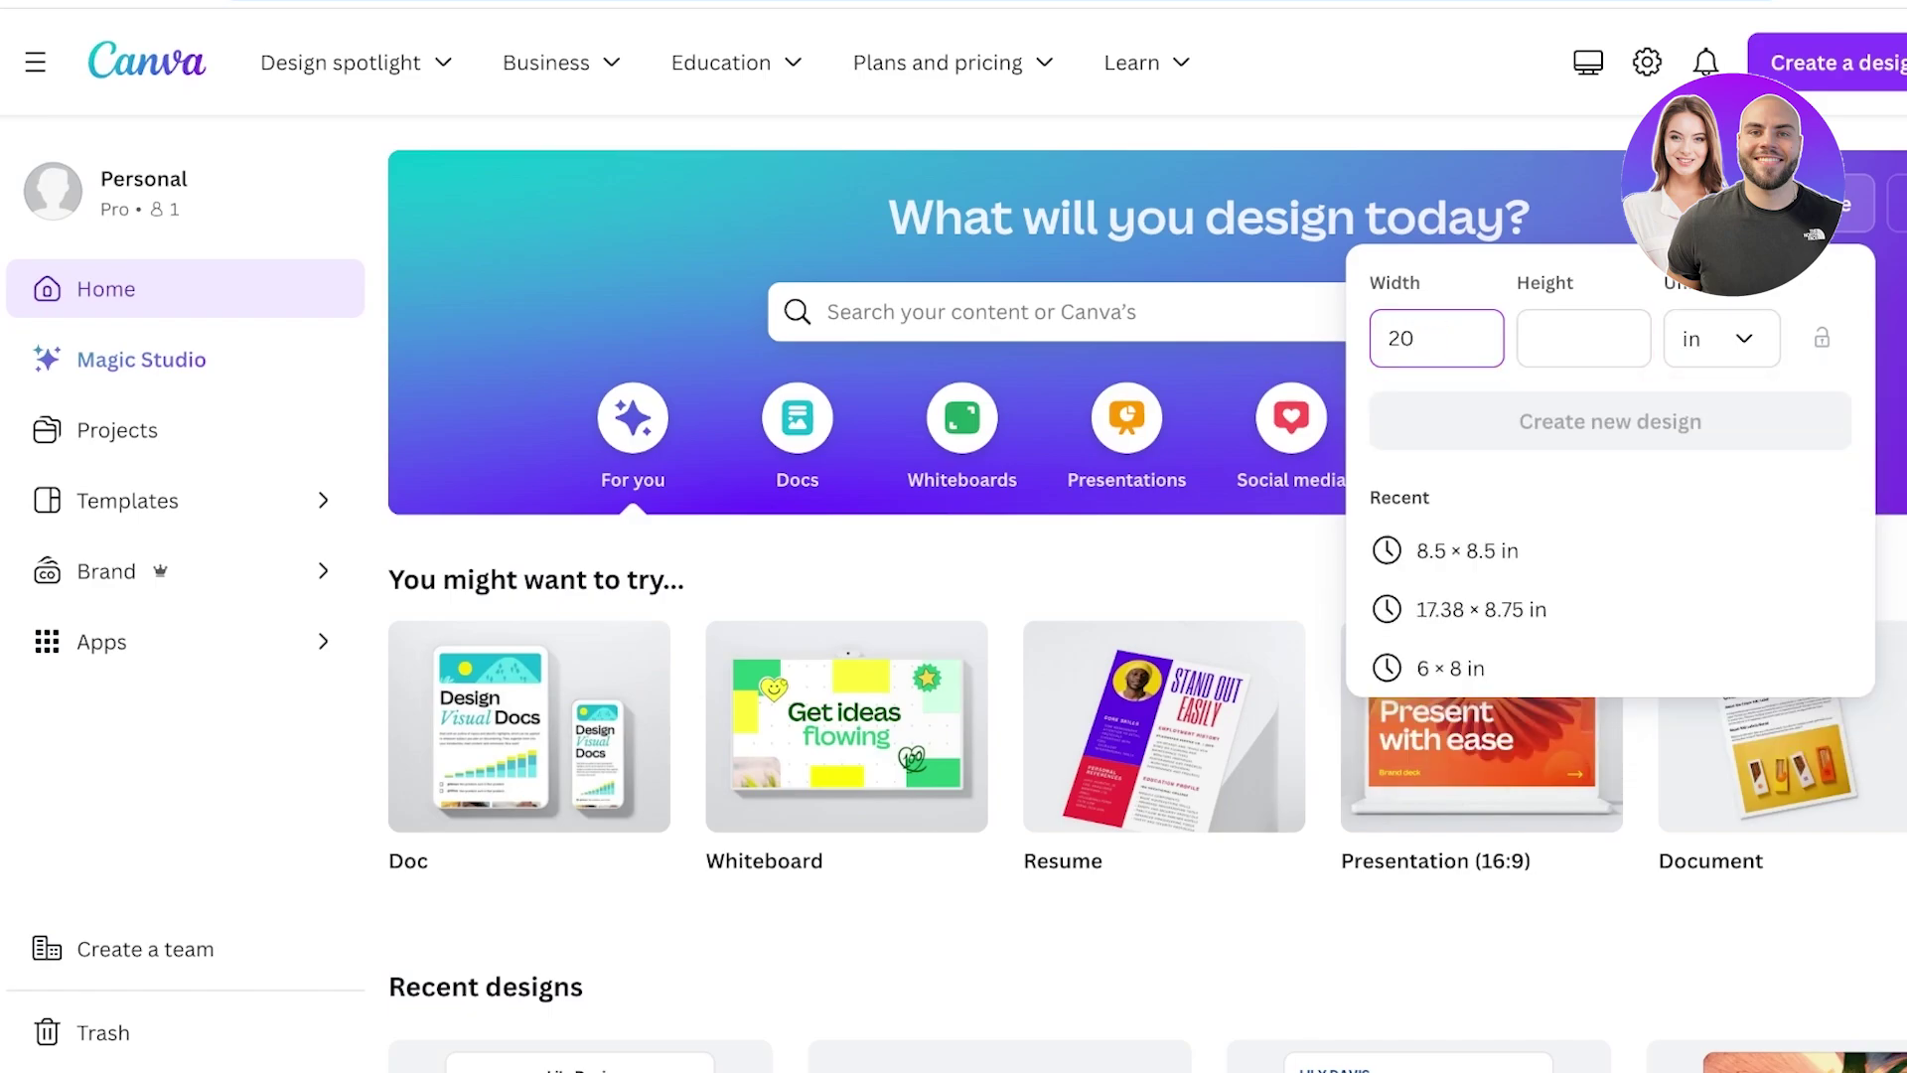
click(1584, 337)
text(25)
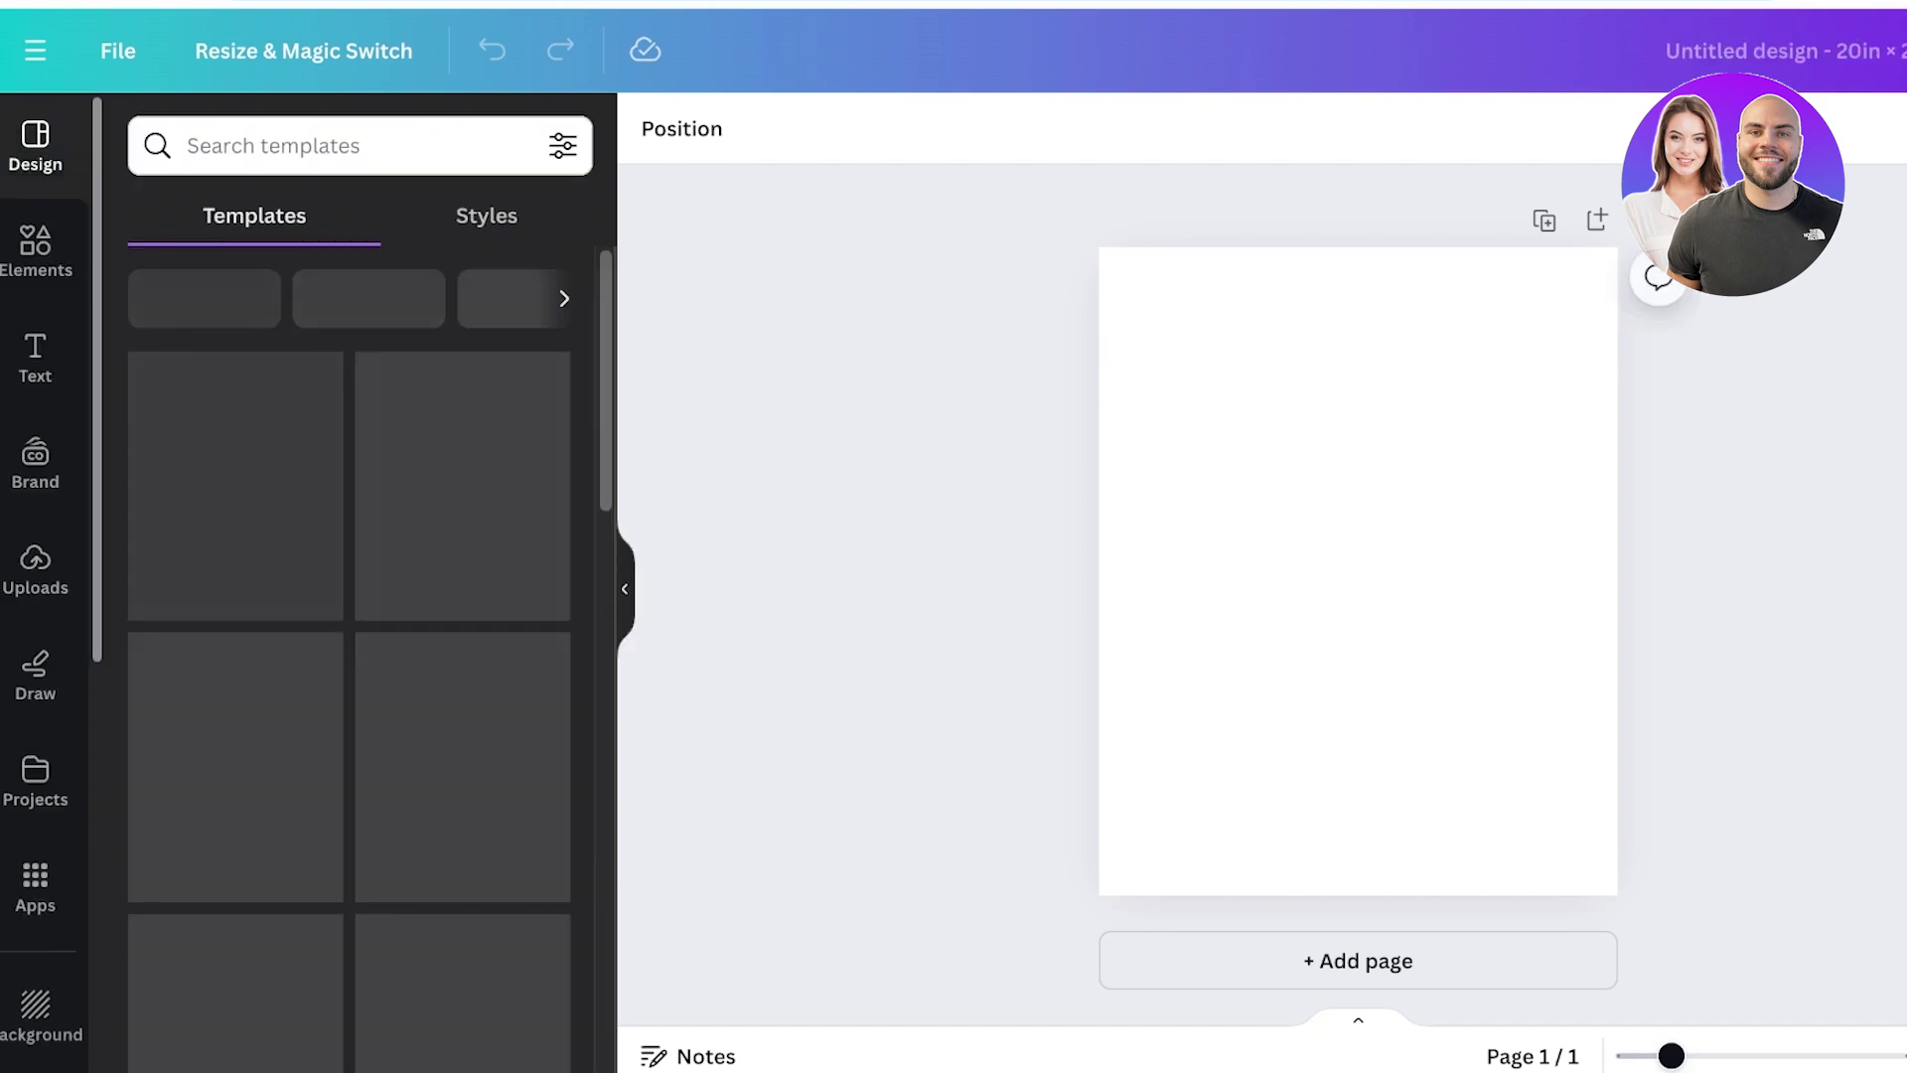
Search Canva elements for 'pink', filter to Graphics and scroll down to the pastel rainbow.
click(35, 248)
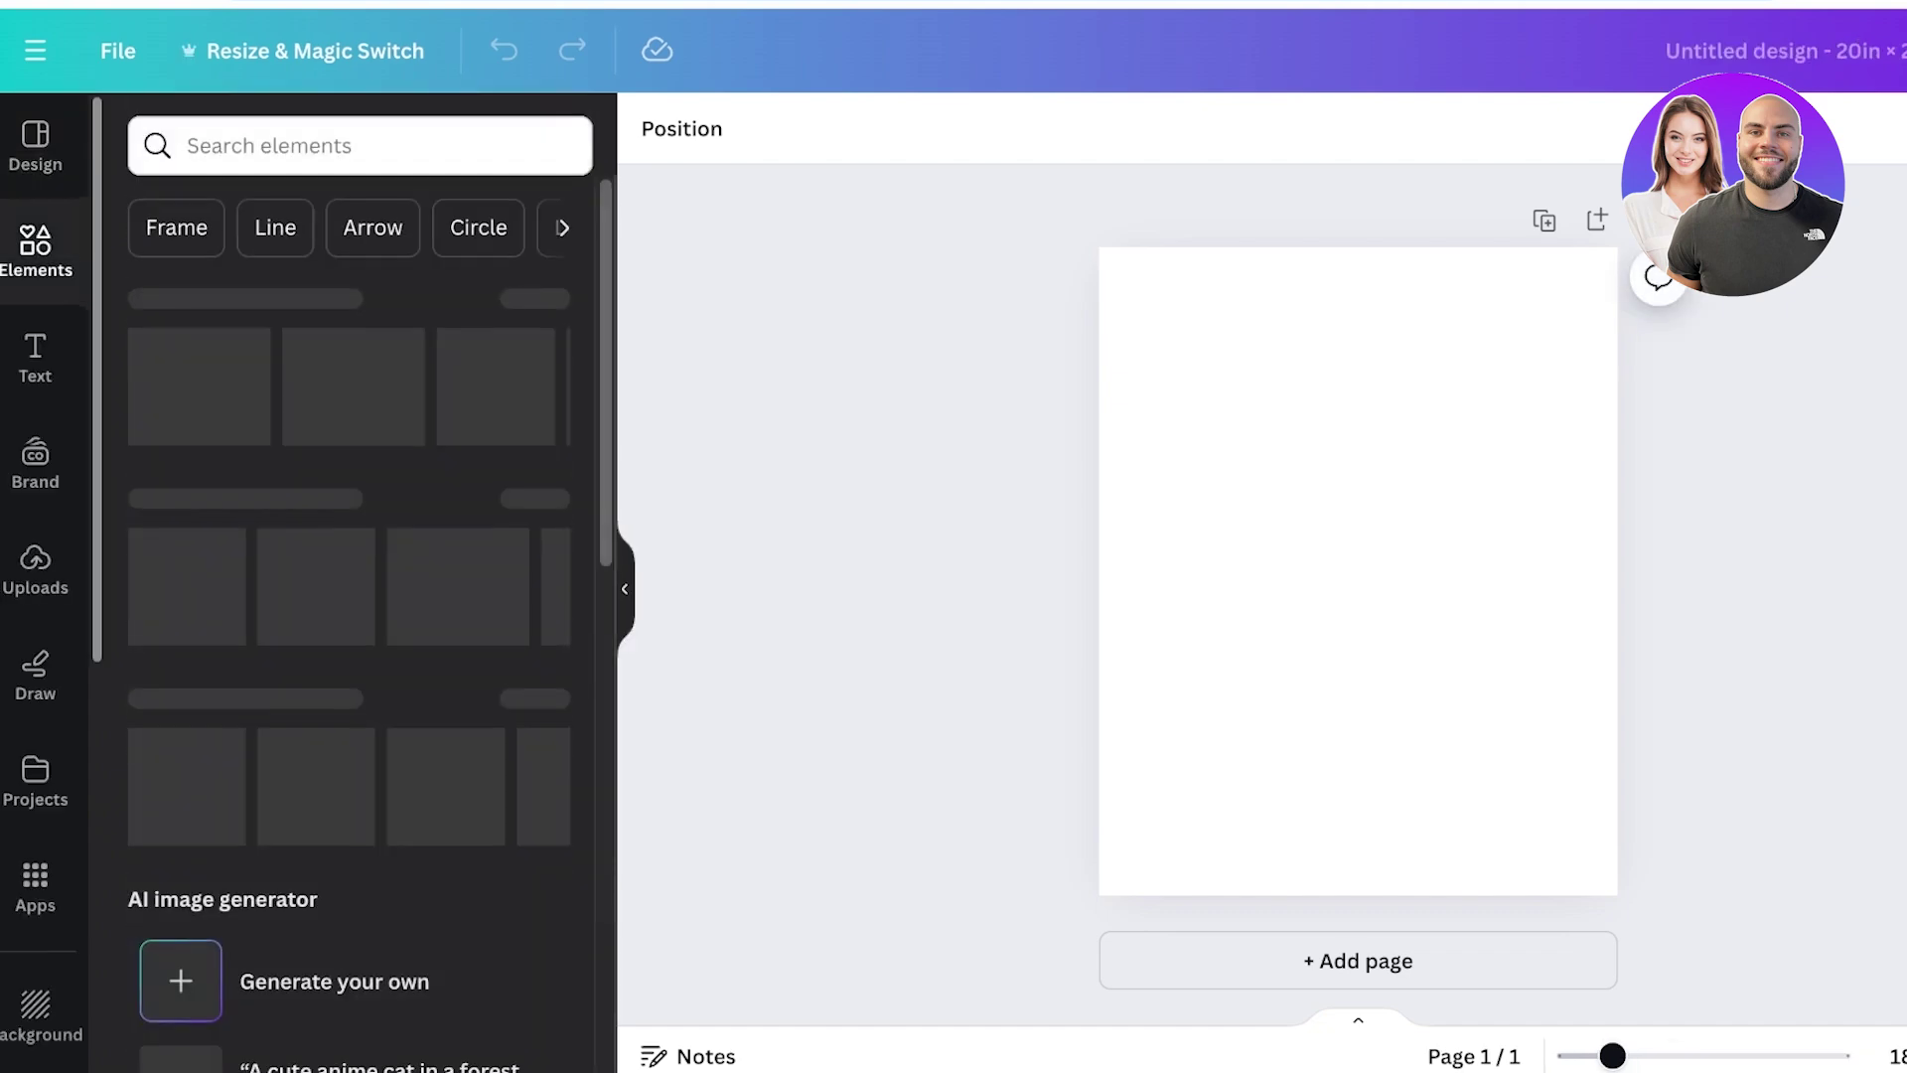
click(298, 146)
text(pink)
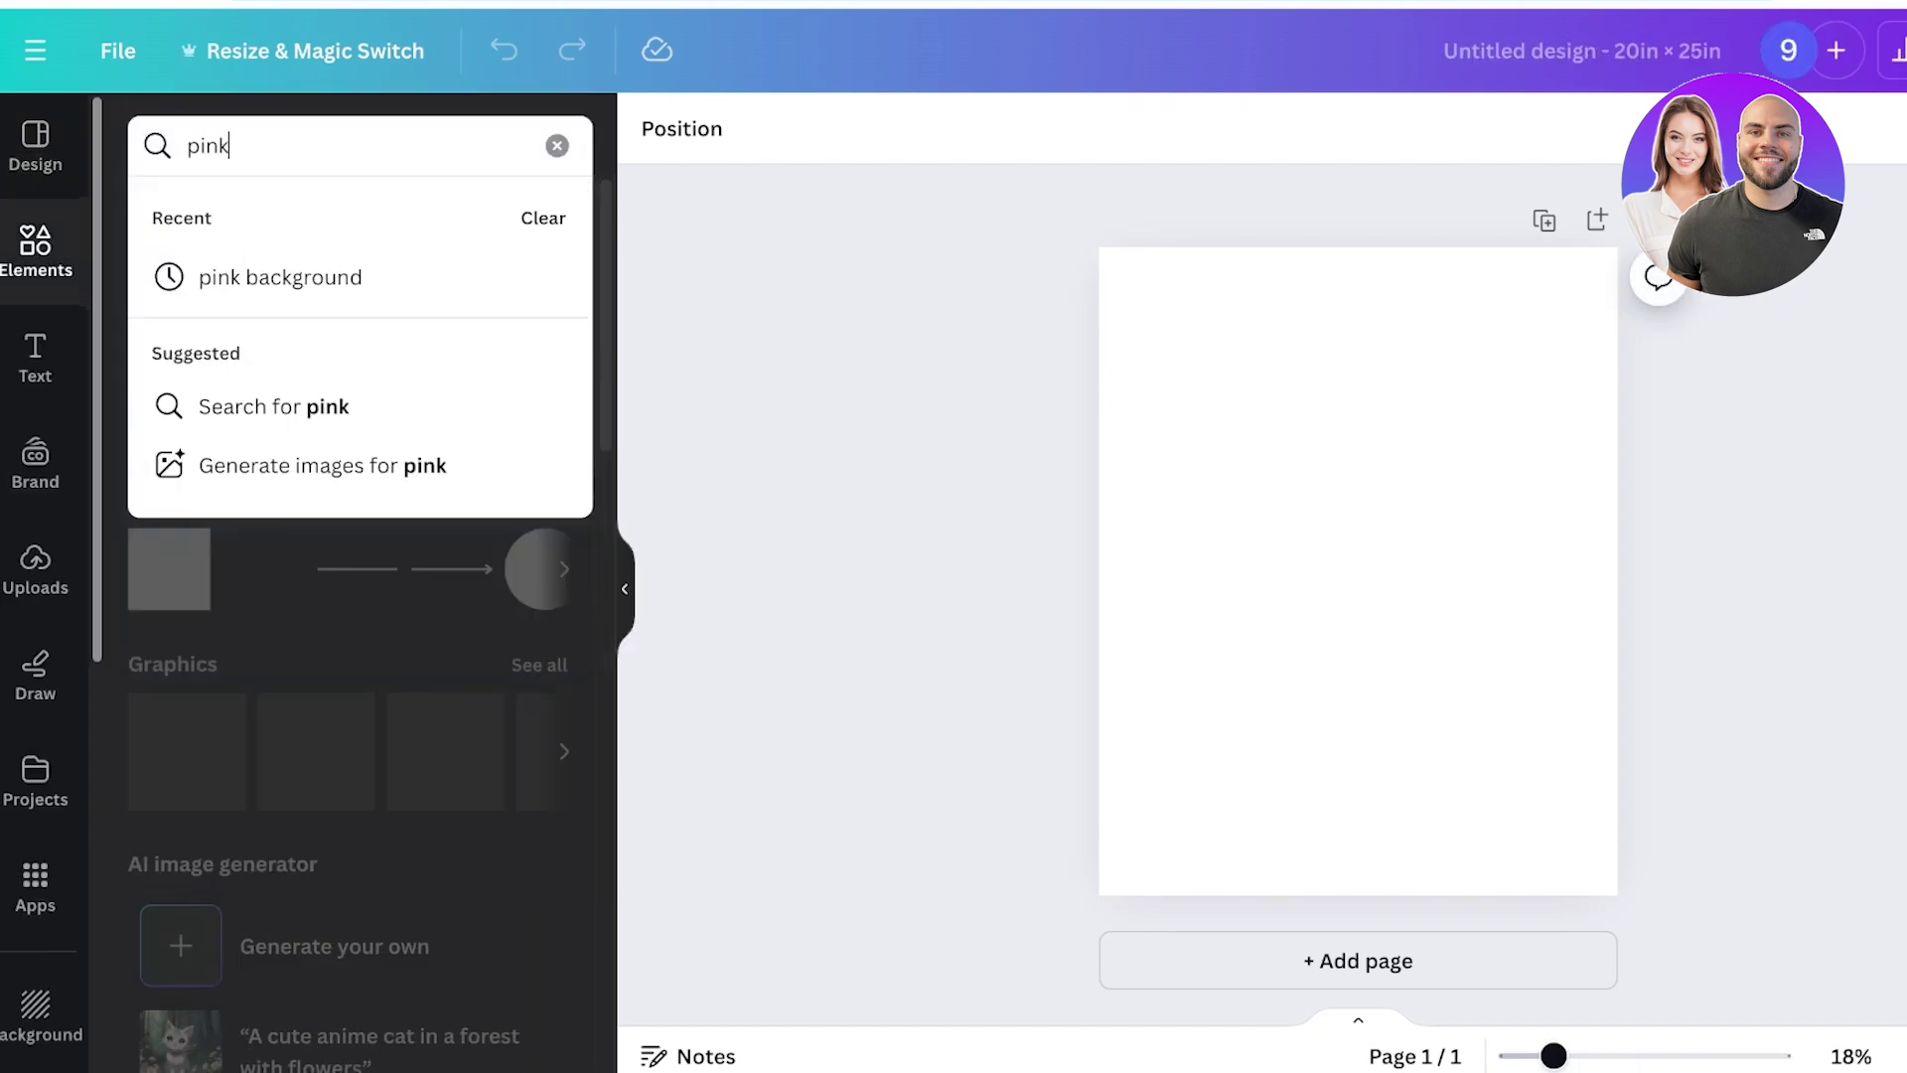
key(Return)
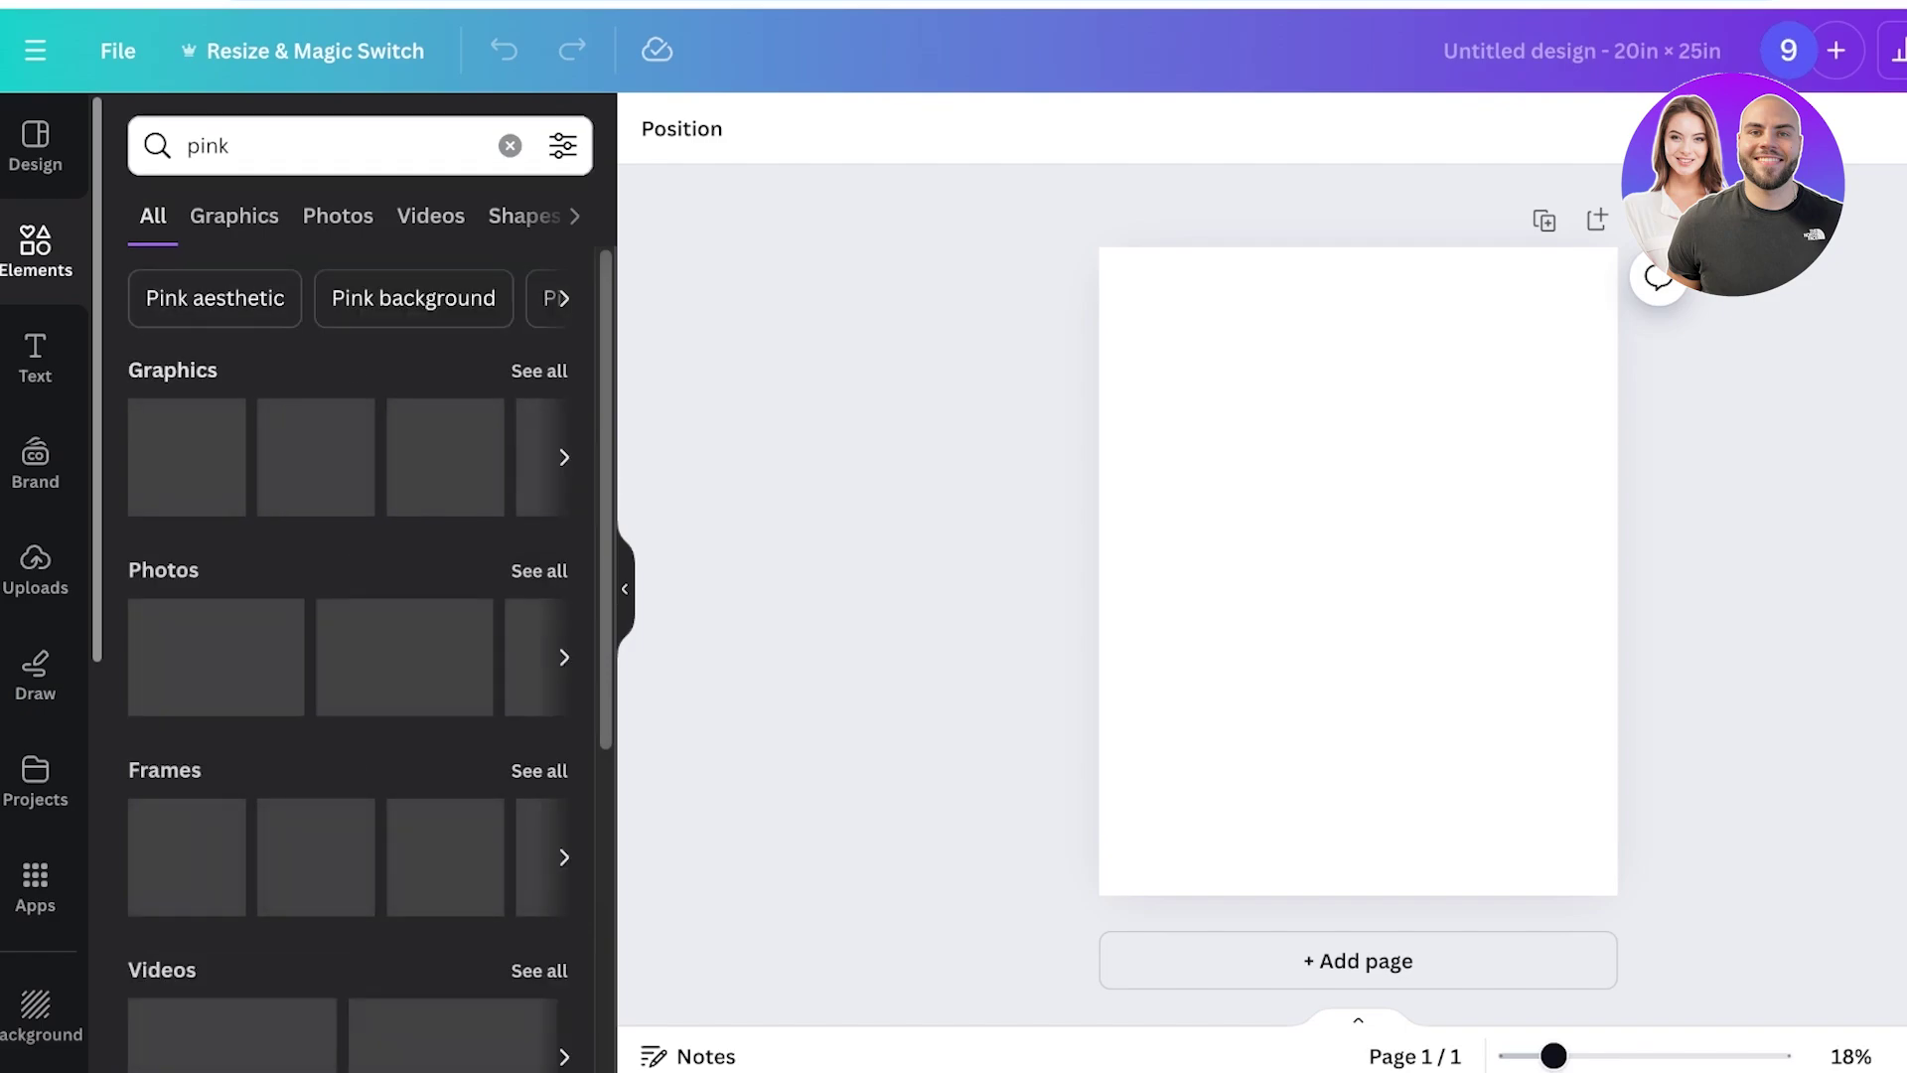
click(172, 370)
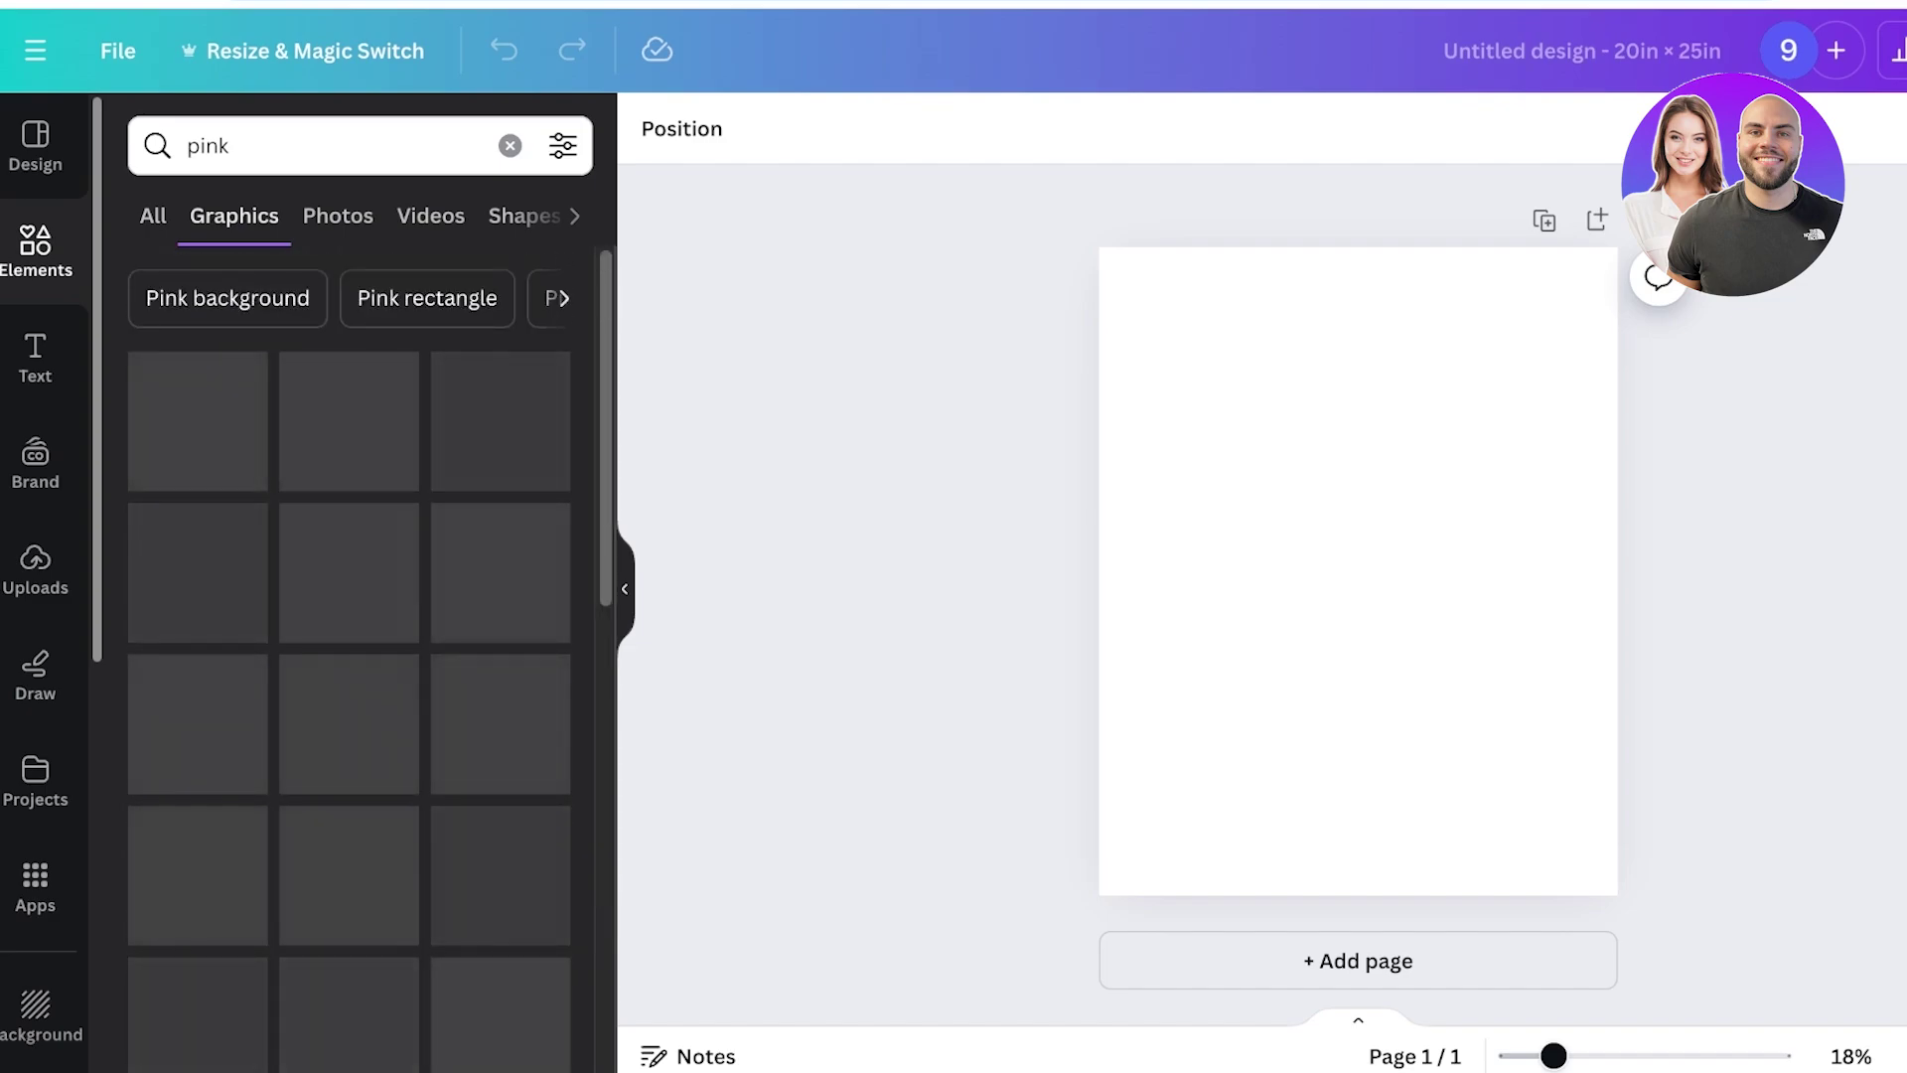
click(153, 216)
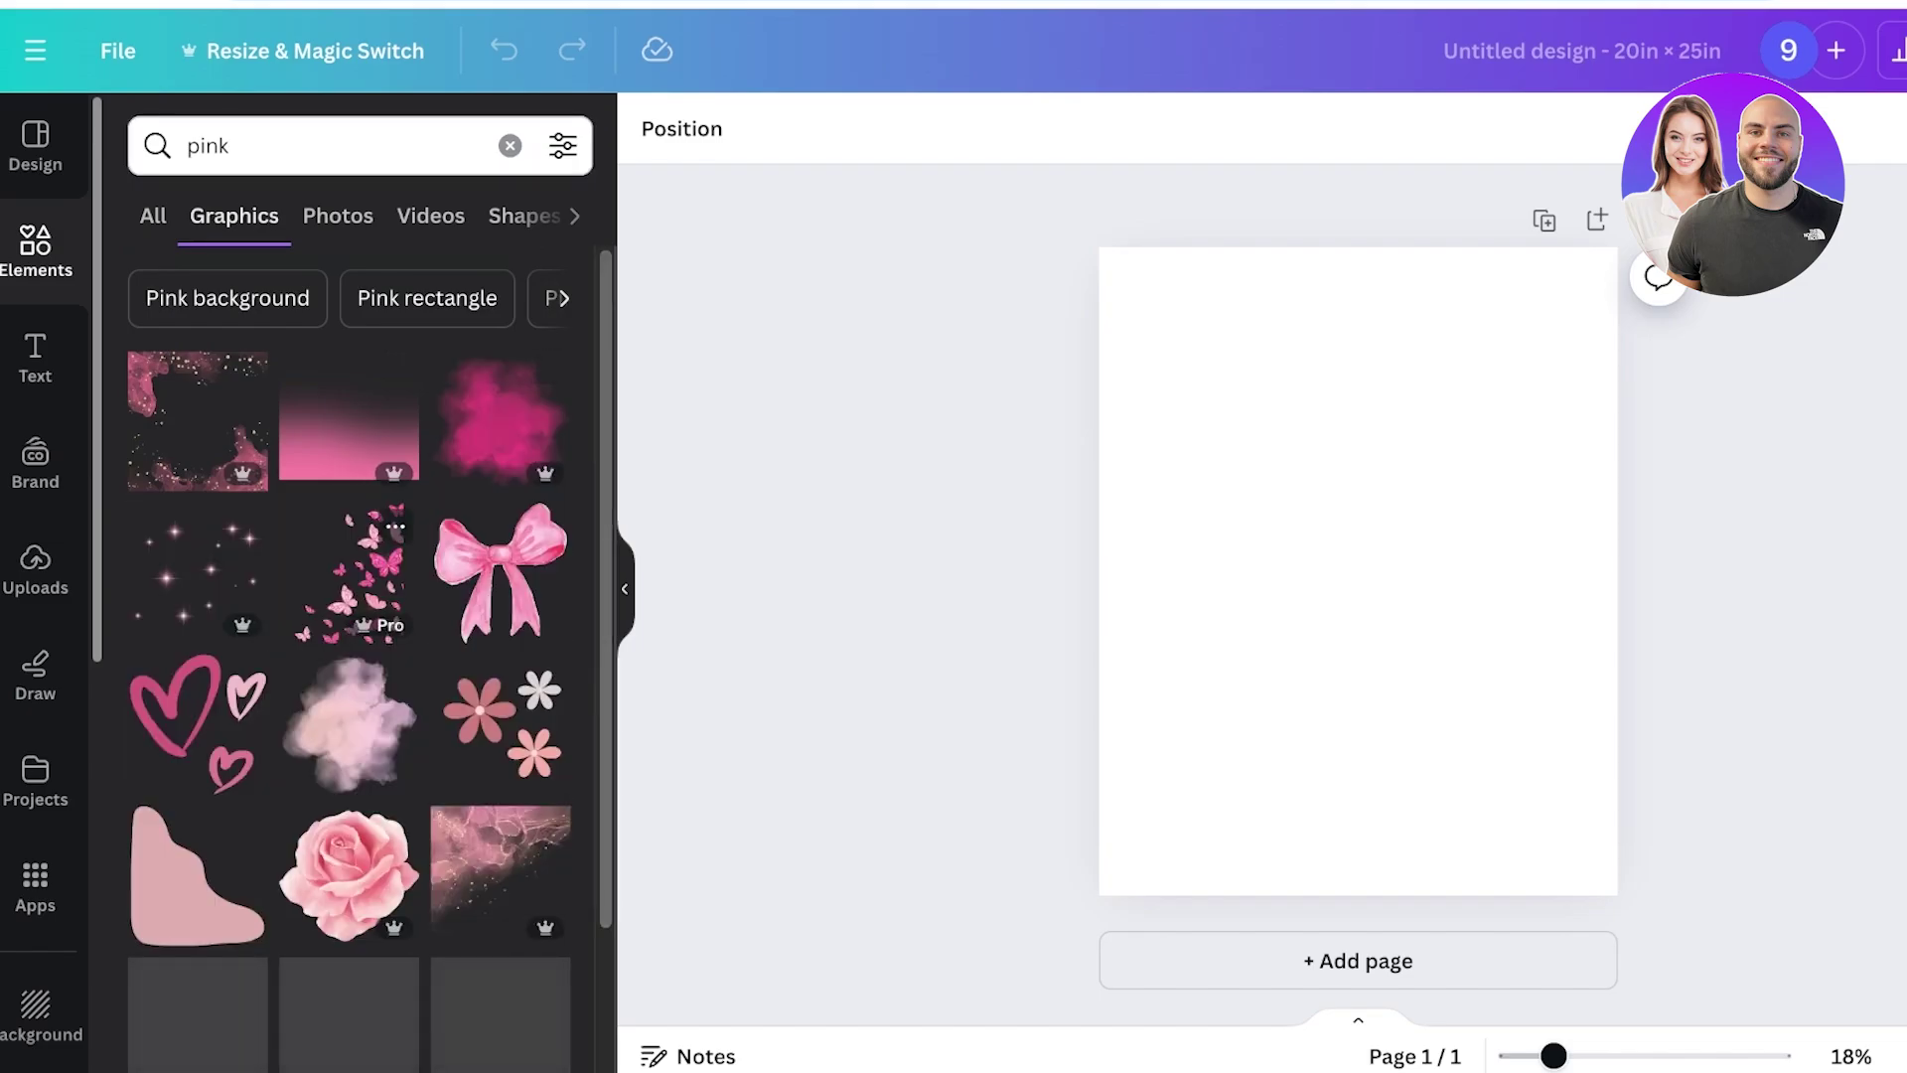
scroll(350, 596, down, 7)
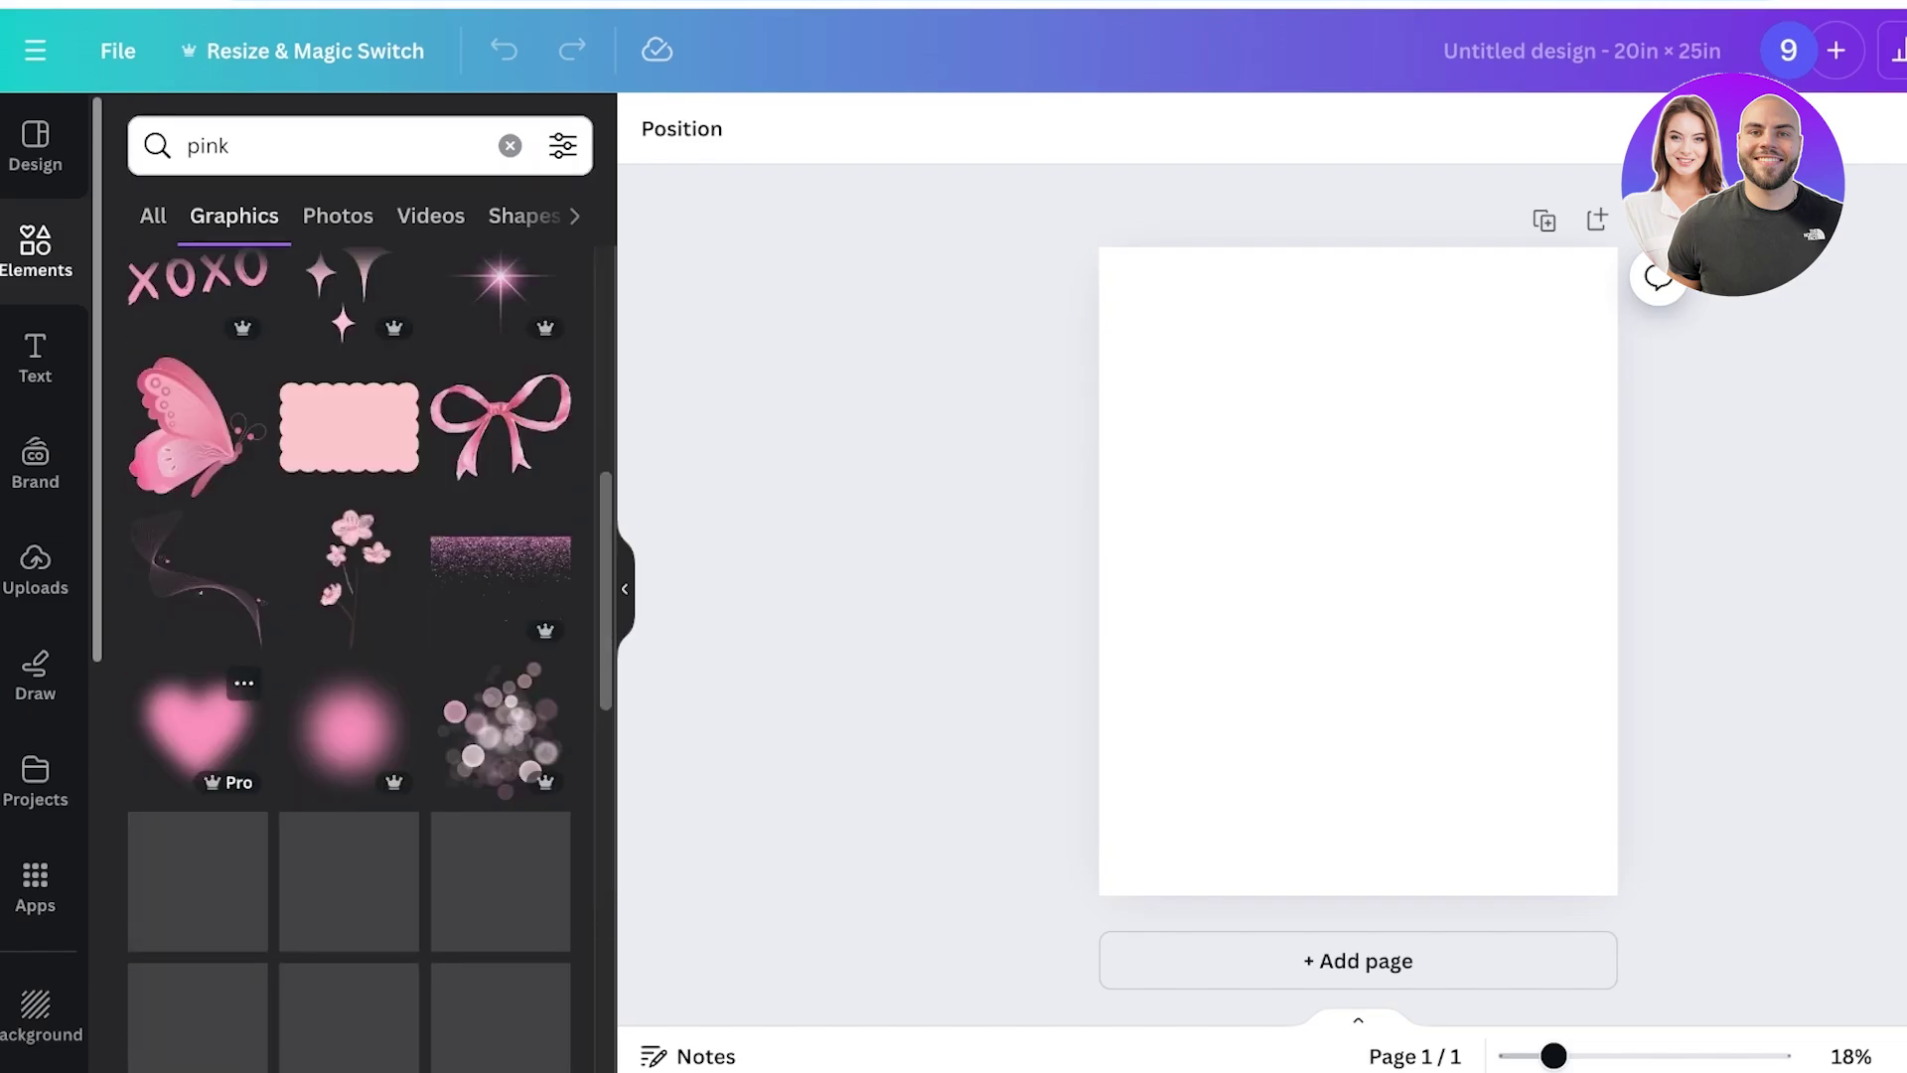
scroll(350, 596, down, 4)
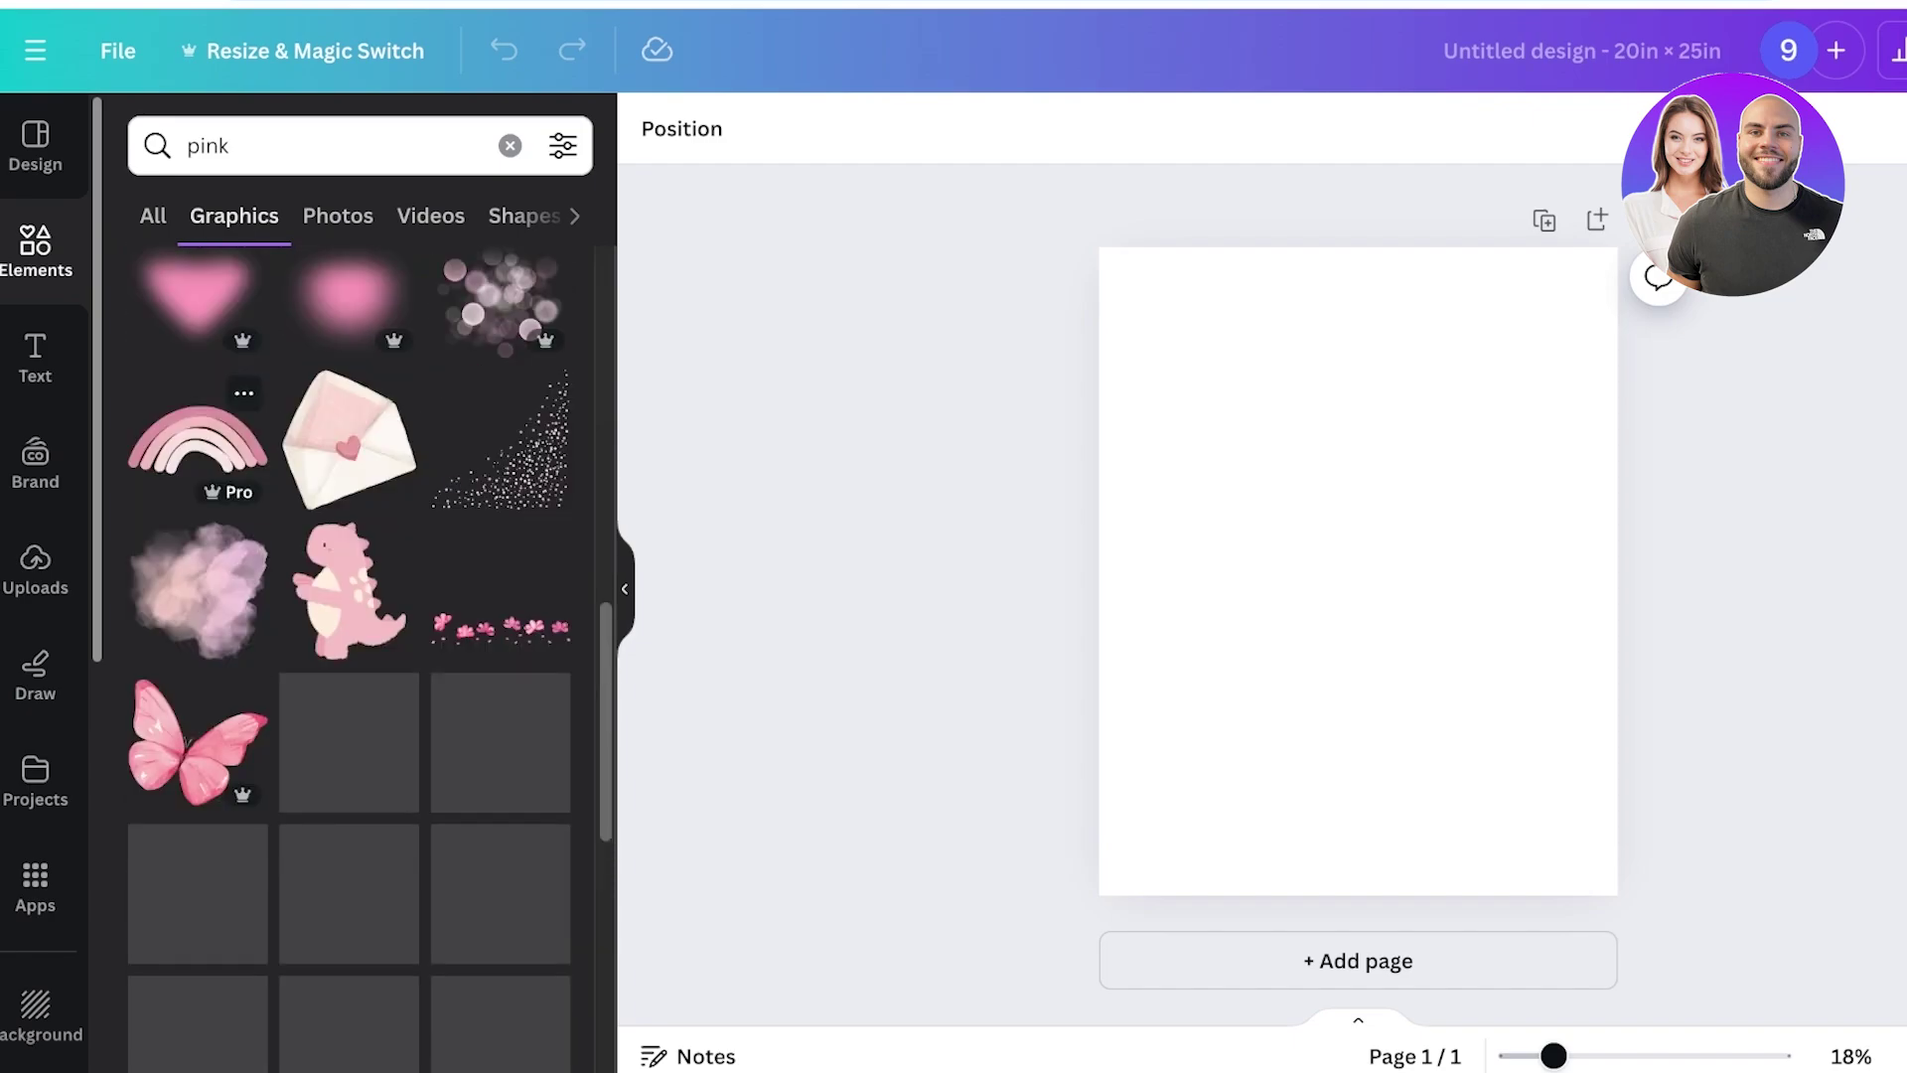
Add the pastel rainbow, enlarge and centre it, and darken its outer band to muted rose.
click(198, 437)
drag(1463, 519, 1550, 476)
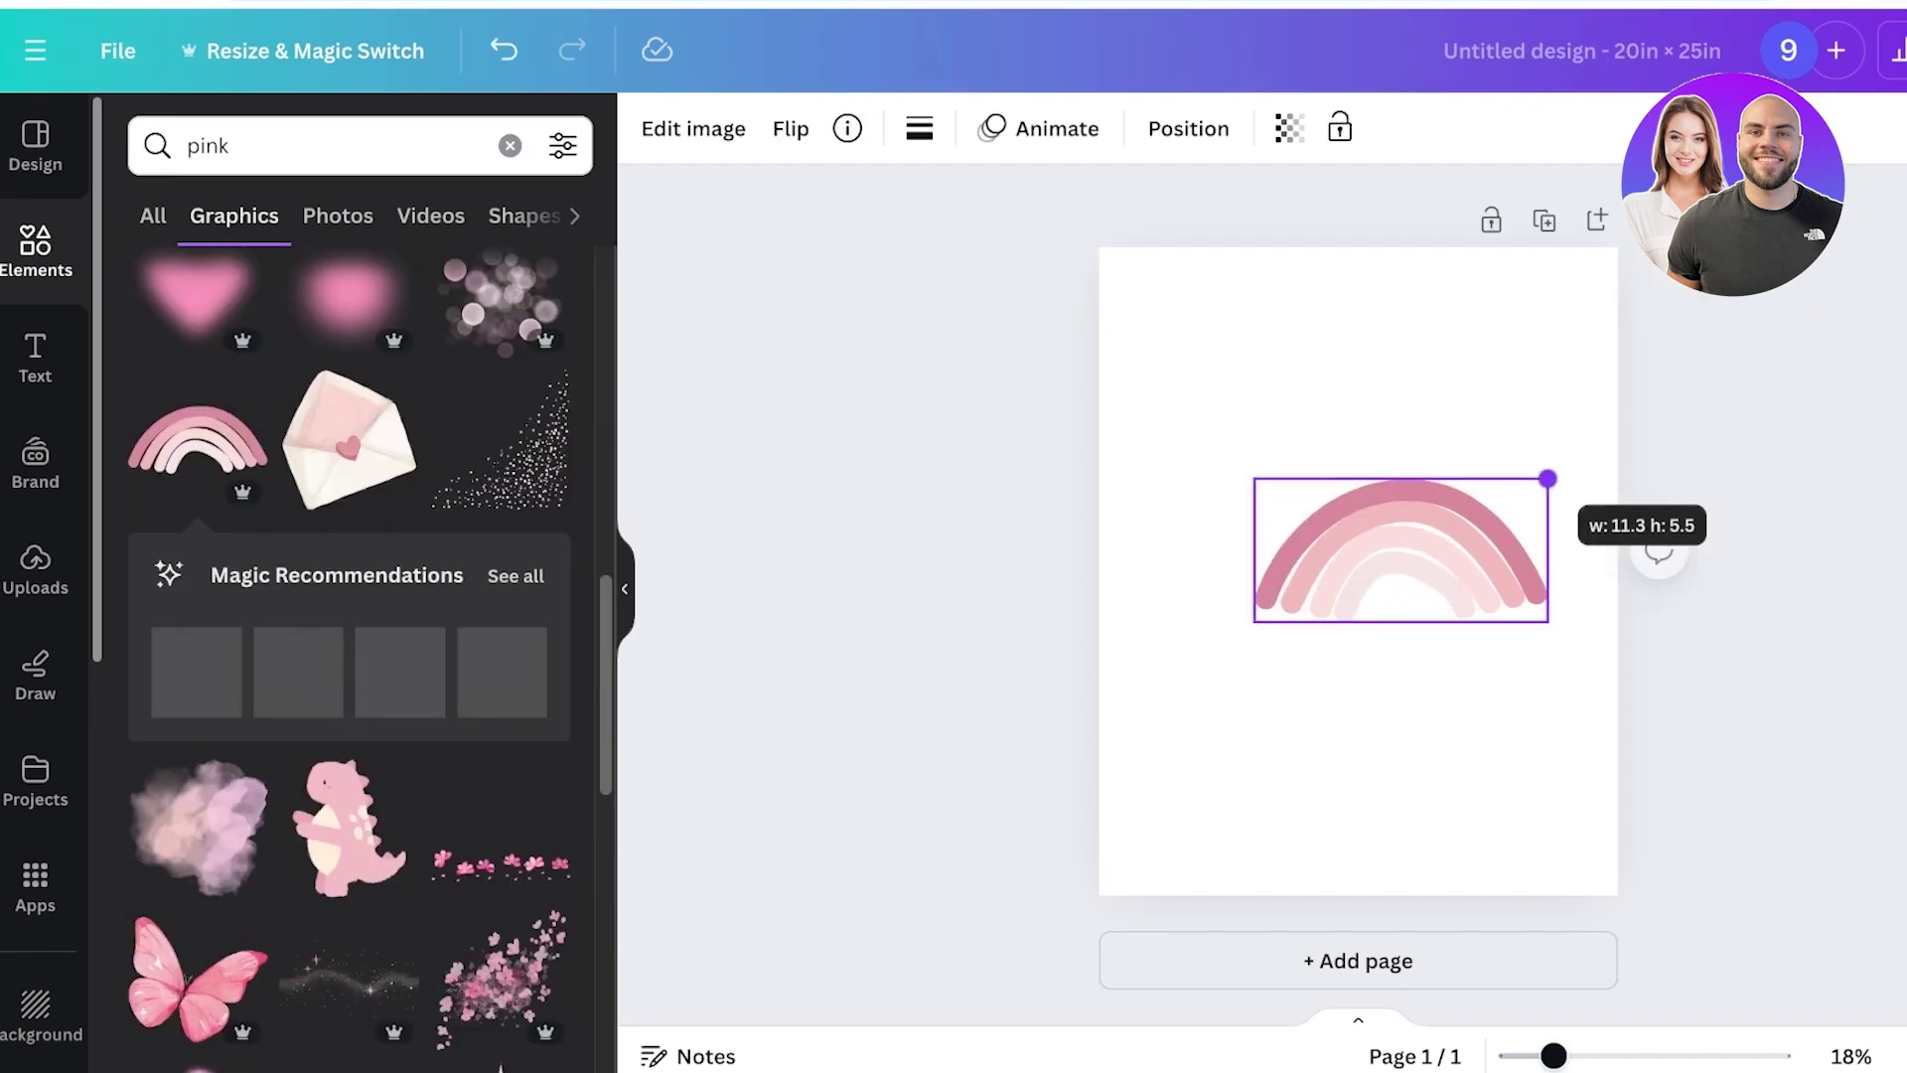
drag(1400, 549, 1358, 541)
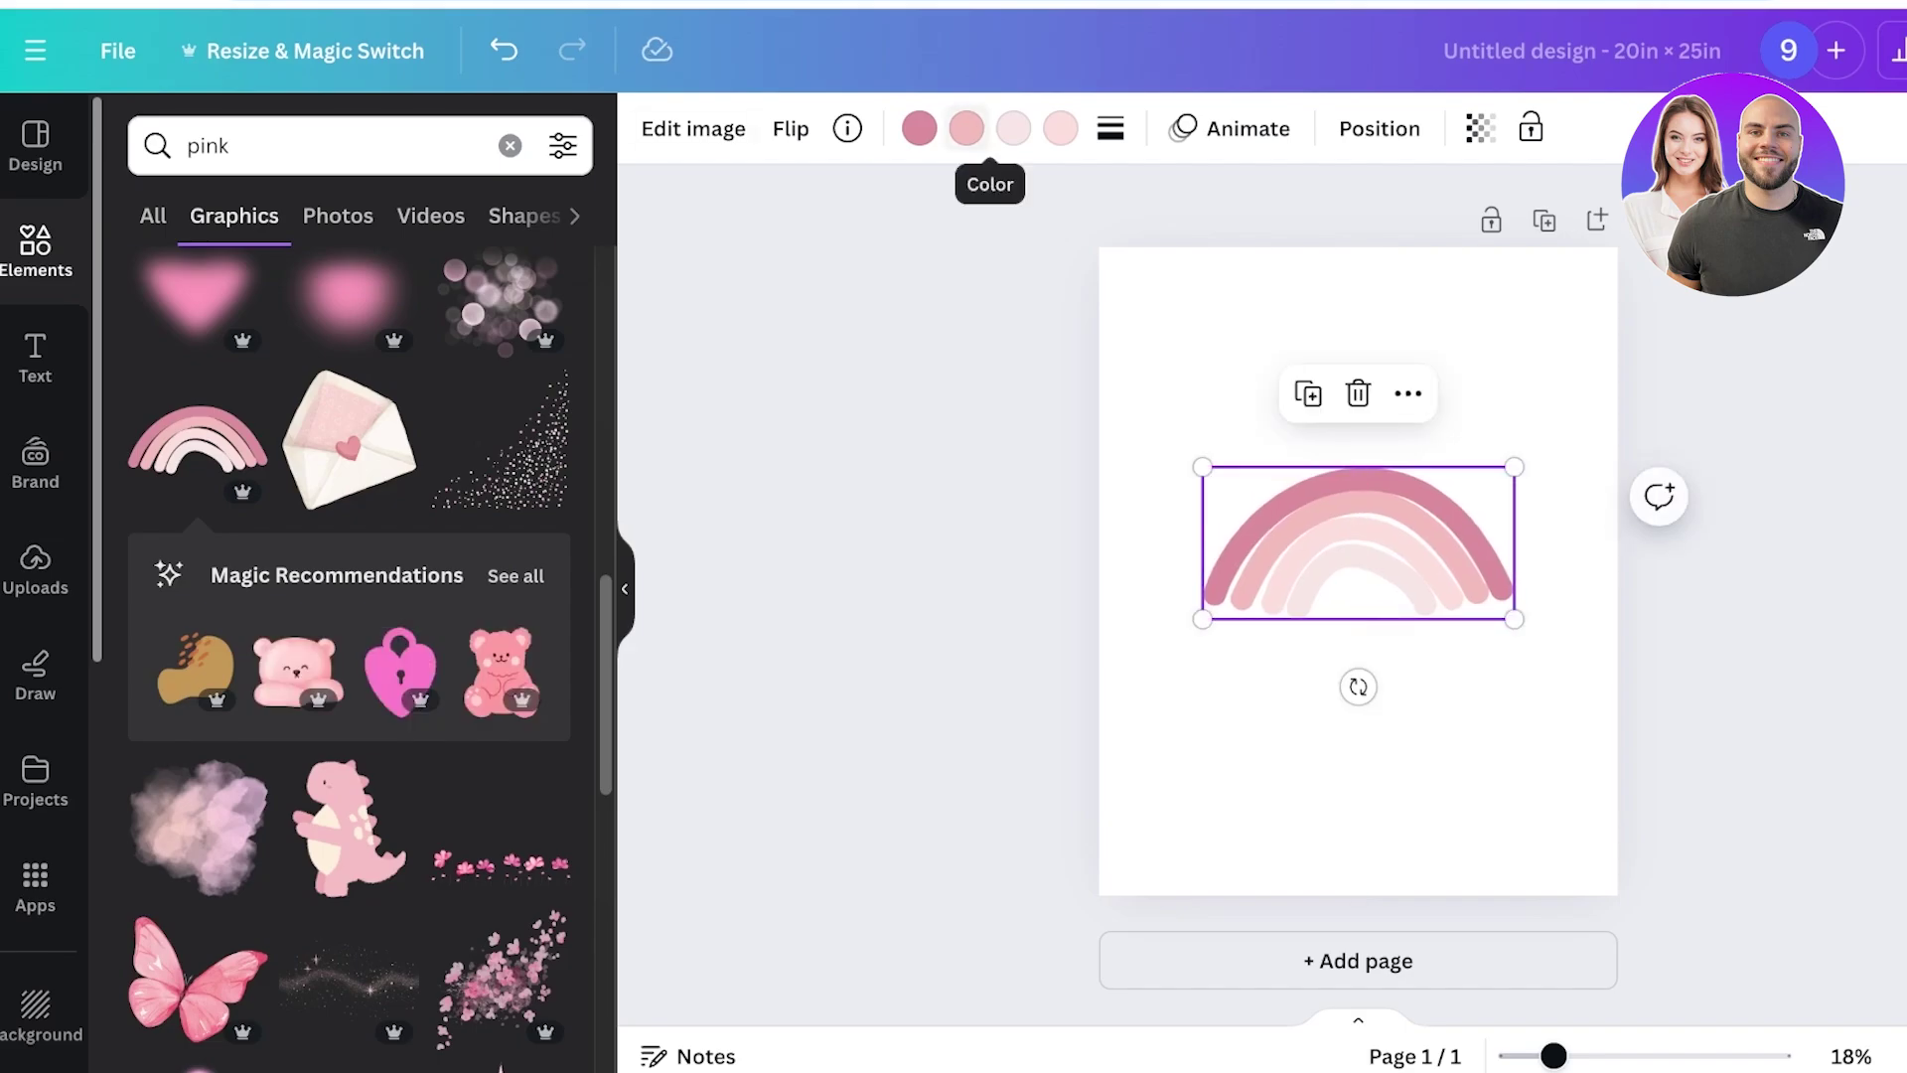
click(920, 128)
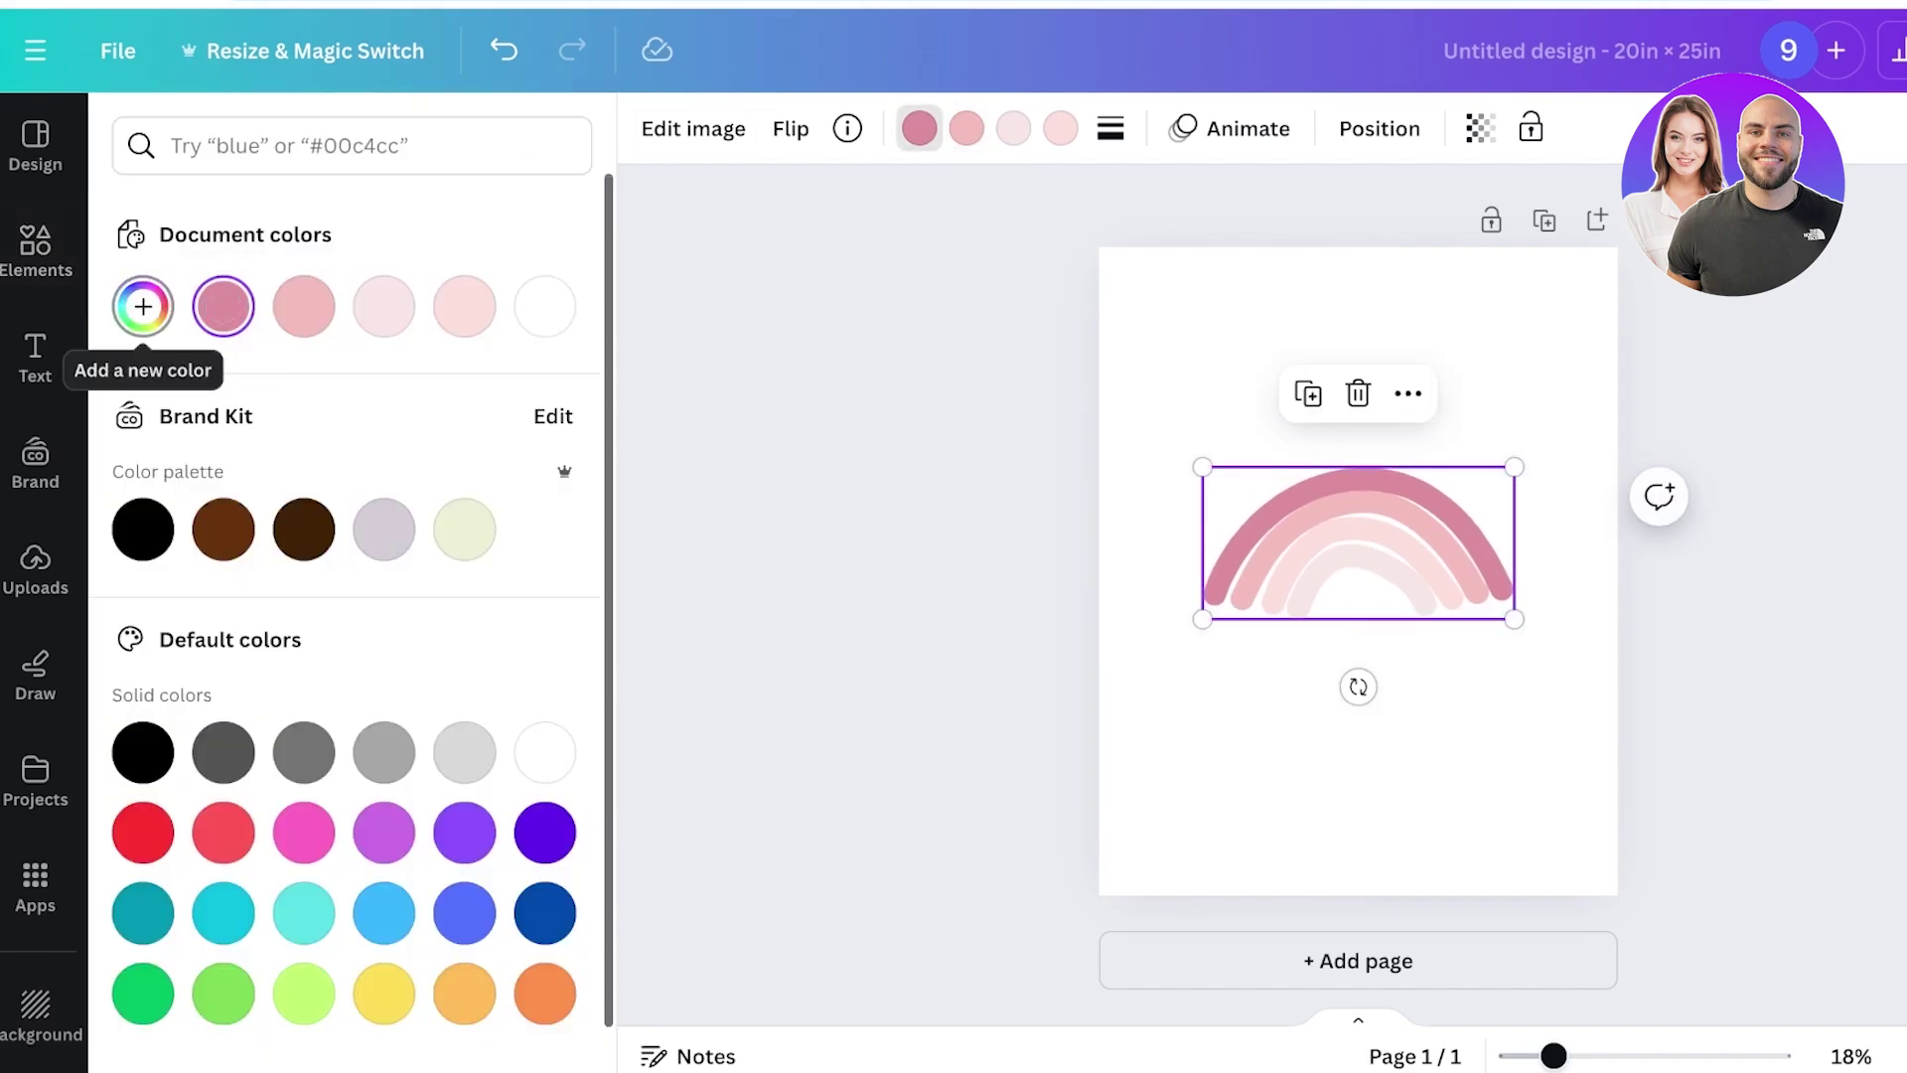
click(223, 306)
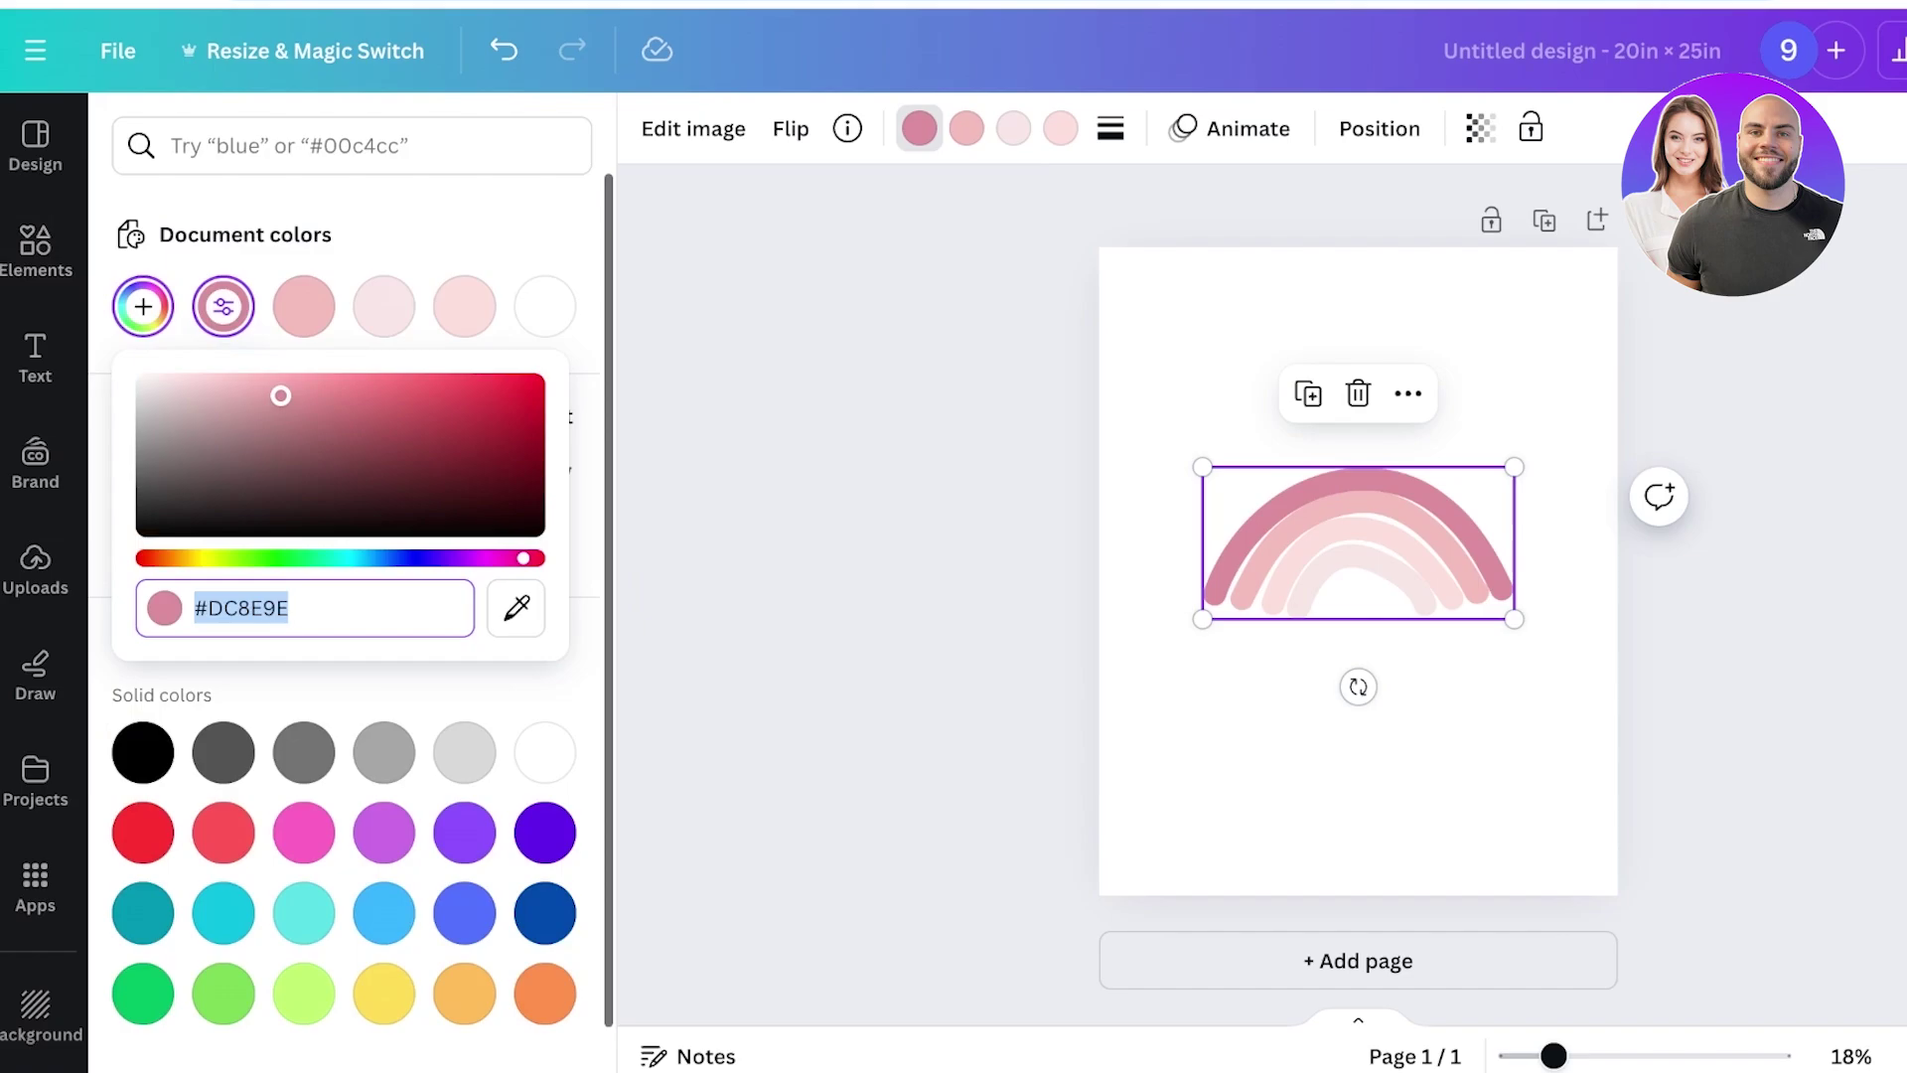
drag(281, 395, 284, 426)
Recolour the rainbow's second band with a pasted muted pink hex value, slightly darkened.
click(967, 128)
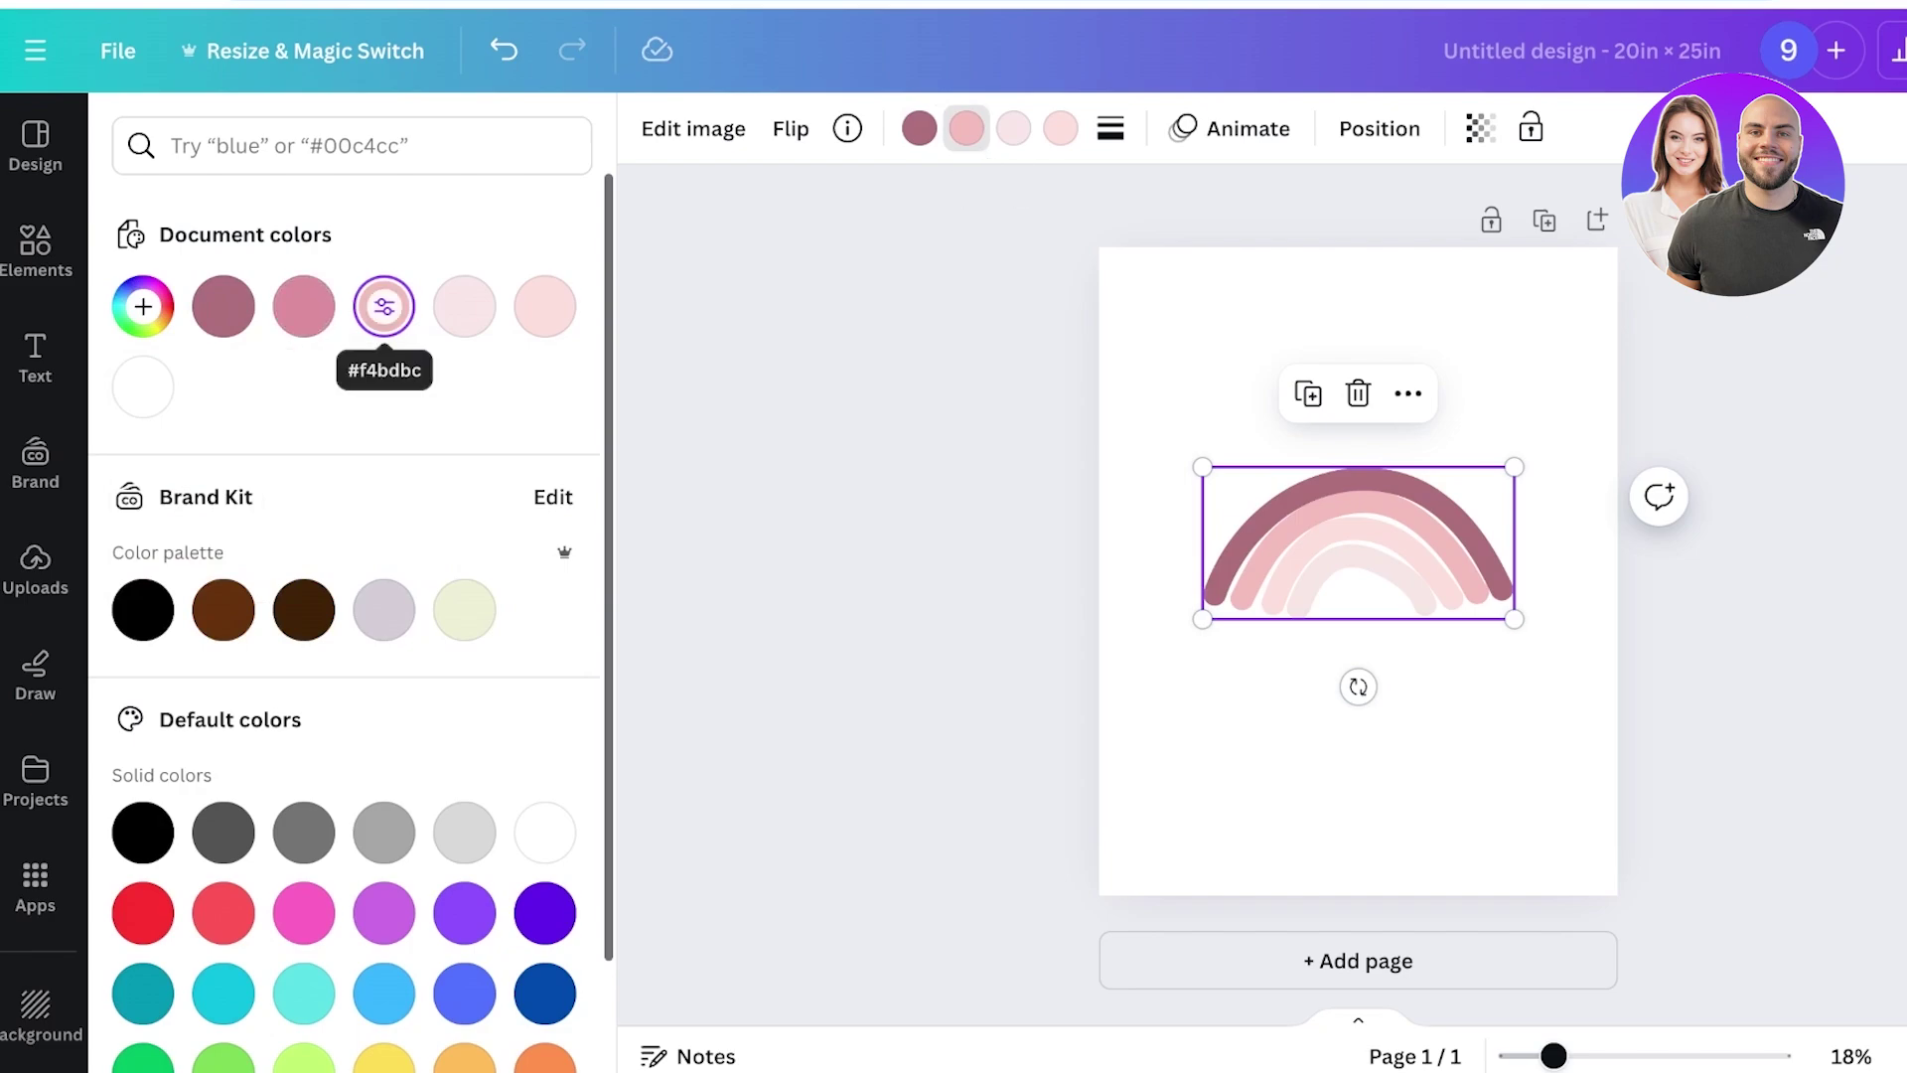
click(383, 306)
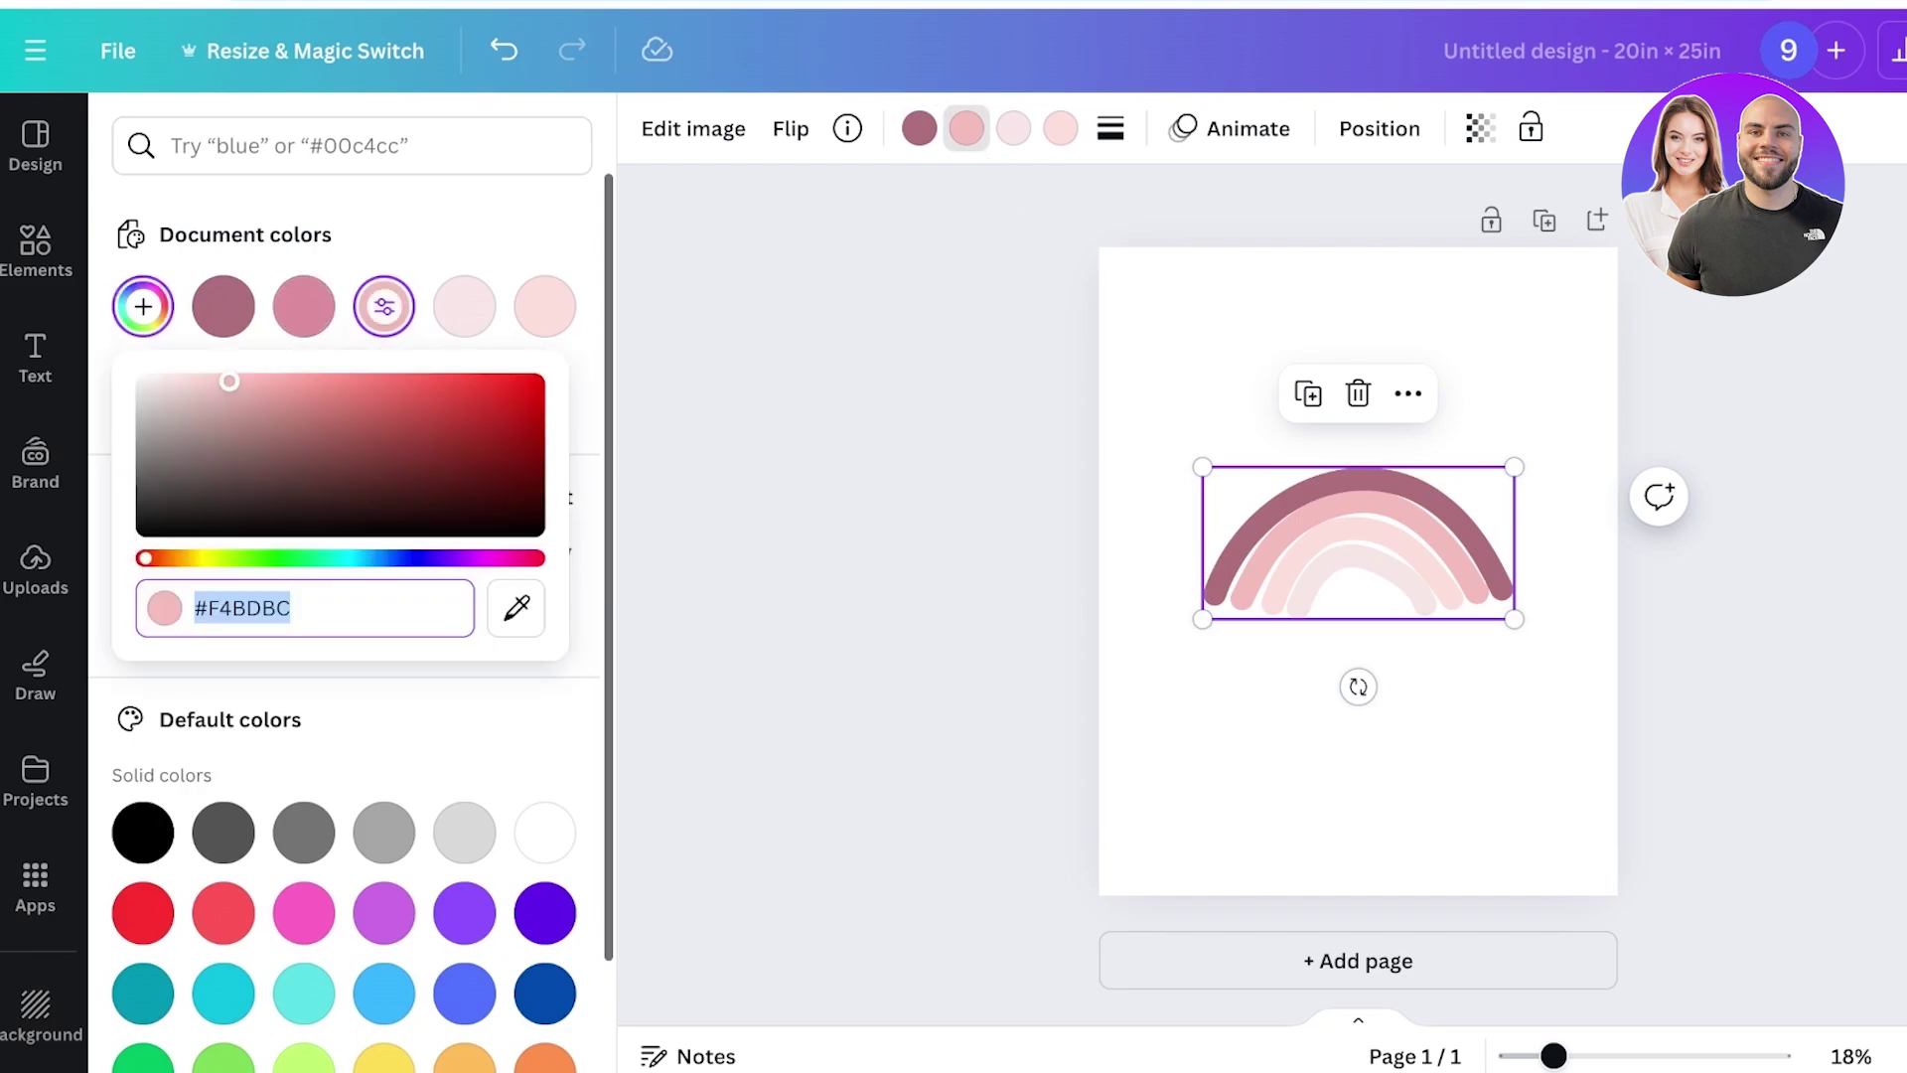
text(#D0A1A1)
key(Return)
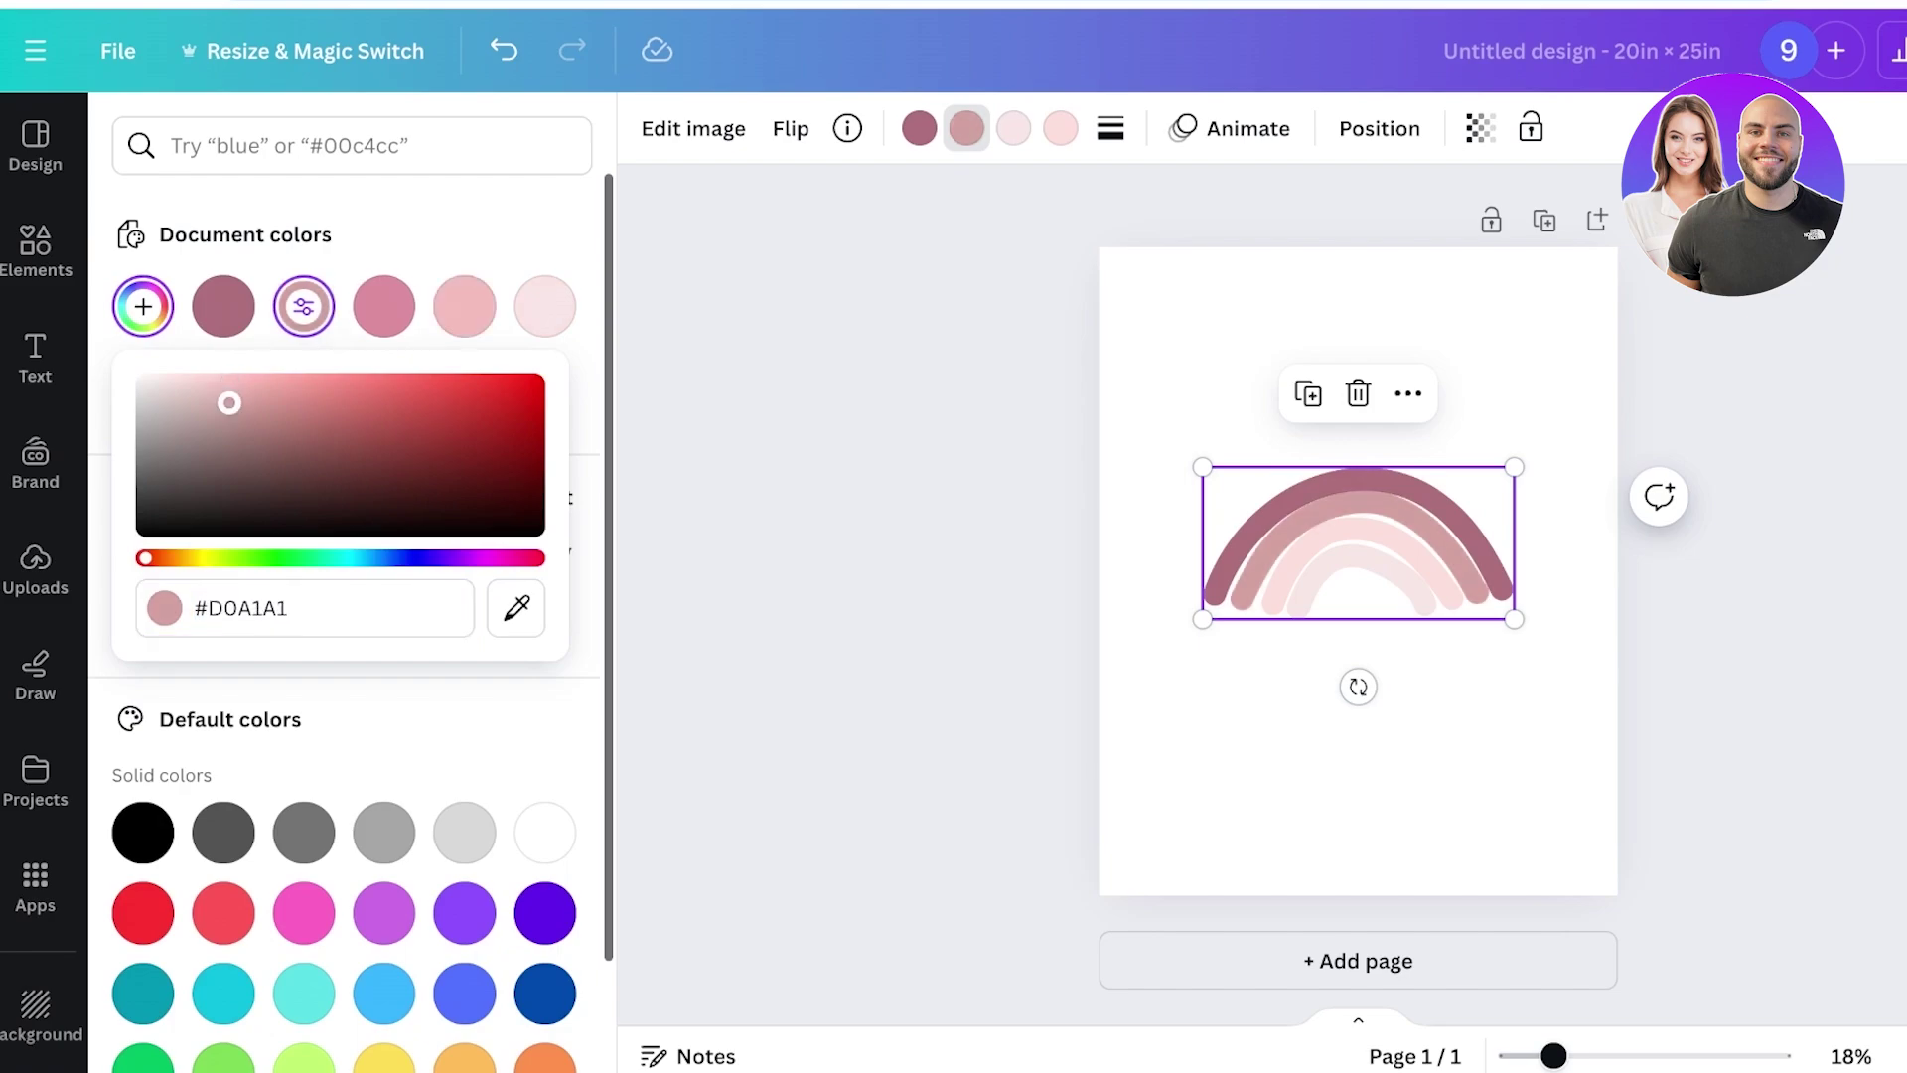
drag(230, 402, 227, 412)
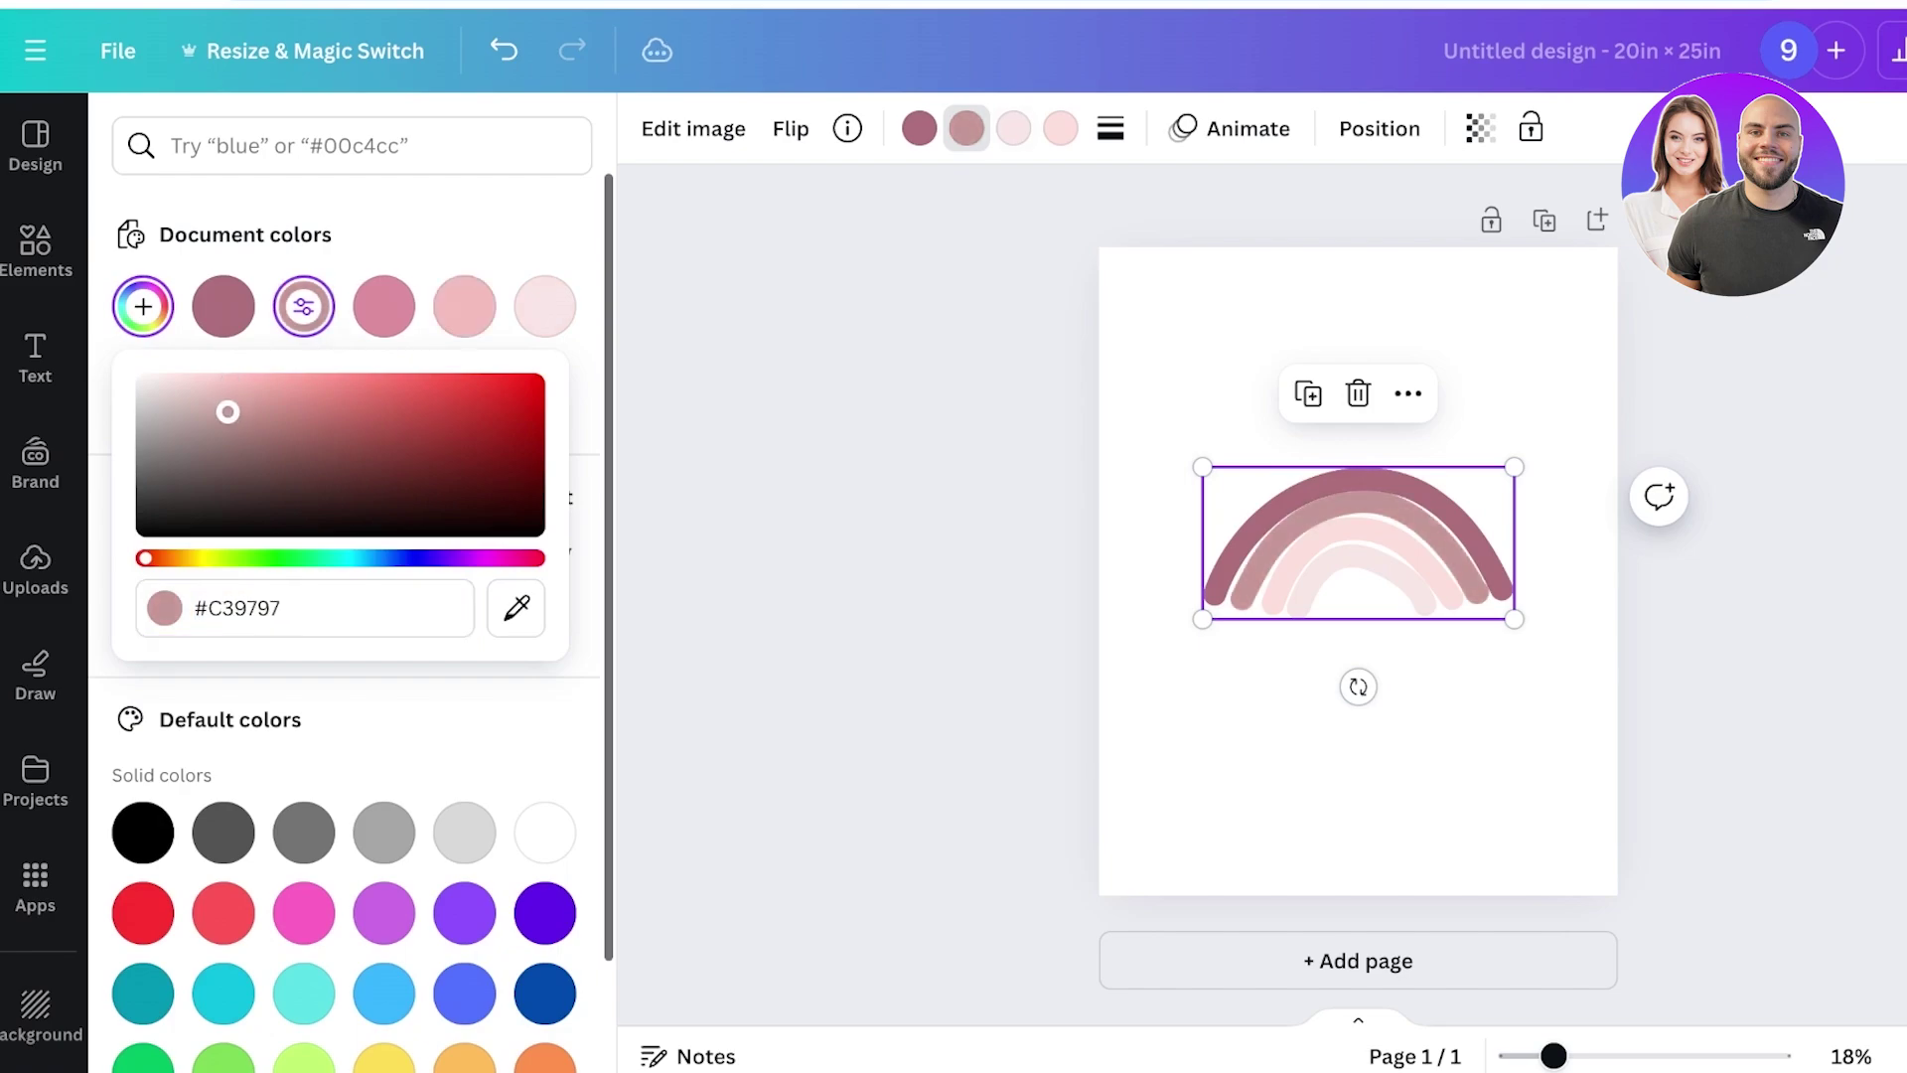
Turn the third and innermost rainbow bands greyish pink, pasting a hex value for the innermost.
click(1013, 128)
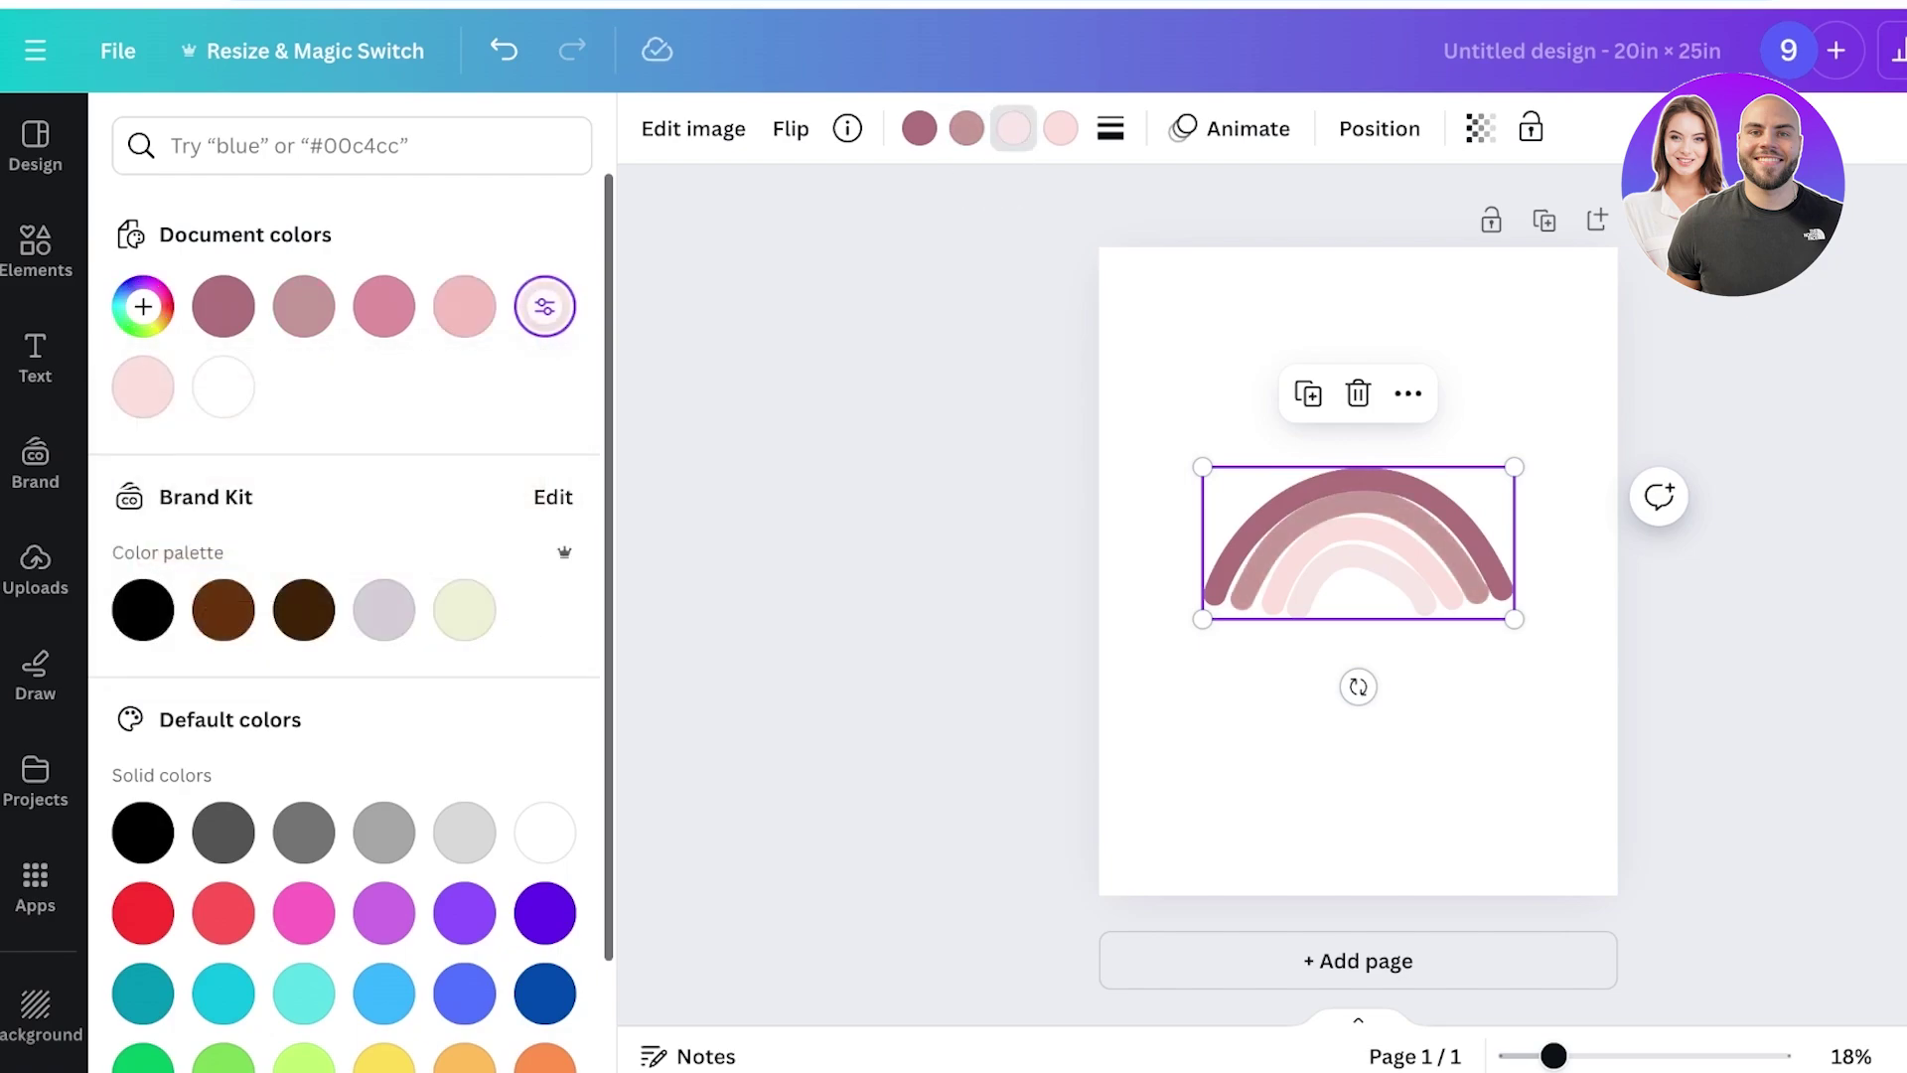
click(544, 306)
drag(163, 381, 159, 401)
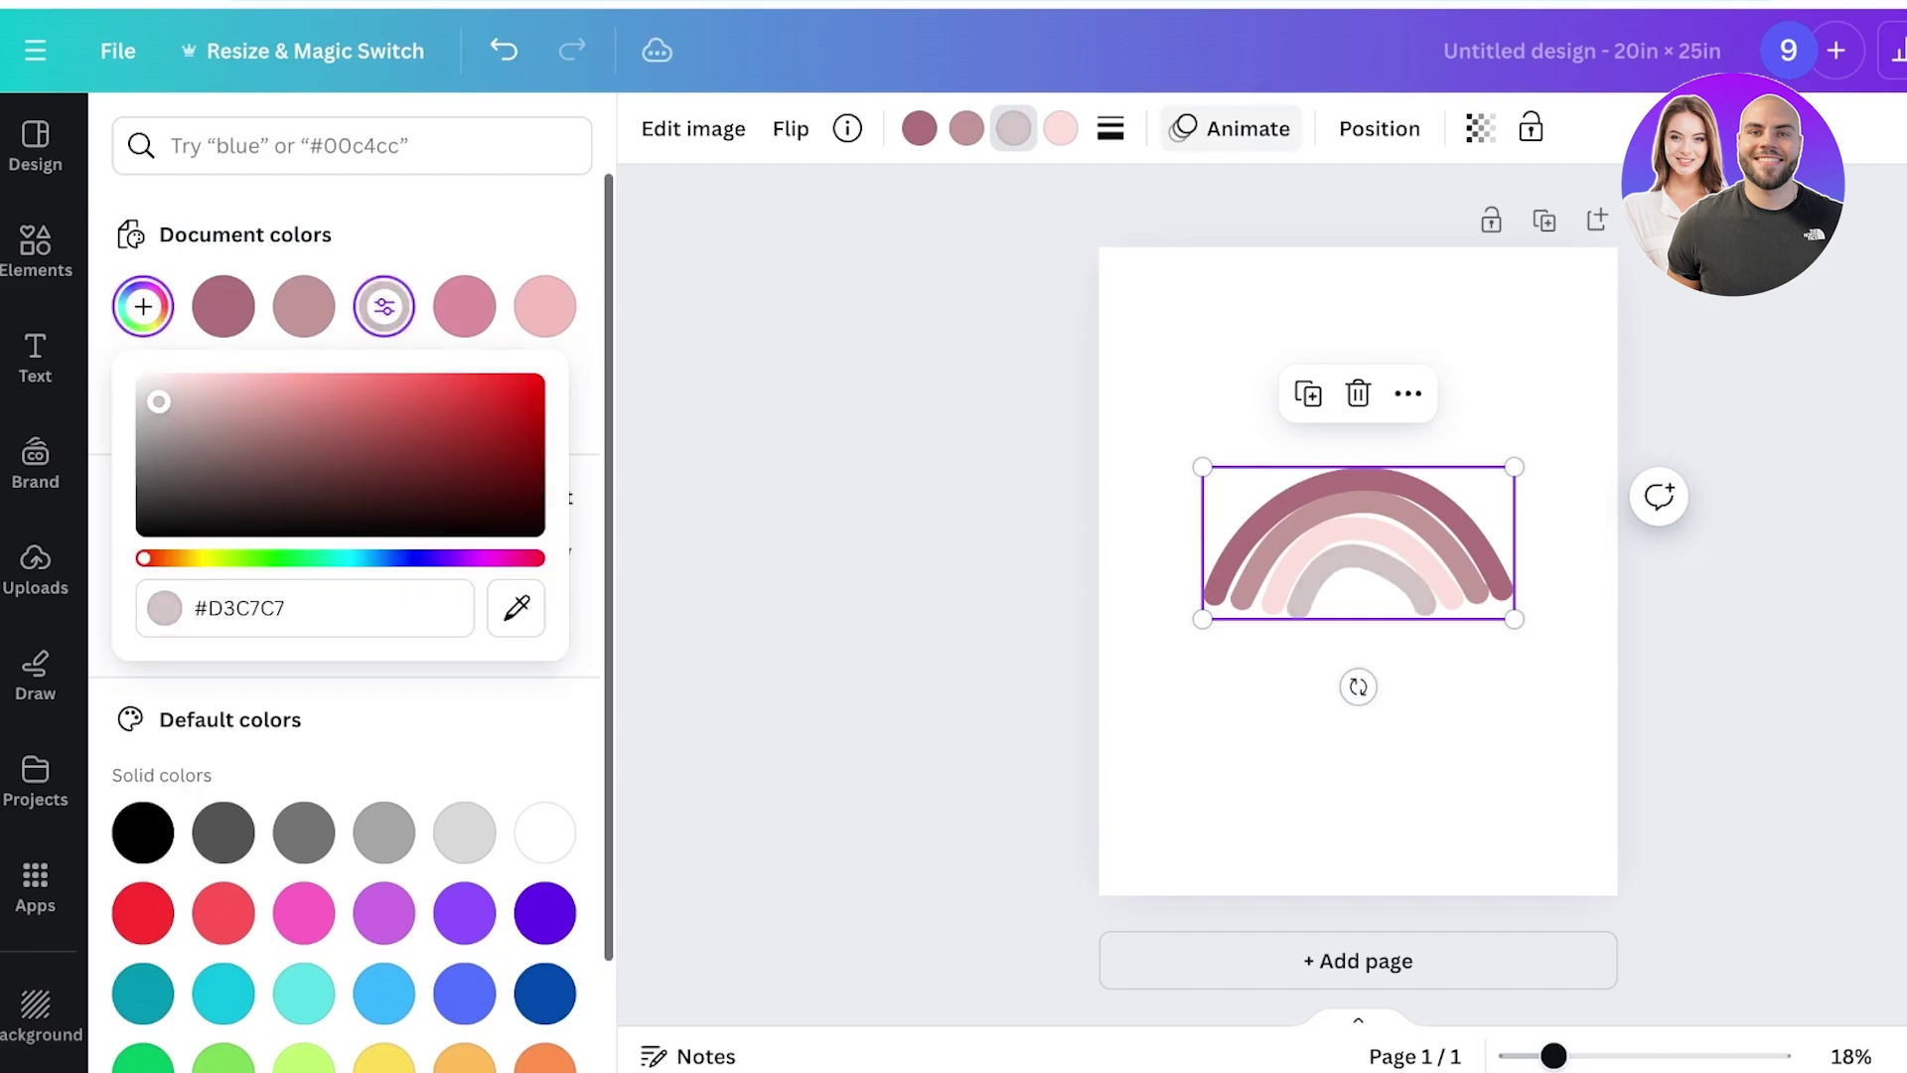
click(1014, 127)
click(1061, 128)
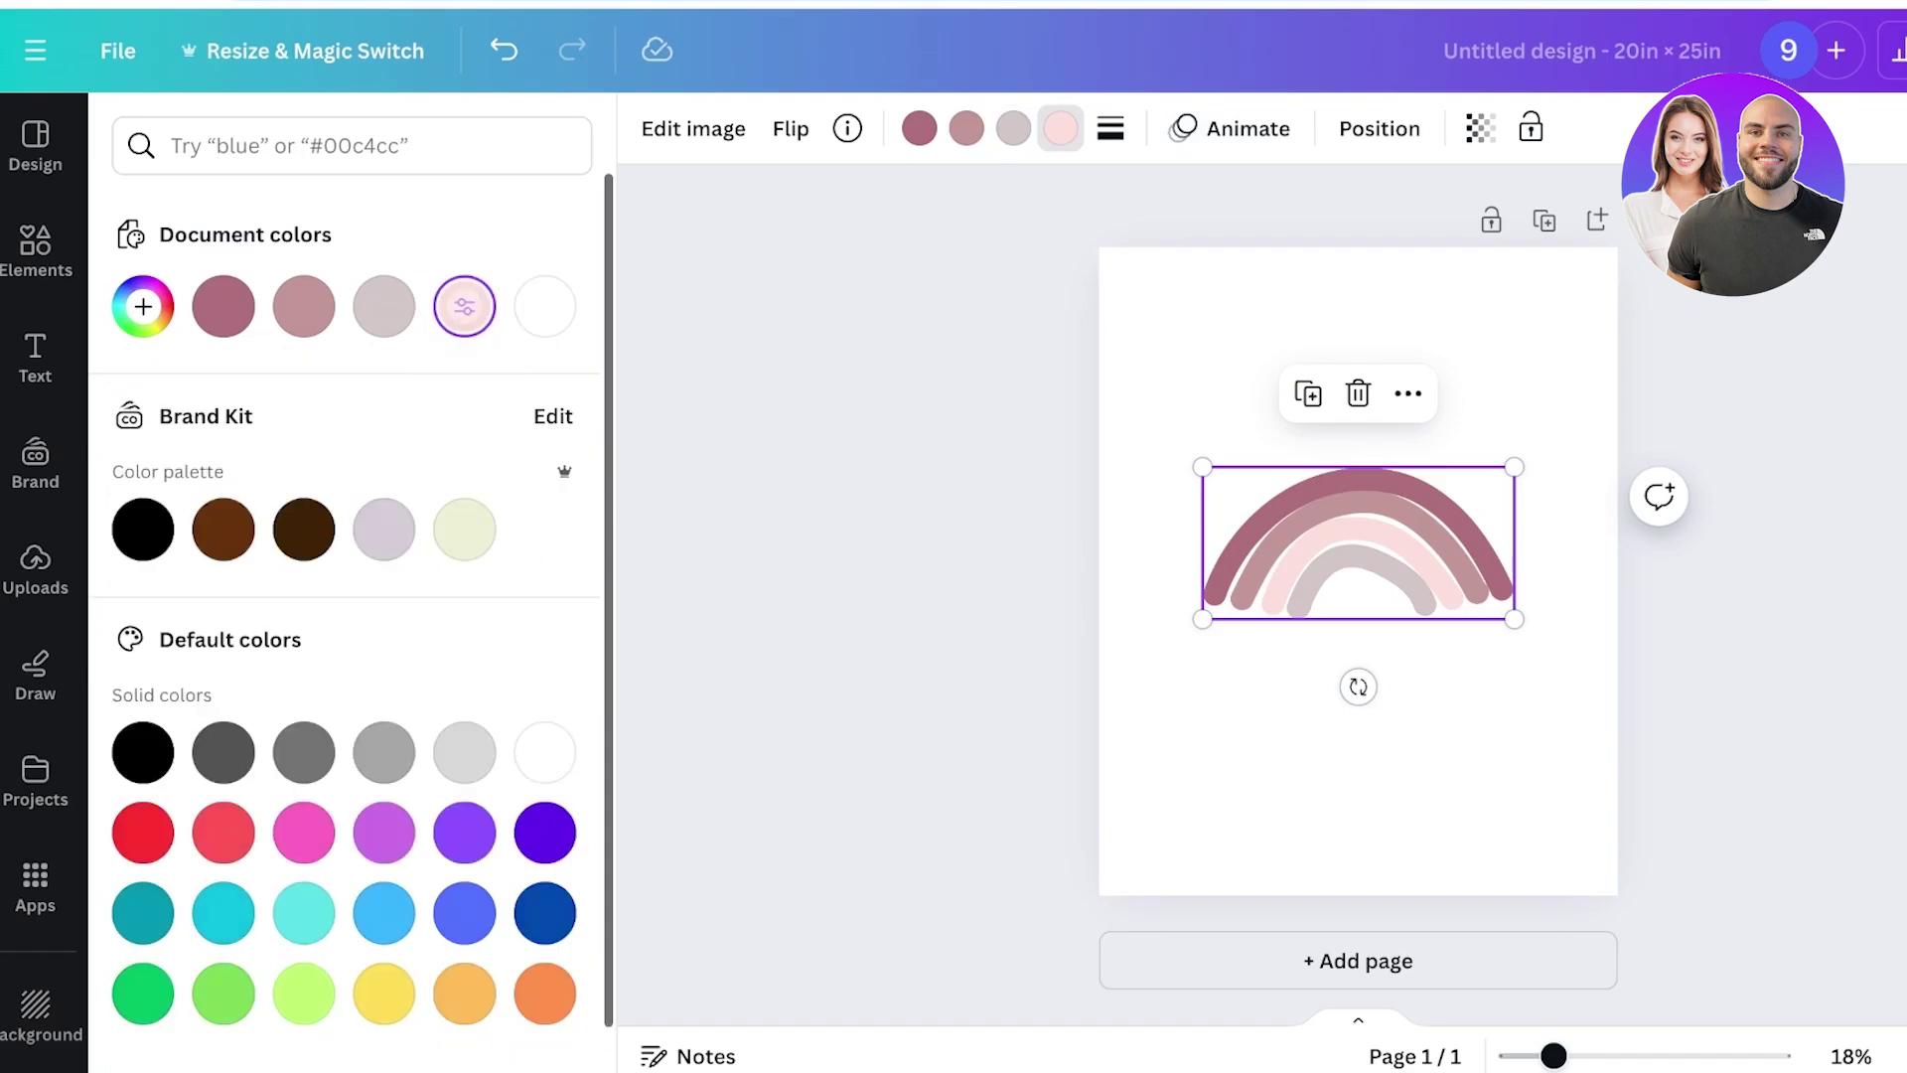
click(464, 306)
text(#C3ACAB)
key(Return)
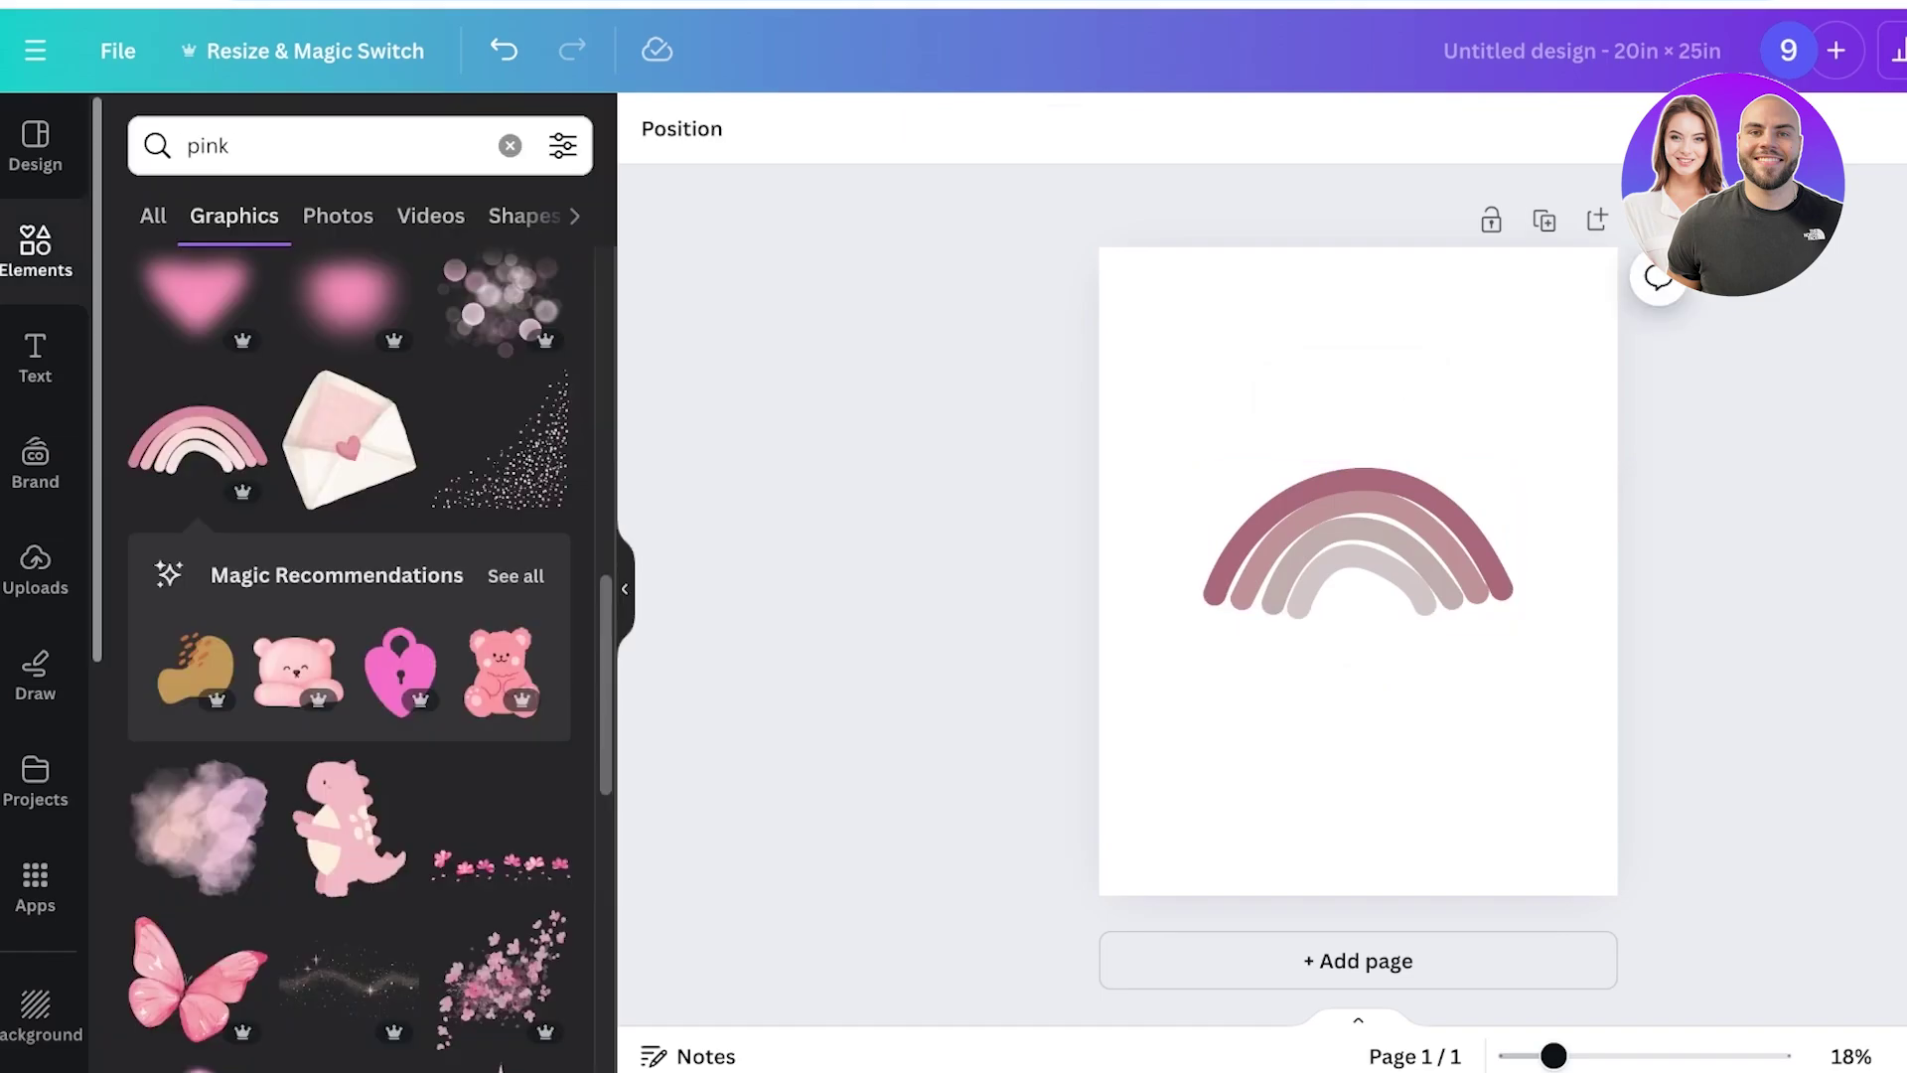
scroll(199, 597, down, 4)
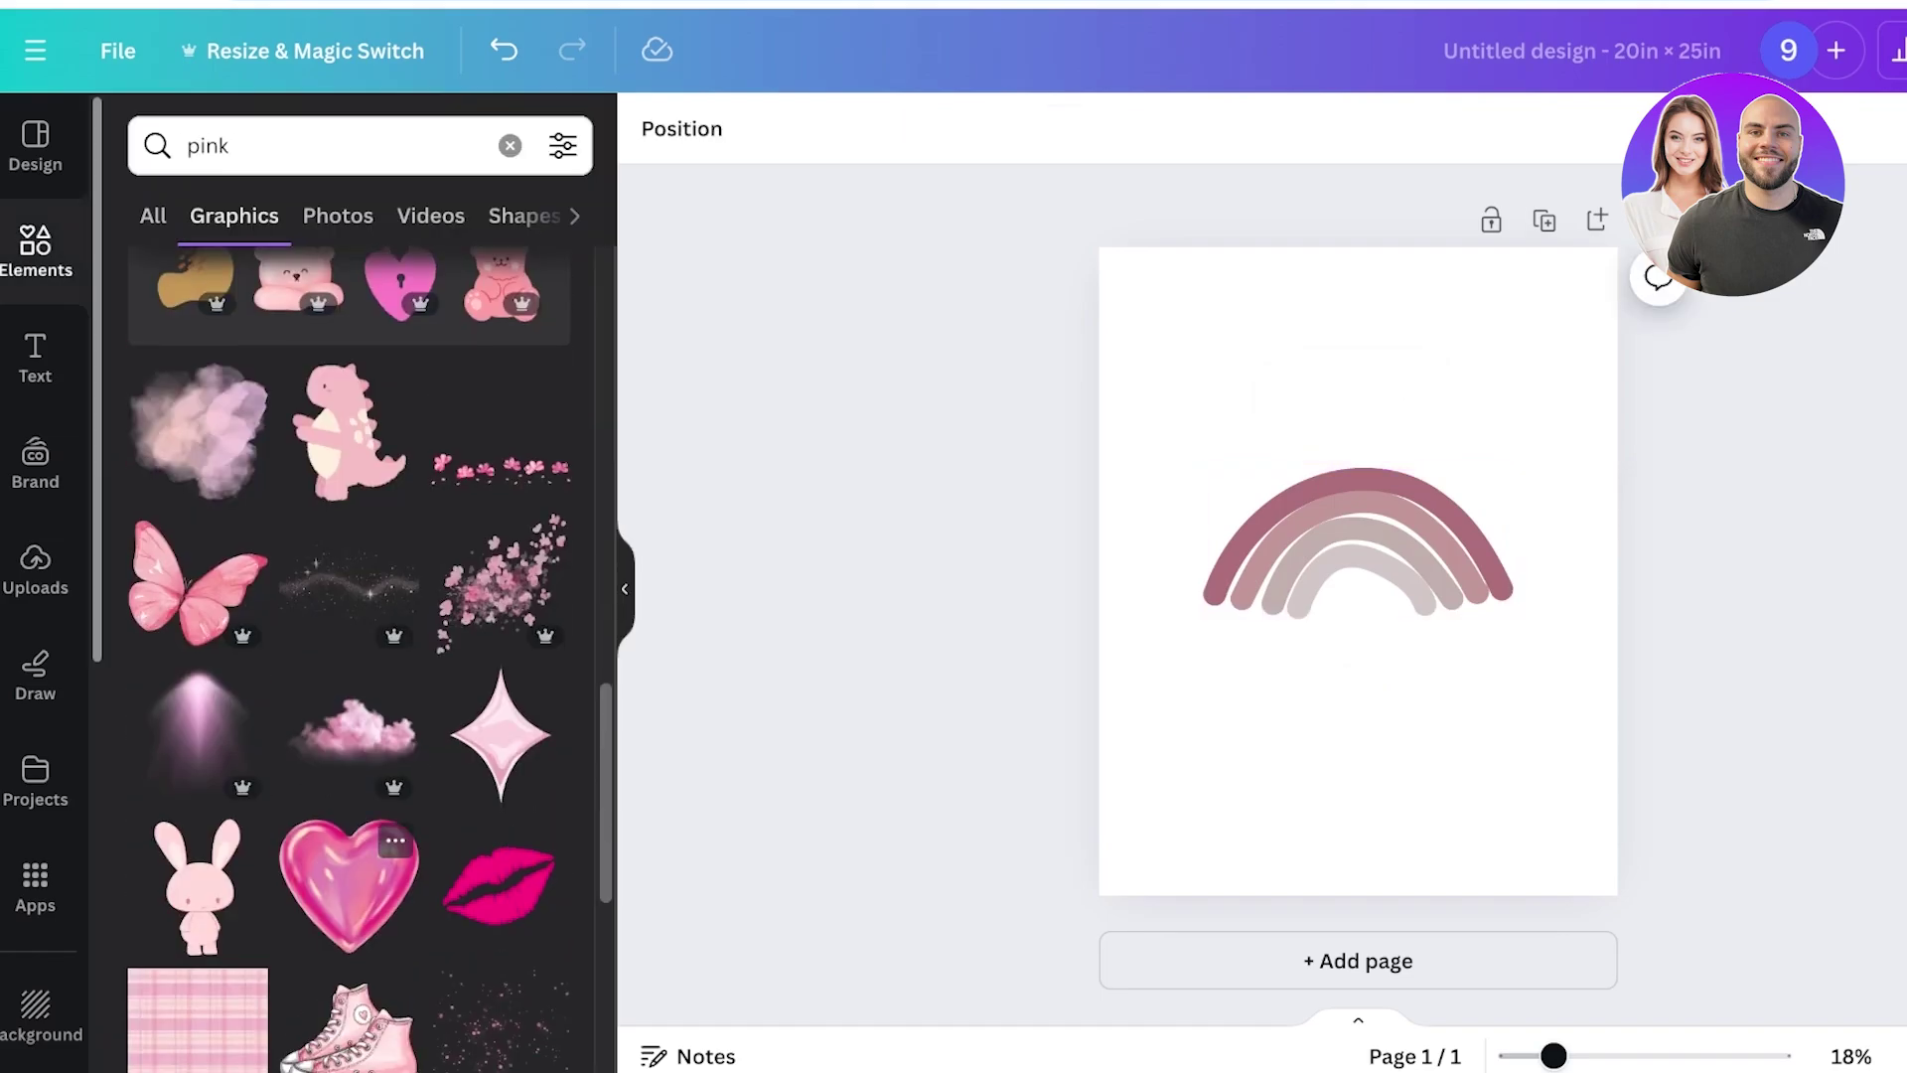
scroll(198, 596, down, 2)
scroll(199, 596, down, 2)
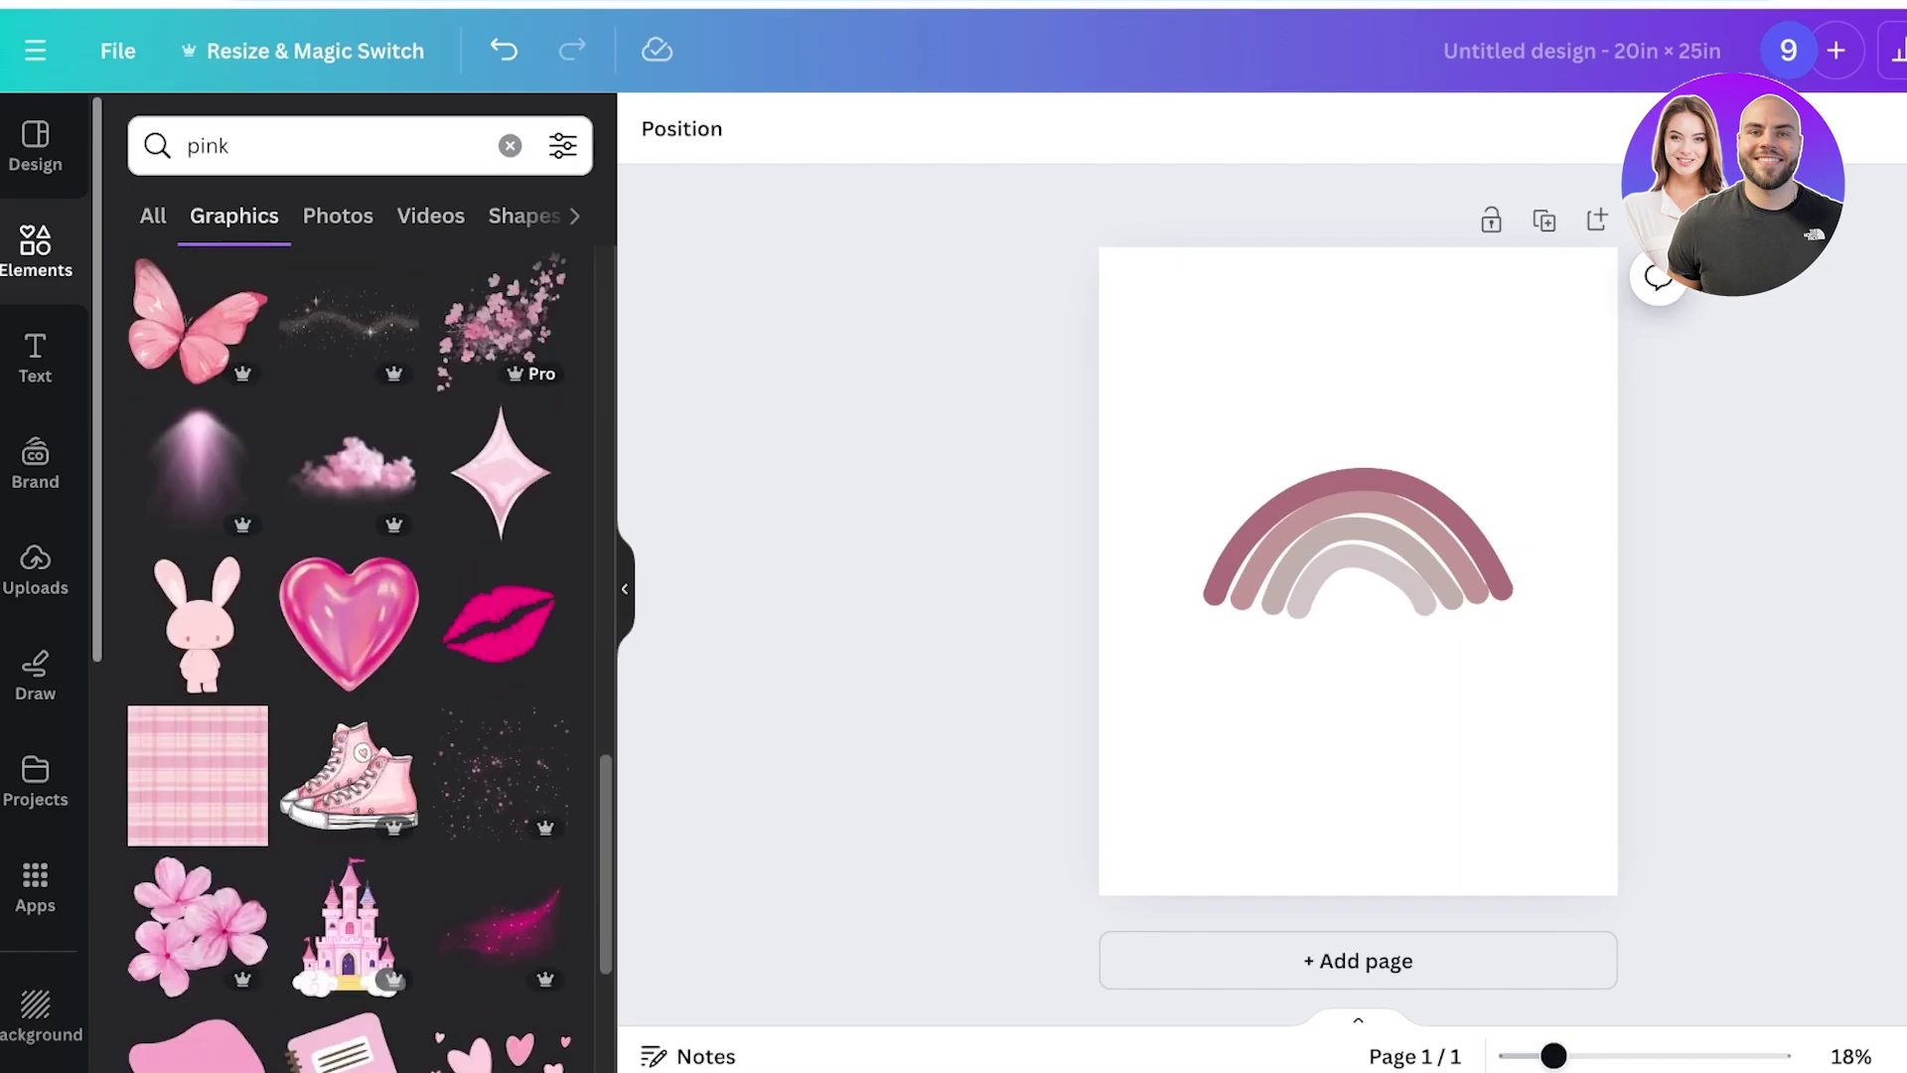
scroll(199, 596, down, 2)
Clear the pink search and add a single heading over the rainbow, removing the duplicate.
click(509, 146)
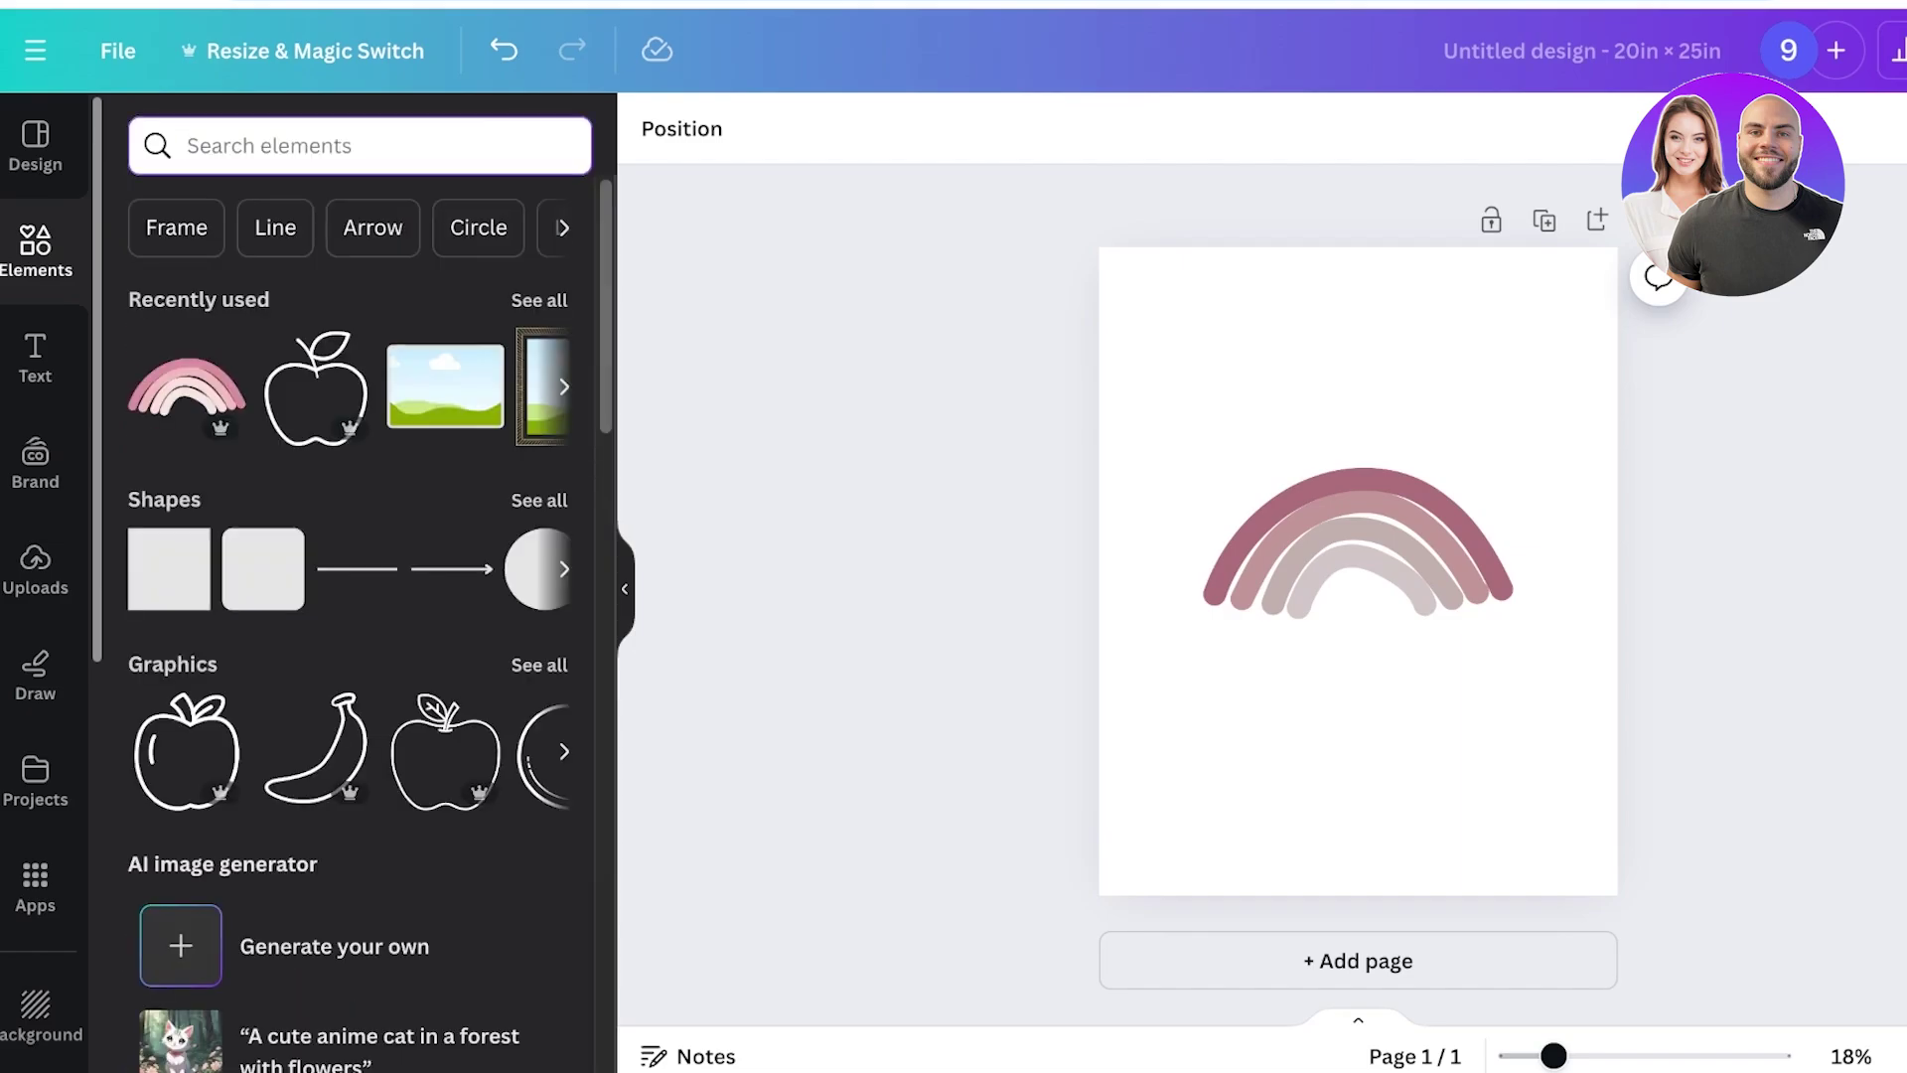
click(34, 358)
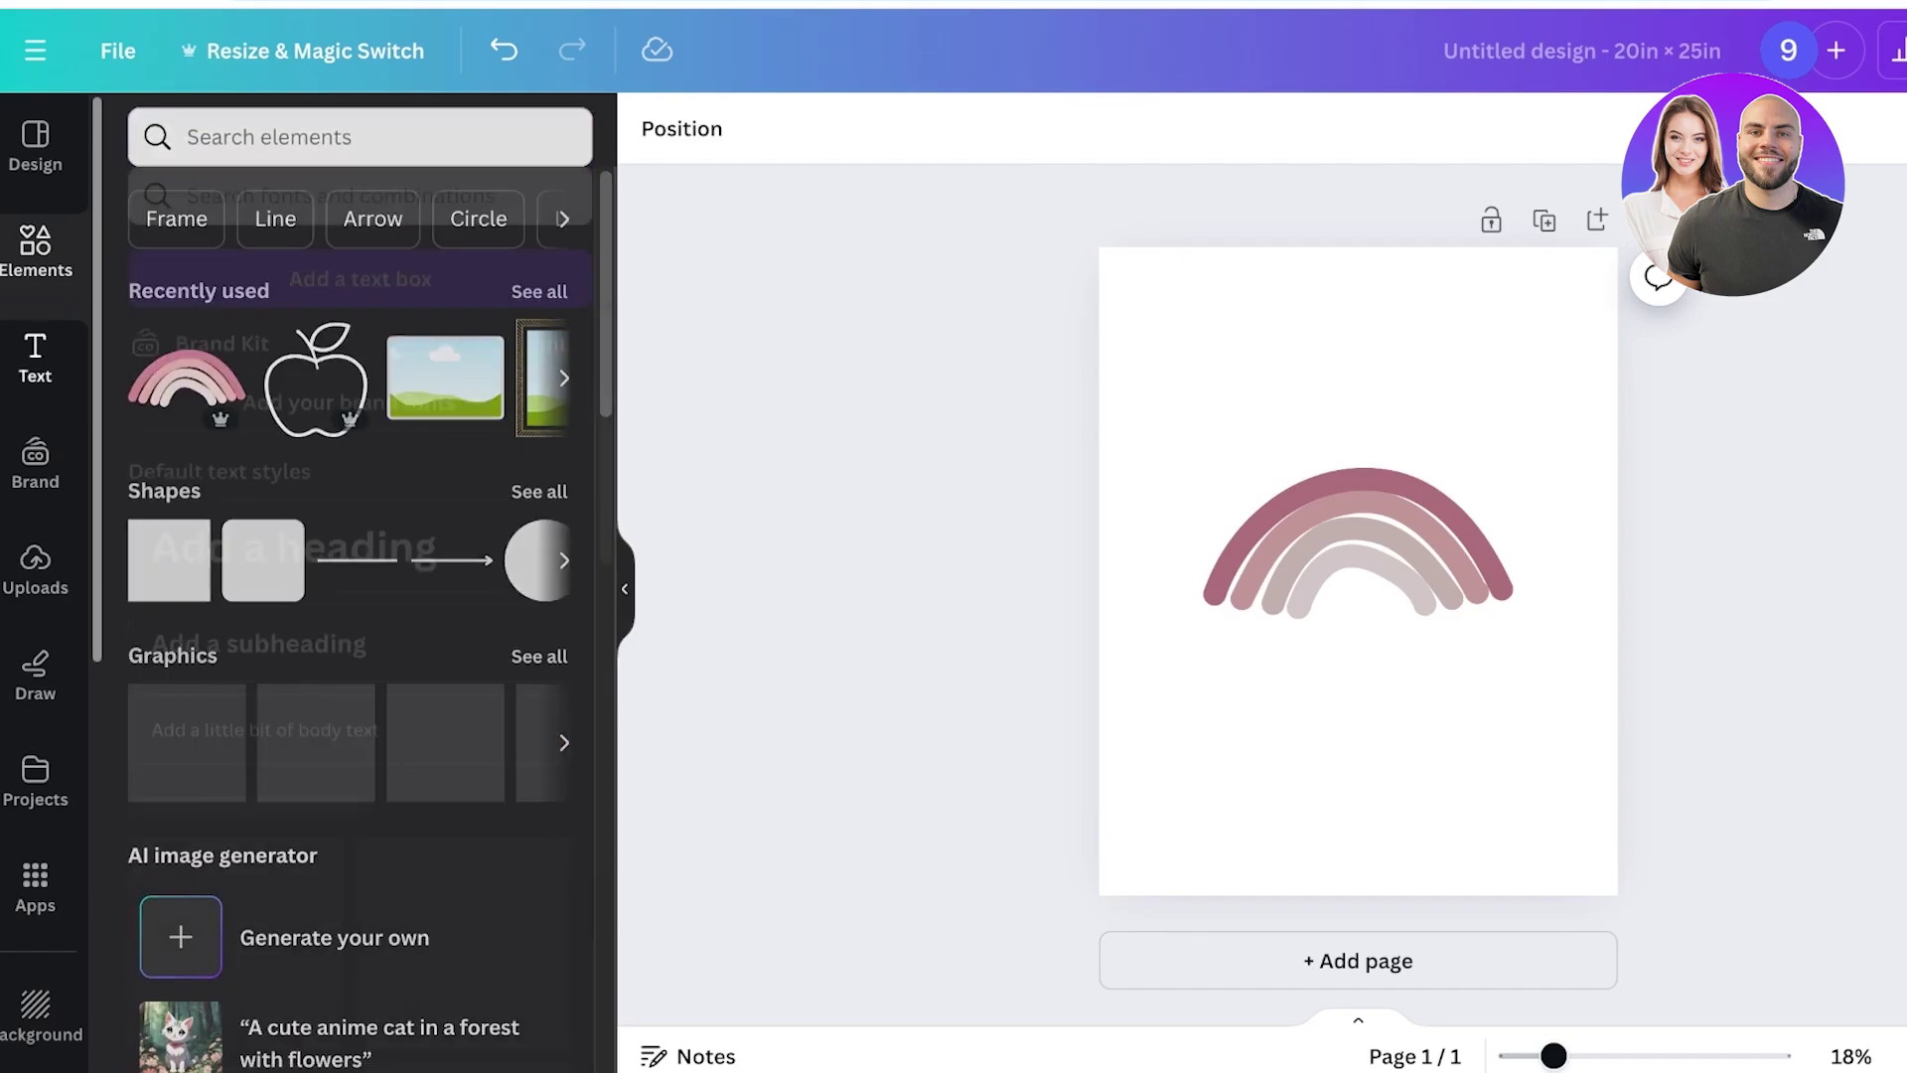
double_click(294, 497)
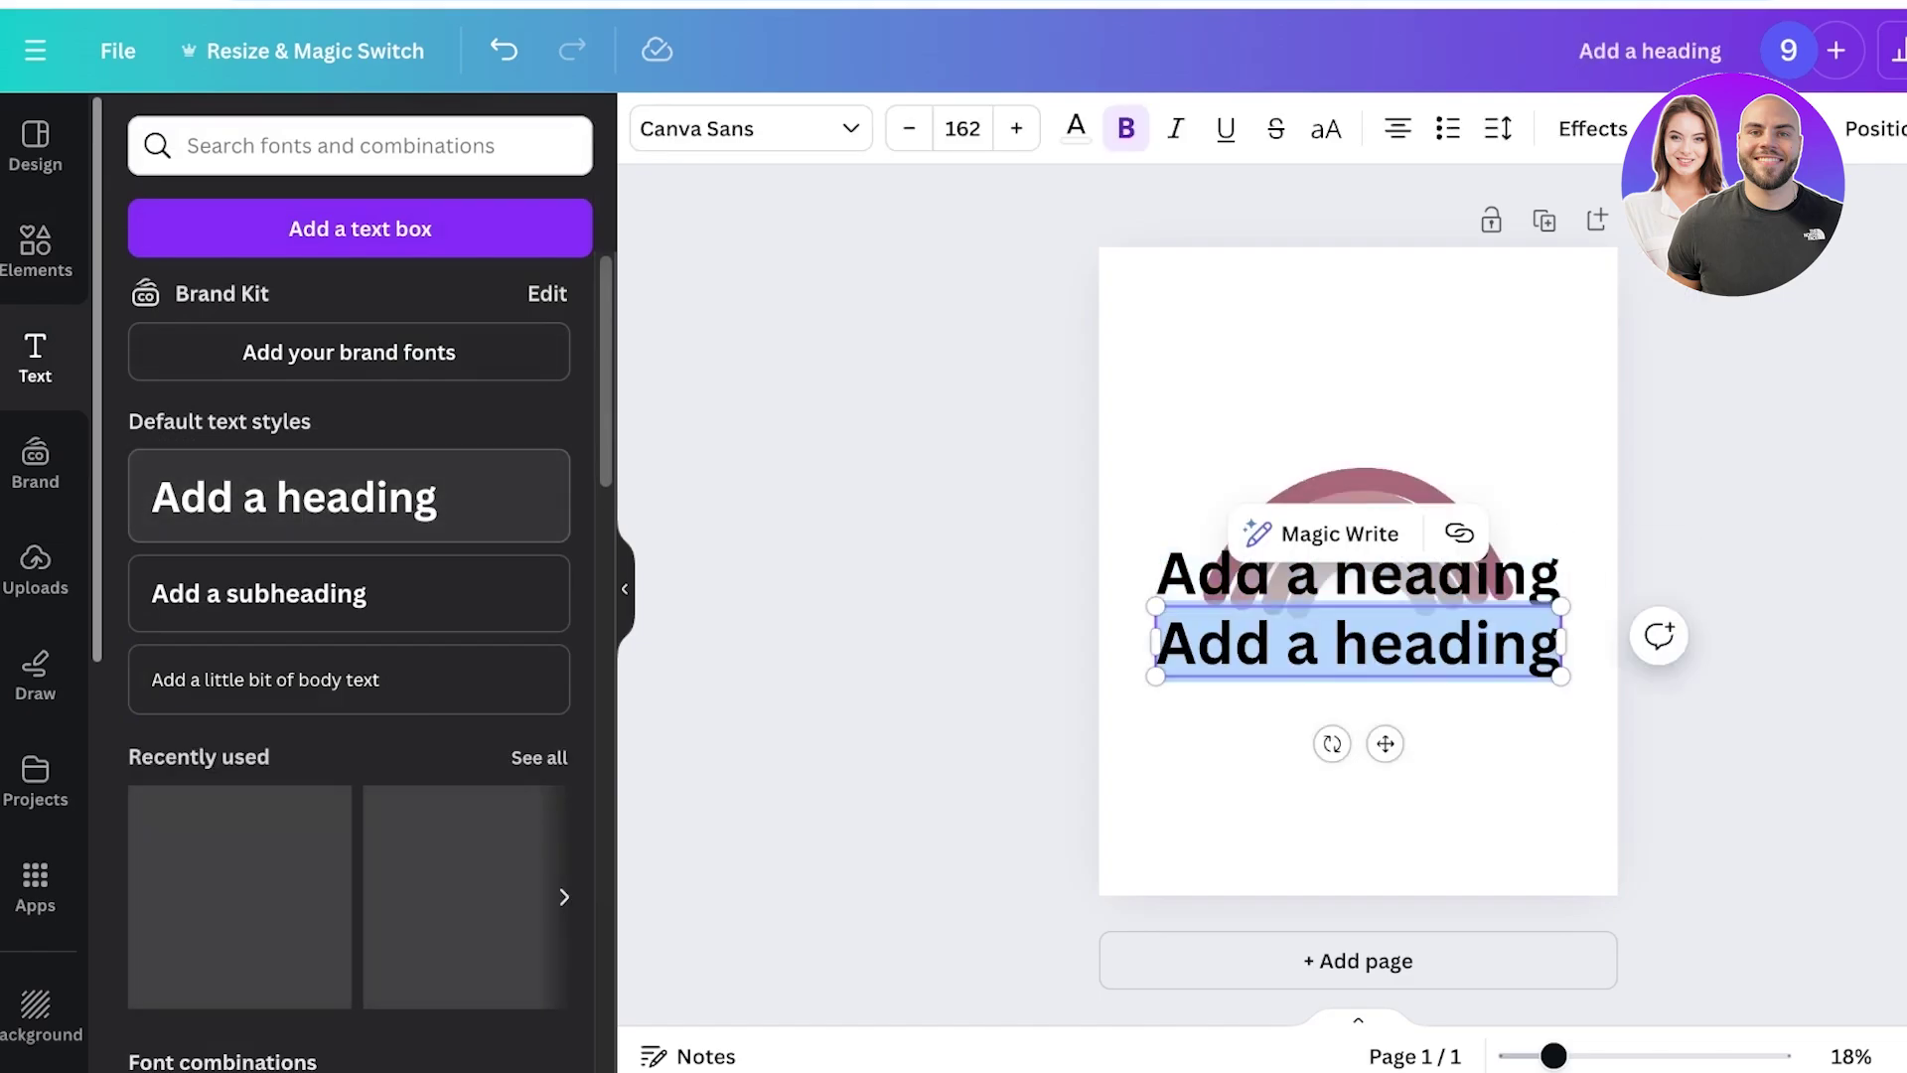
key(BackSpace)
click(1358, 794)
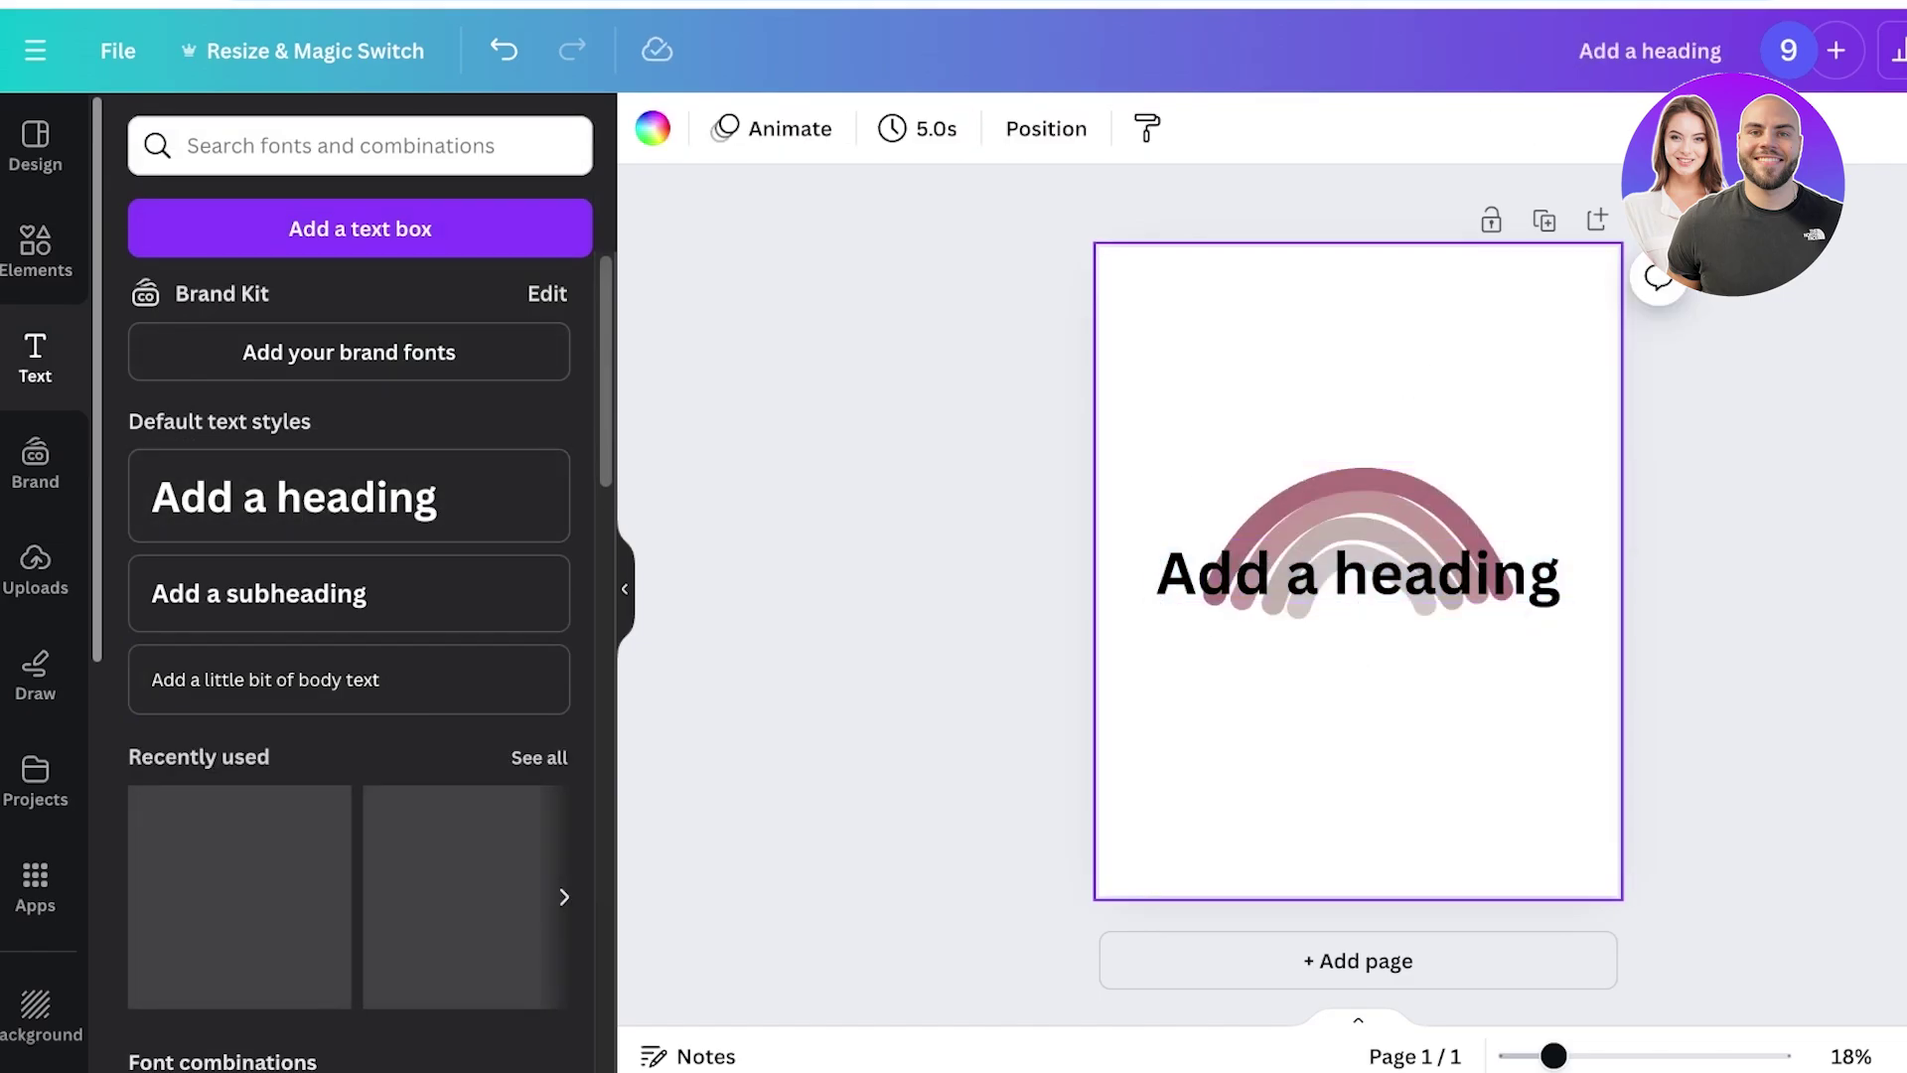
click(1358, 573)
Search the heading's font list for 'bubble' fonts.
click(751, 128)
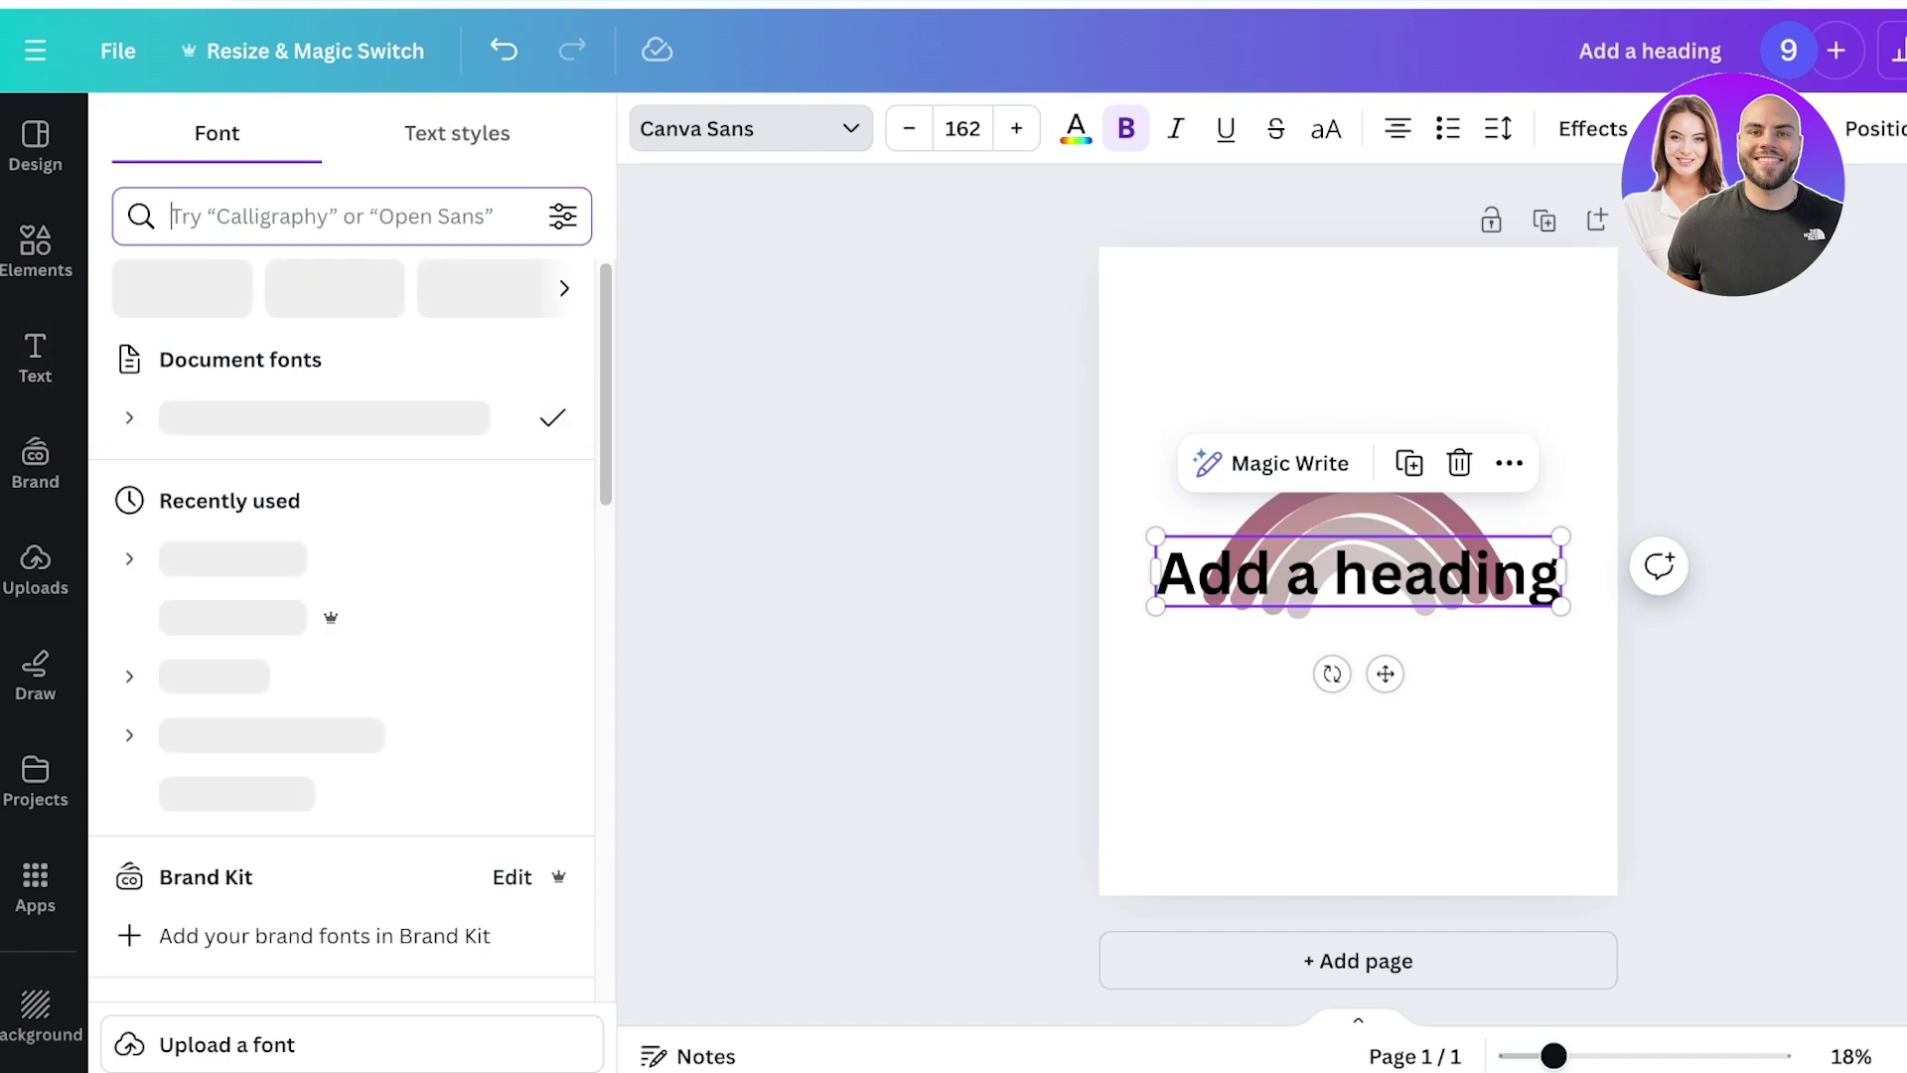
text(bubbl)
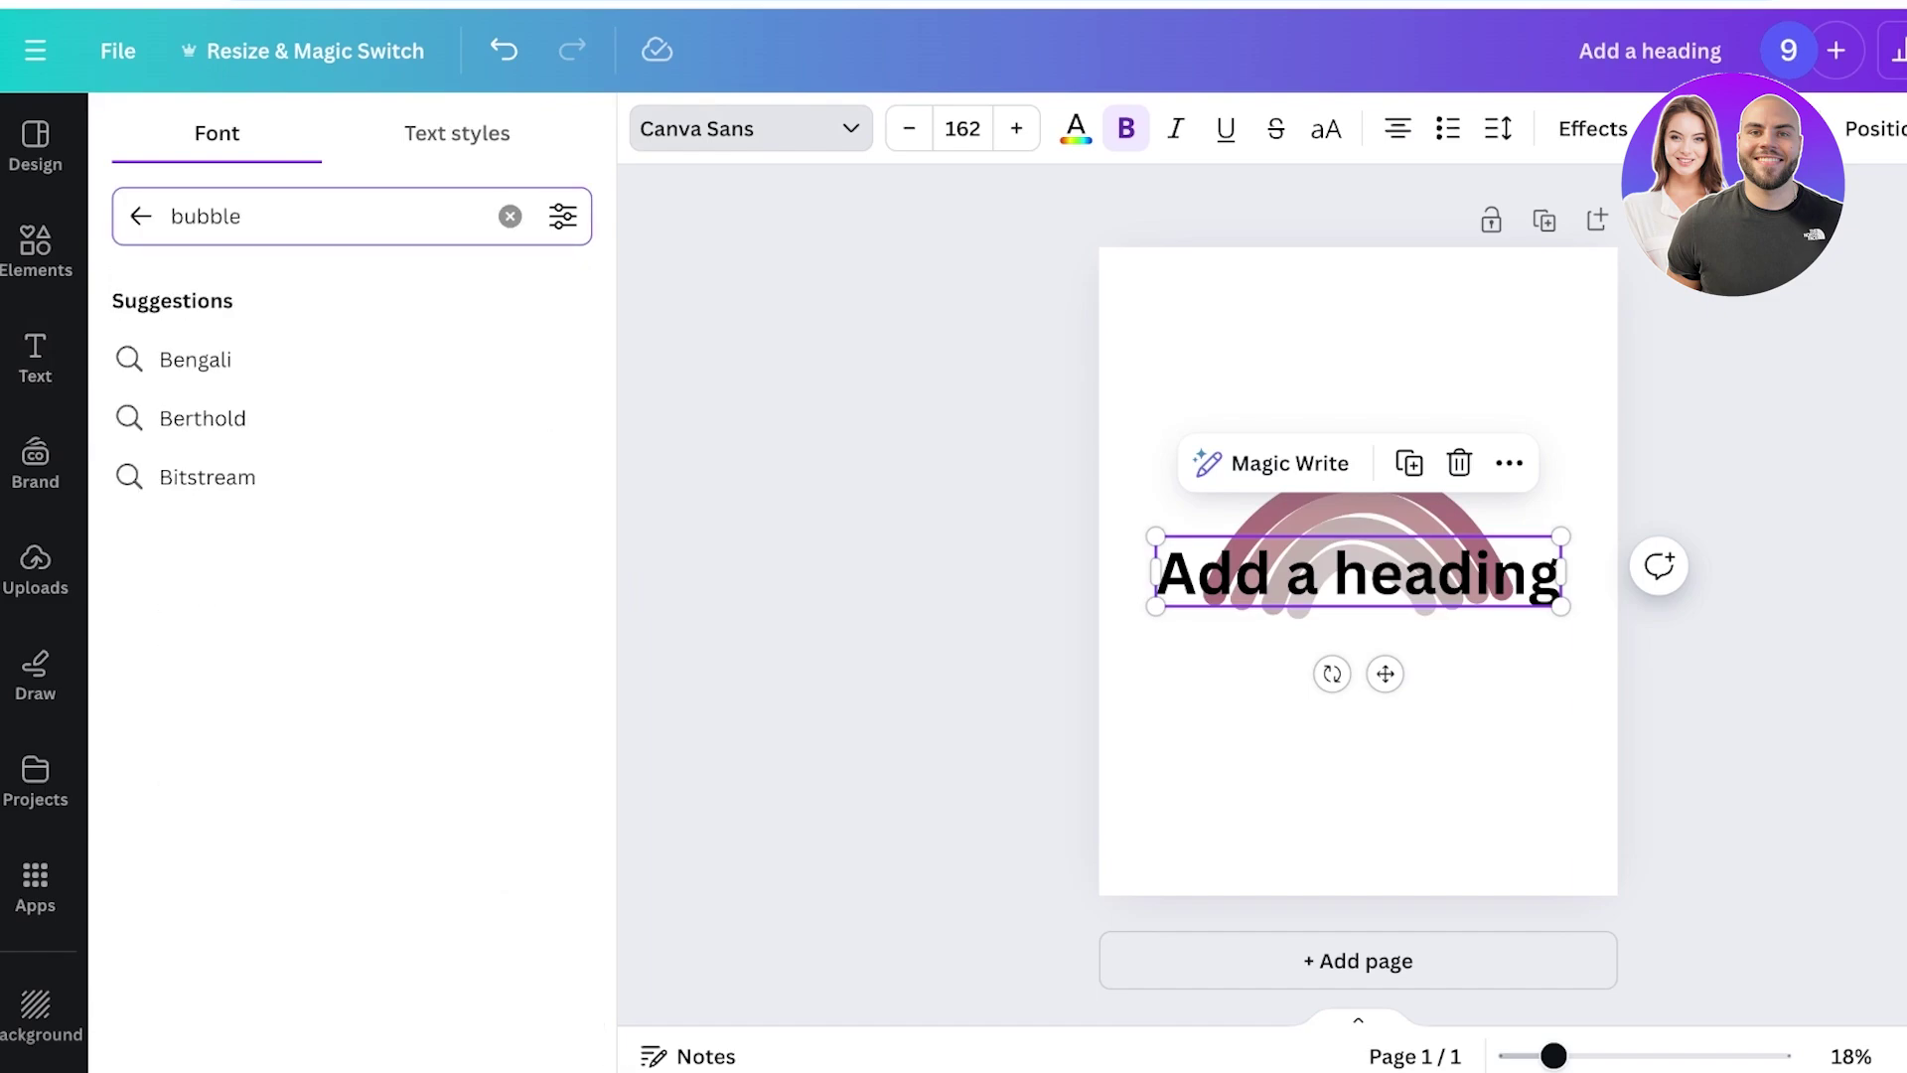
text(e)
key(Return)
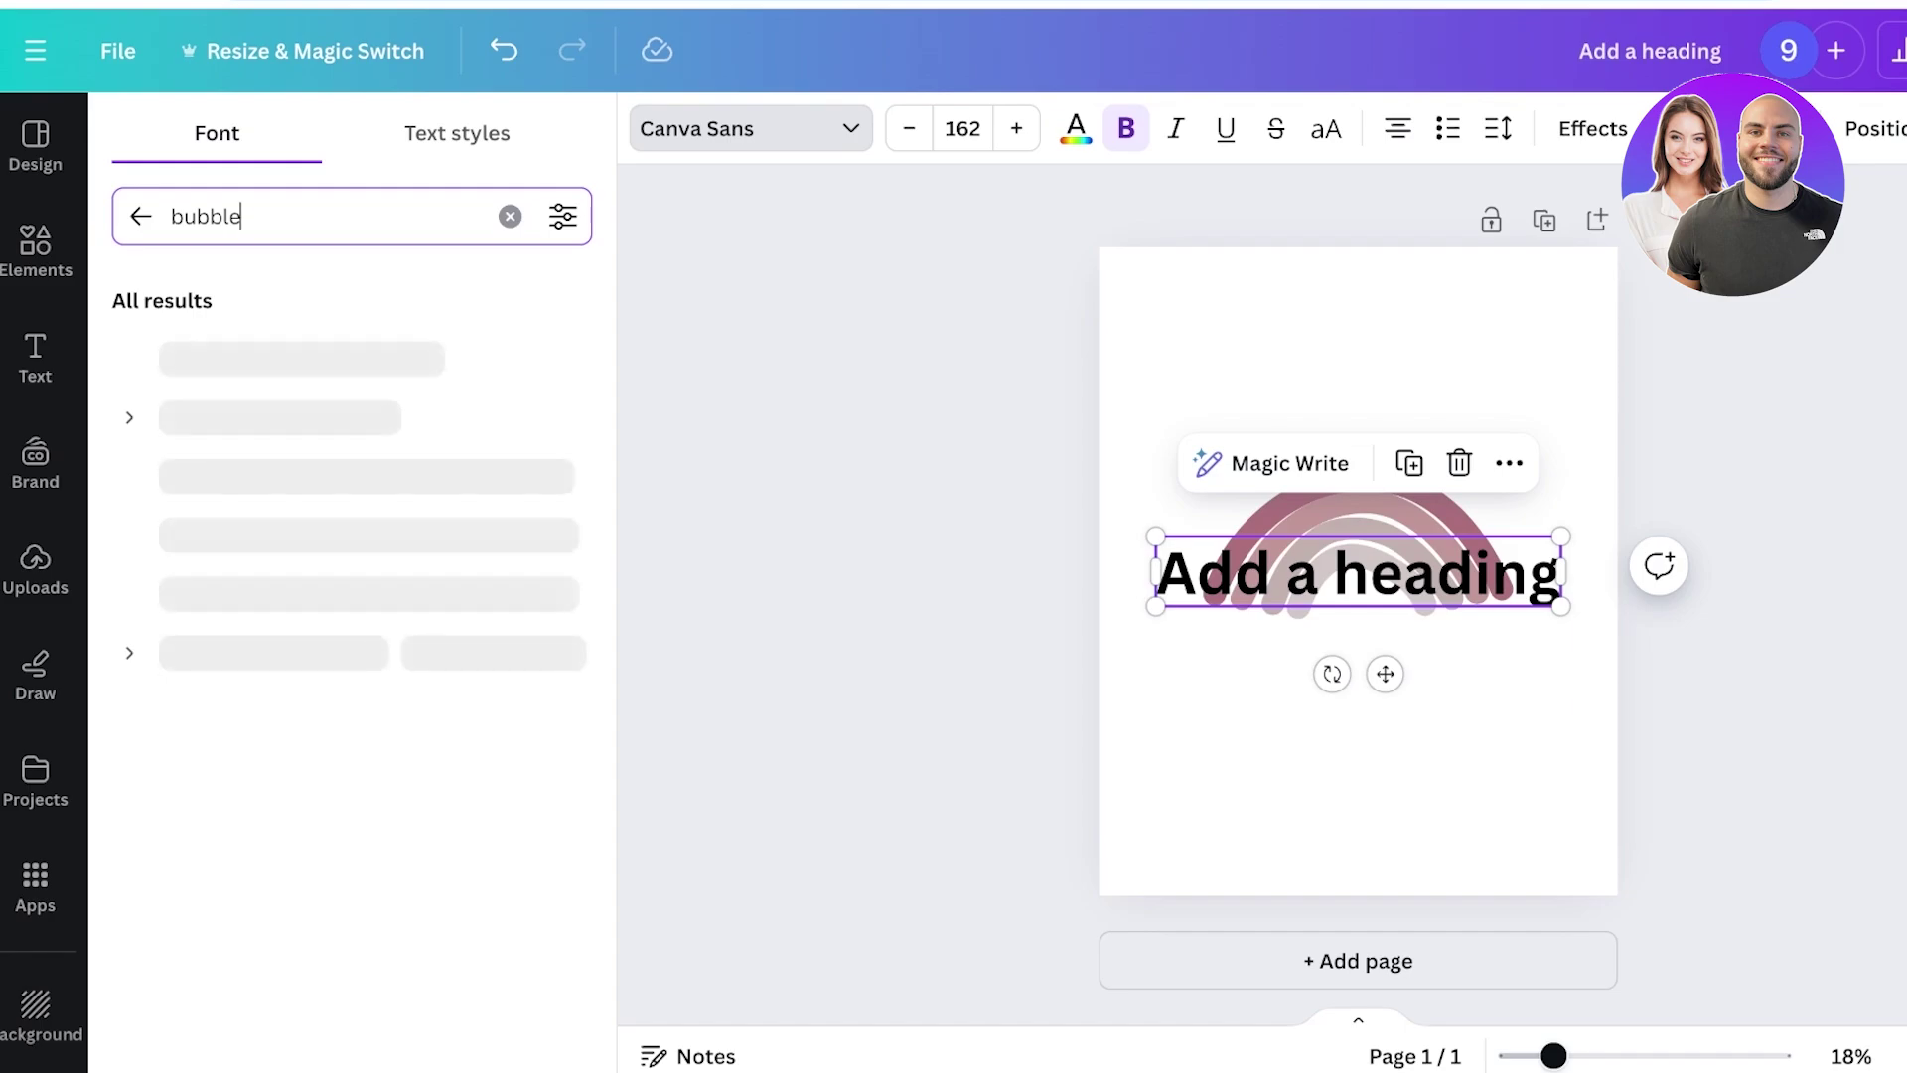
Start replacing the heading placeholder text with SUMMER, correcting typos.
double_click(1358, 573)
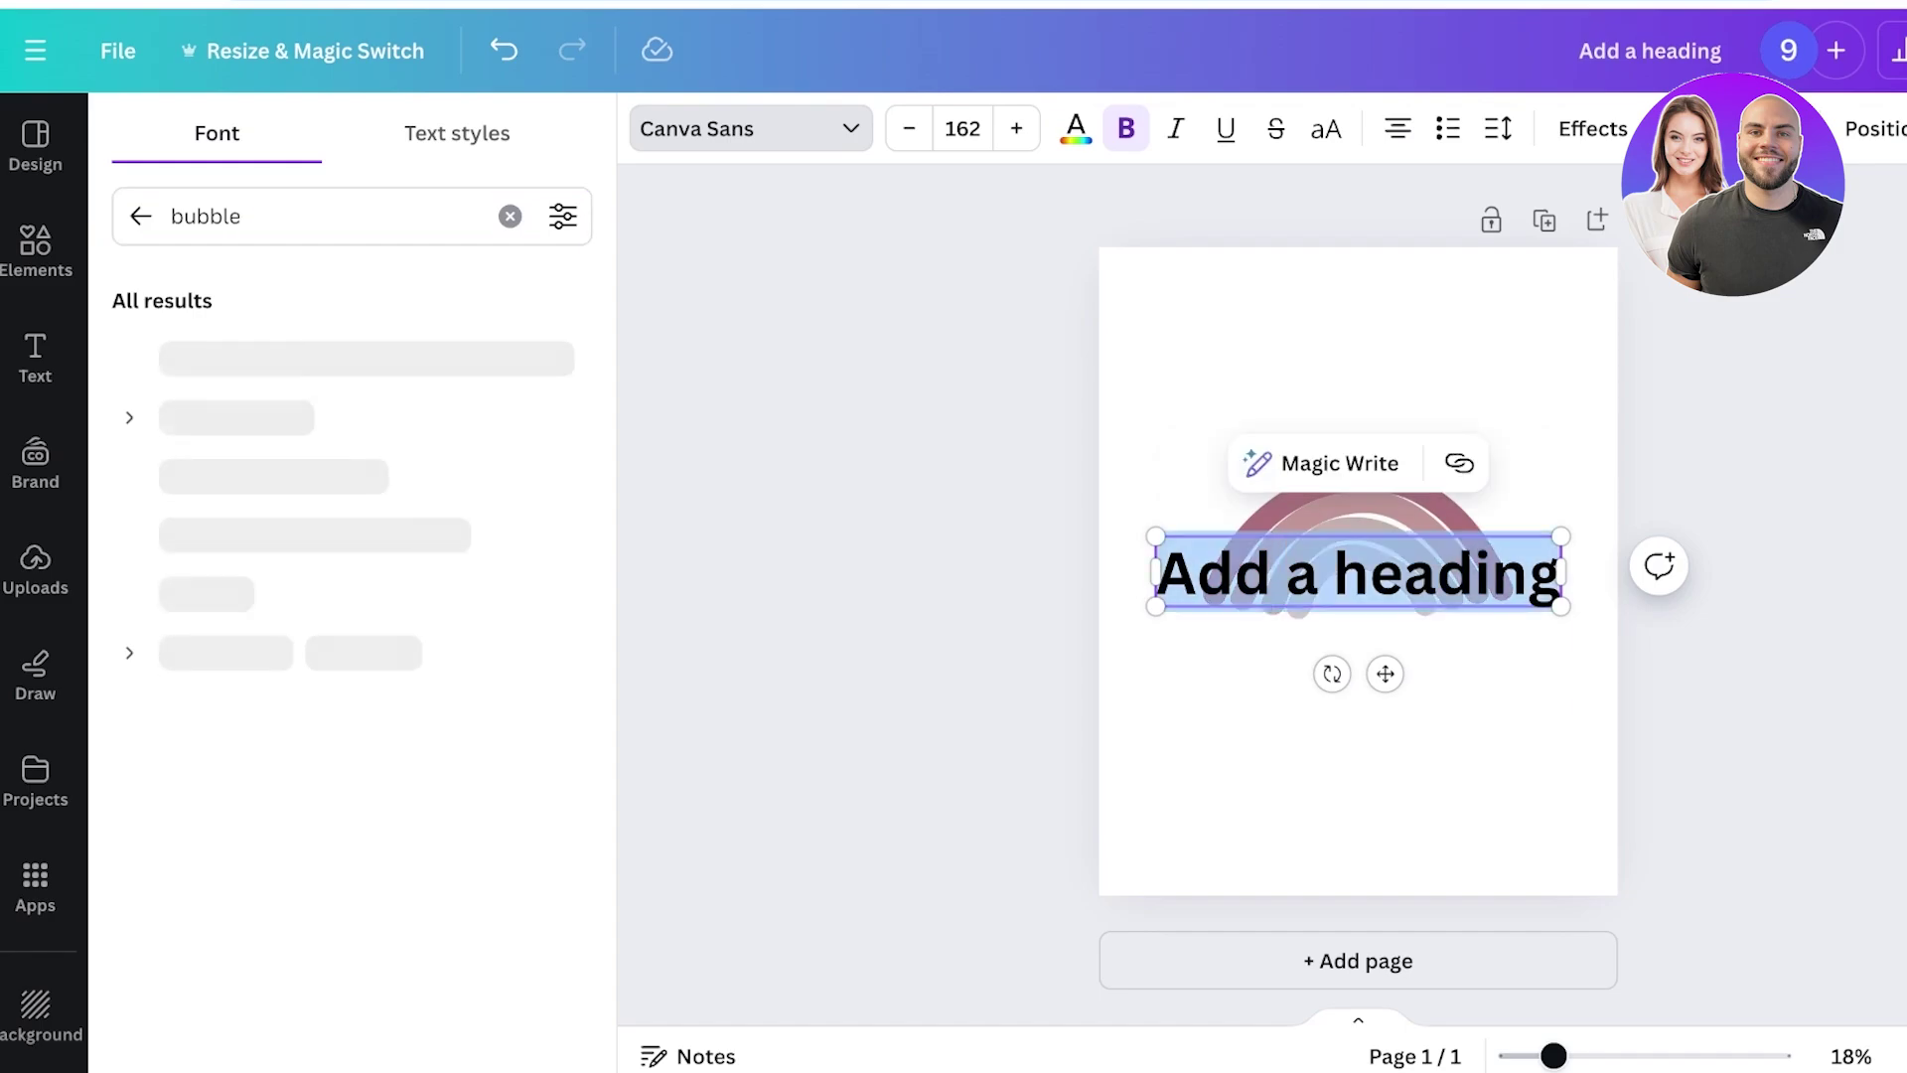
text(A)
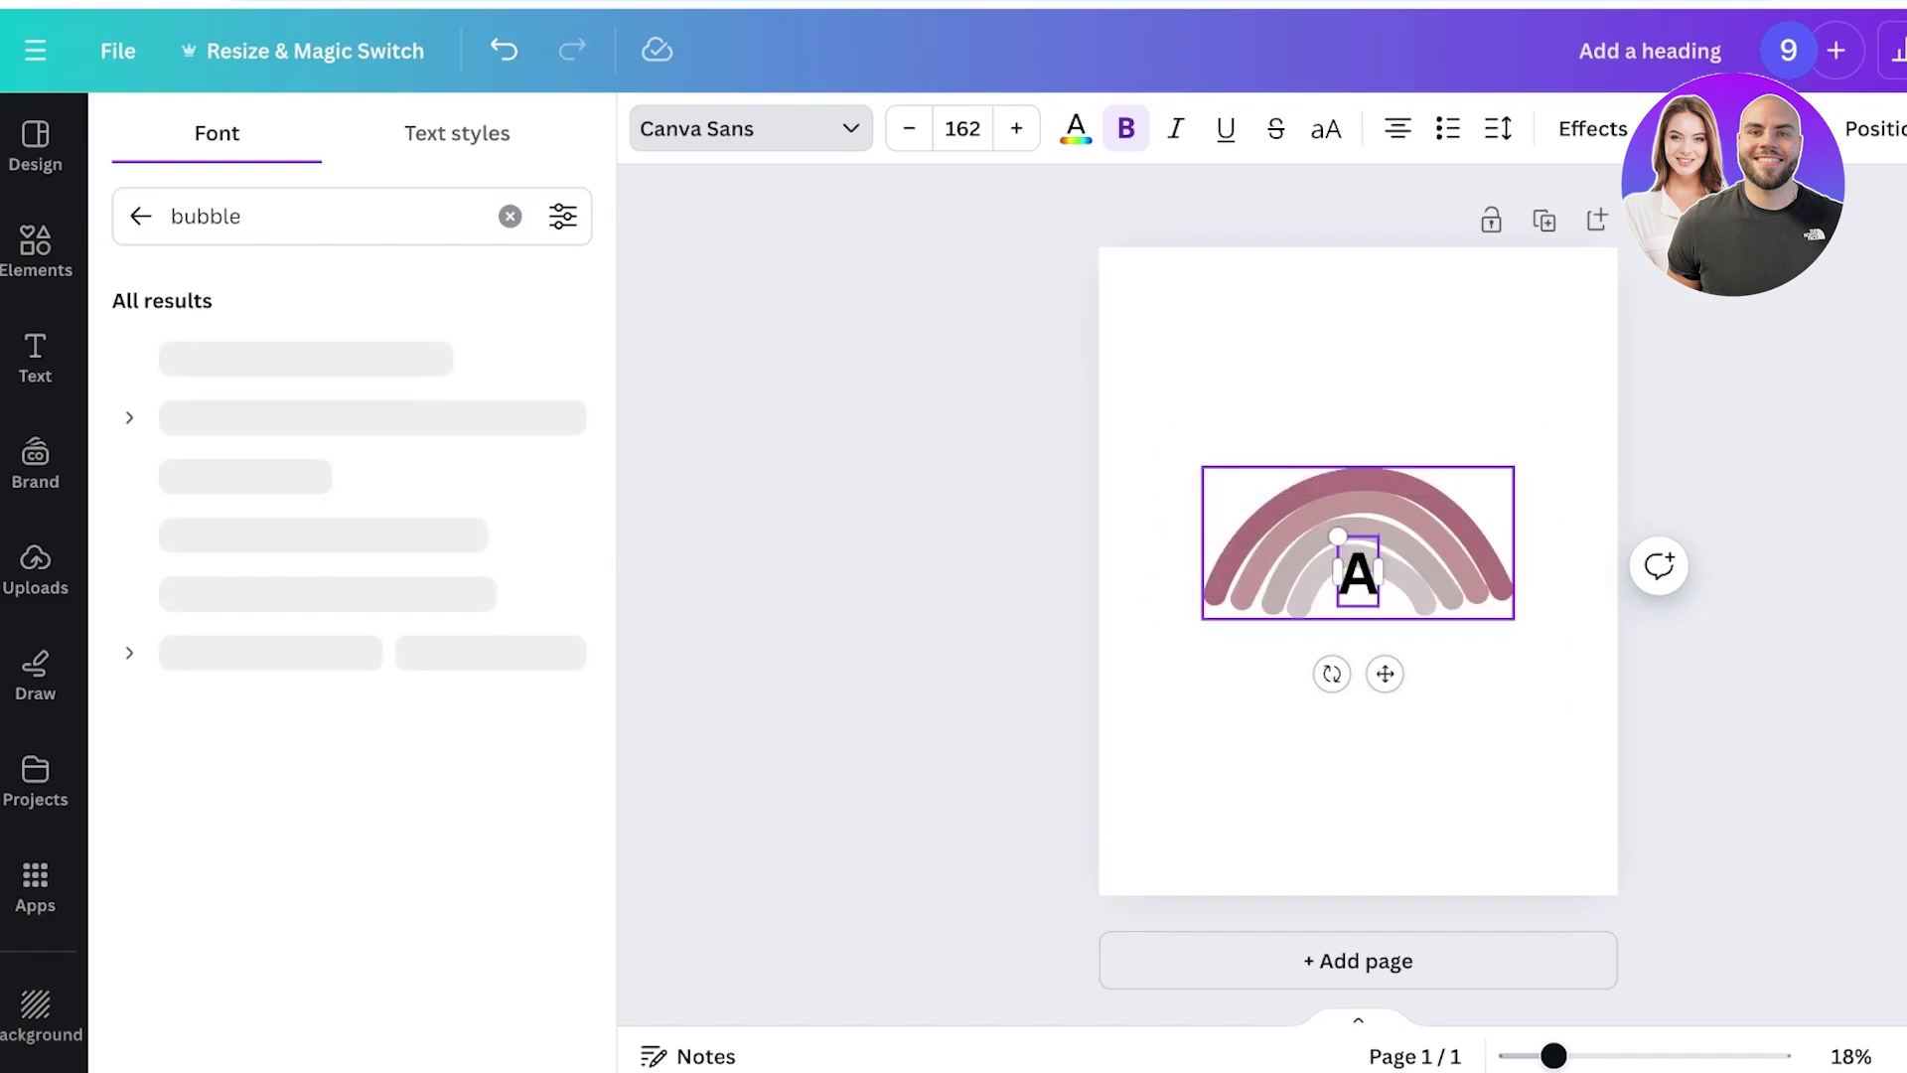
key(BackSpace)
text(Su)
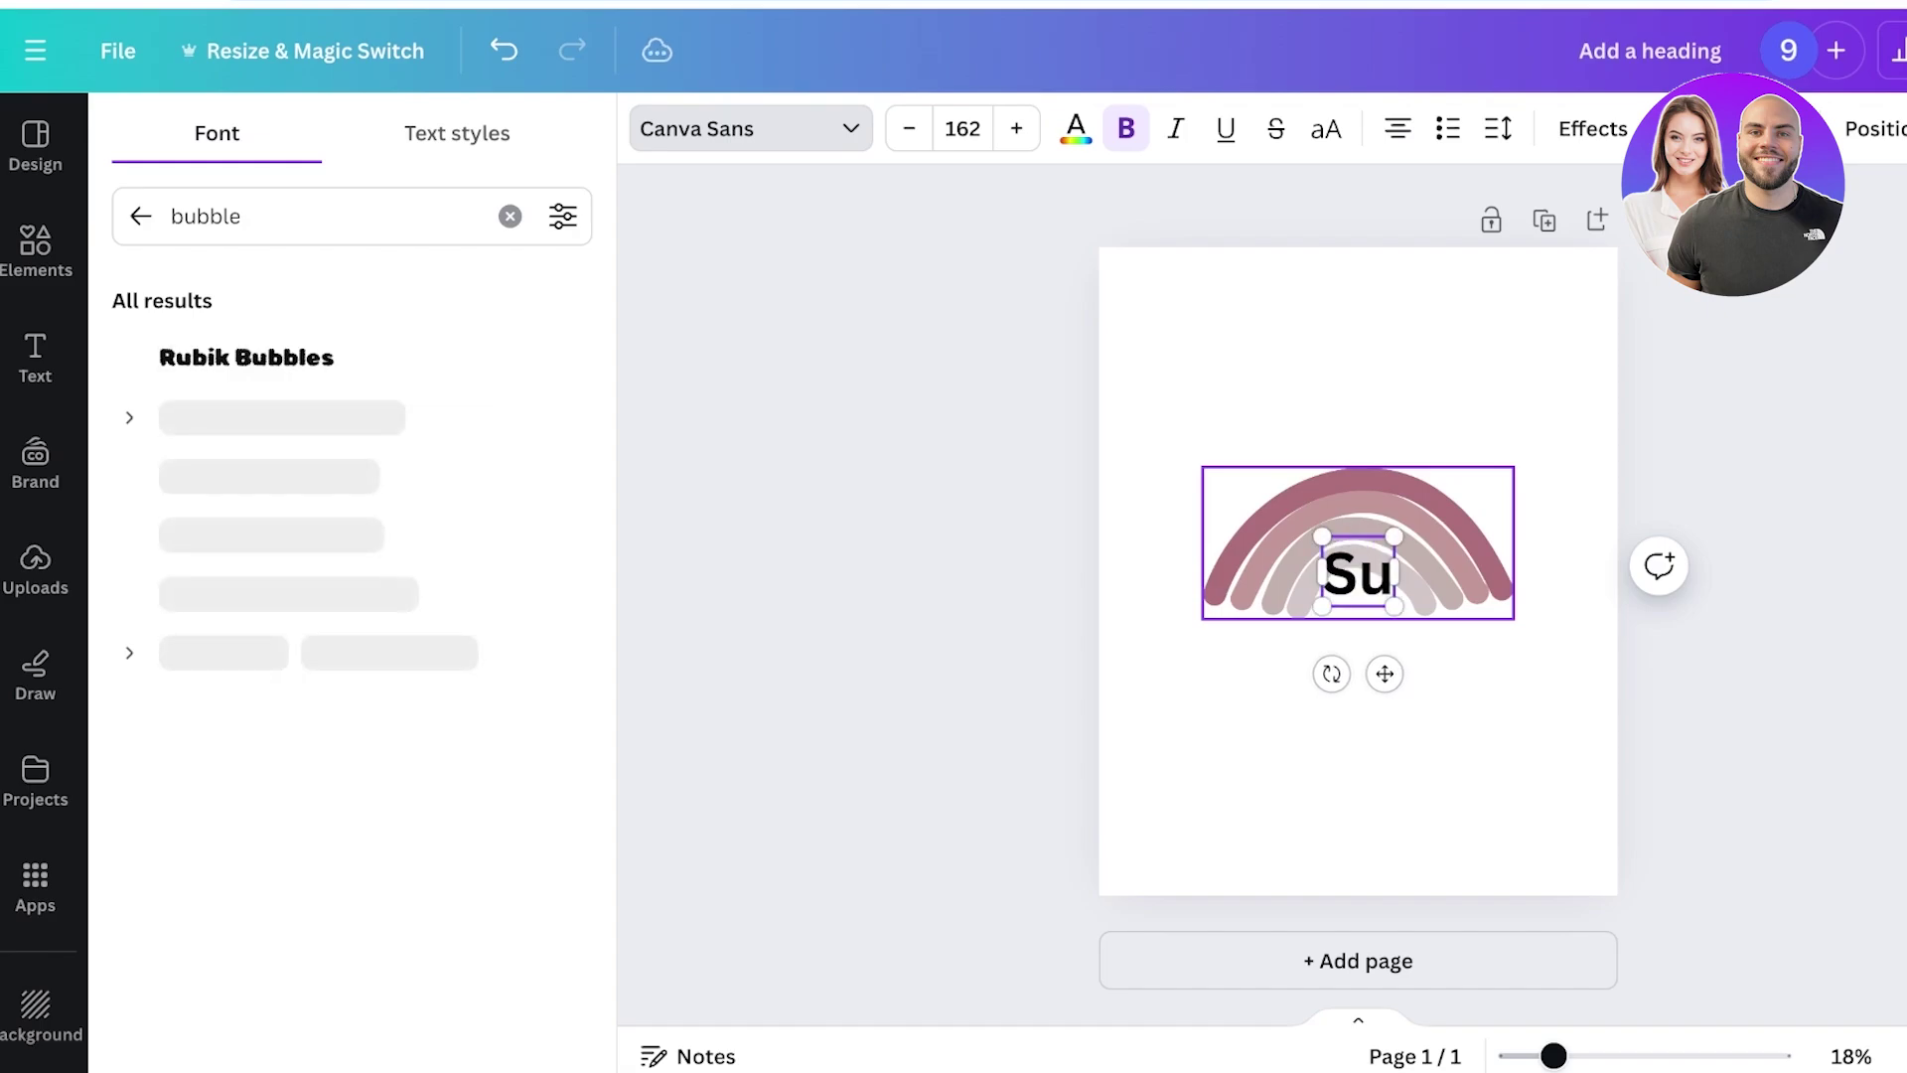
key(BackSpace)
Finish typing SUMMER and set it in Bubblebody Neue after trying Rubik Bubbles.
text(UMMER)
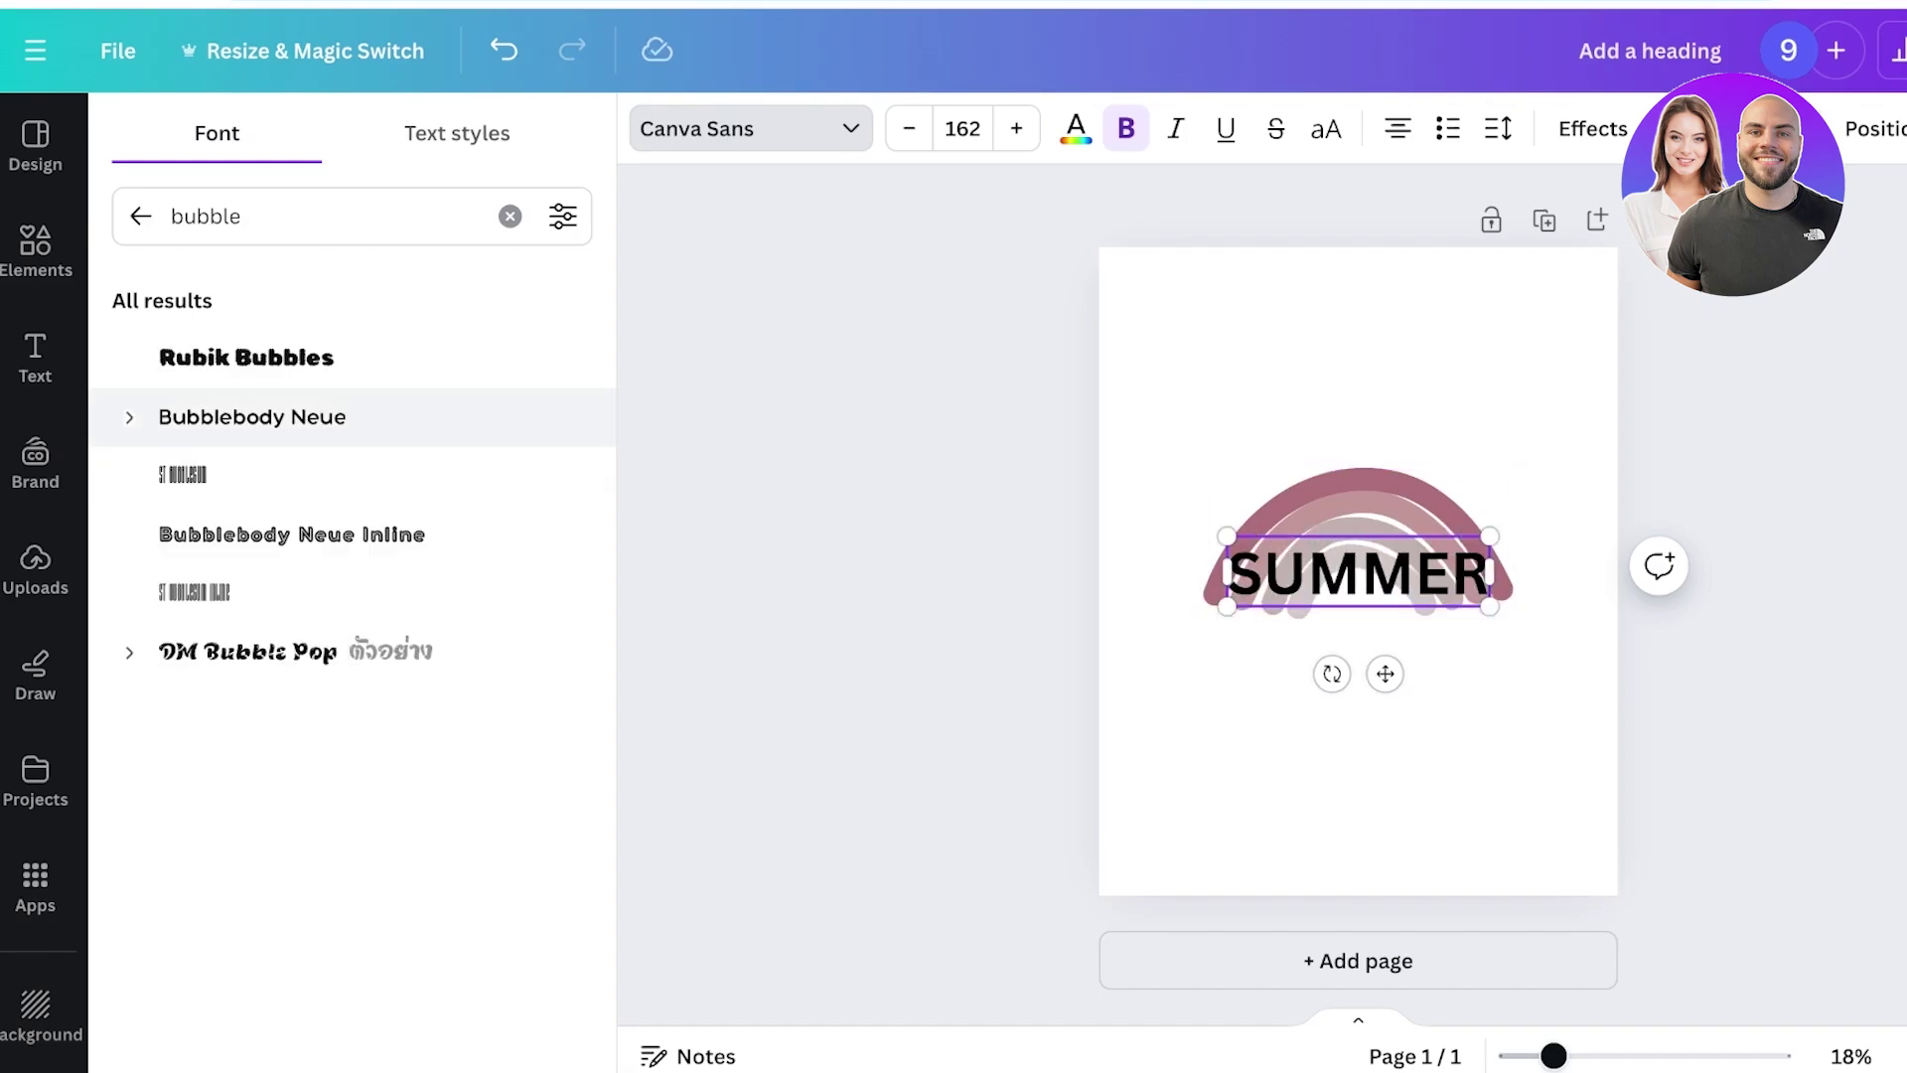
click(247, 358)
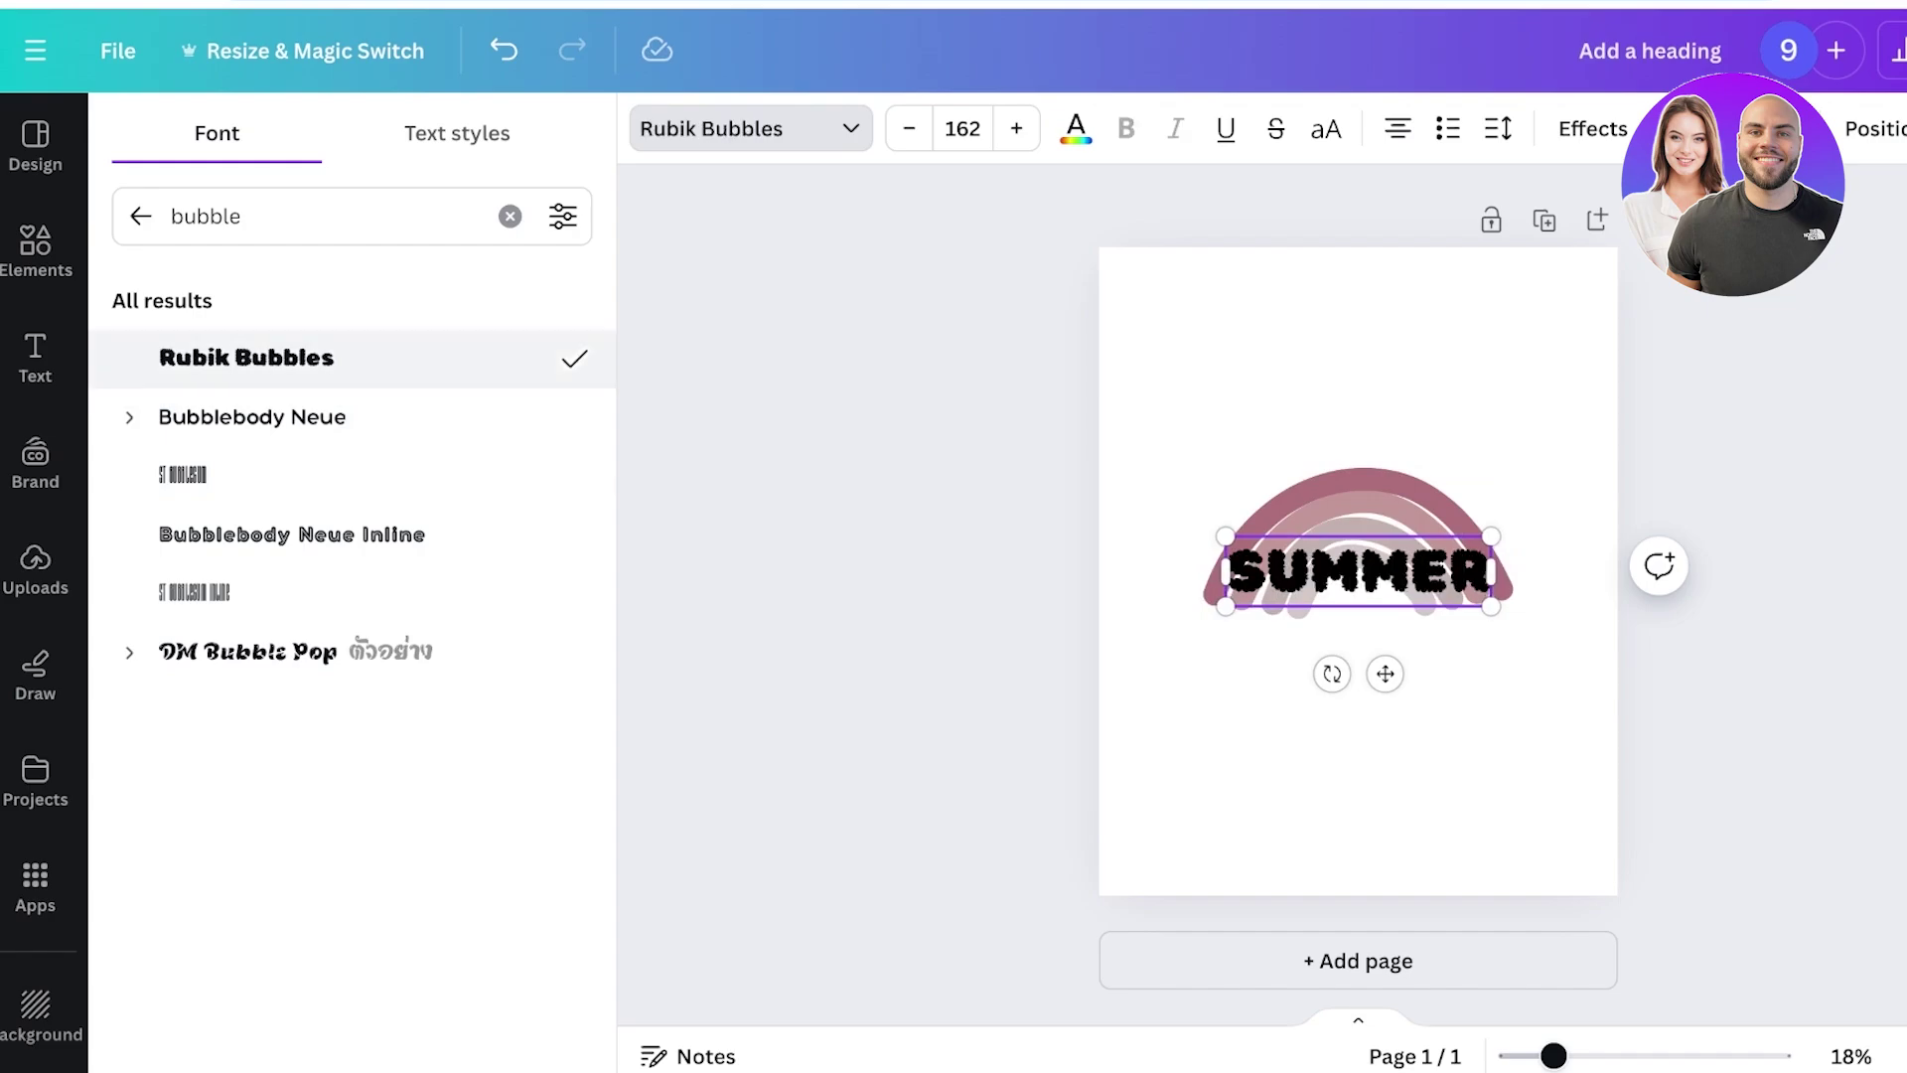
click(252, 417)
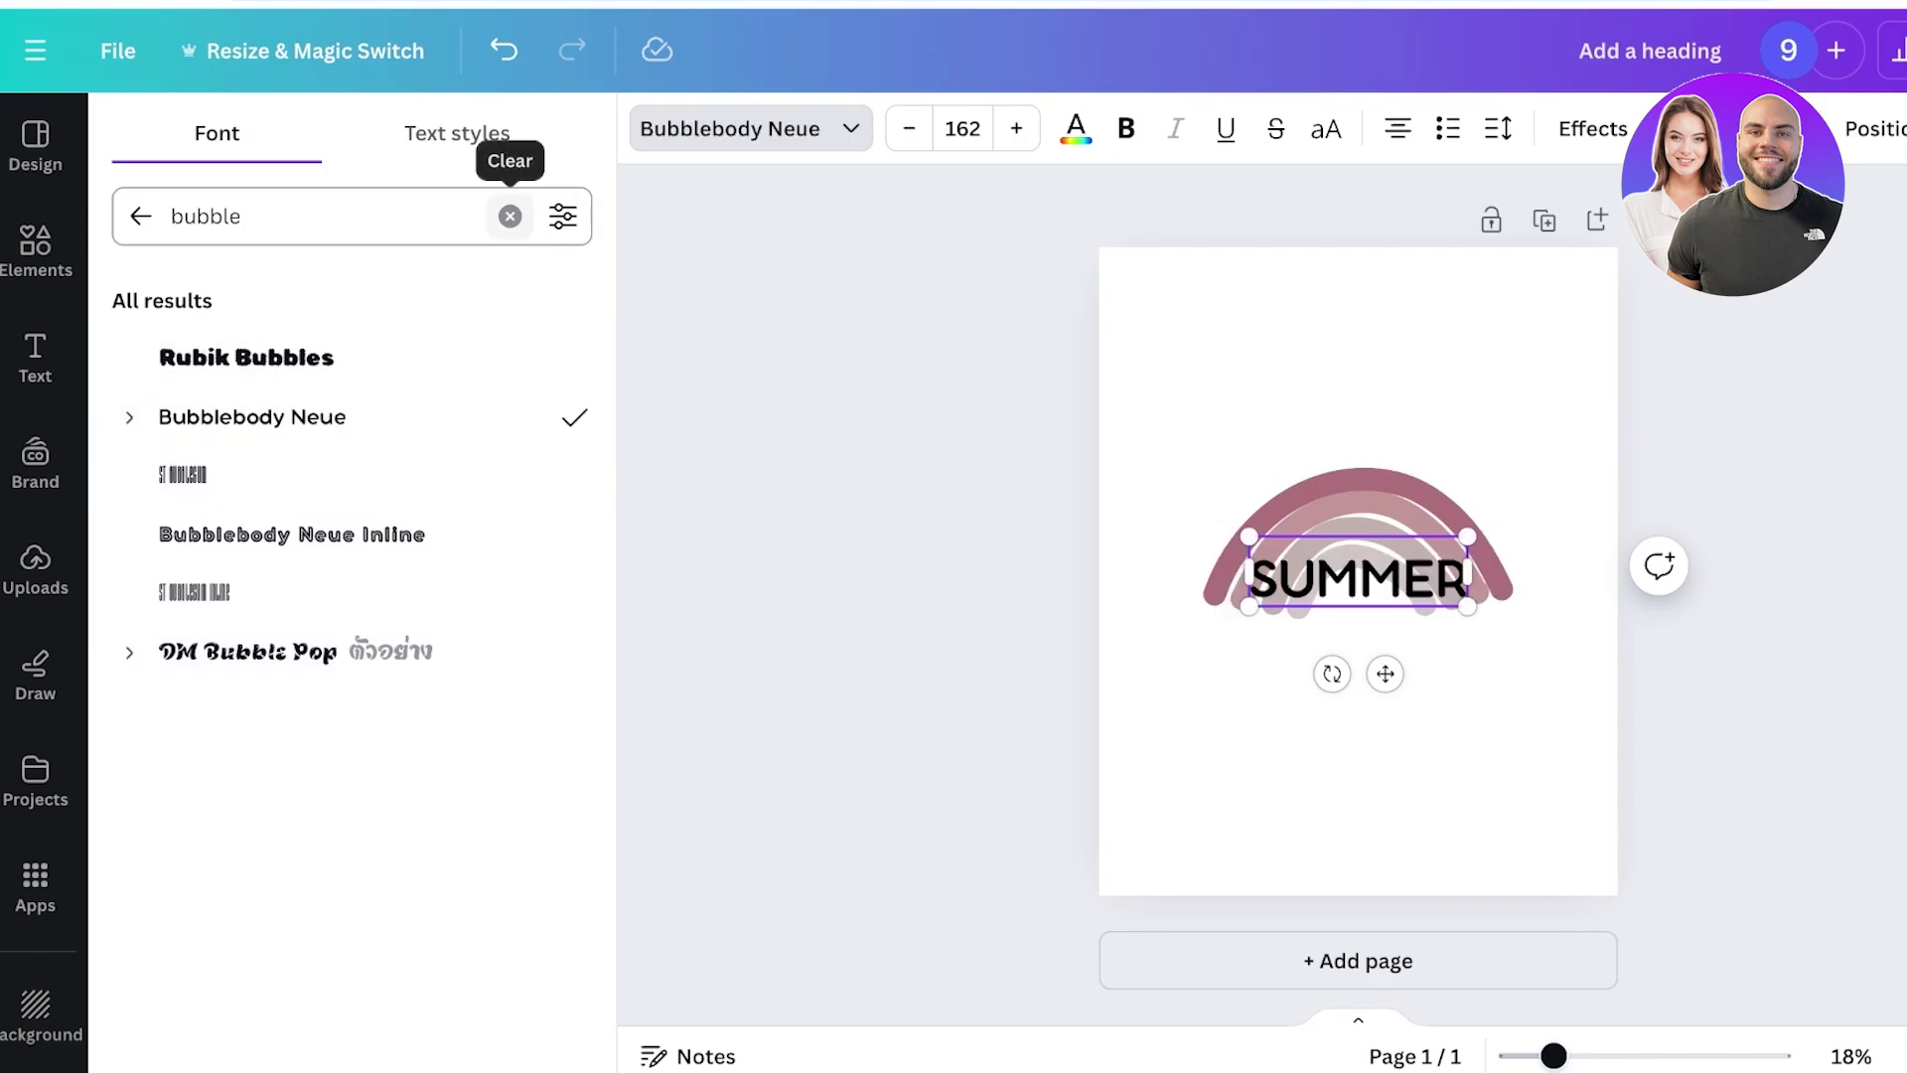
Send SUMMER back one layer and align it on the centre guide just above the rainbow.
drag(1357, 576, 1358, 587)
right_click(1409, 591)
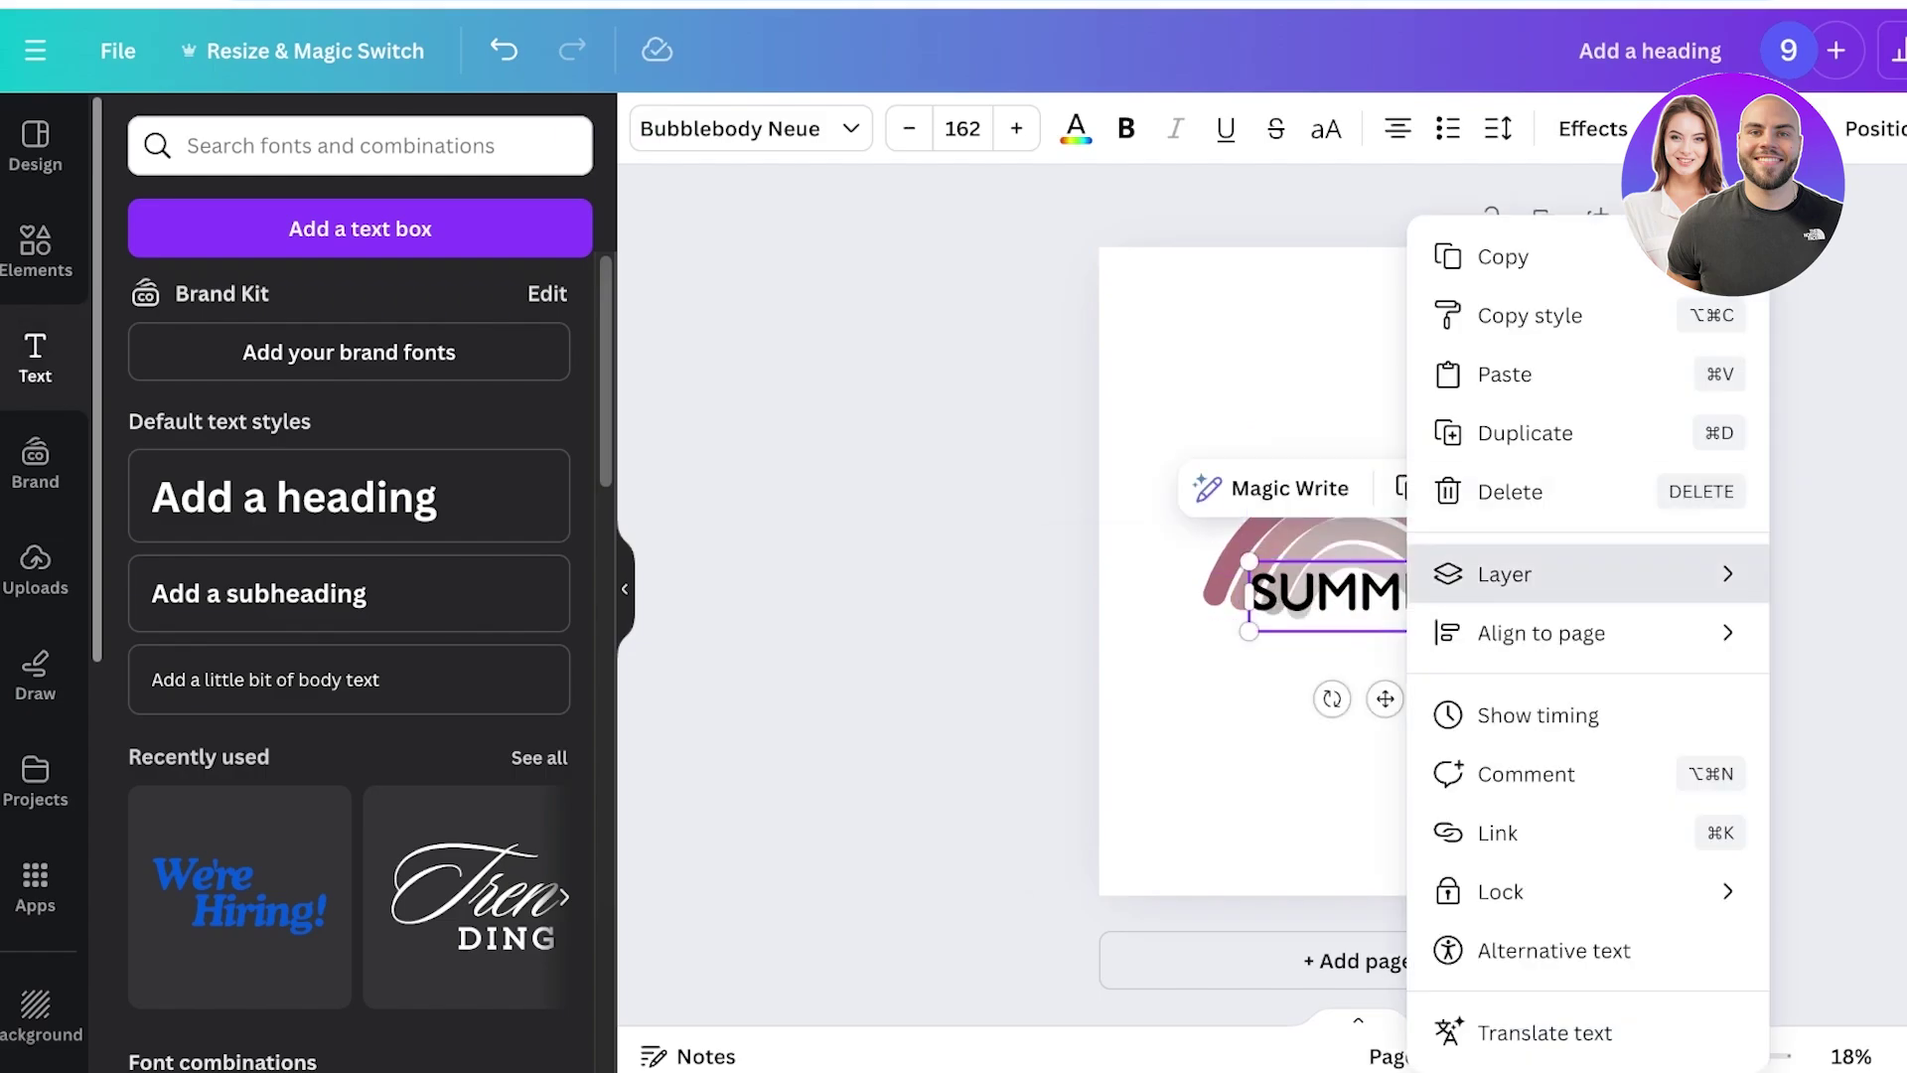
mouse_move(1590, 574)
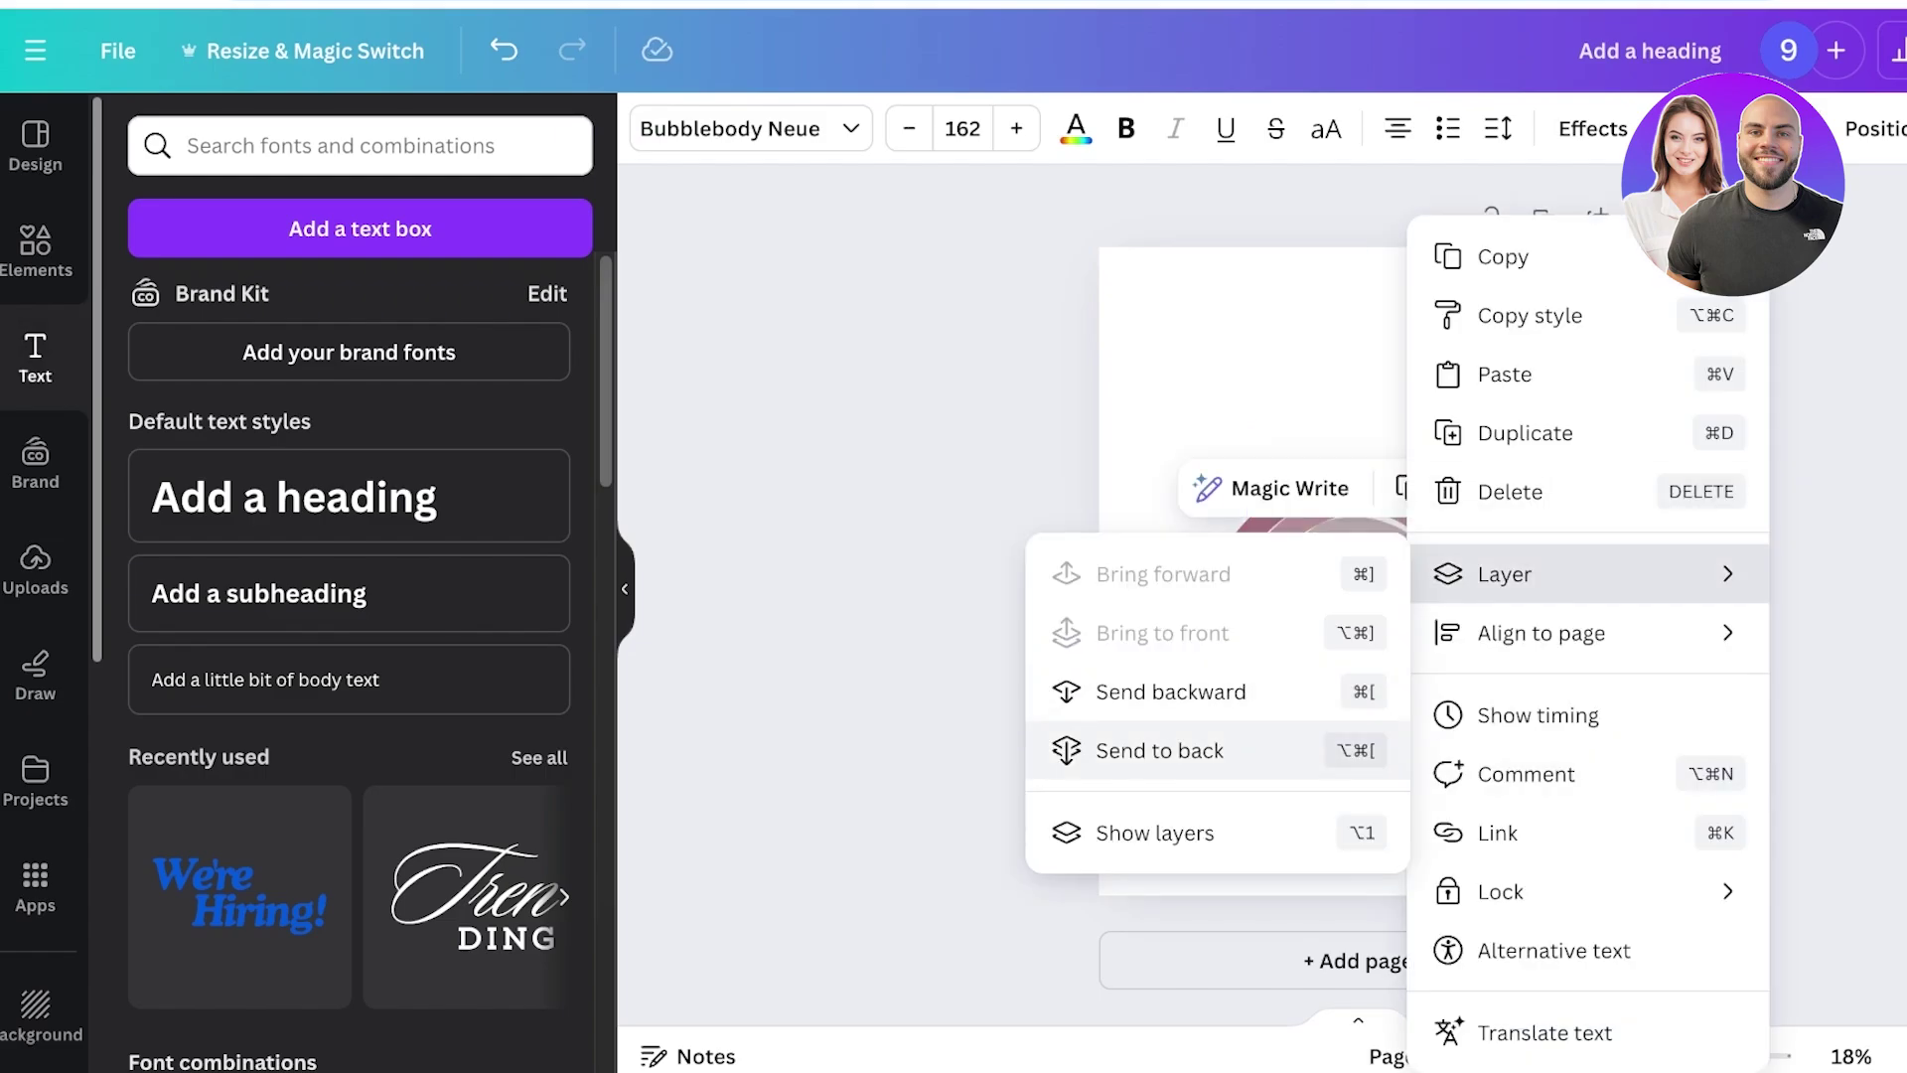
click(1173, 692)
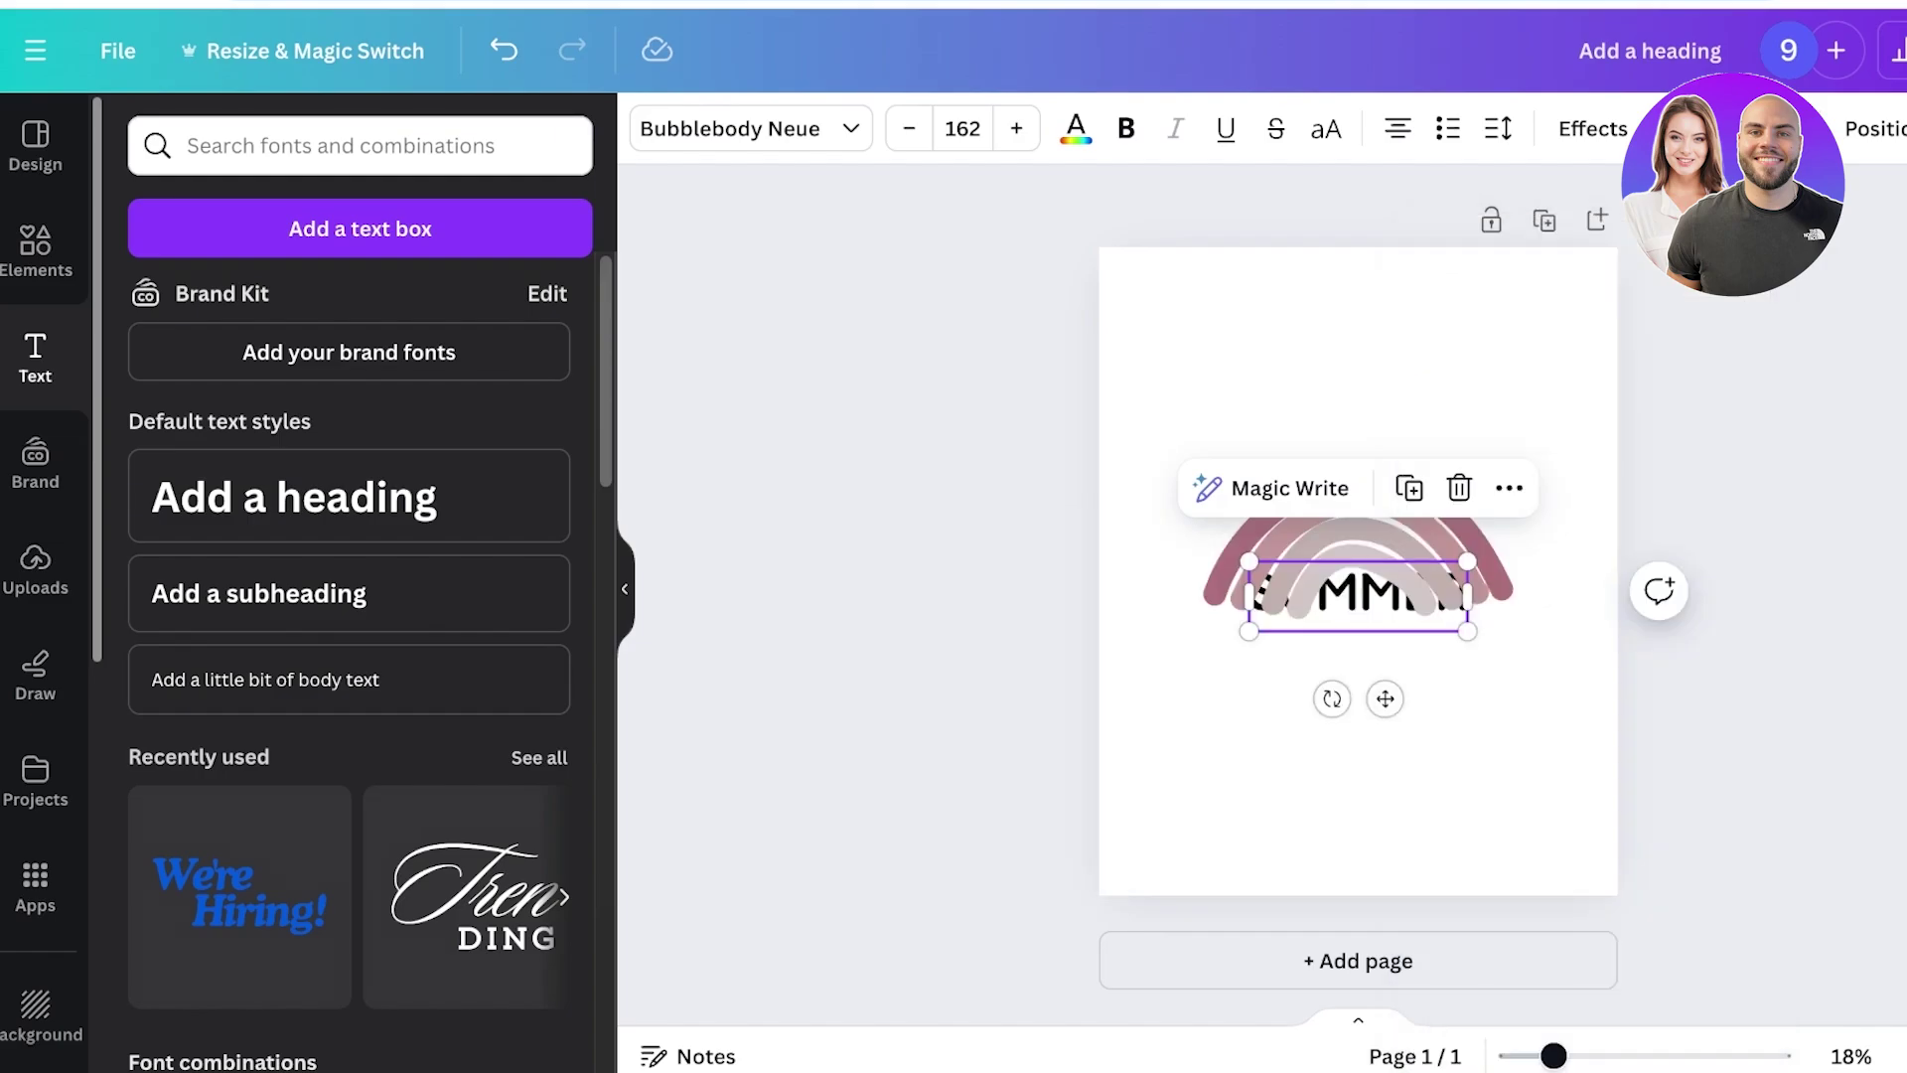
drag(1222, 576, 1222, 469)
drag(1358, 601, 1358, 348)
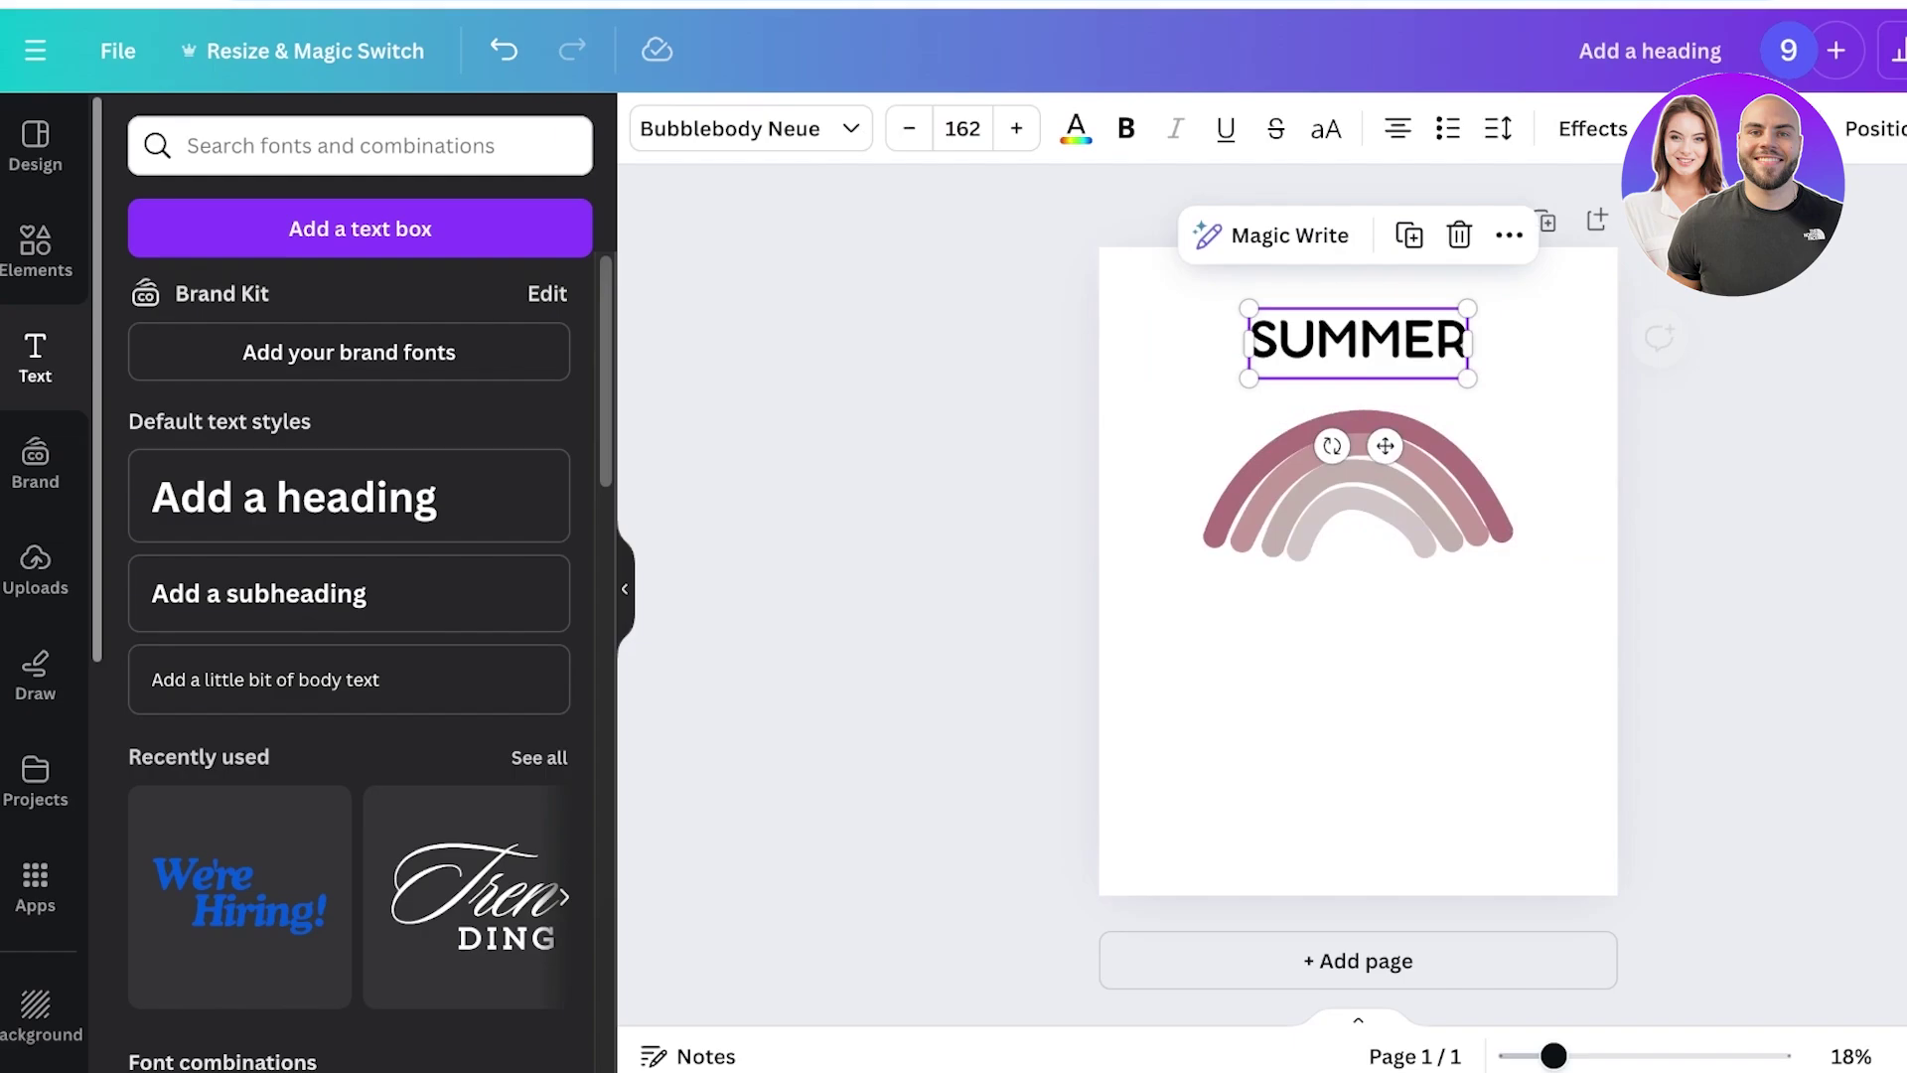
drag(1221, 517, 1222, 604)
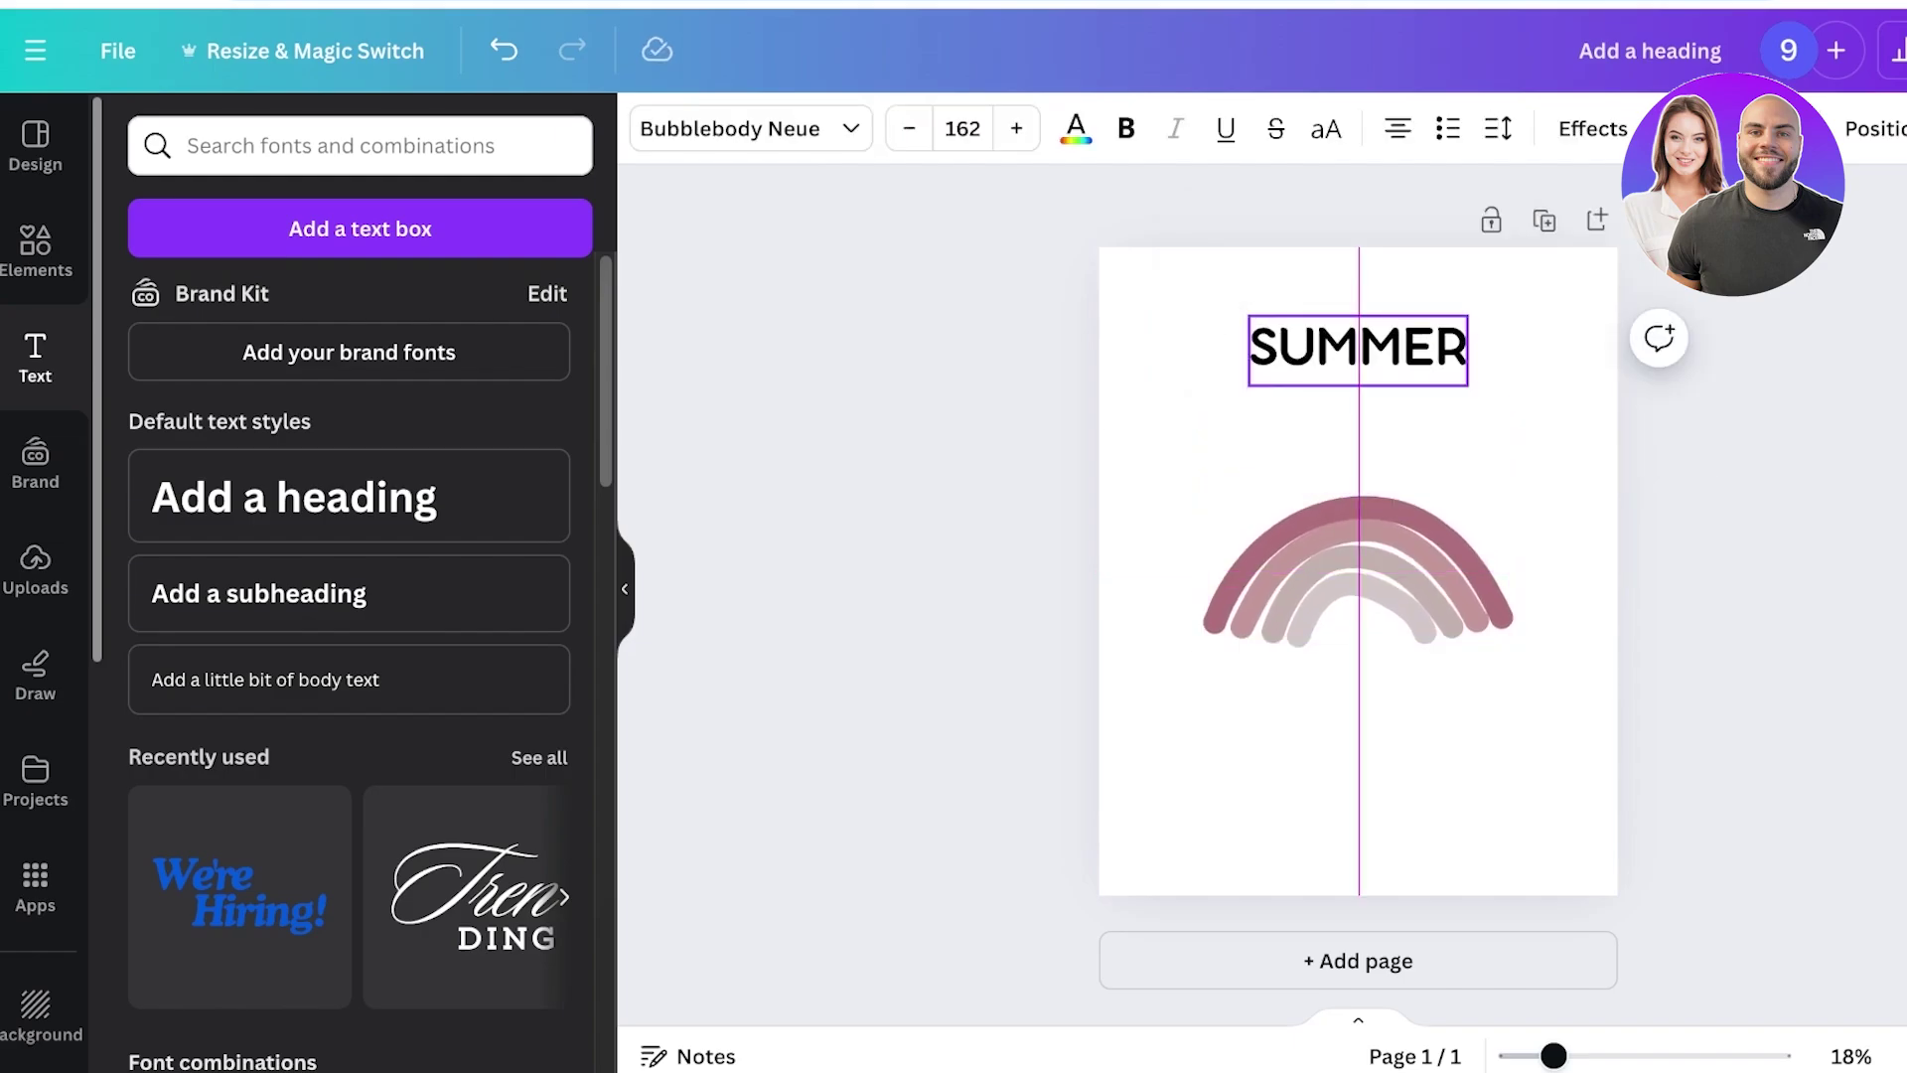
drag(1358, 347, 1358, 469)
Apply the Curve text effect to SUMMER at about 65 and nudge it down onto the rainbow.
click(1593, 128)
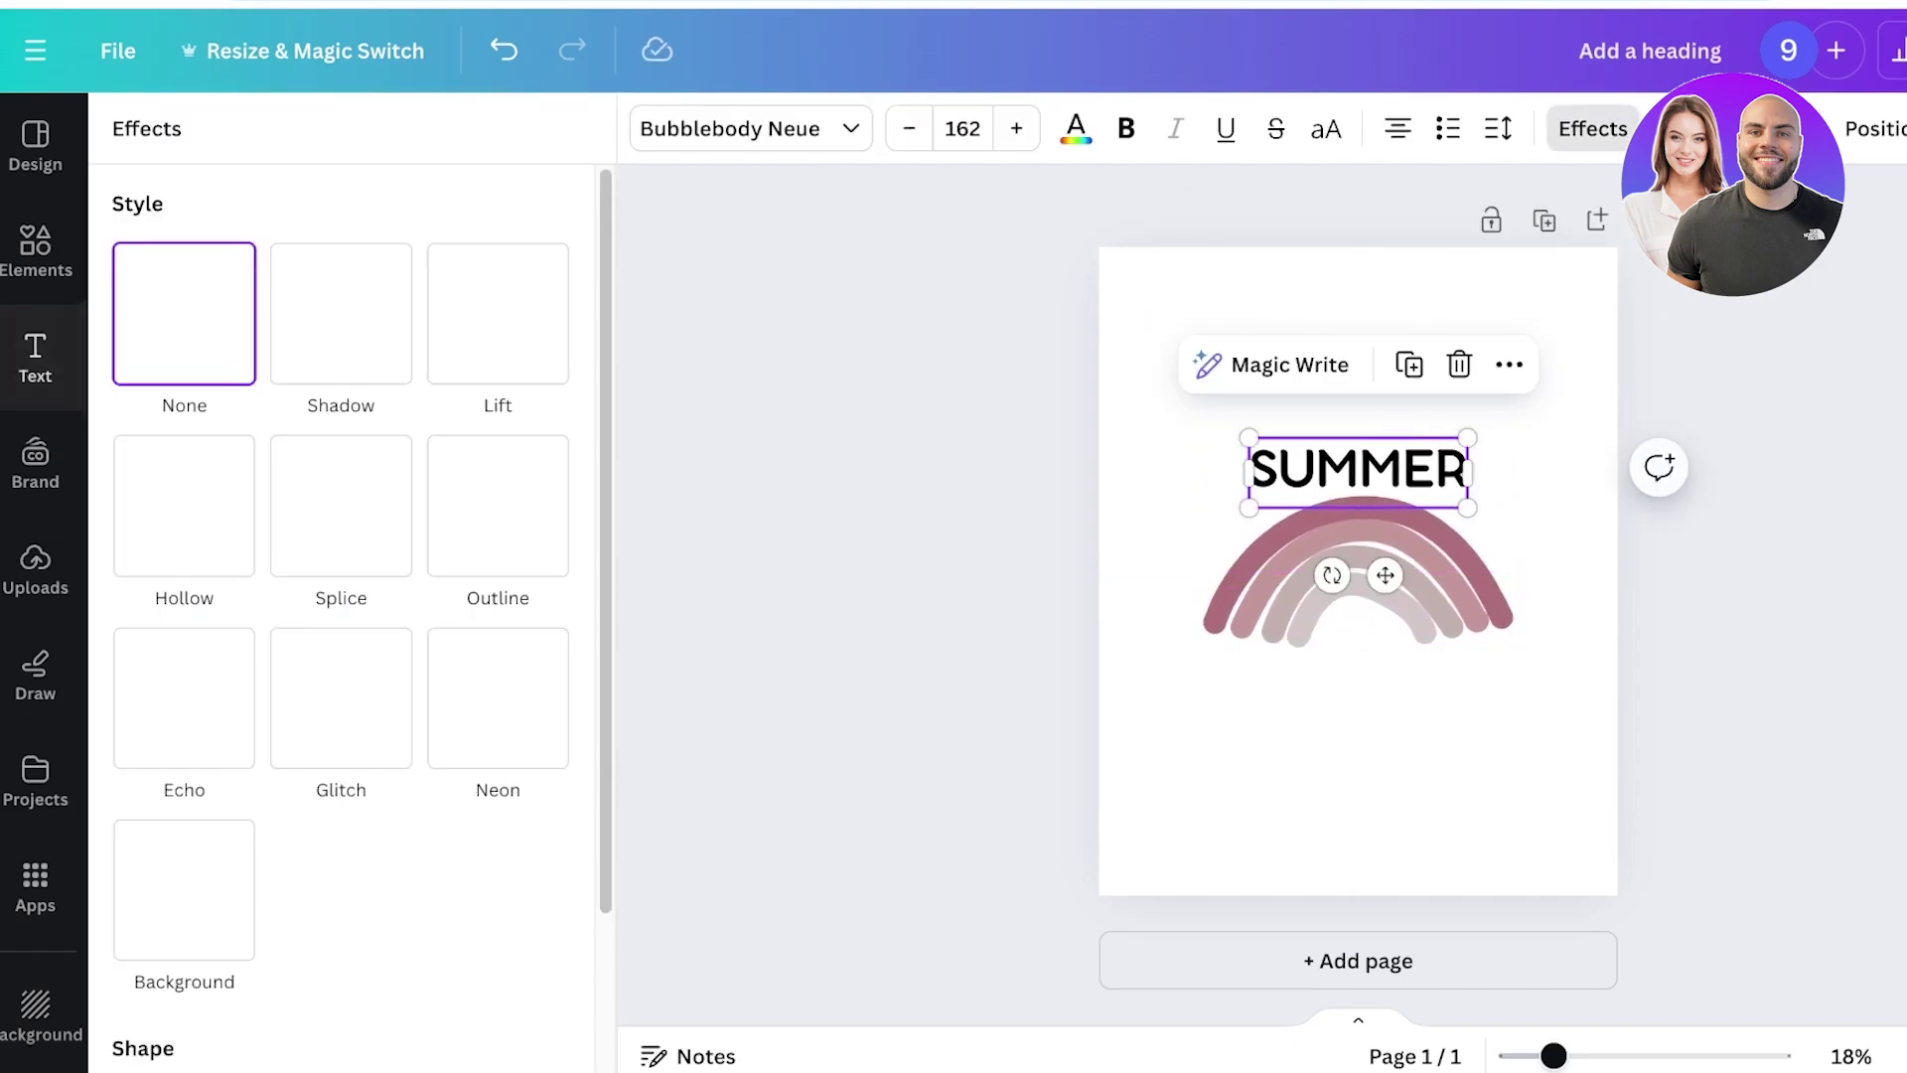
scroll(341, 377, down, 2)
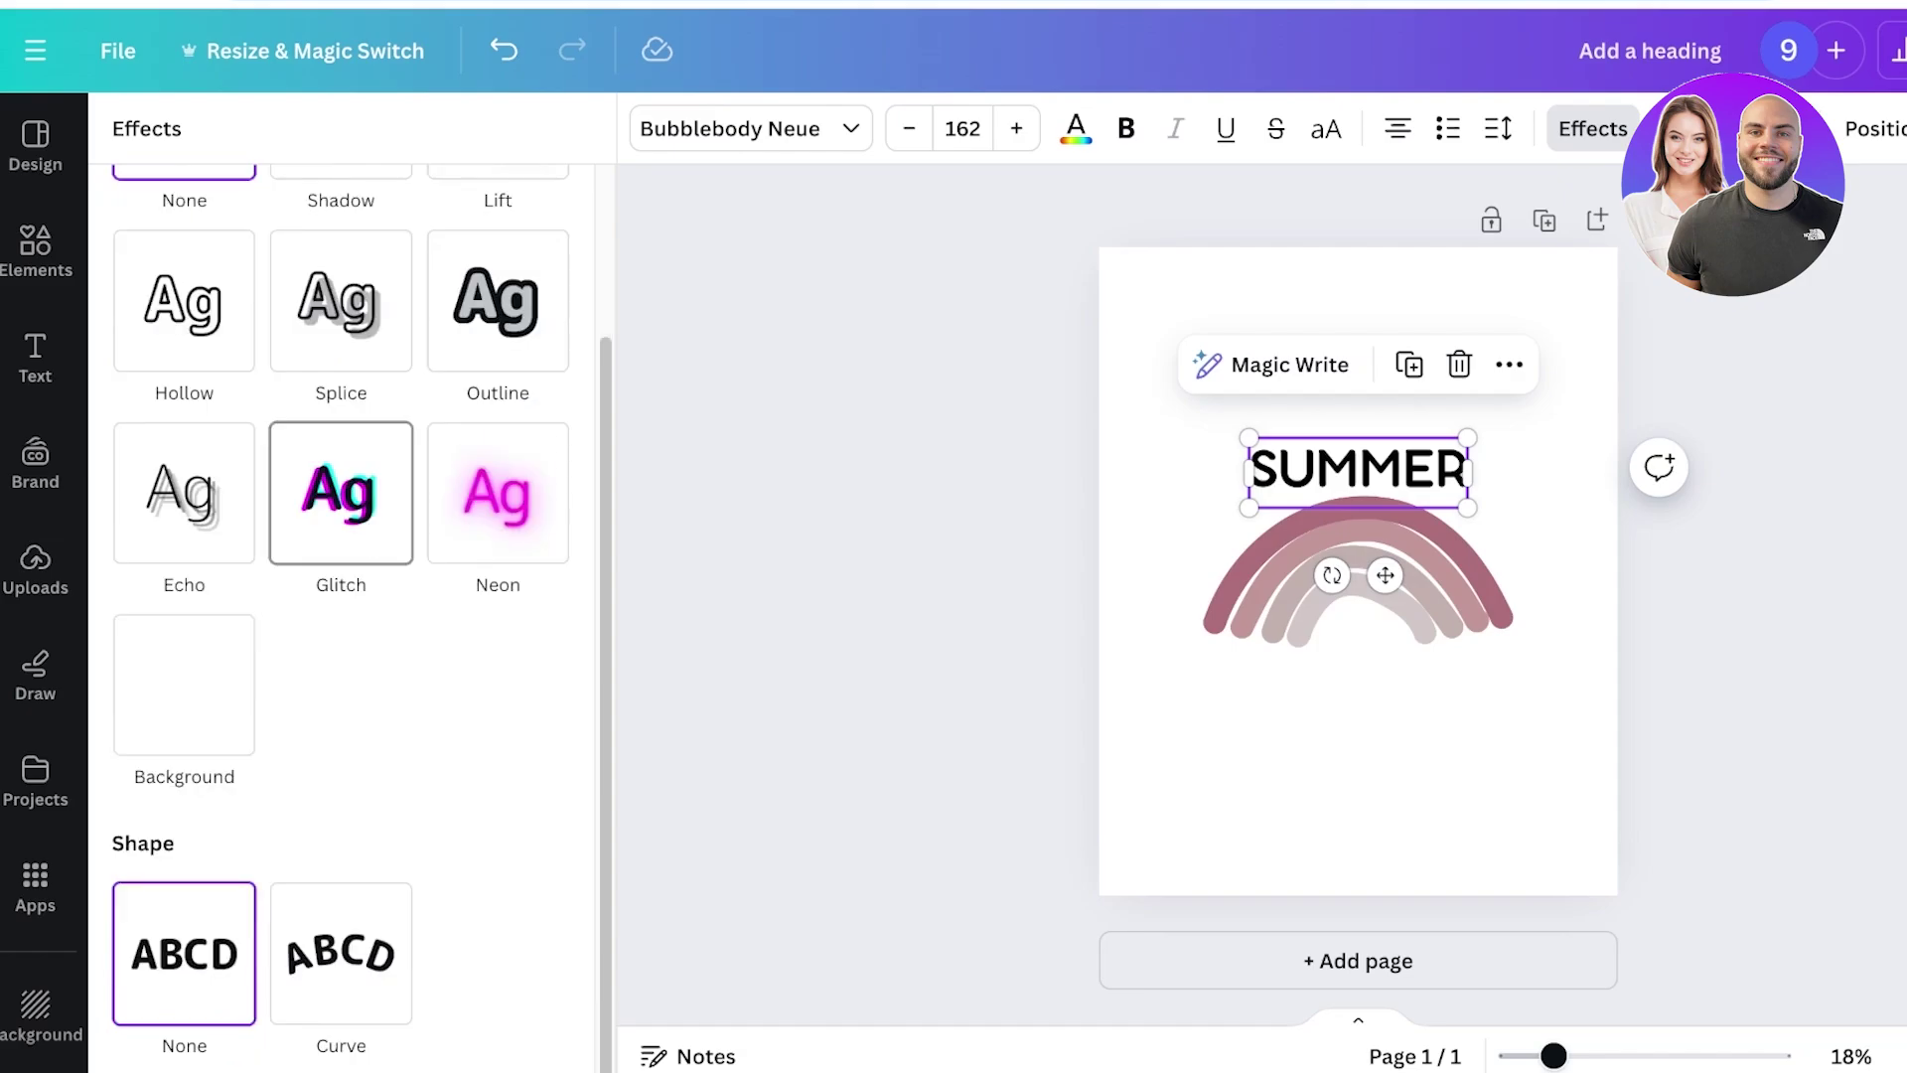
click(340, 953)
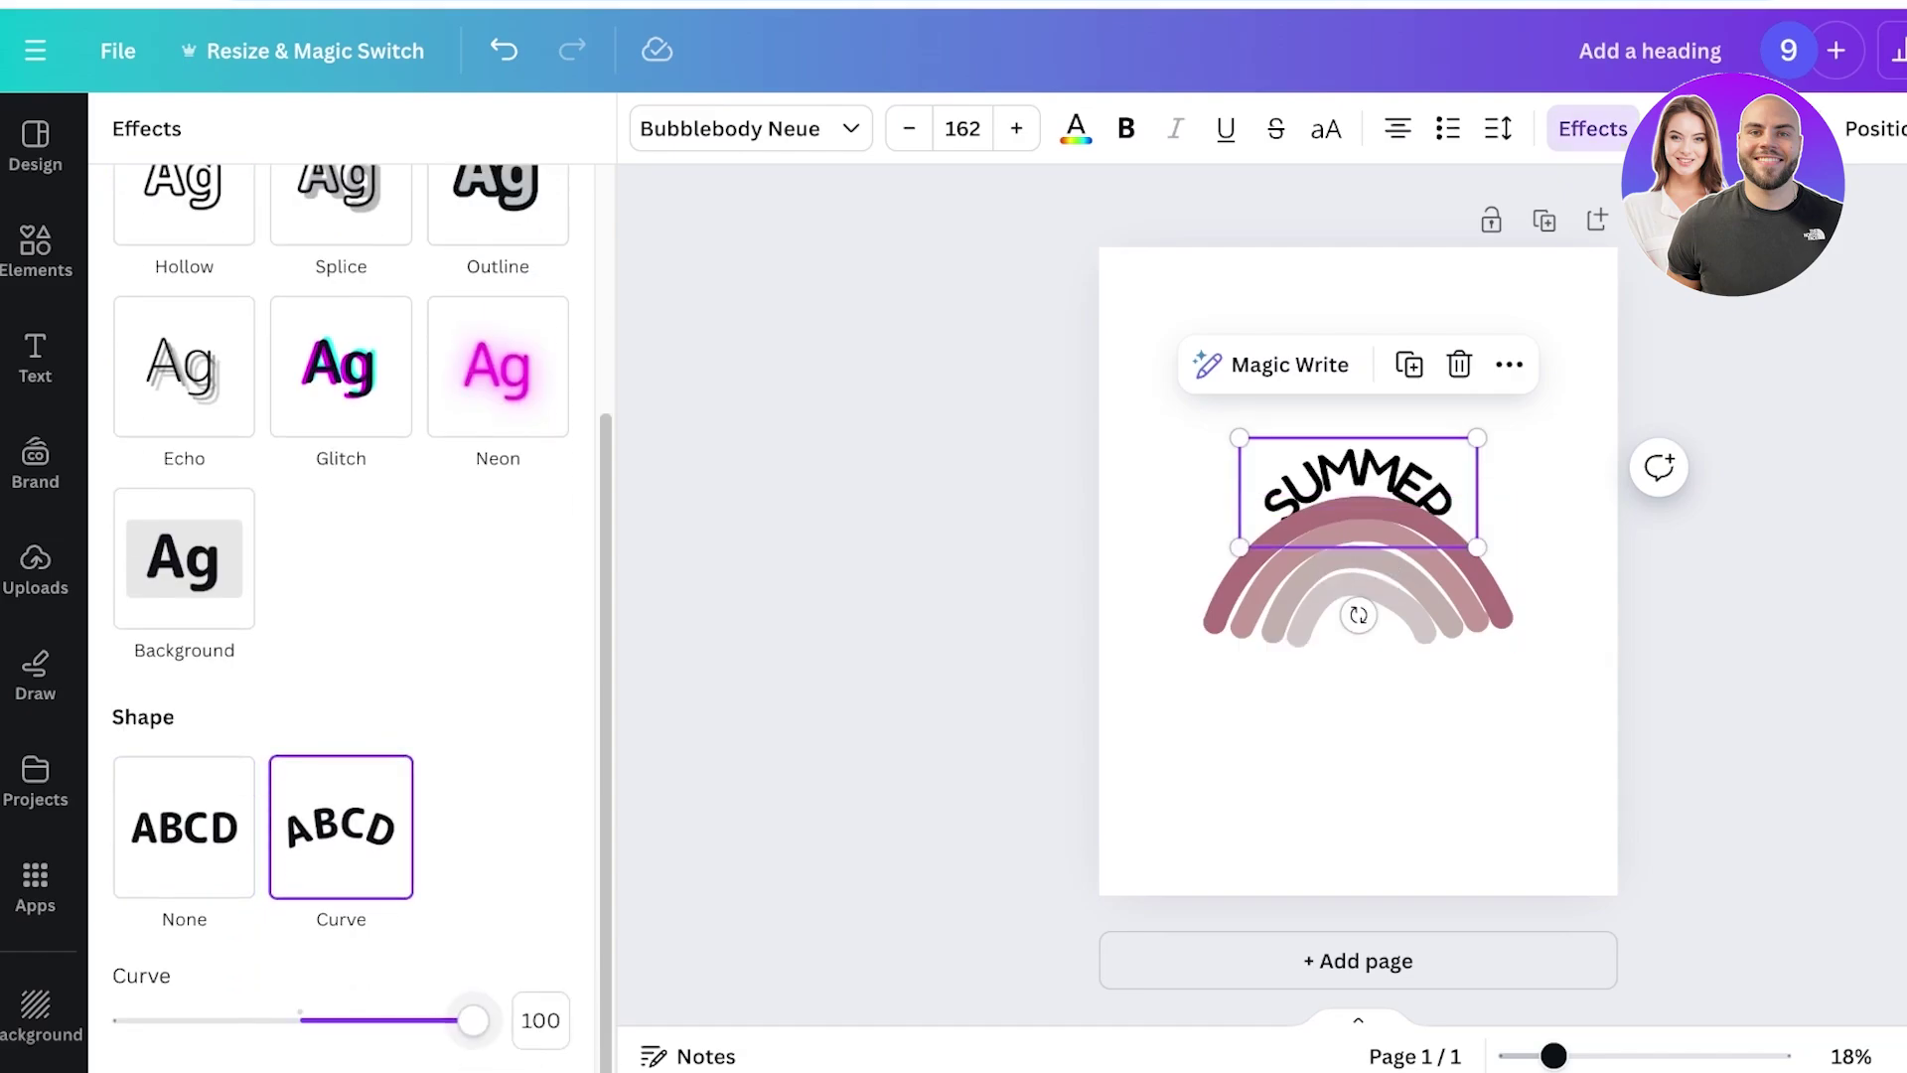
drag(473, 1021, 410, 1021)
key(Escape)
click(1358, 484)
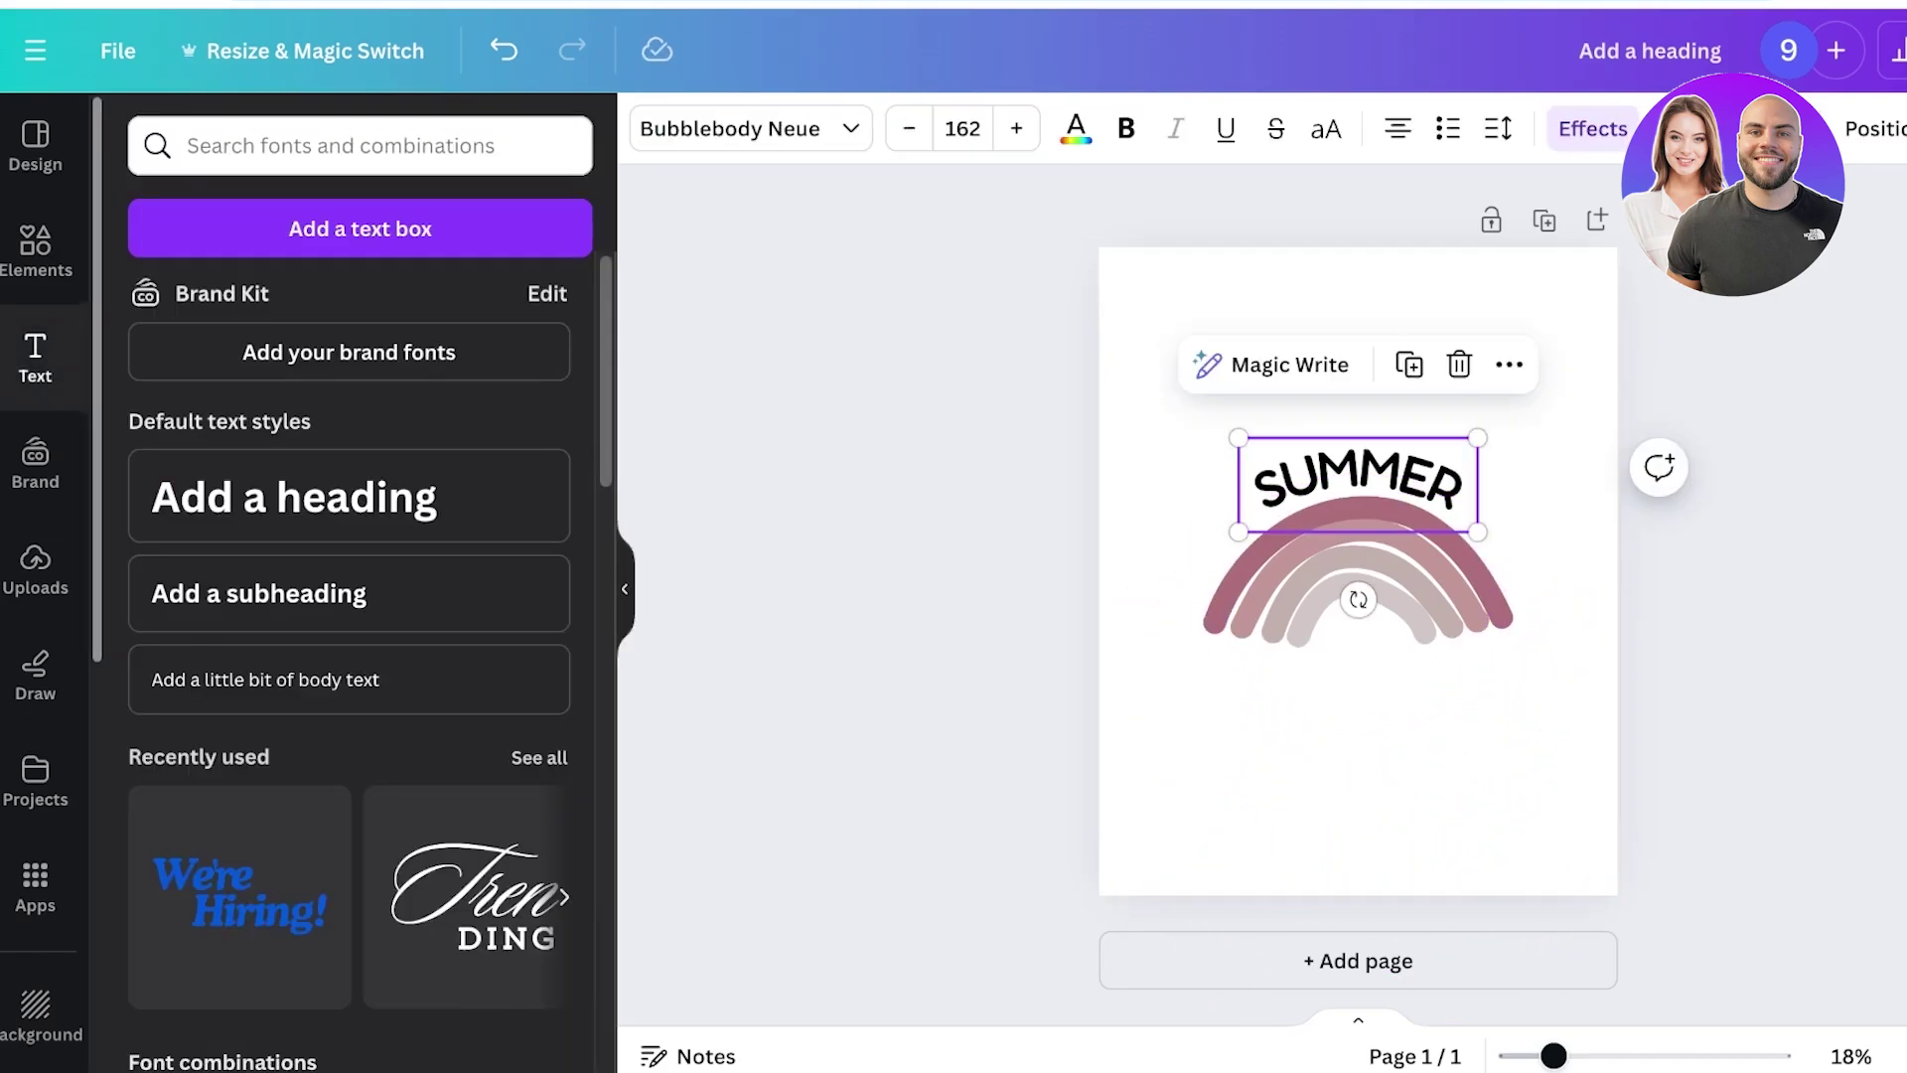
drag(1358, 483, 1358, 494)
key(Escape)
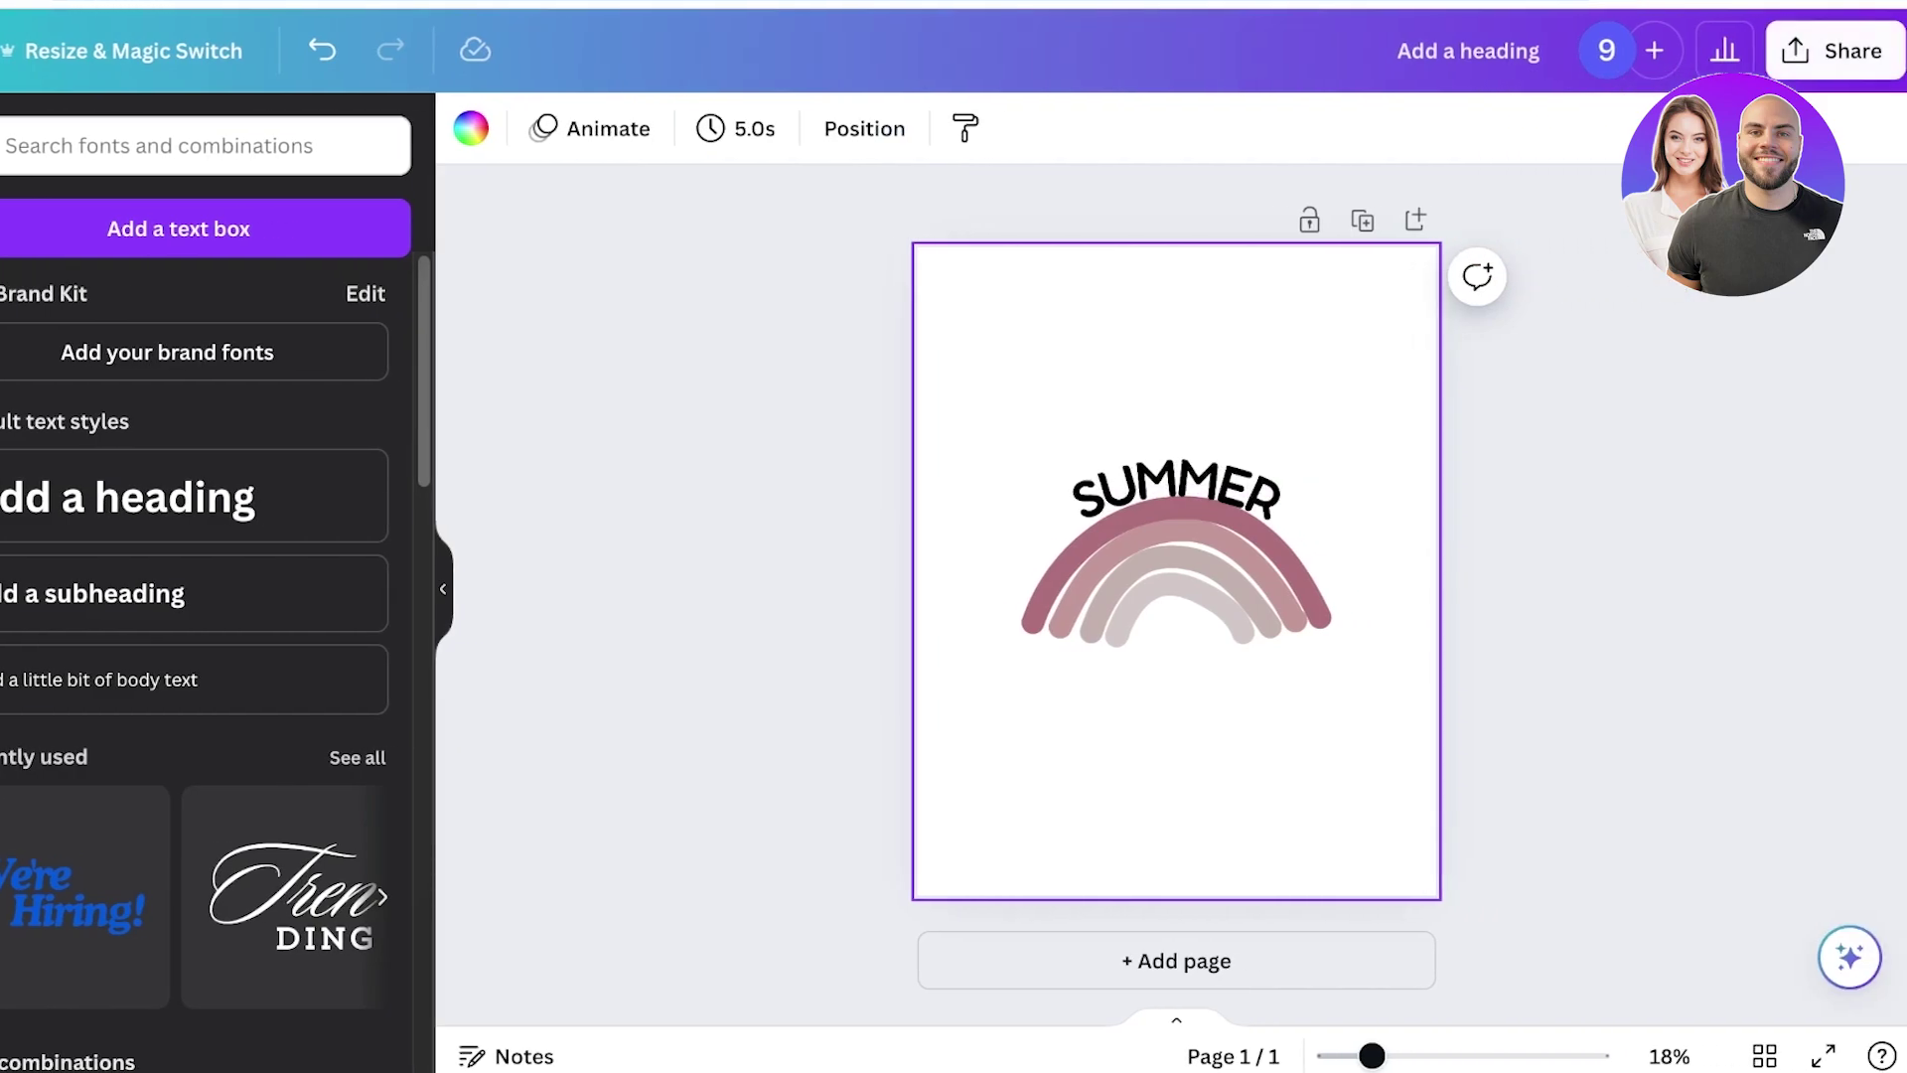
Download the SUMMER rainbow design as a transparent-background PNG at 0.875 size.
click(1834, 51)
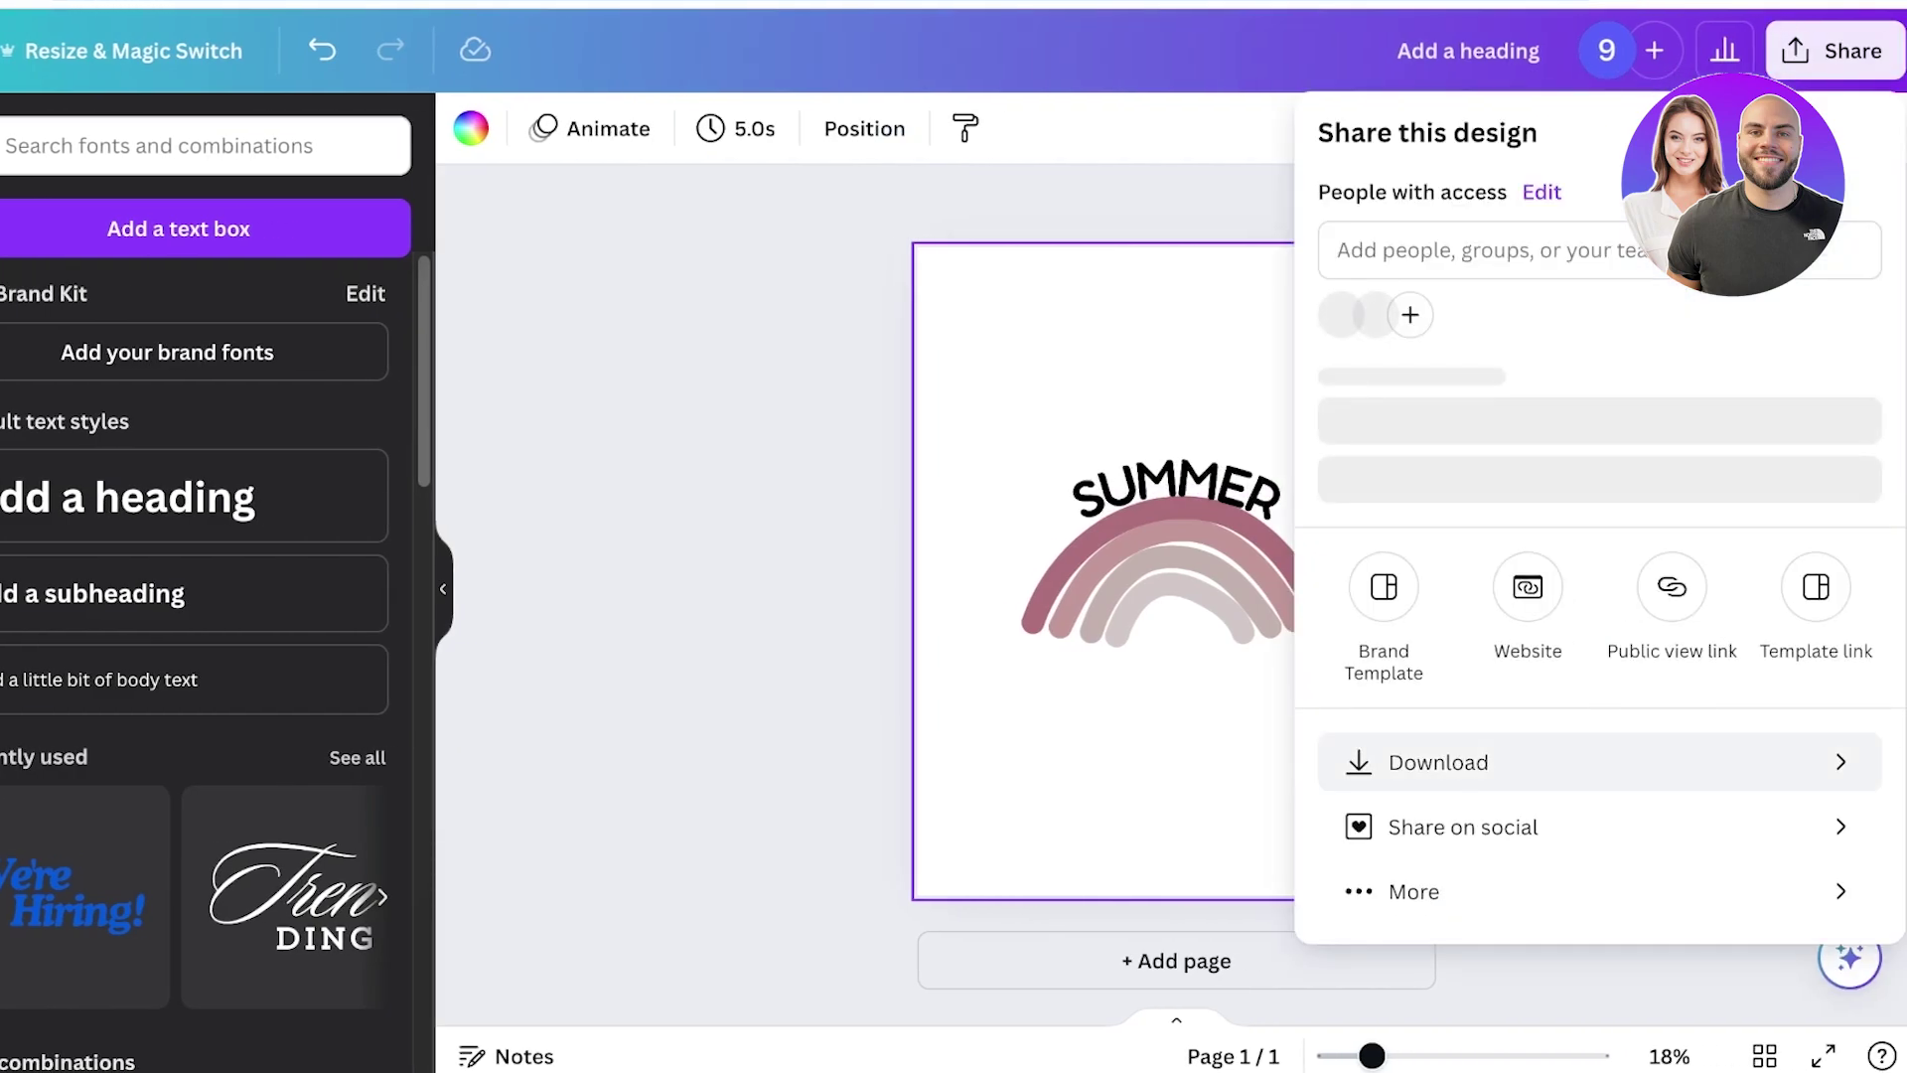
click(1438, 791)
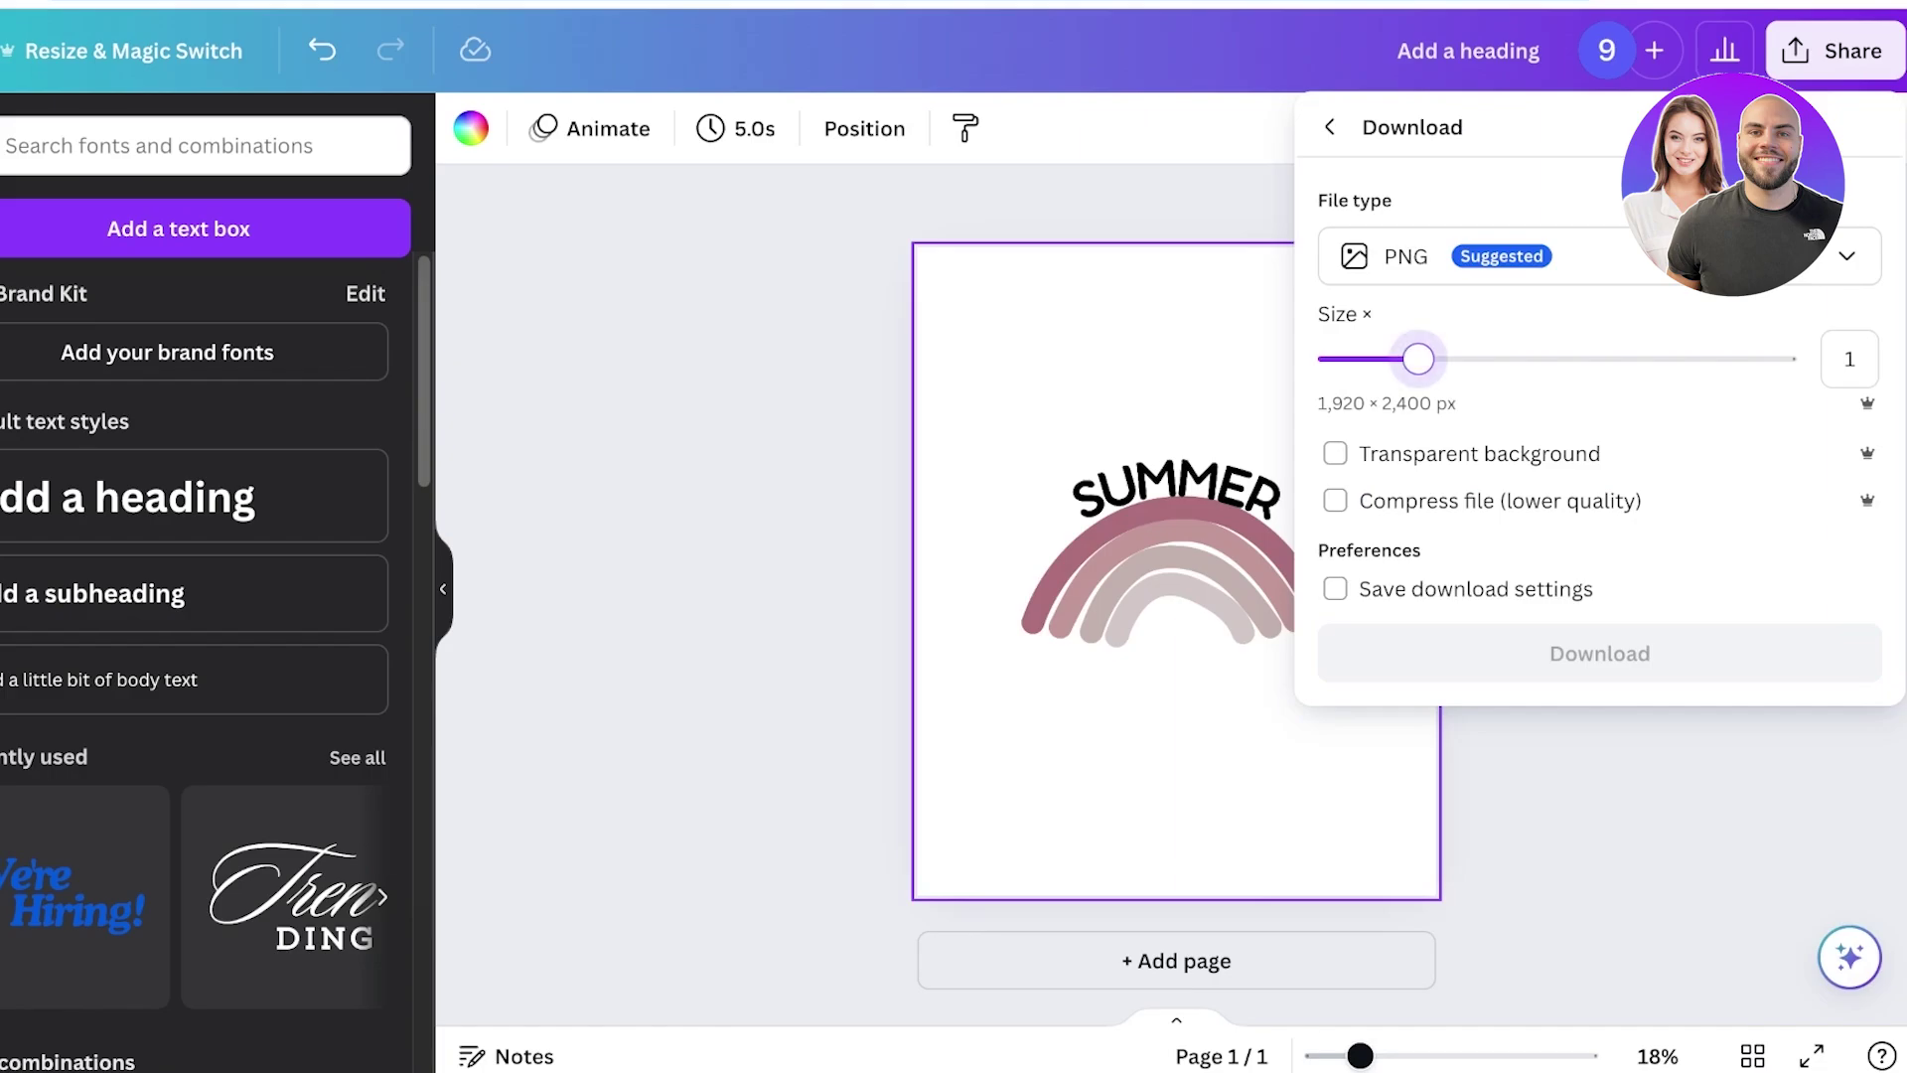
drag(1419, 358, 1396, 358)
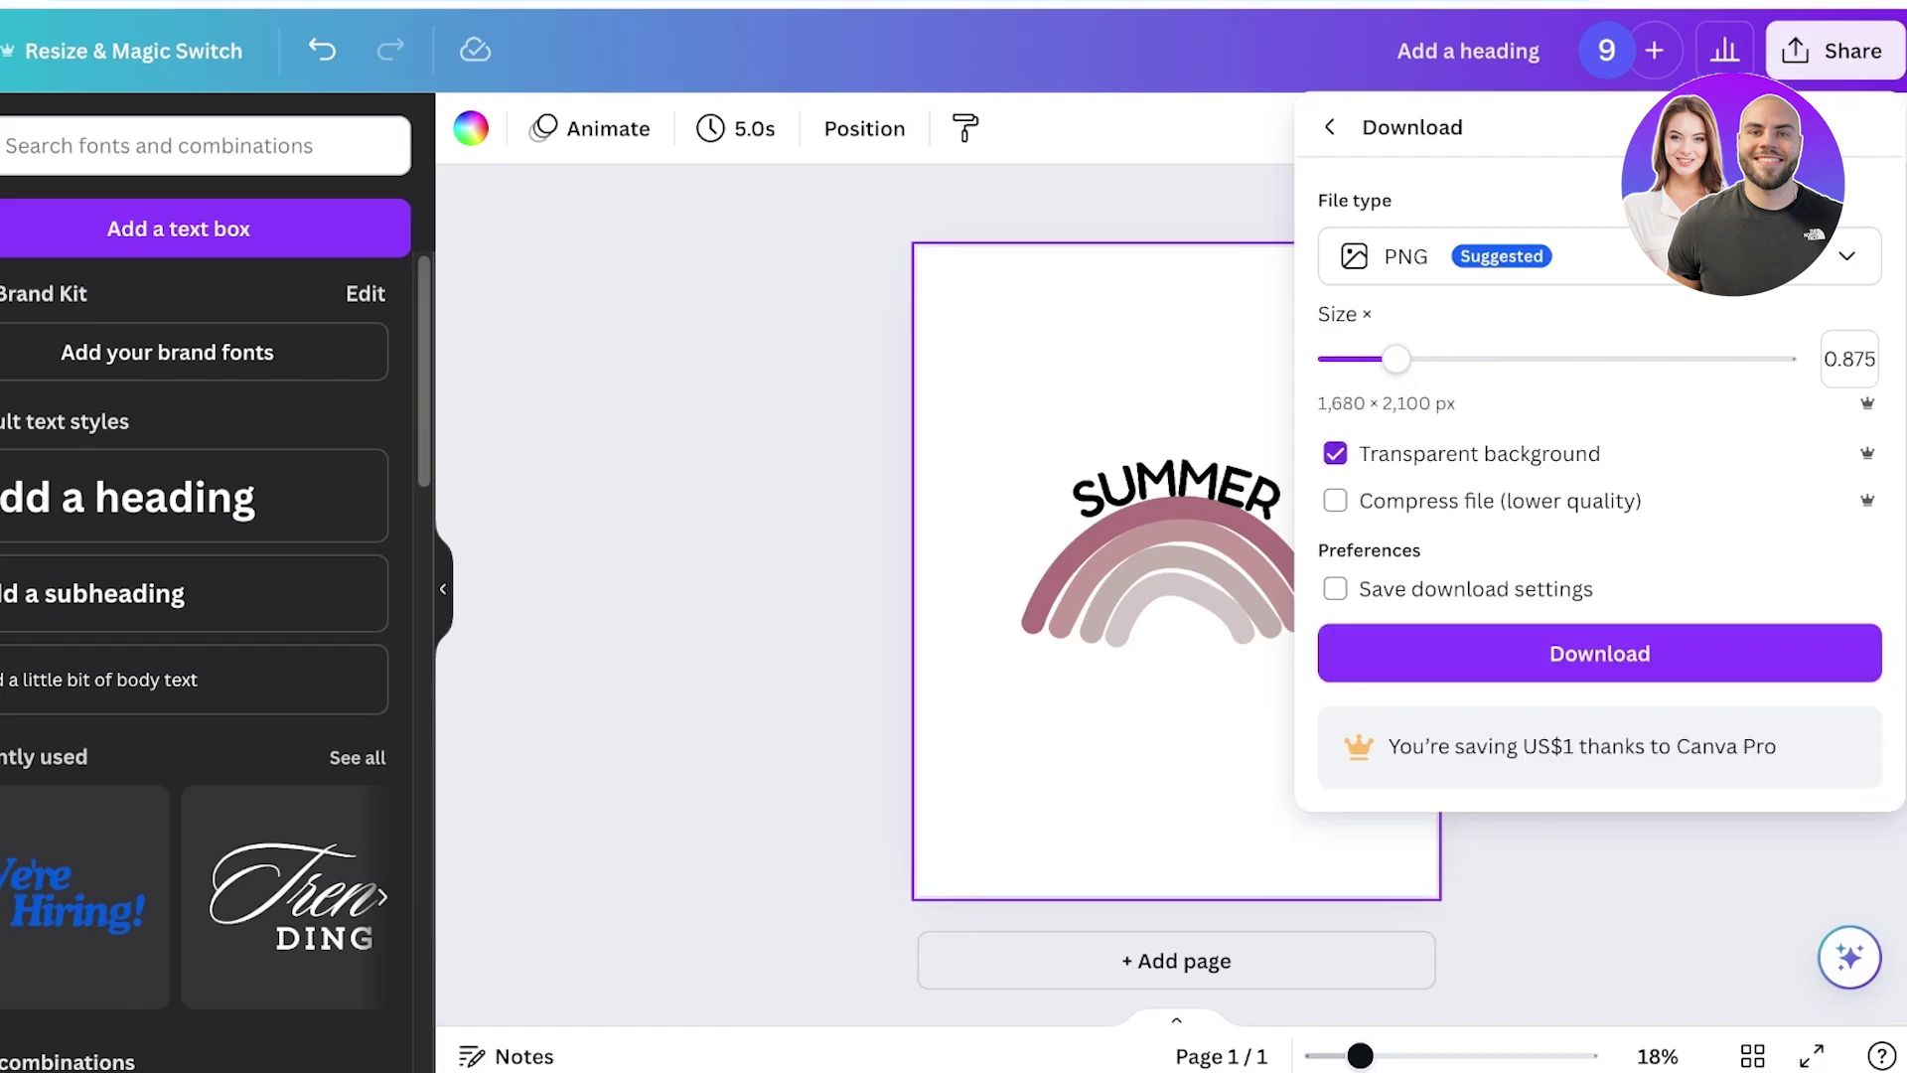
click(1600, 653)
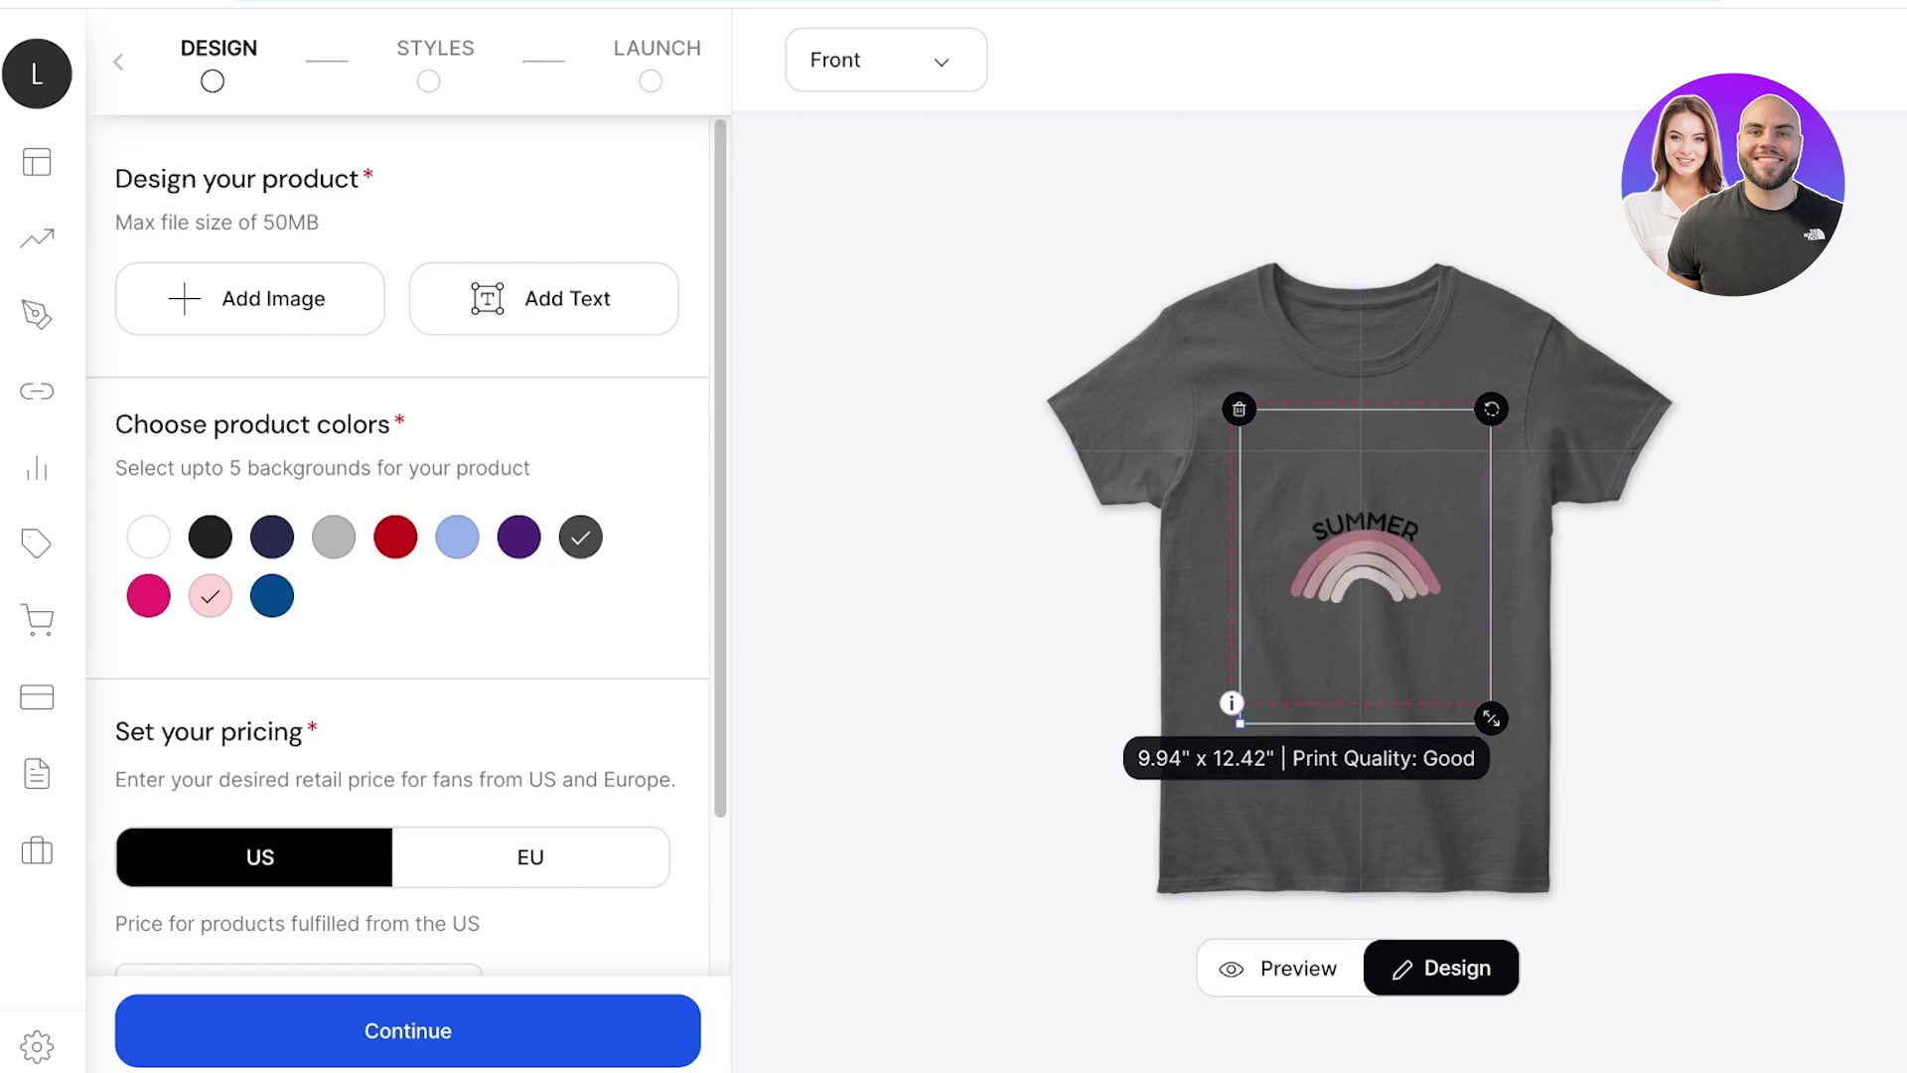
Enlarge the artwork on the tee front, then shrink it until print quality reads Good.
drag(1481, 706, 1663, 932)
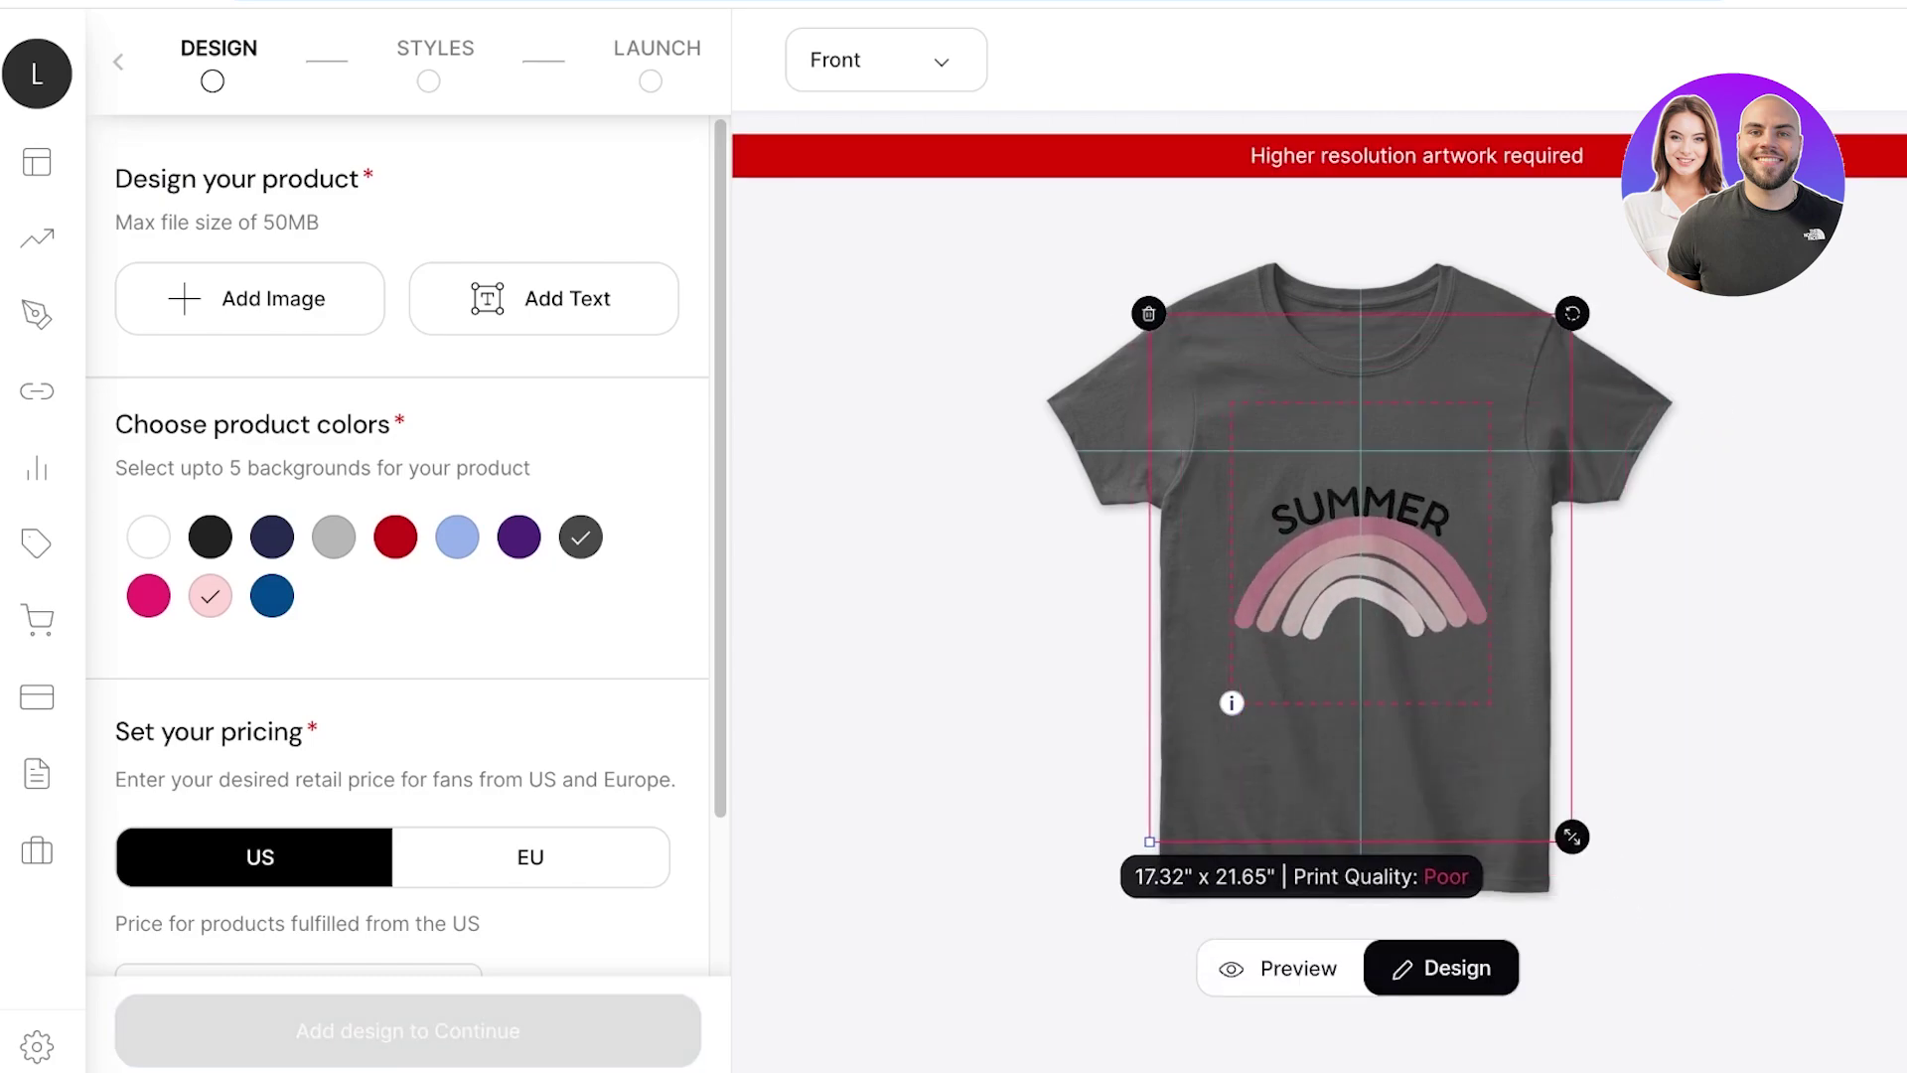
drag(1547, 799, 1460, 681)
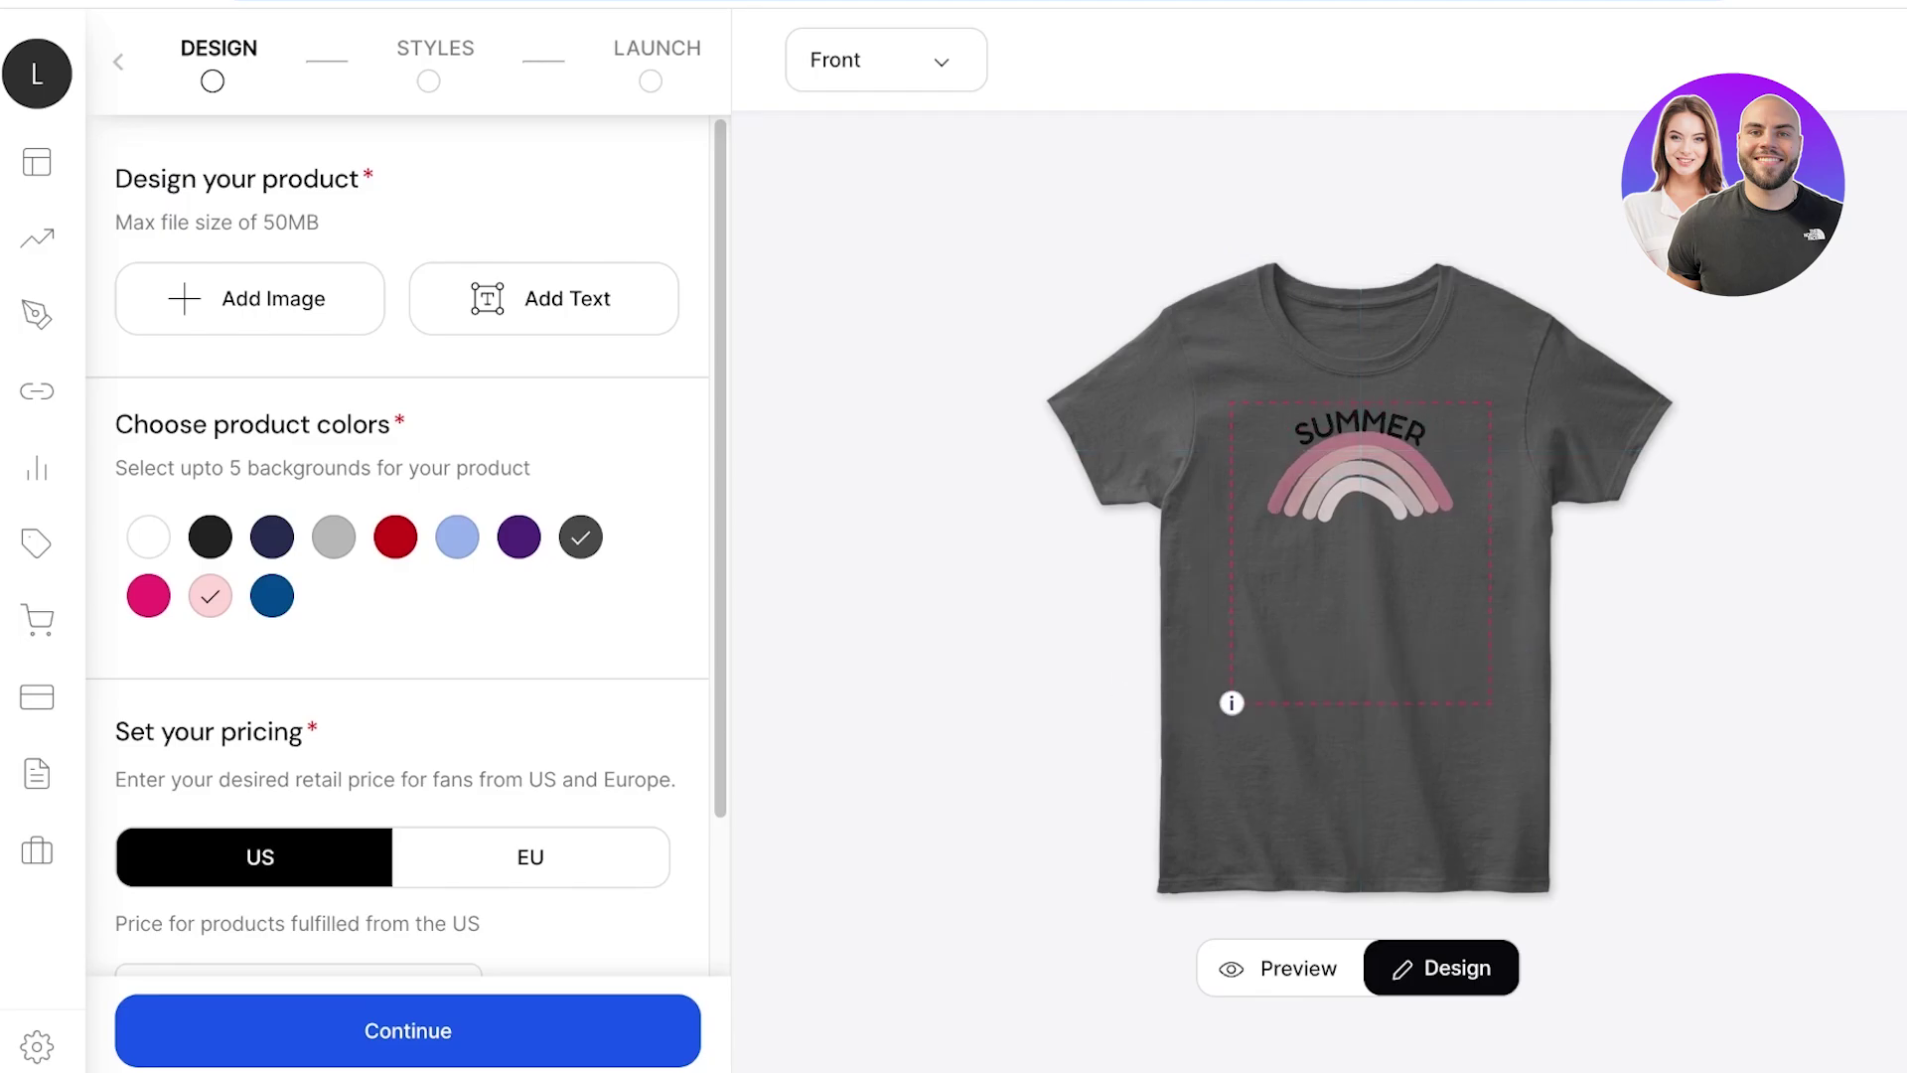
scroll(398, 546, down, 2)
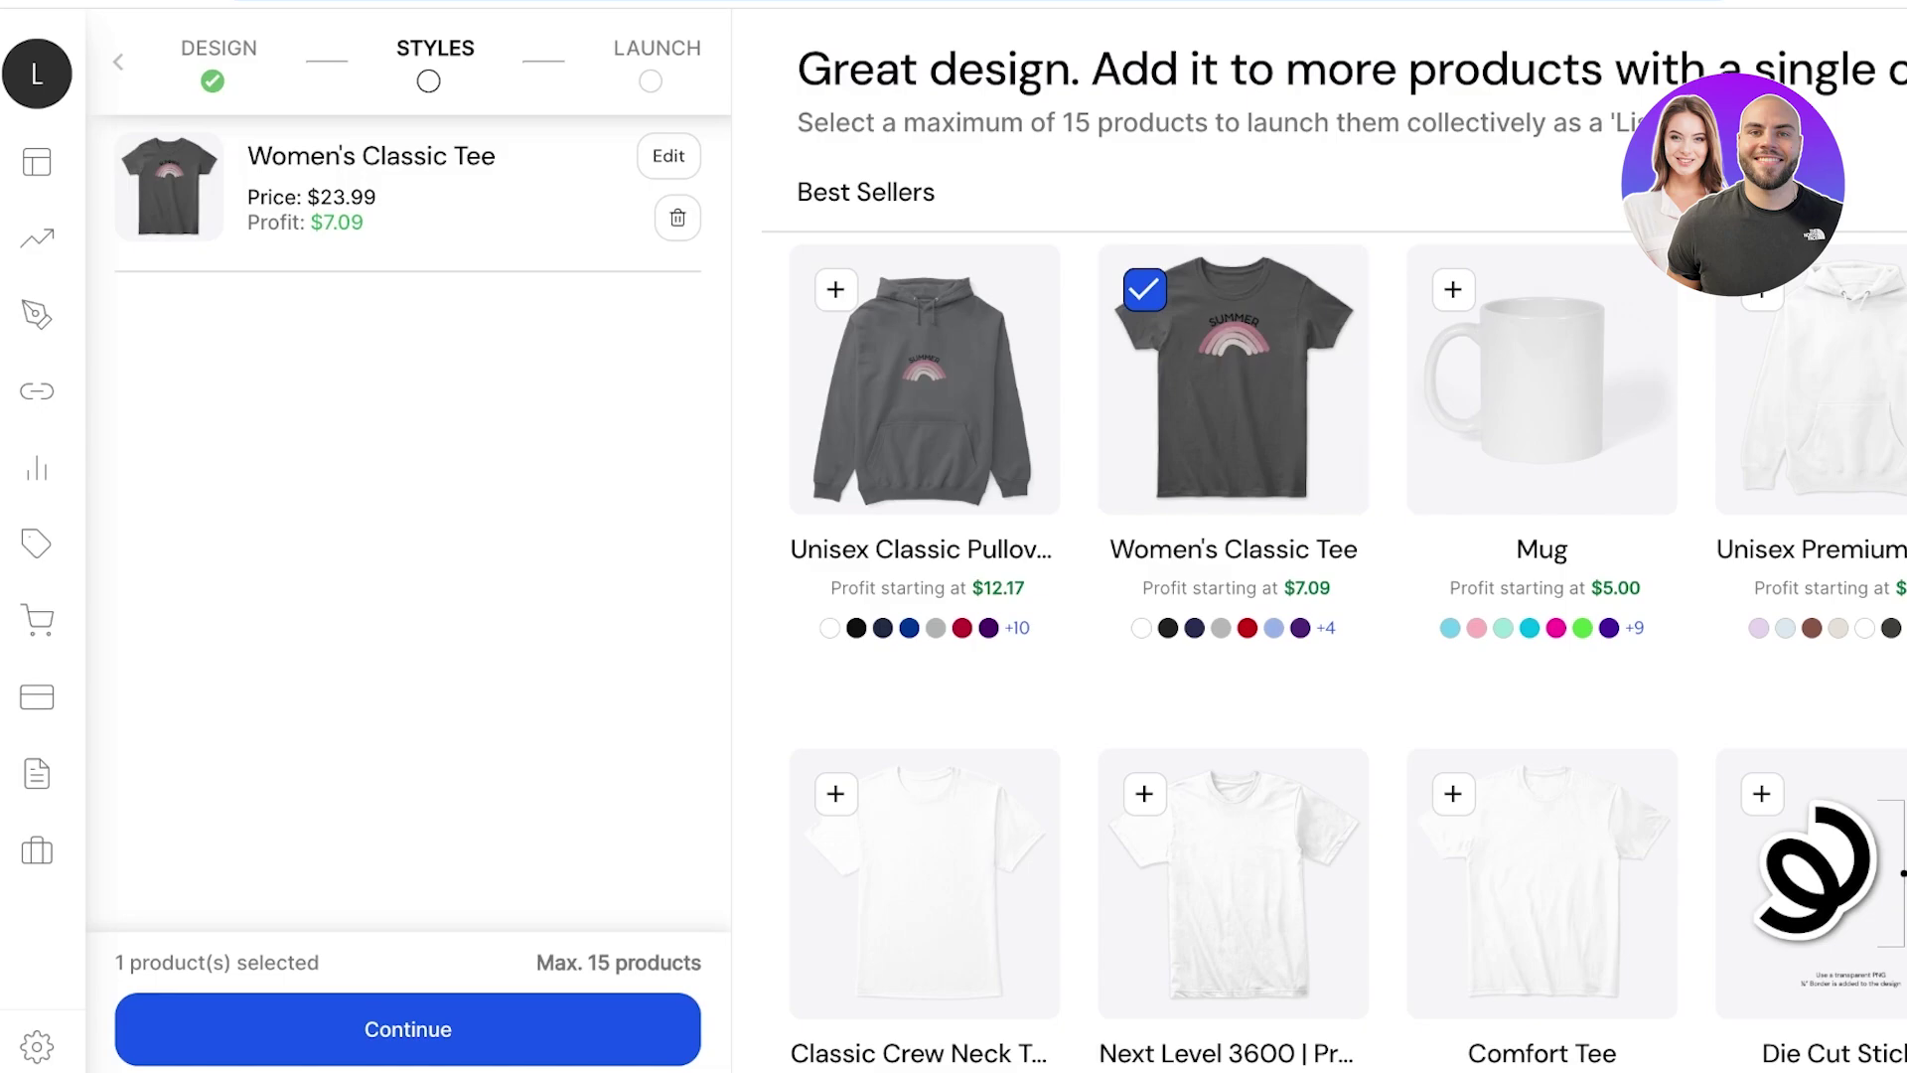
Scroll the Styles product grid and open the account avatar menu.
scroll(1341, 596, down, 10)
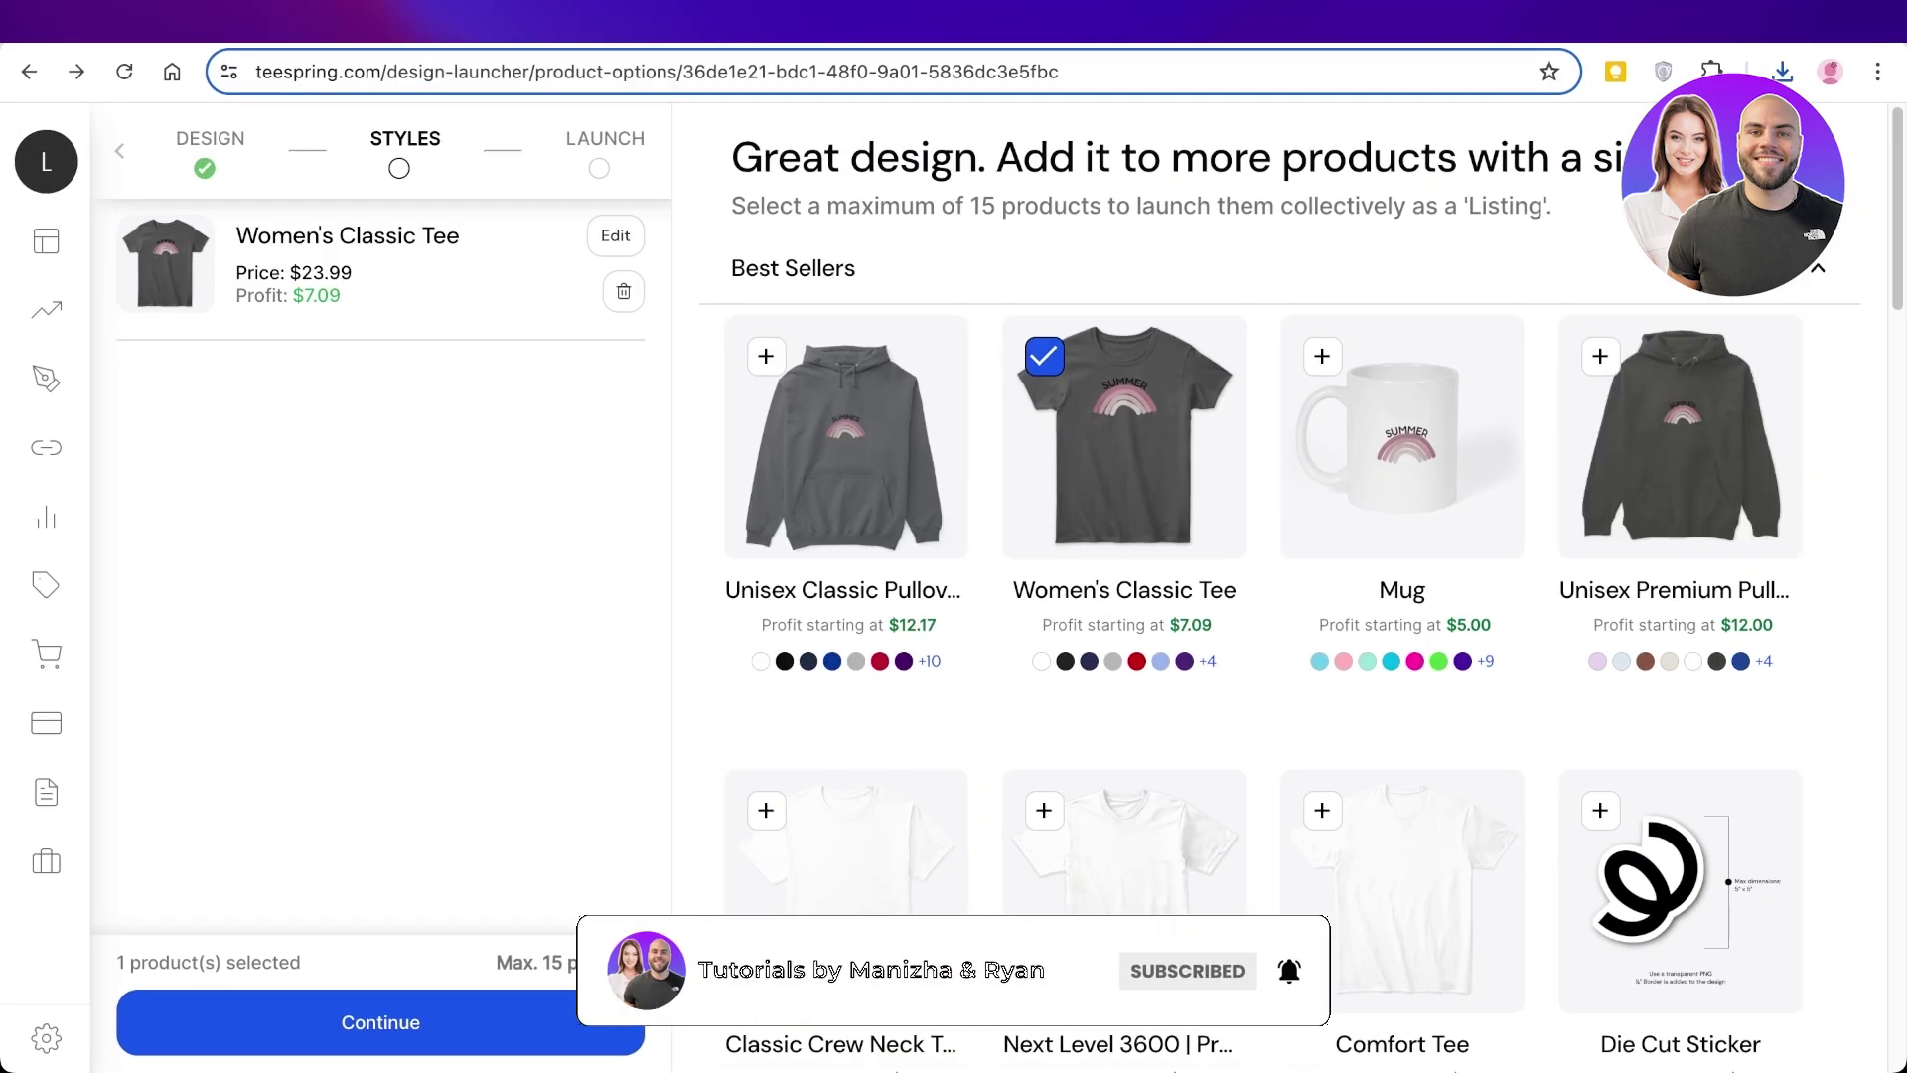
mouse_move(46, 517)
click(139, 146)
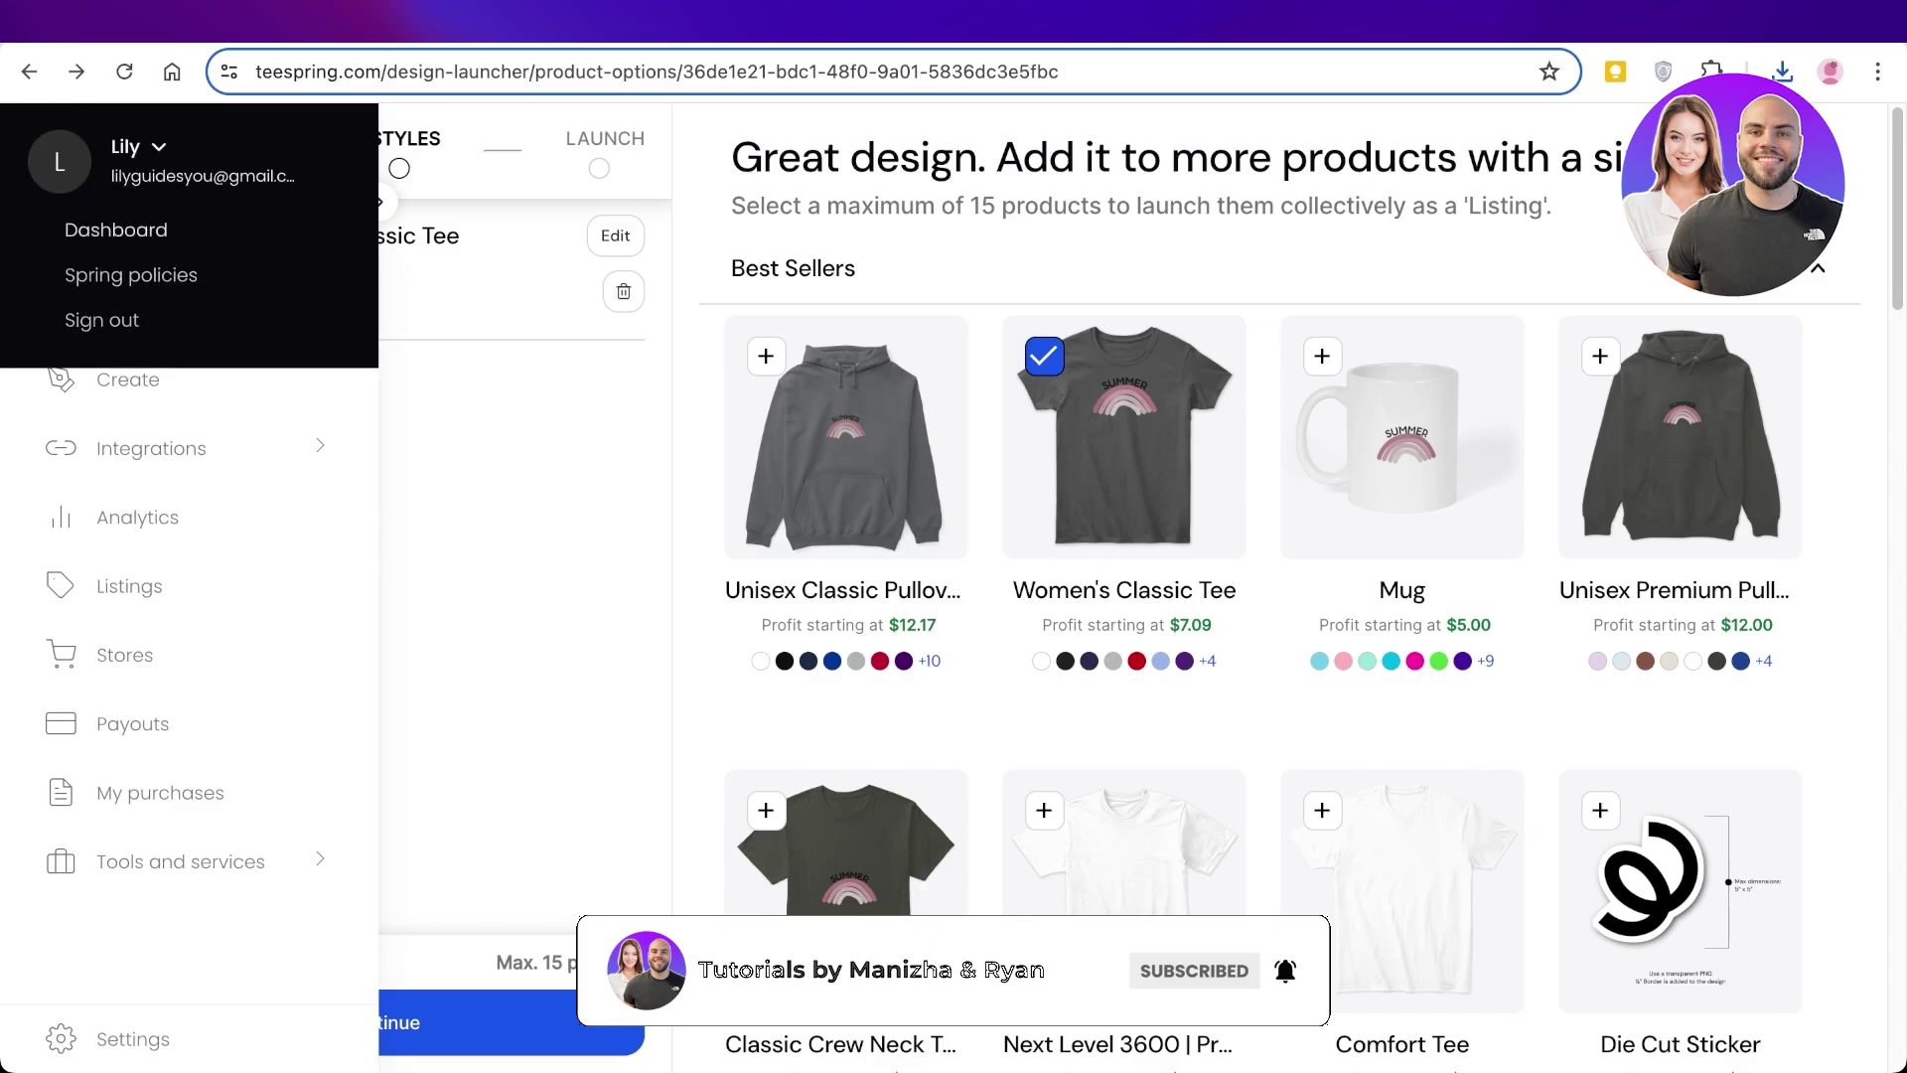